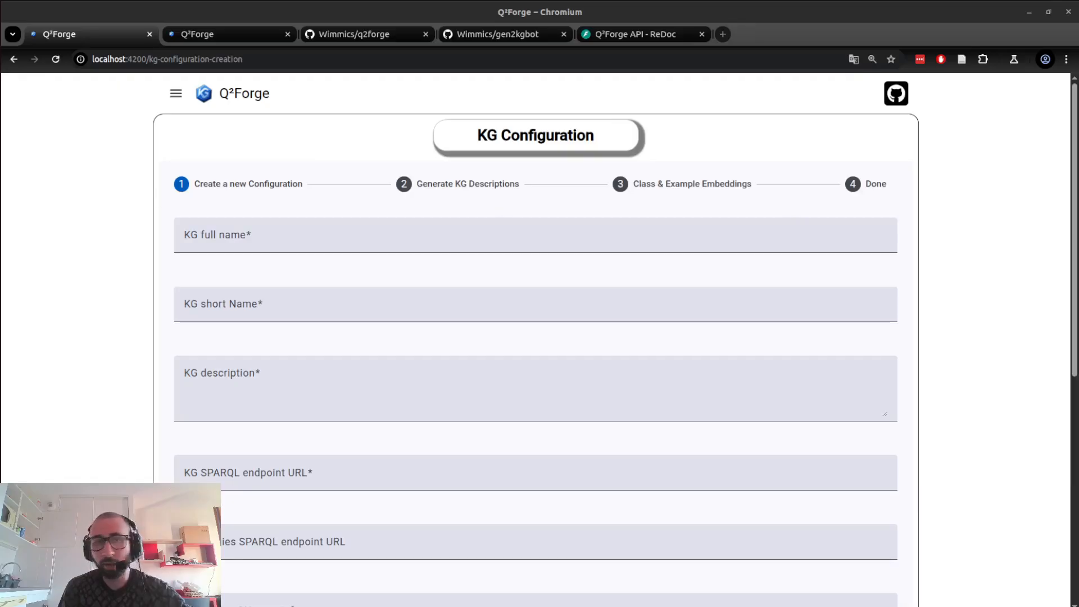
- Enter "WheatGenomic Scienctific Literature Knowledge Graph" as the KG full name and "d2kab" as the short name
{"action": "left_click", "coordinate": [232, 223]}
{"action": "type", "text": "WheatGenomic Scienctific Literature Knowledge Graph"}
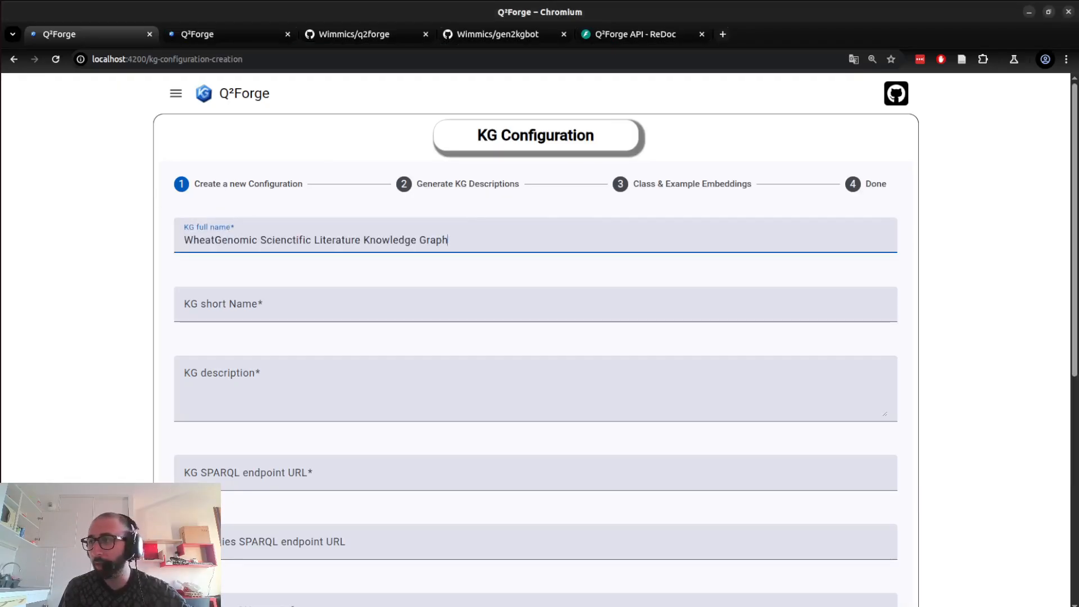
{"action": "left_click", "coordinate": [224, 298]}
{"action": "type", "text": "d2kab"}
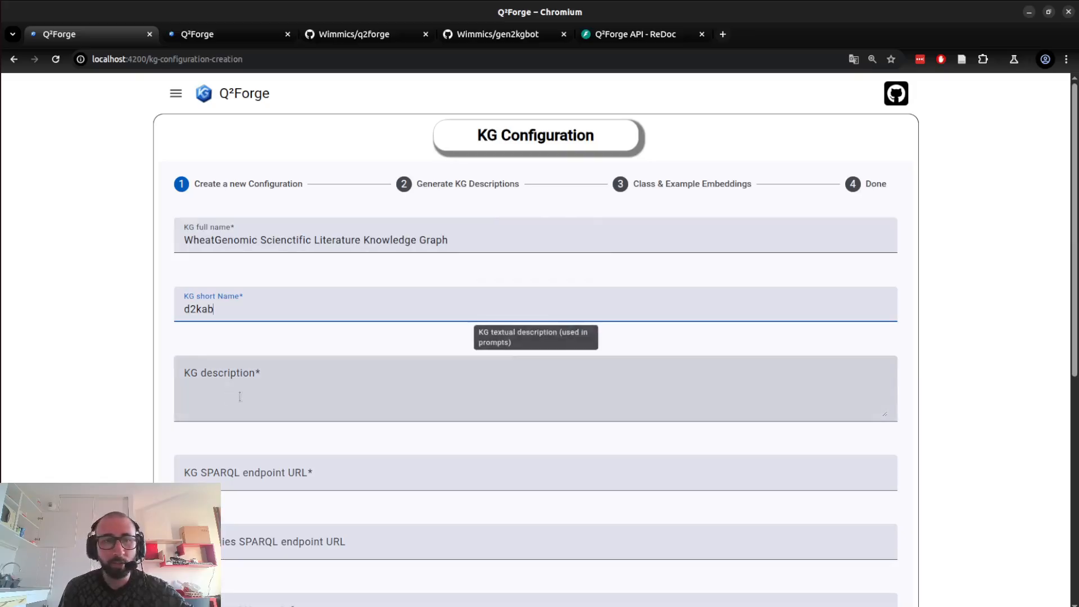
{"action": "scroll", "coordinate": [673, 369], "scroll_direction": "down", "scroll_amount": 2}
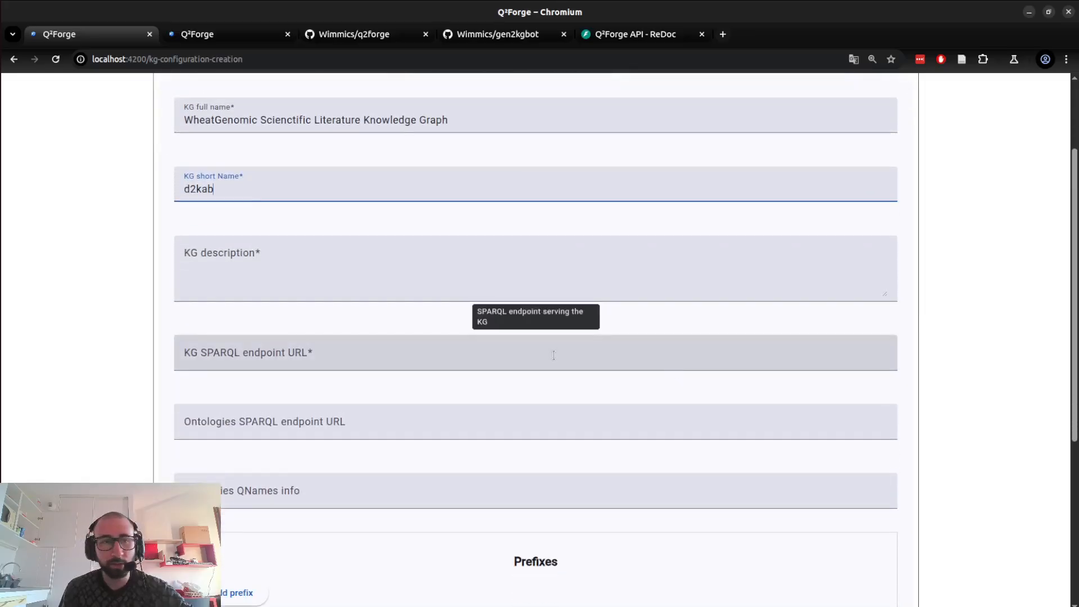
{"action": "scroll", "coordinate": [554, 355], "scroll_direction": "down", "scroll_amount": 2}
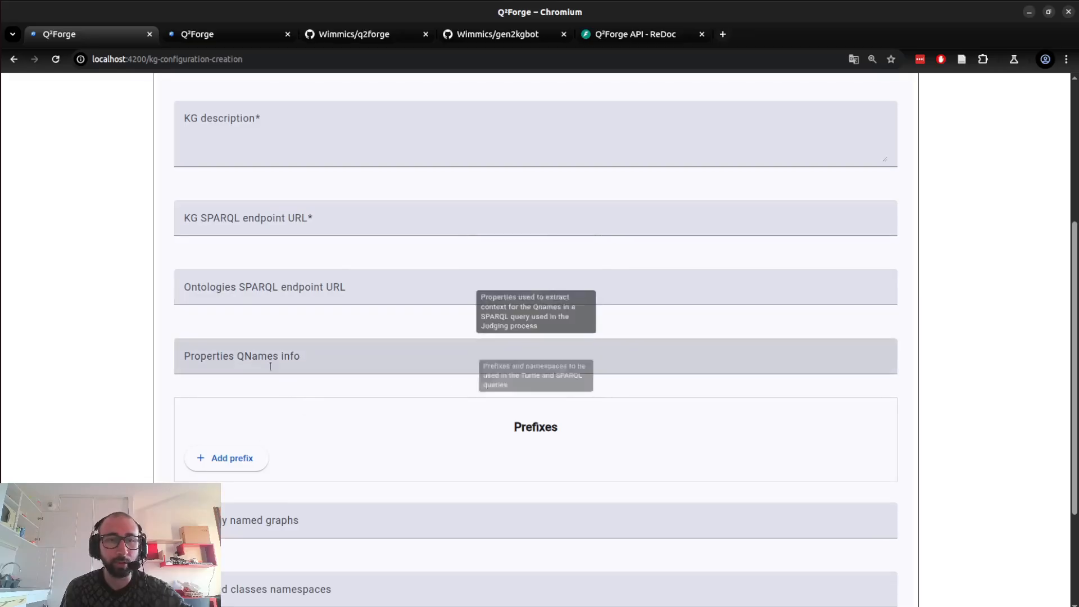
{"action": "left_click", "coordinate": [238, 460]}
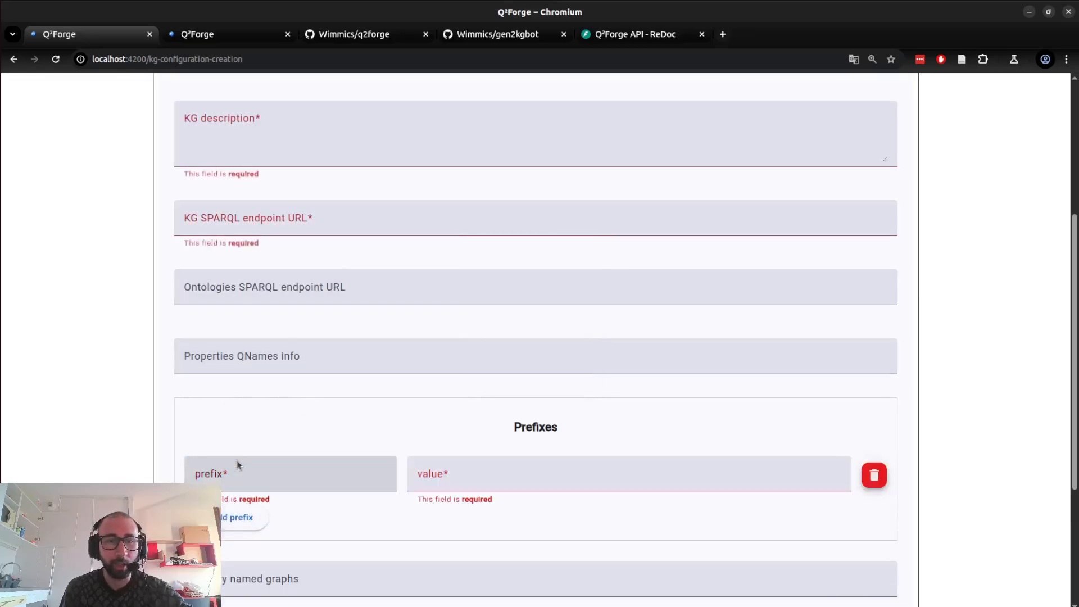
{"action": "left_click", "coordinate": [229, 473]}
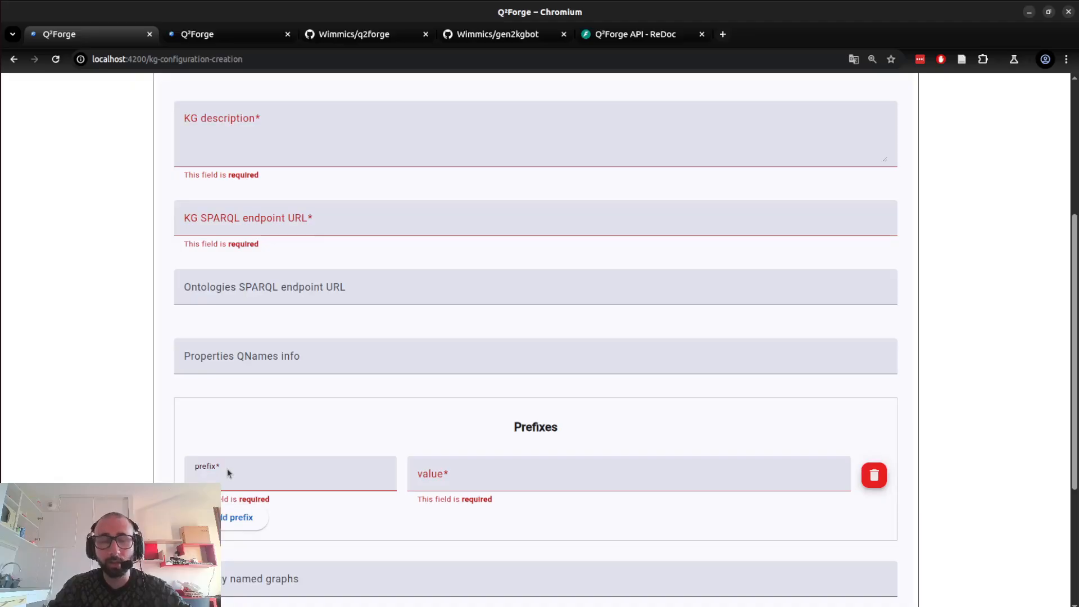
{"action": "type", "text": "rdf"}
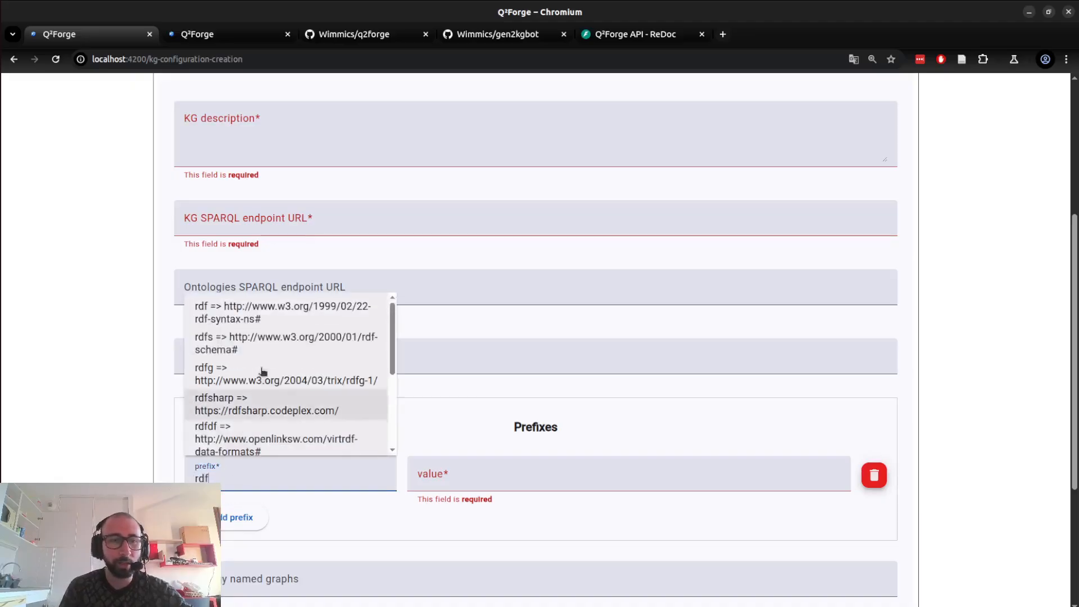
{"action": "left_click", "coordinate": [263, 317]}
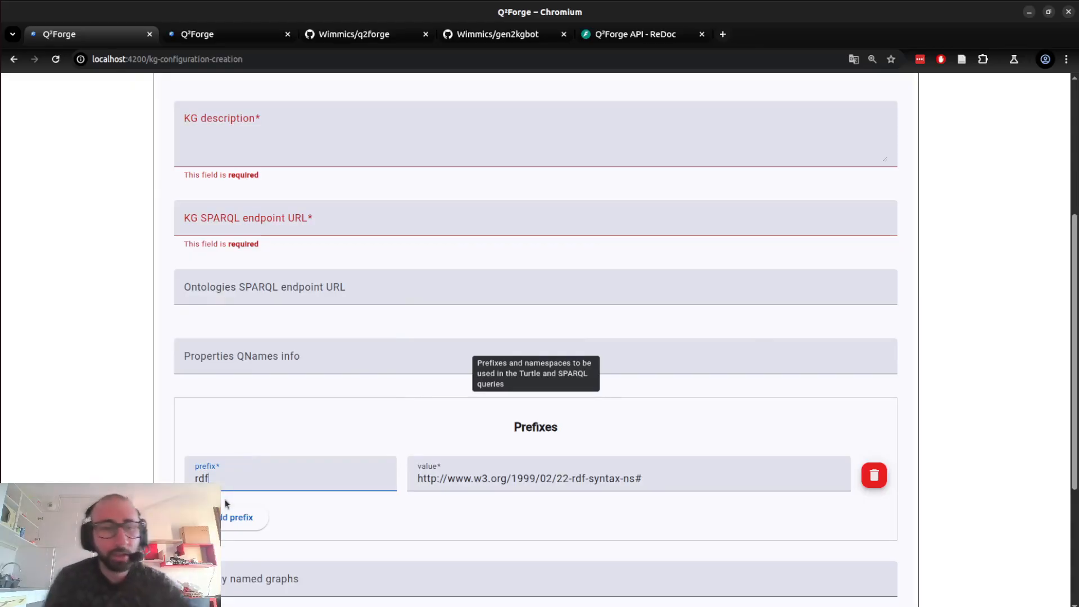
{"action": "left_click", "coordinate": [231, 512]}
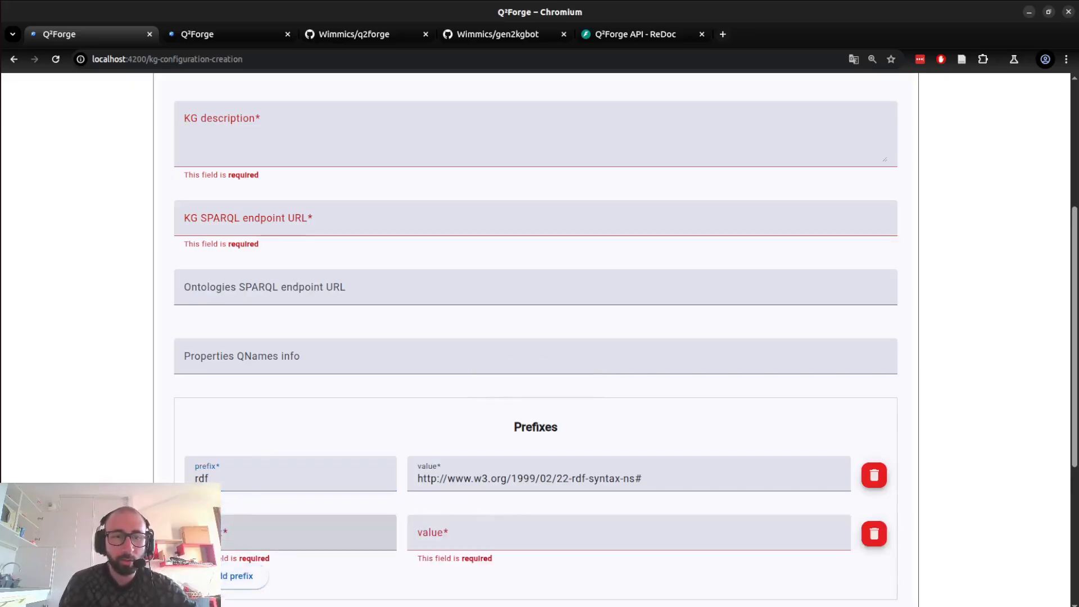
{"action": "scroll", "coordinate": [236, 514], "scroll_direction": "down", "scroll_amount": 2}
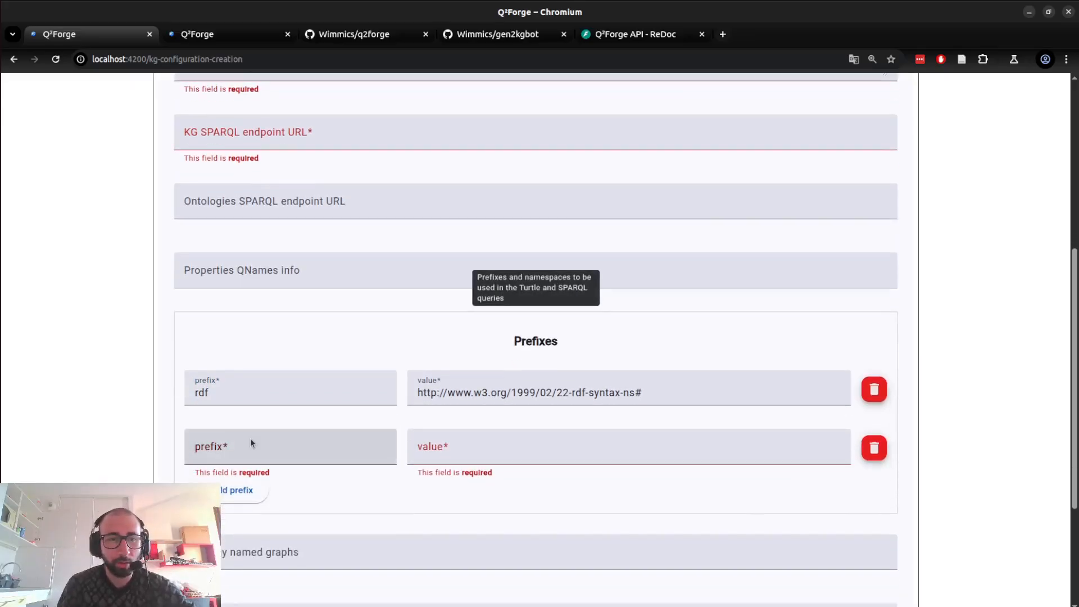
{"action": "scroll", "coordinate": [251, 438], "scroll_direction": "down", "scroll_amount": 3}
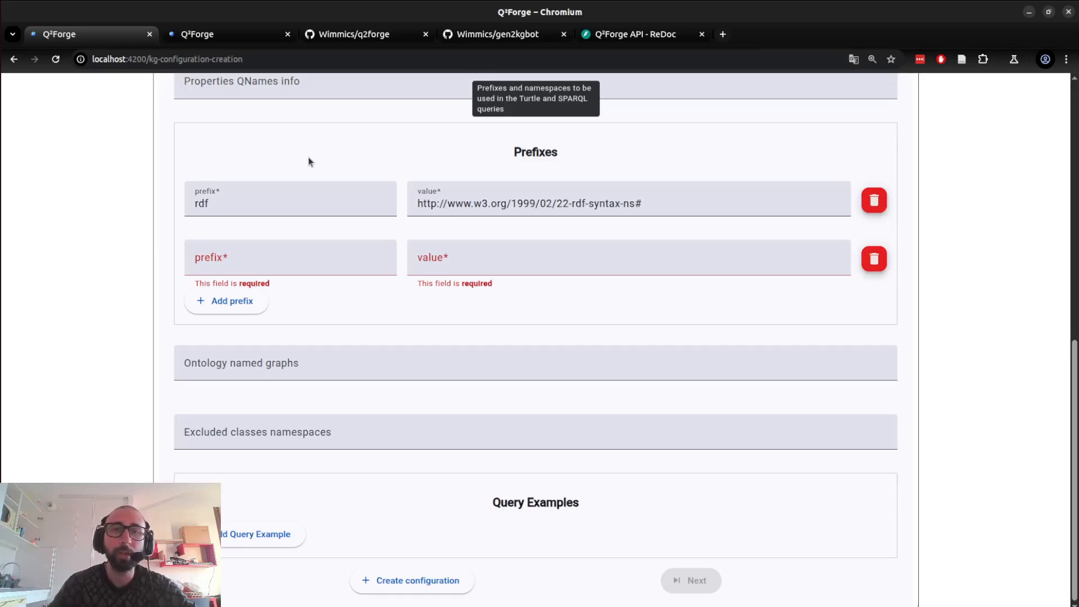
- Examine the pipeline diagram, features and Scenario 1 (Basic Question Answering) on the public Q²Forge page
{"action": "left_click", "coordinate": [488, 40]}
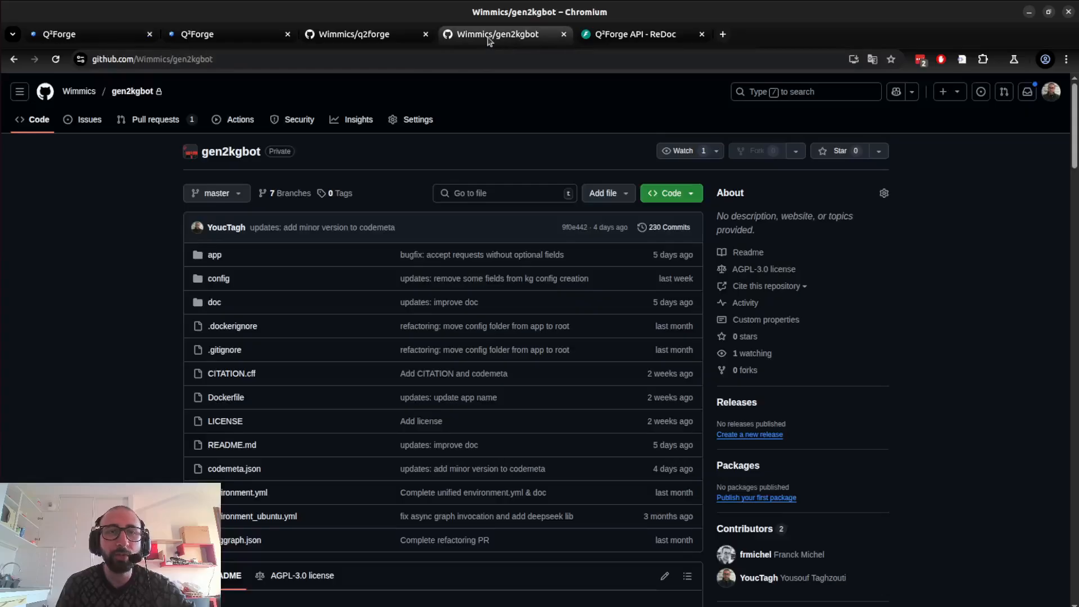
{"action": "left_click", "coordinate": [217, 38]}
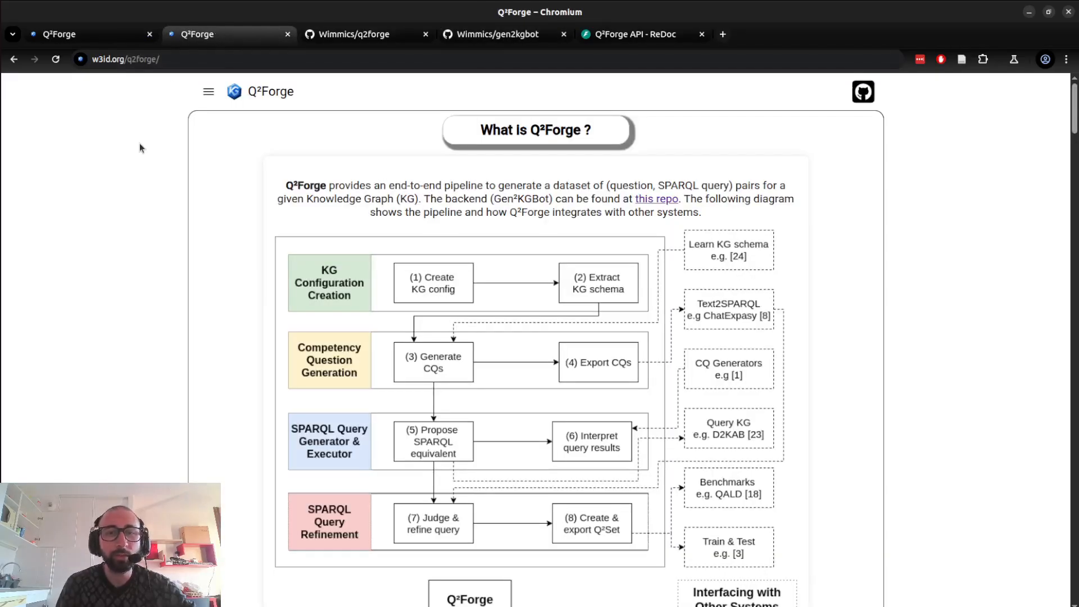
{"action": "scroll", "coordinate": [140, 148], "scroll_direction": "down", "scroll_amount": 3}
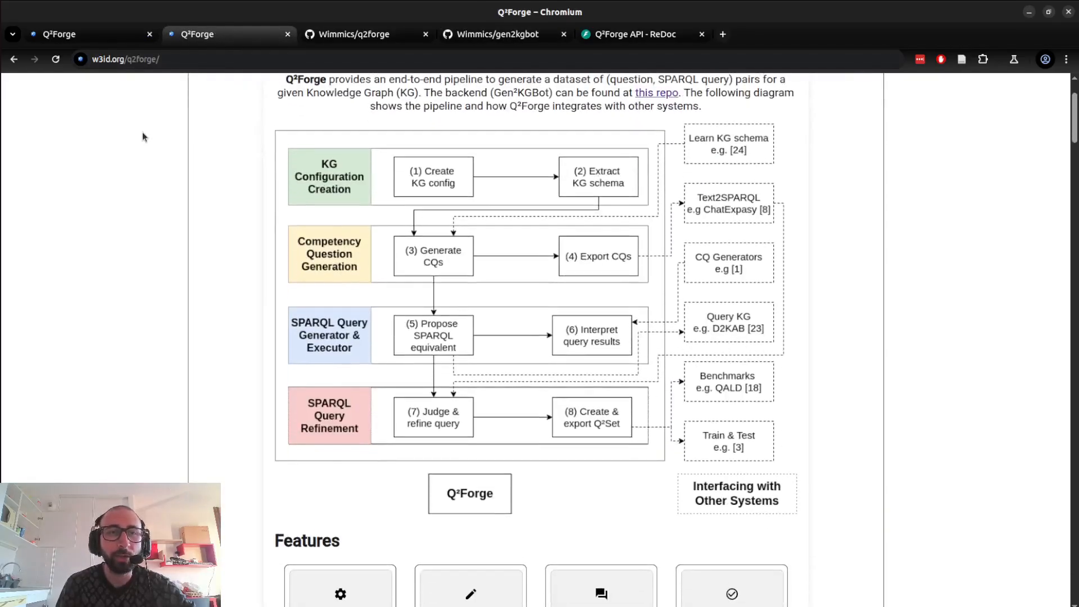
{"action": "scroll", "coordinate": [161, 208], "scroll_direction": "down", "scroll_amount": 7}
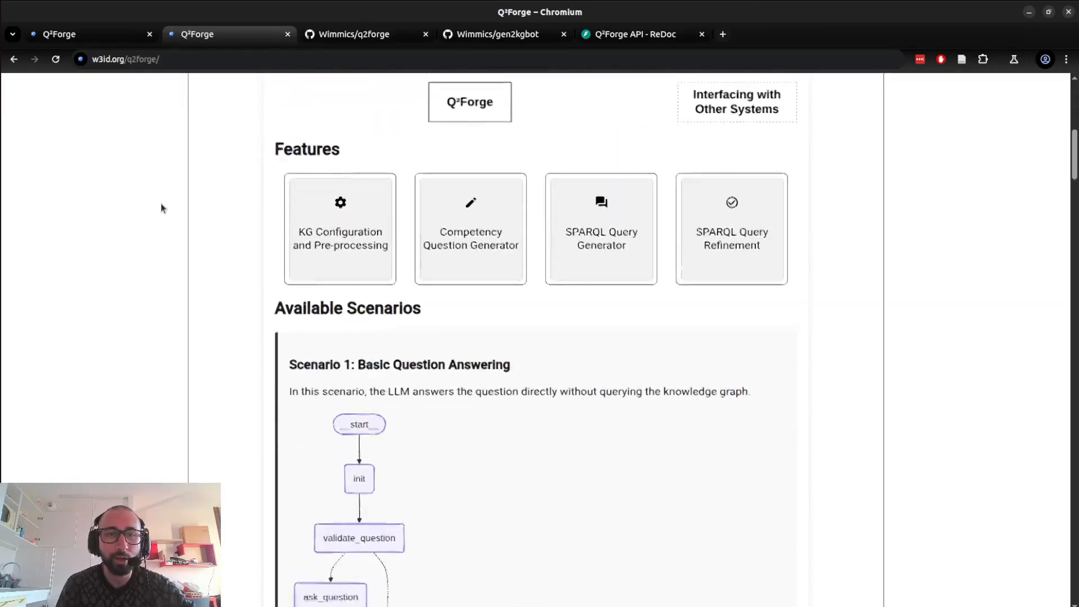
{"action": "scroll", "coordinate": [161, 208], "scroll_direction": "down", "scroll_amount": 3}
{"action": "scroll", "coordinate": [346, 303], "scroll_direction": "down", "scroll_amount": 1}
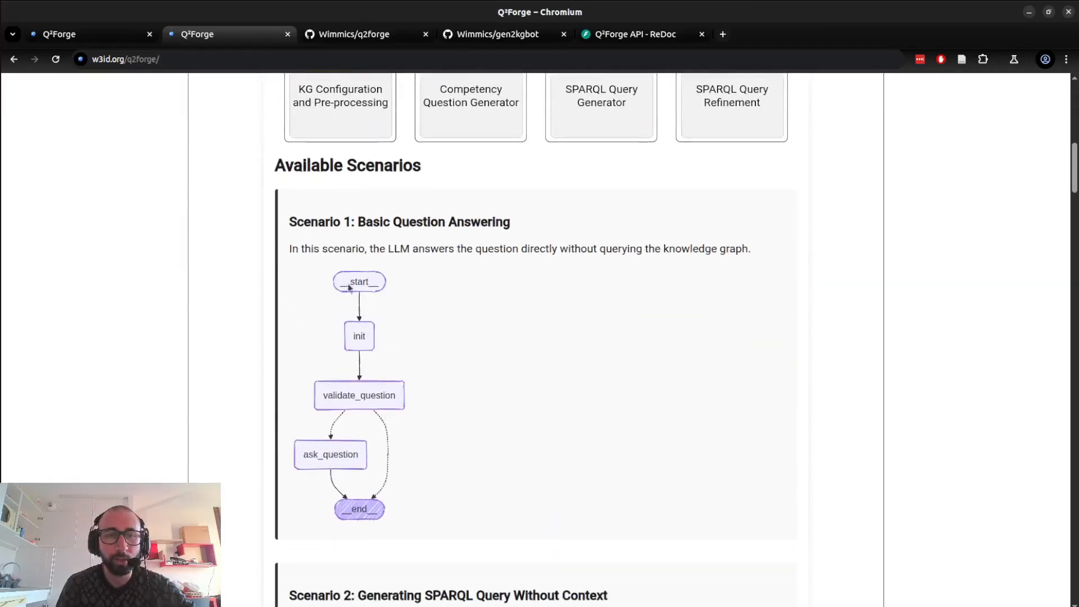
{"action": "scroll", "coordinate": [353, 323], "scroll_direction": "down", "scroll_amount": 4}
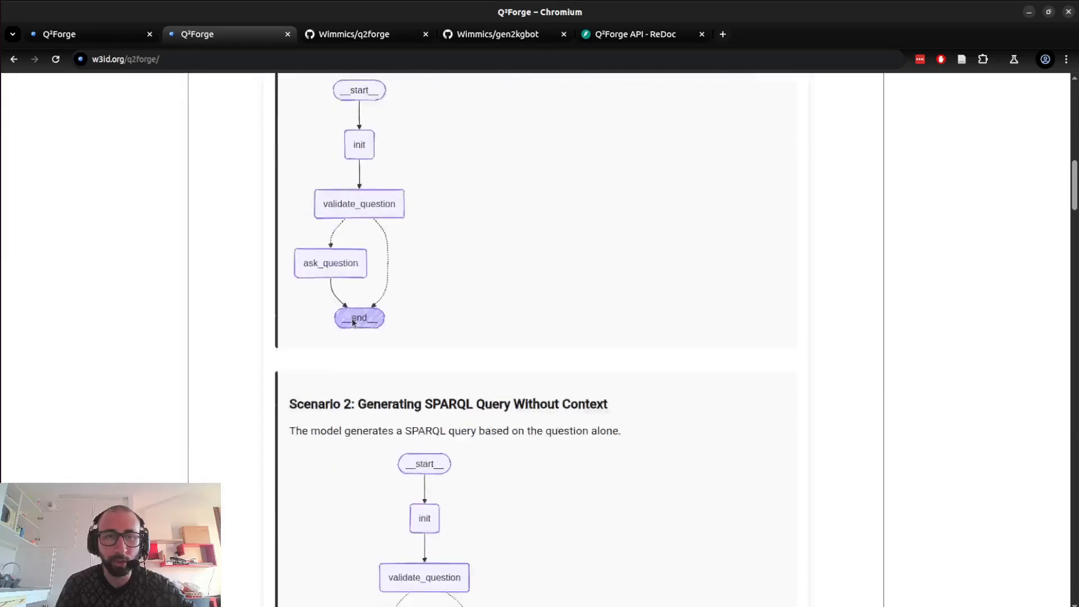
{"action": "scroll", "coordinate": [353, 322], "scroll_direction": "up", "scroll_amount": 3}
{"action": "scroll", "coordinate": [353, 322], "scroll_direction": "down", "scroll_amount": 1}
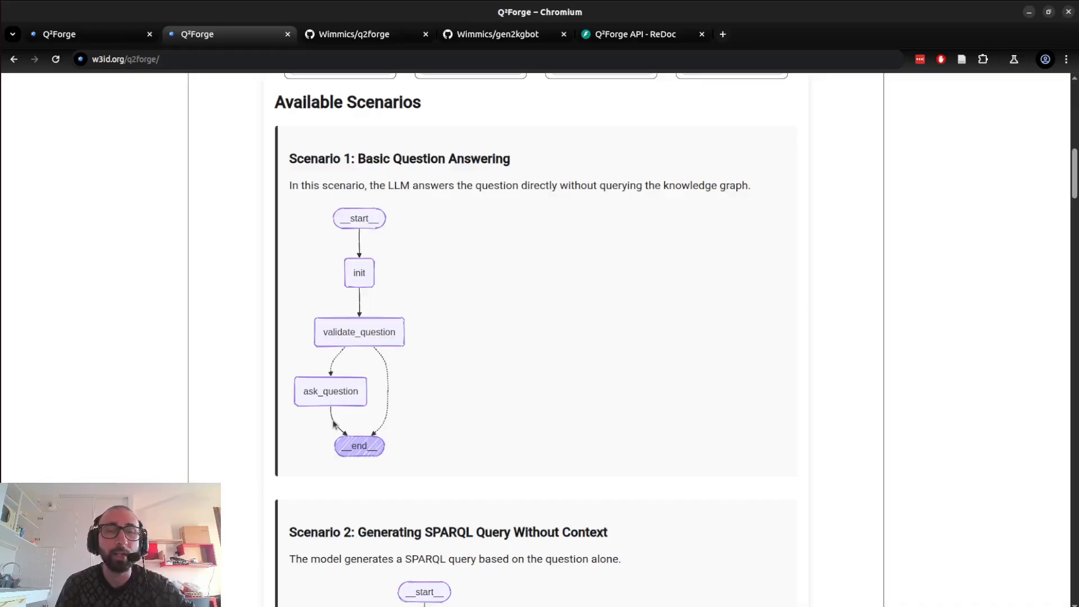
- Review the workflow diagrams of Scenarios 2 to 6, highlighting the select_similar_query_examples node in Scenario 6
{"action": "scroll", "coordinate": [333, 424], "scroll_direction": "down", "scroll_amount": 7}
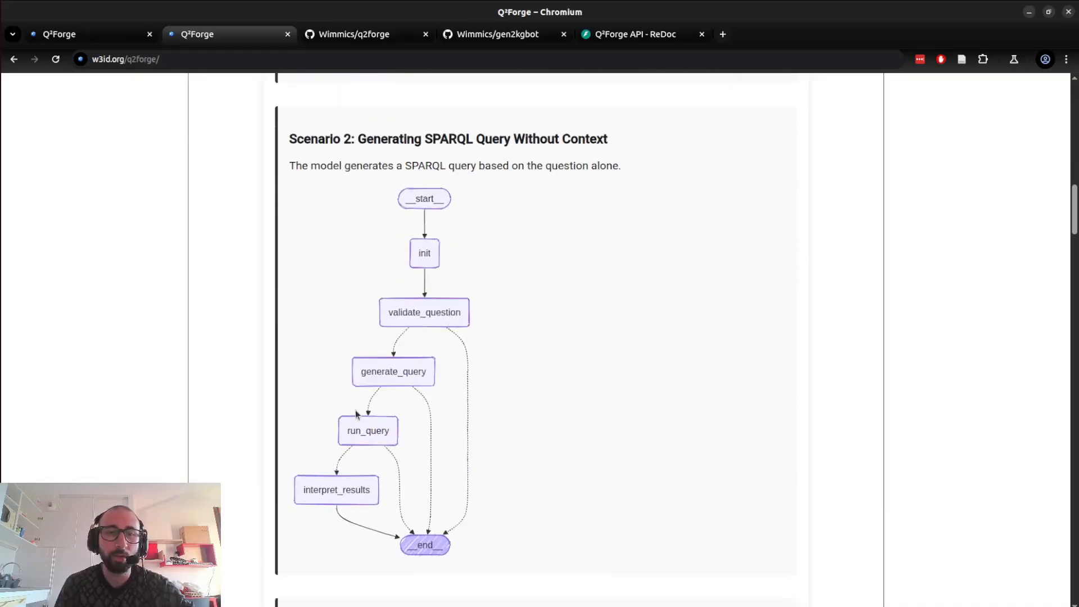
{"action": "scroll", "coordinate": [355, 415], "scroll_direction": "down", "scroll_amount": 10}
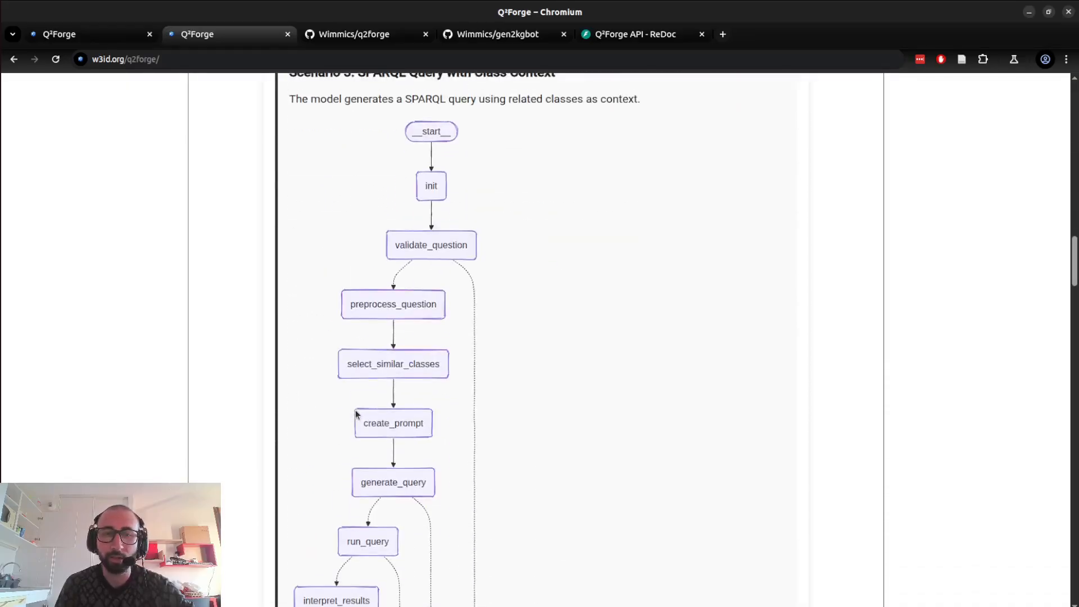
{"action": "scroll", "coordinate": [356, 414], "scroll_direction": "down", "scroll_amount": 3}
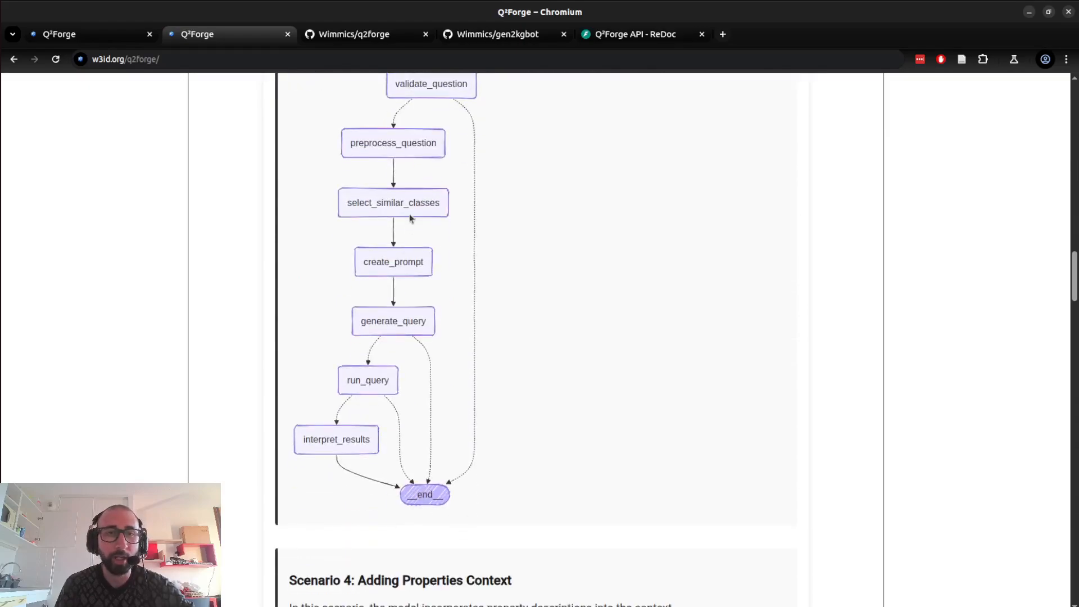
{"action": "scroll", "coordinate": [411, 320], "scroll_direction": "down", "scroll_amount": 9}
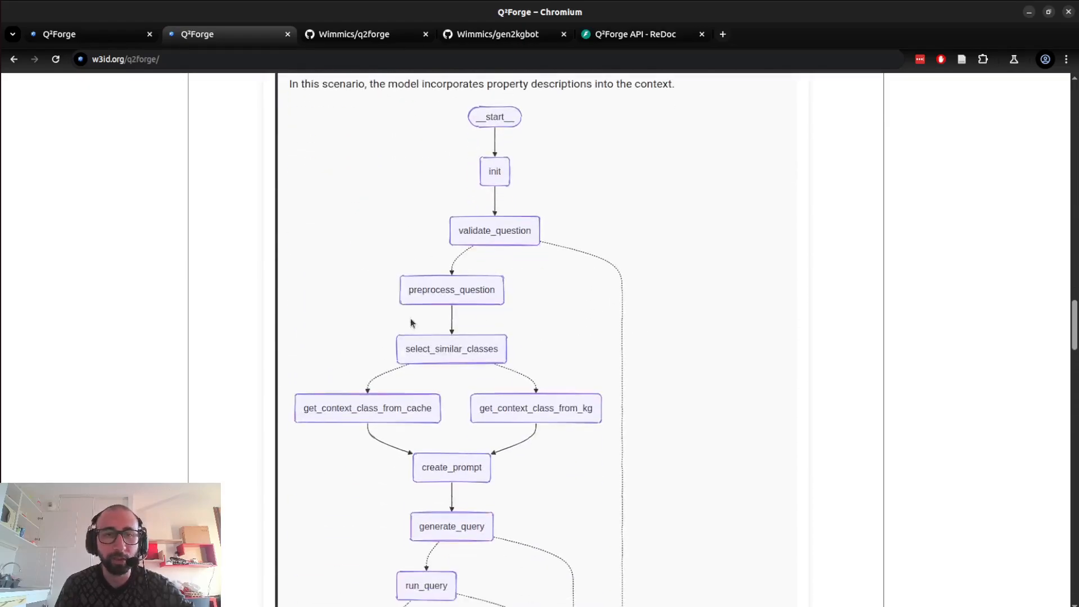
{"action": "scroll", "coordinate": [408, 403], "scroll_direction": "down", "scroll_amount": 11}
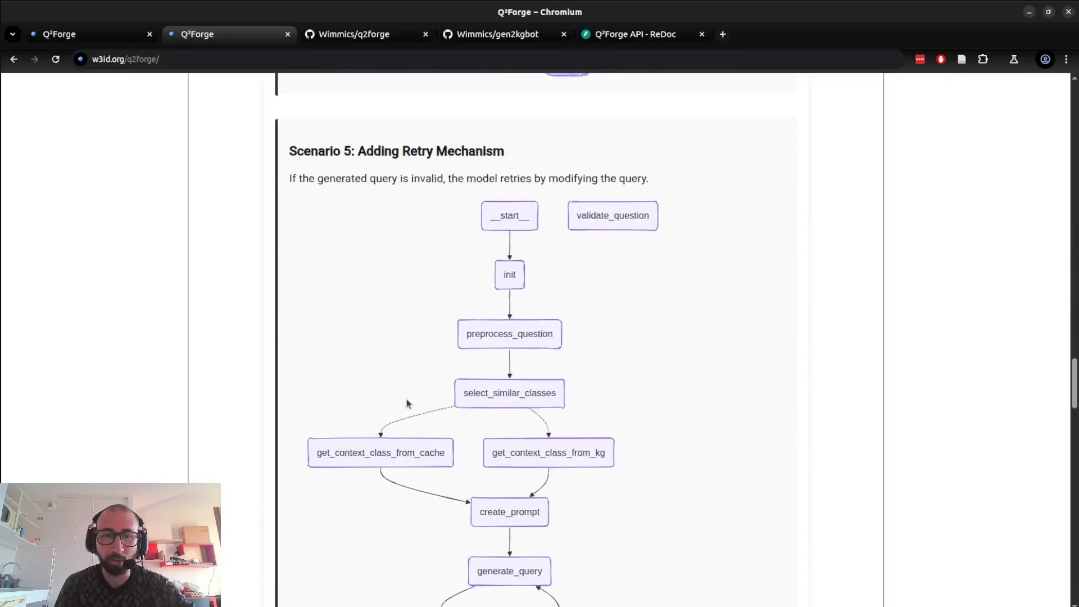
{"action": "scroll", "coordinate": [410, 378], "scroll_direction": "down", "scroll_amount": 13}
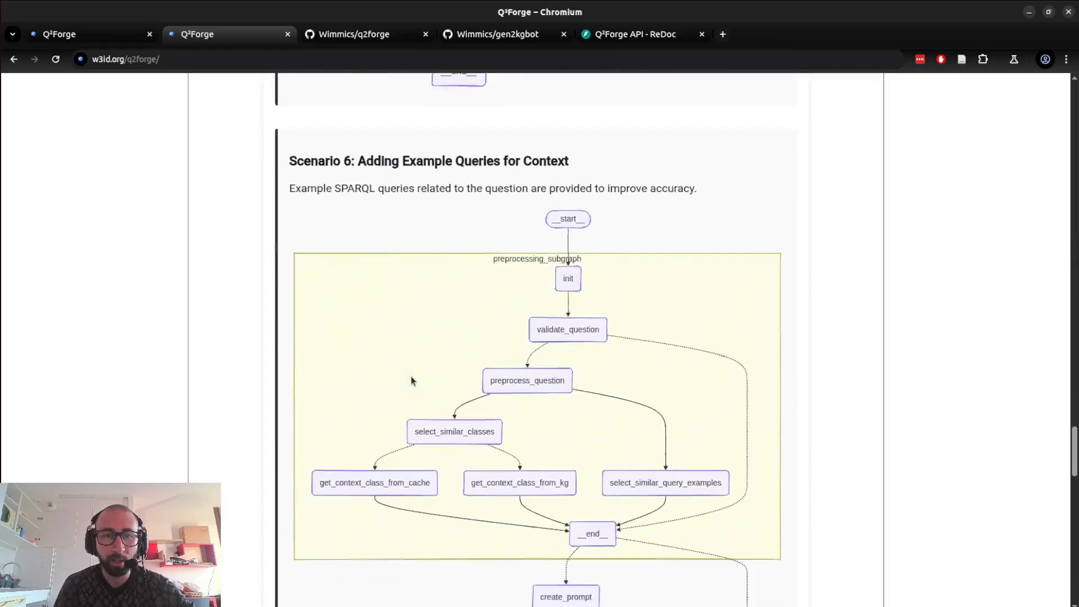
{"action": "scroll", "coordinate": [411, 380], "scroll_direction": "down", "scroll_amount": 1}
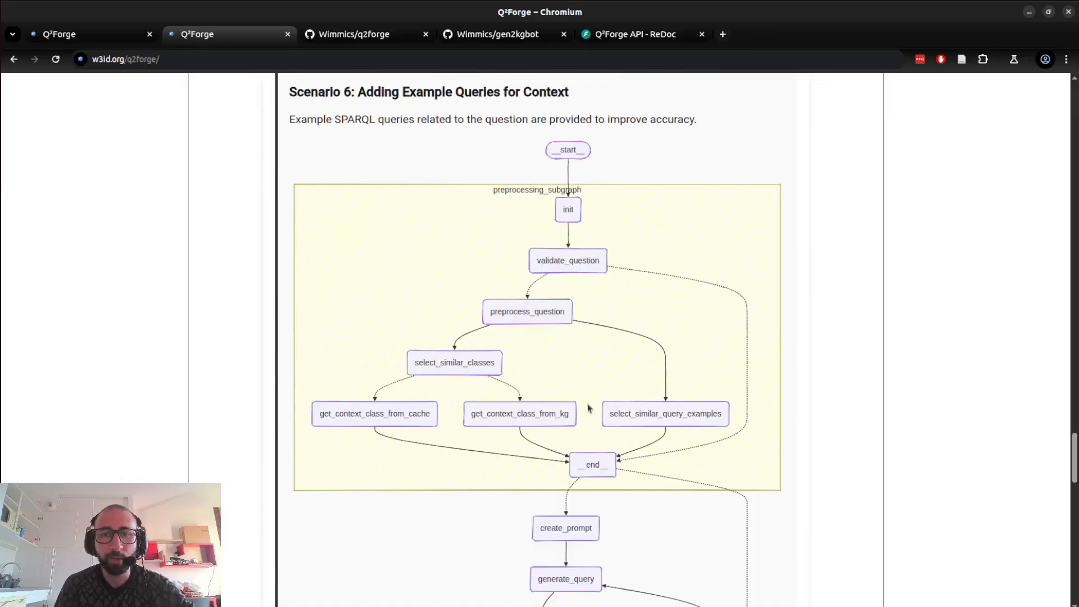
{"action": "double_click", "coordinate": [669, 415]}
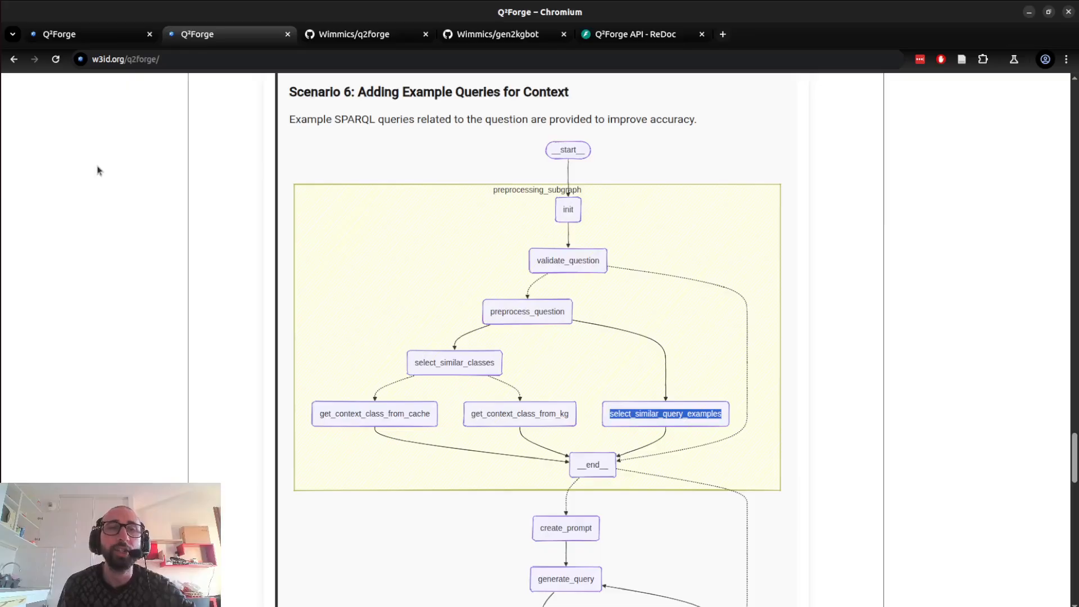
- Add a blank query example to the local KG configuration form and delete it
{"action": "left_click", "coordinate": [79, 37]}
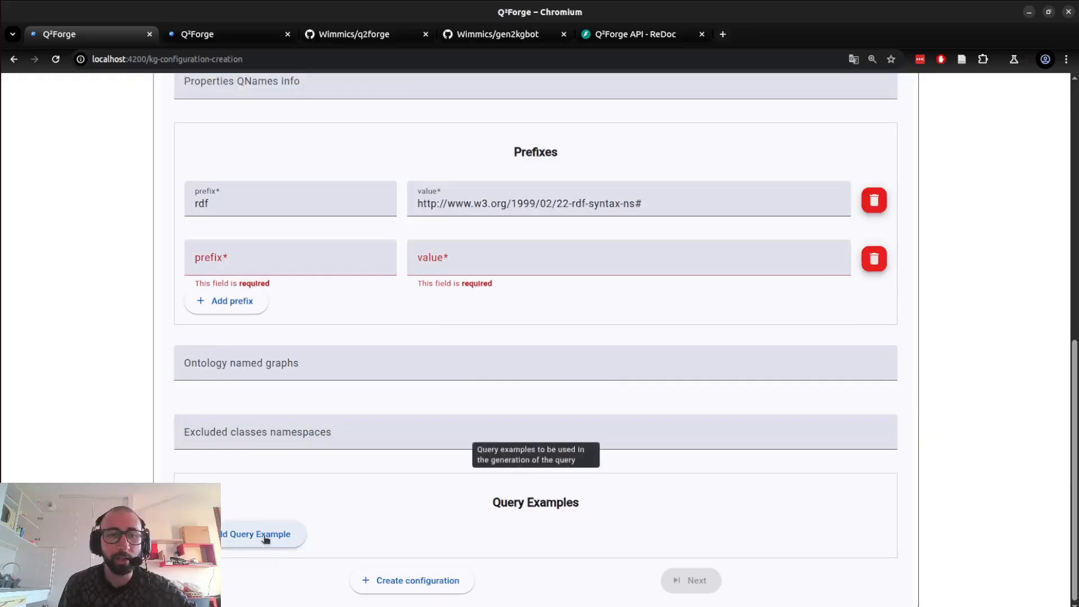
{"action": "left_click", "coordinate": [266, 540]}
{"action": "scroll", "coordinate": [265, 540], "scroll_direction": "down", "scroll_amount": 5}
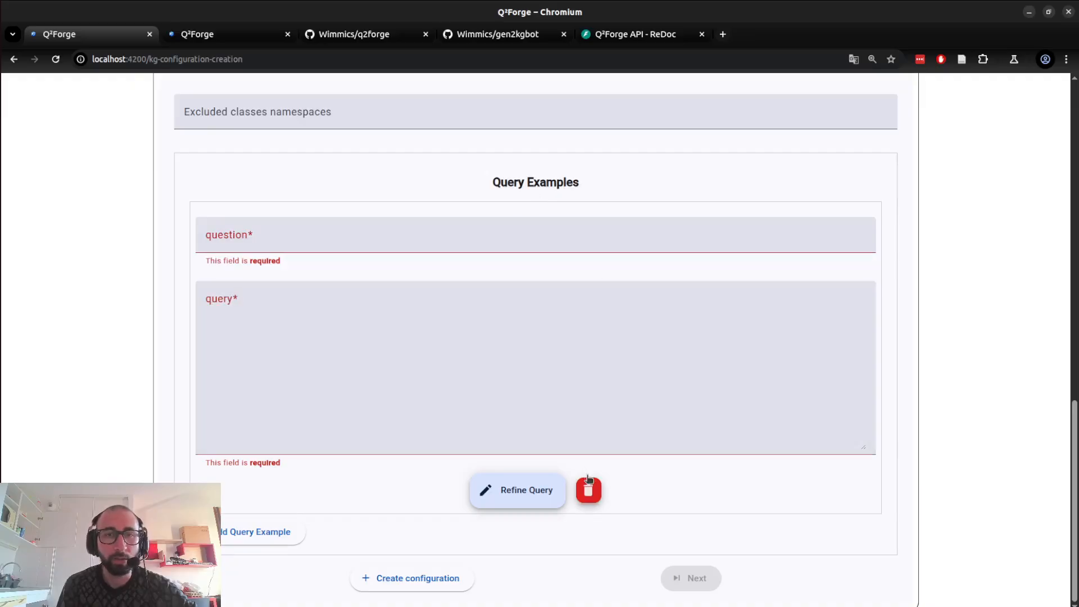
{"action": "left_click", "coordinate": [588, 478]}
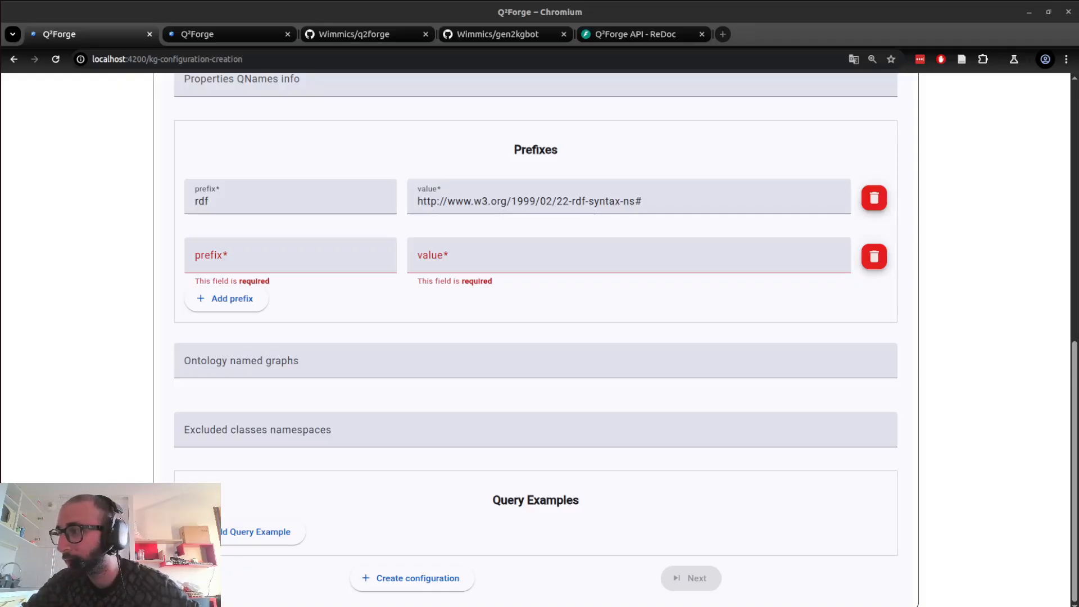
- Reload the KG configuration form and review its prefilled description, endpoints, prefixes, ontology named graphs and query examples
{"action": "key", "text": "F5"}
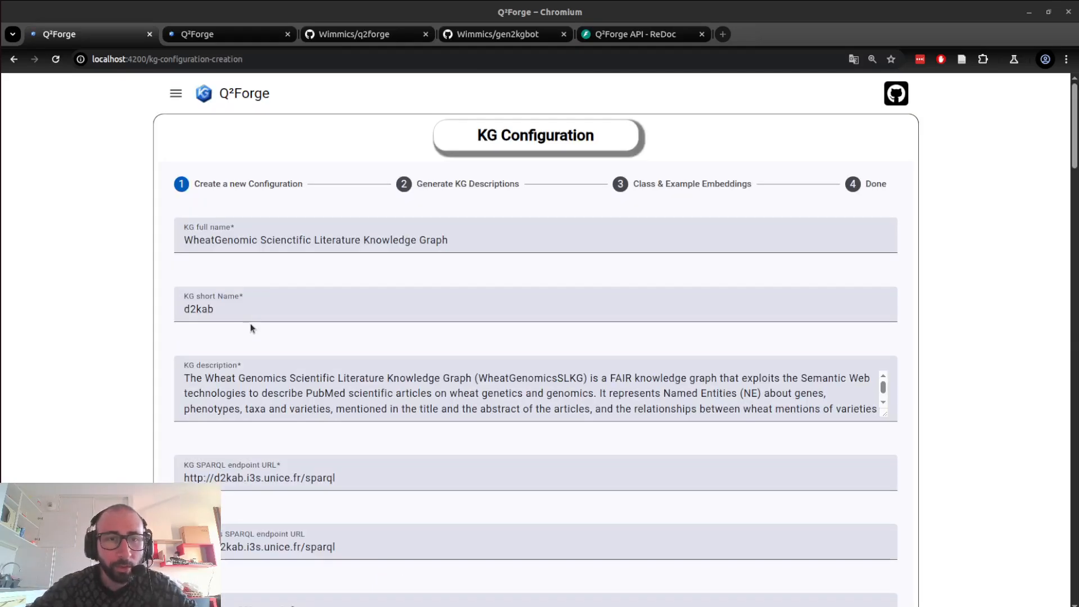
{"action": "scroll", "coordinate": [251, 328], "scroll_direction": "down", "scroll_amount": 2}
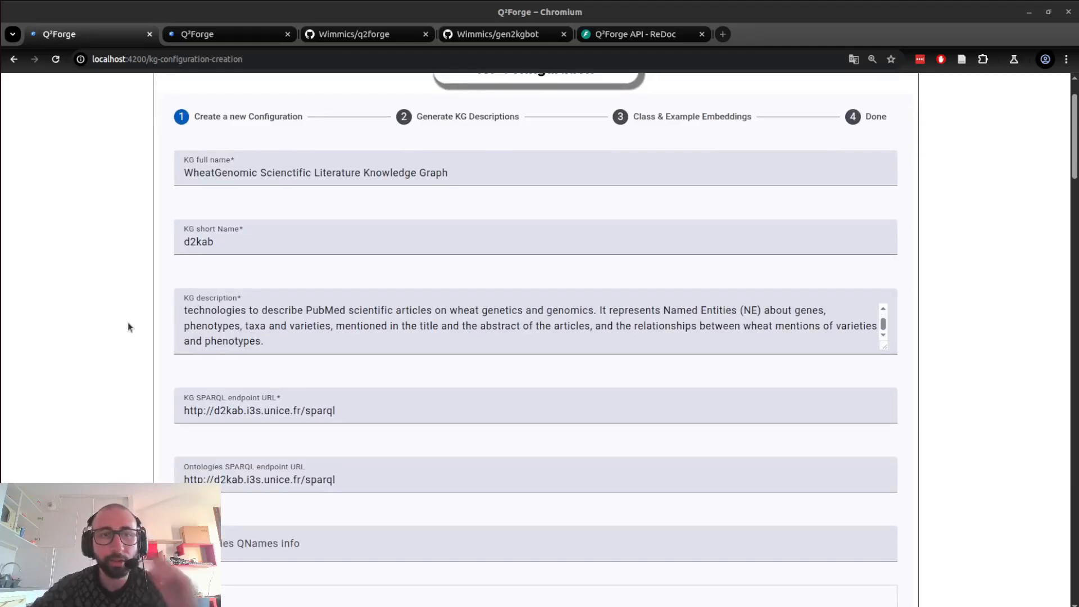
{"action": "scroll", "coordinate": [127, 328], "scroll_direction": "down", "scroll_amount": 3}
{"action": "scroll", "coordinate": [127, 327], "scroll_direction": "down", "scroll_amount": 20}
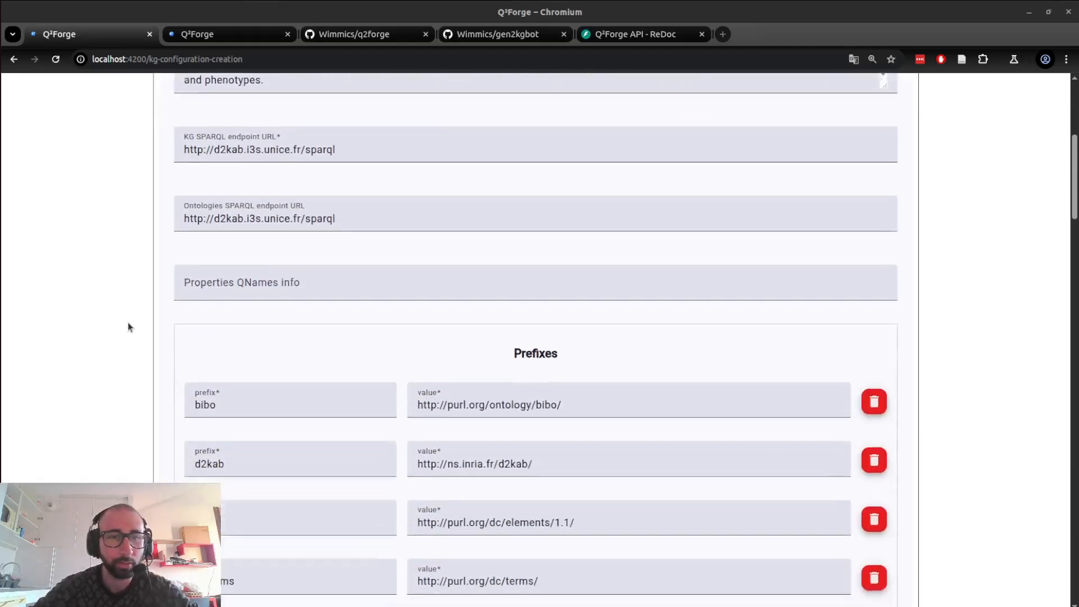
{"action": "scroll", "coordinate": [128, 328], "scroll_direction": "down", "scroll_amount": 20}
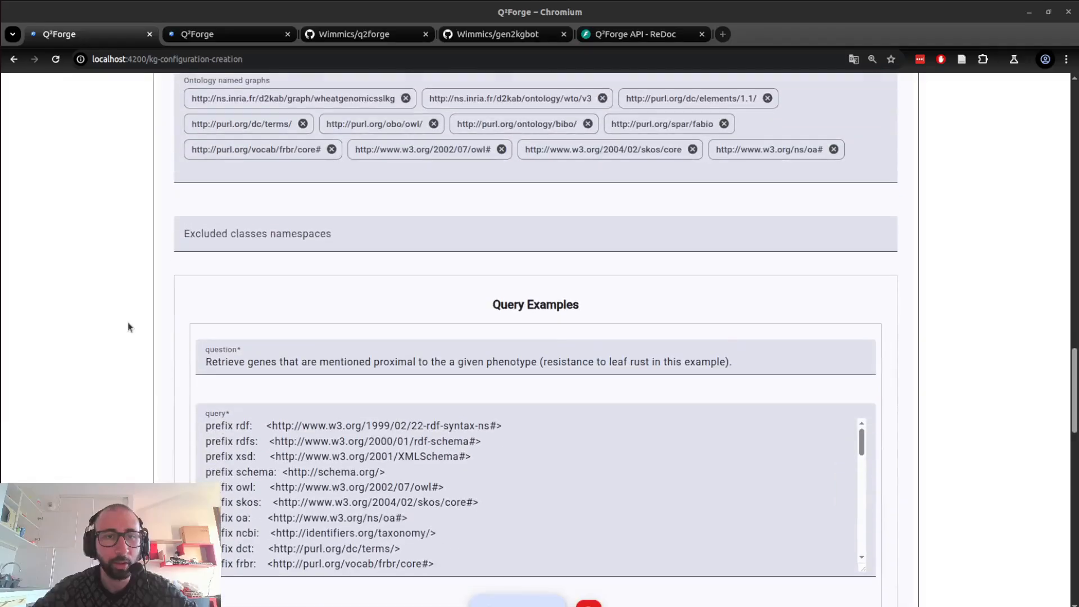
{"action": "scroll", "coordinate": [128, 328], "scroll_direction": "down", "scroll_amount": 5}
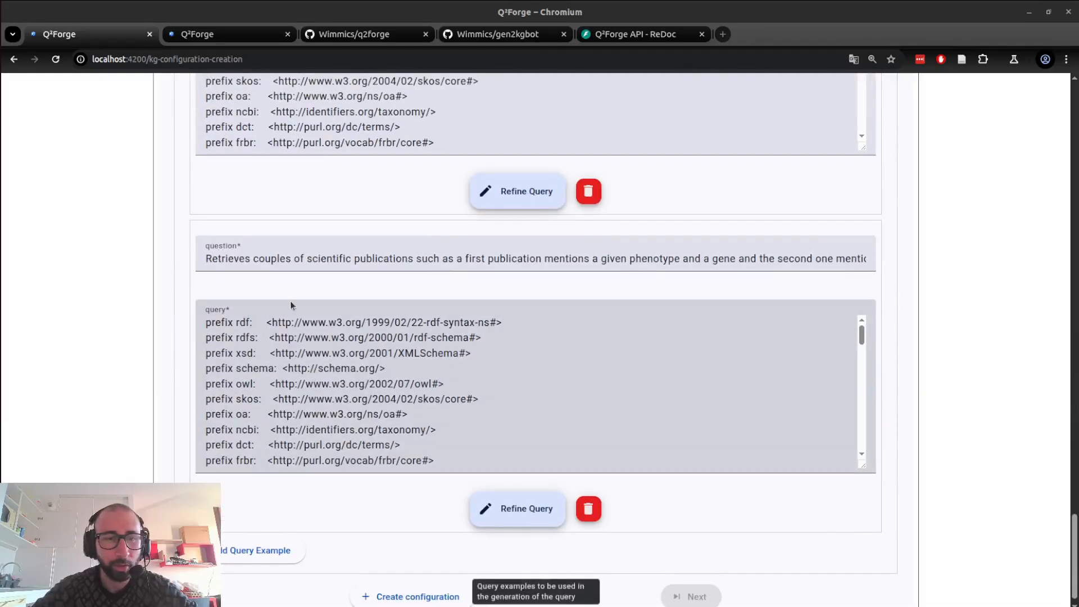
{"action": "scroll", "coordinate": [346, 508], "scroll_direction": "down", "scroll_amount": 1}
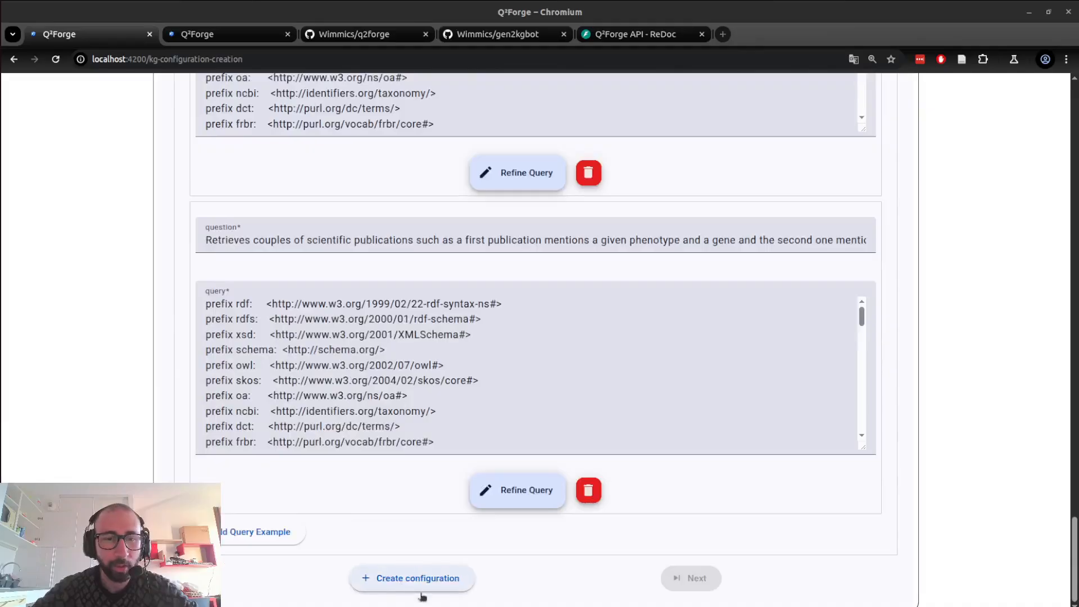
- Create the d2kab KG configuration, review the resulting JSON and continue to the Generate KG Descriptions stage
{"action": "left_click", "coordinate": [449, 587]}
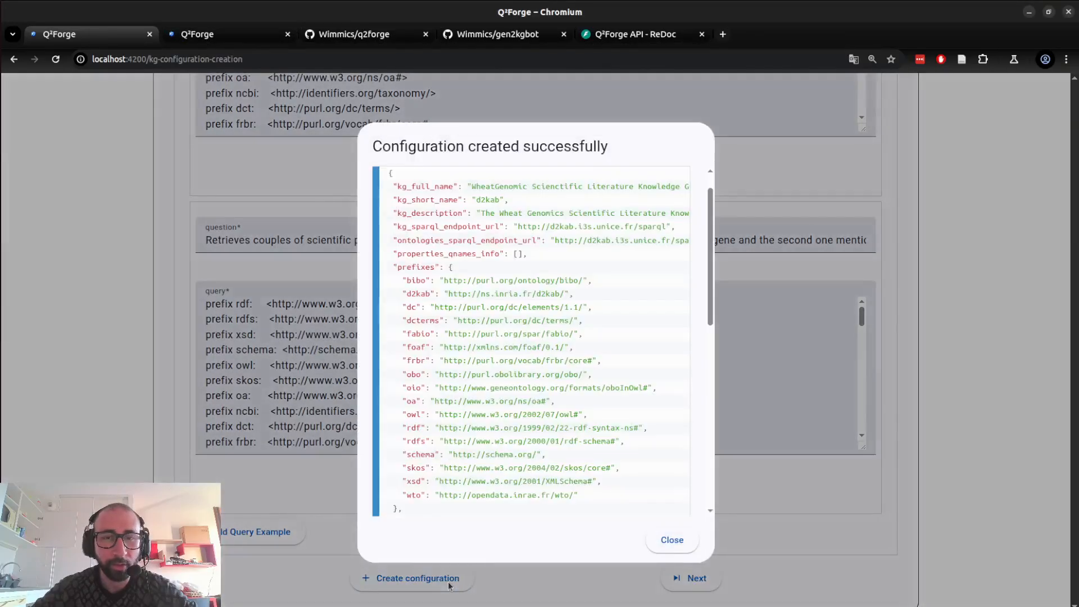
{"action": "scroll", "coordinate": [505, 441], "scroll_direction": "down", "scroll_amount": 10}
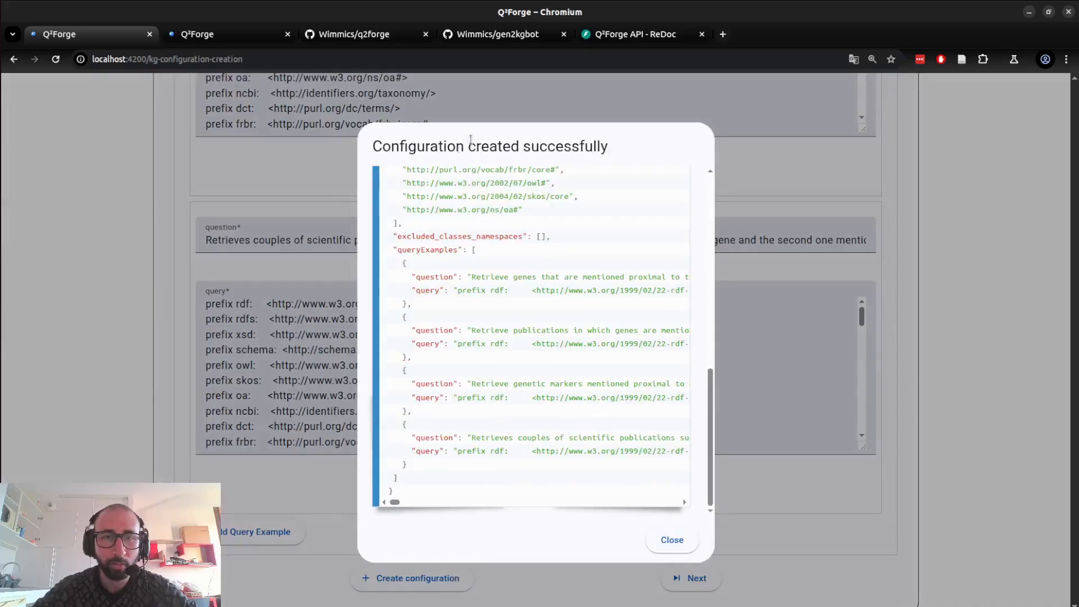
{"action": "triple_click", "coordinate": [433, 147]}
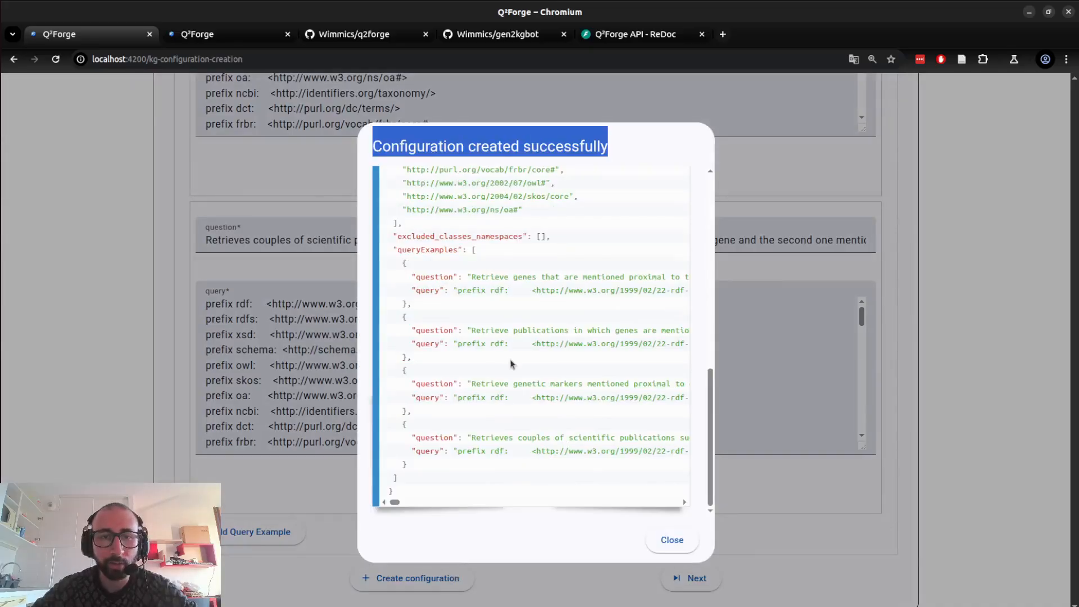
{"action": "scroll", "coordinate": [512, 365], "scroll_direction": "up", "scroll_amount": 10}
{"action": "left_click", "coordinate": [671, 540]}
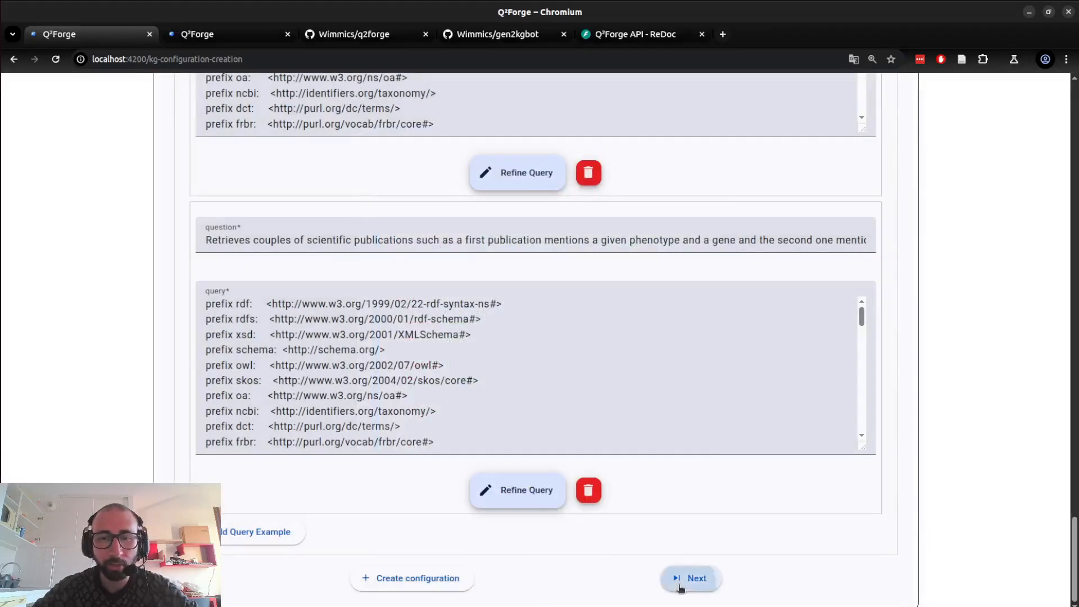
{"action": "left_click", "coordinate": [681, 586]}
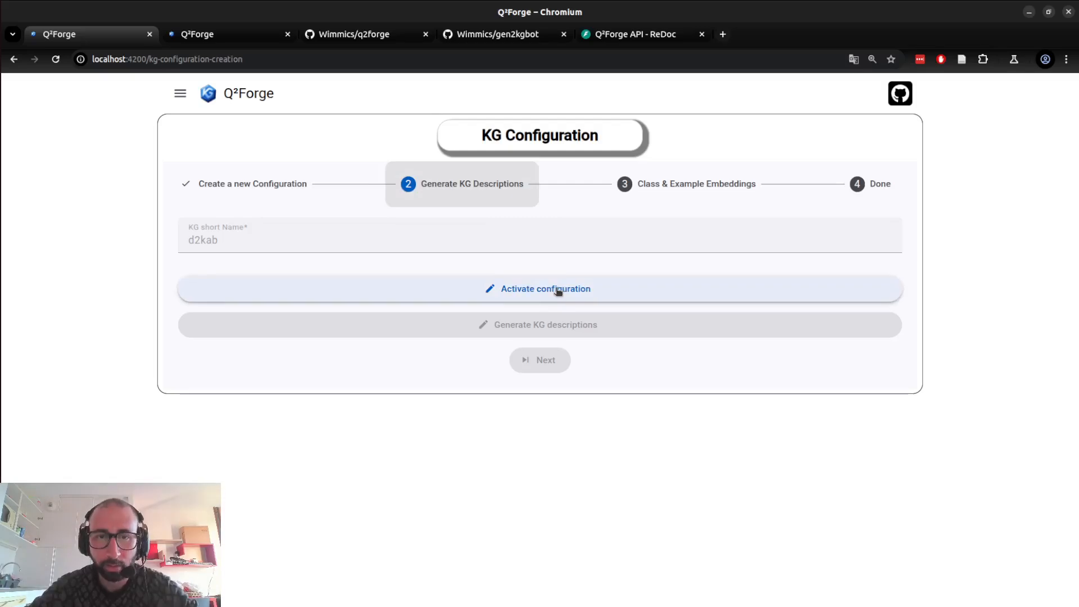
- Activate the d2kab configuration and generate its KG descriptions
{"action": "left_click", "coordinate": [558, 291]}
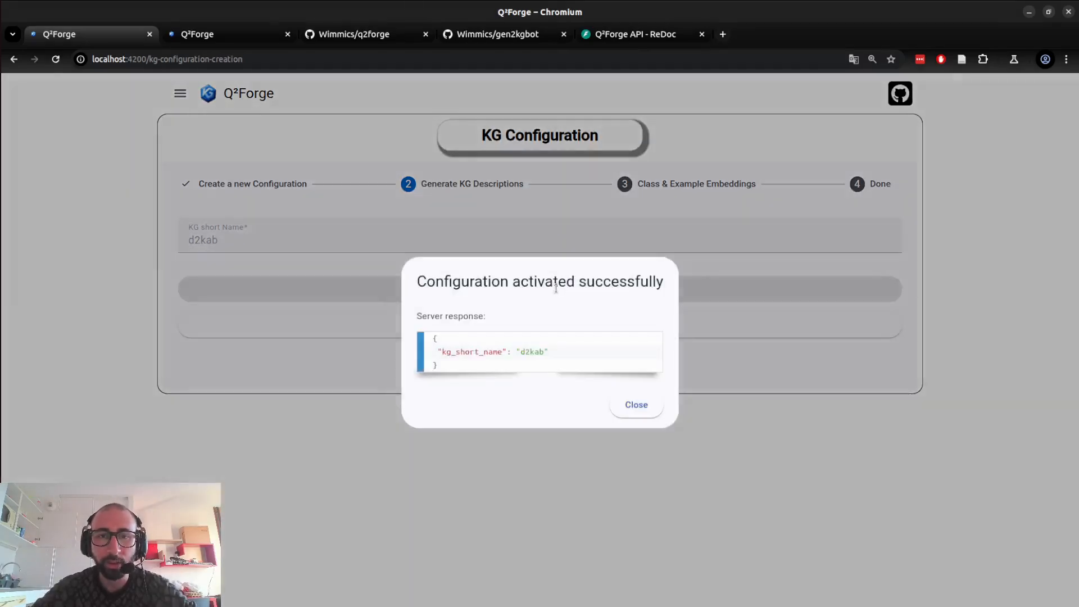
{"action": "left_click", "coordinate": [639, 413]}
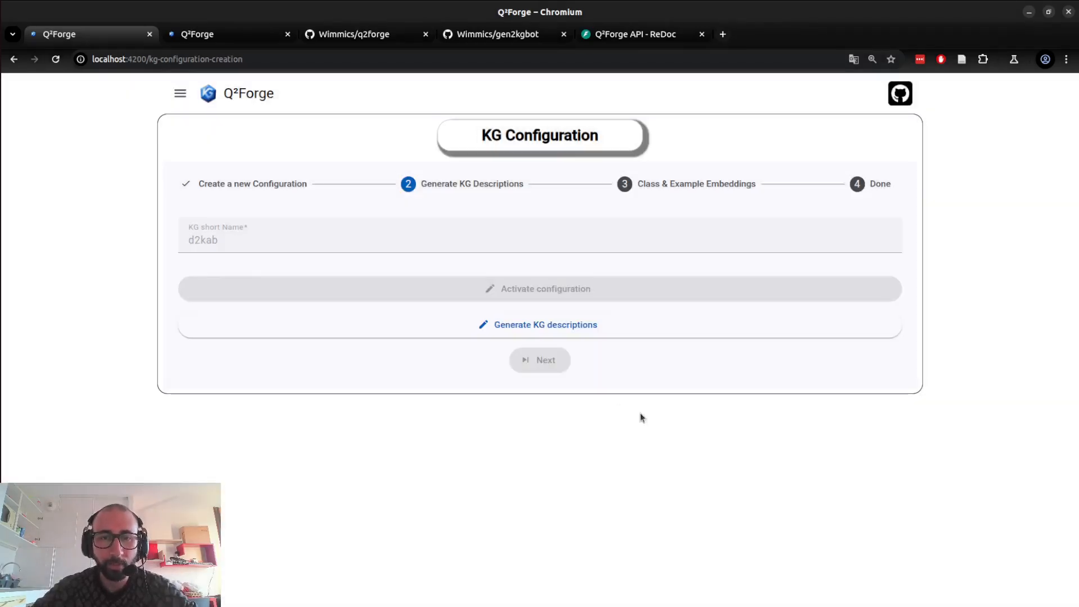
{"action": "left_click", "coordinate": [553, 330]}
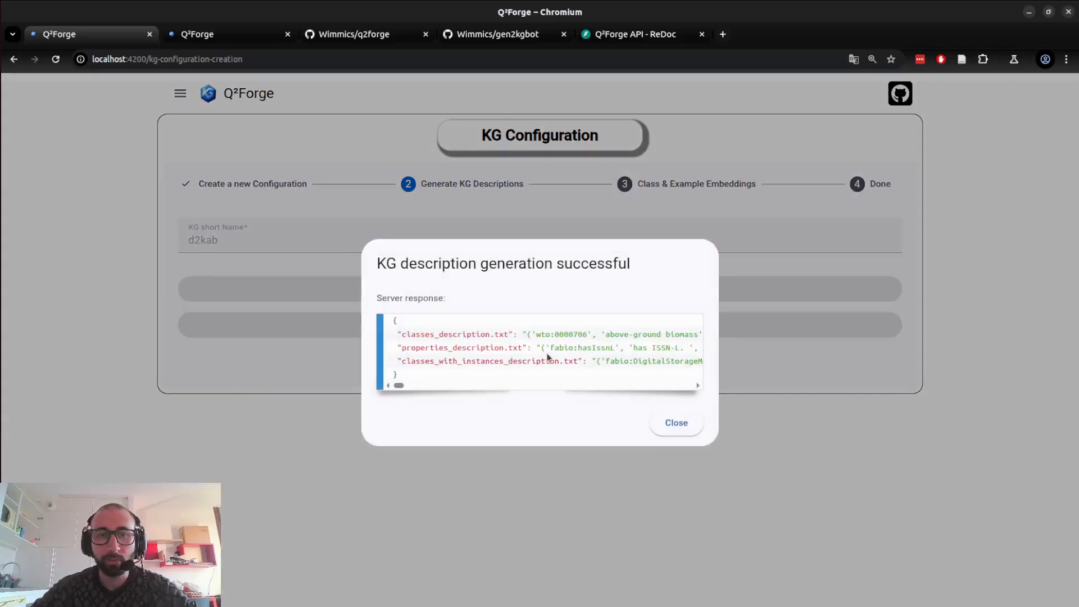
- Examine the generated class, property and classes-with-instances descriptions in the server response, then close it
{"action": "scroll", "coordinate": [579, 336], "scroll_direction": "right", "scroll_amount": 2}
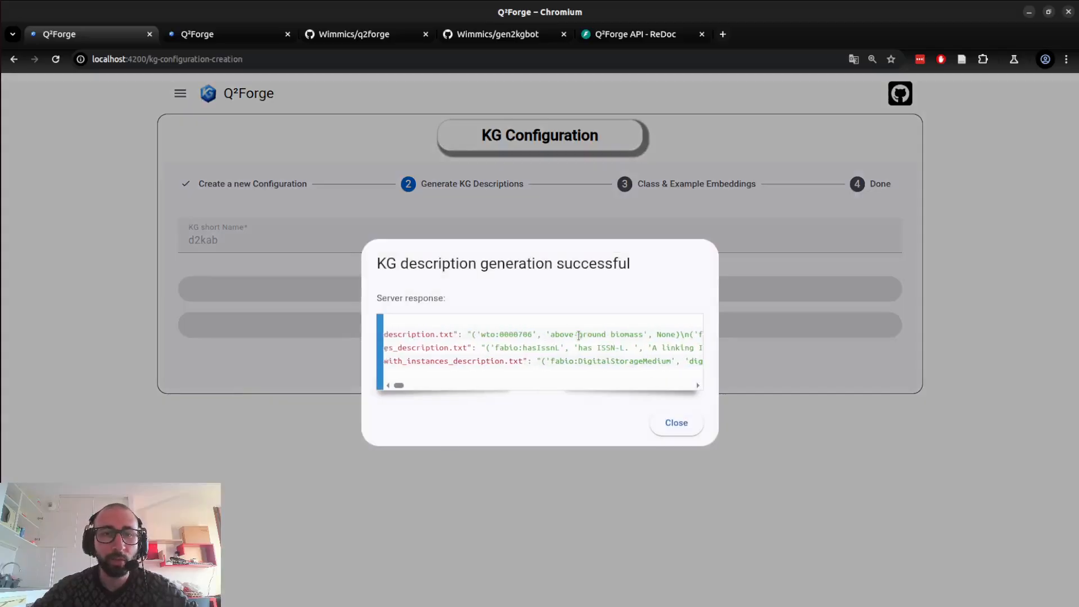
{"action": "scroll", "coordinate": [483, 330], "scroll_direction": "left", "scroll_amount": 2}
{"action": "scroll", "coordinate": [593, 341], "scroll_direction": "right", "scroll_amount": 3}
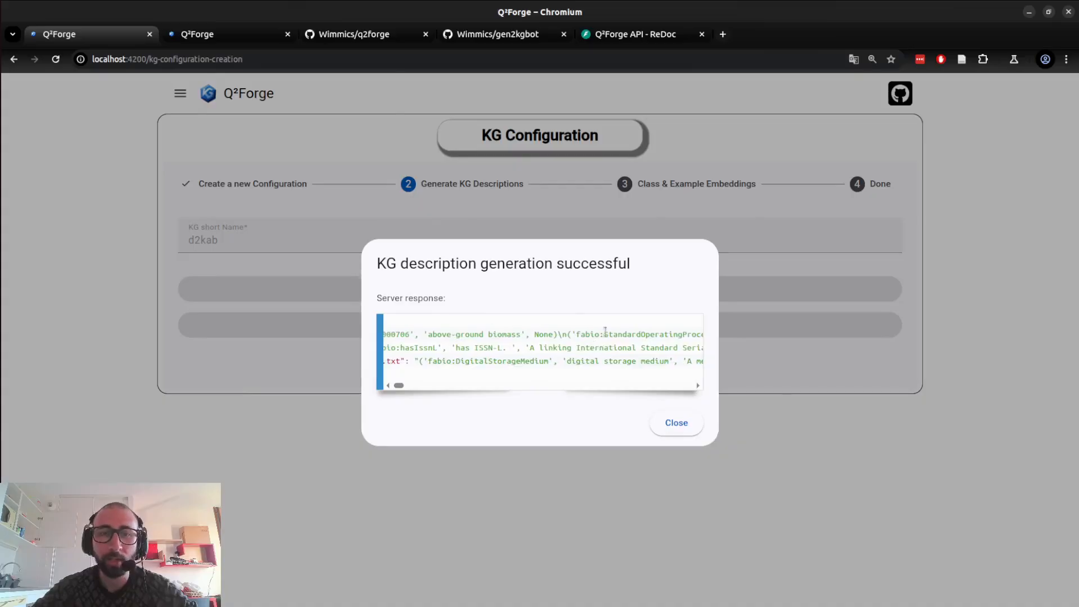
{"action": "scroll", "coordinate": [606, 332], "scroll_direction": "left", "scroll_amount": 4}
{"action": "scroll", "coordinate": [605, 333], "scroll_direction": "right", "scroll_amount": 1}
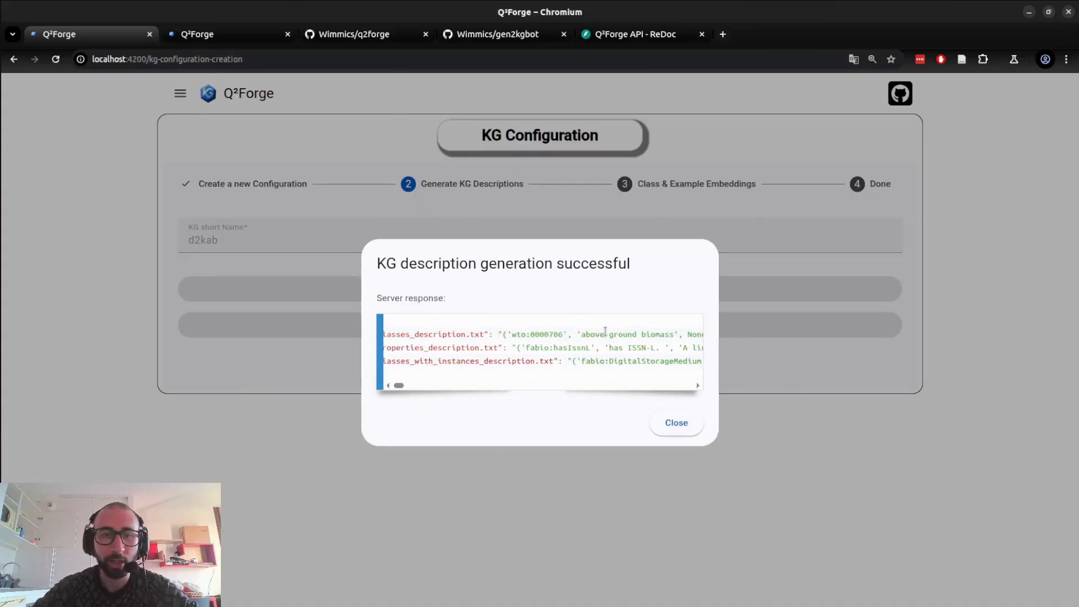
{"action": "scroll", "coordinate": [603, 359], "scroll_direction": "right", "scroll_amount": 5}
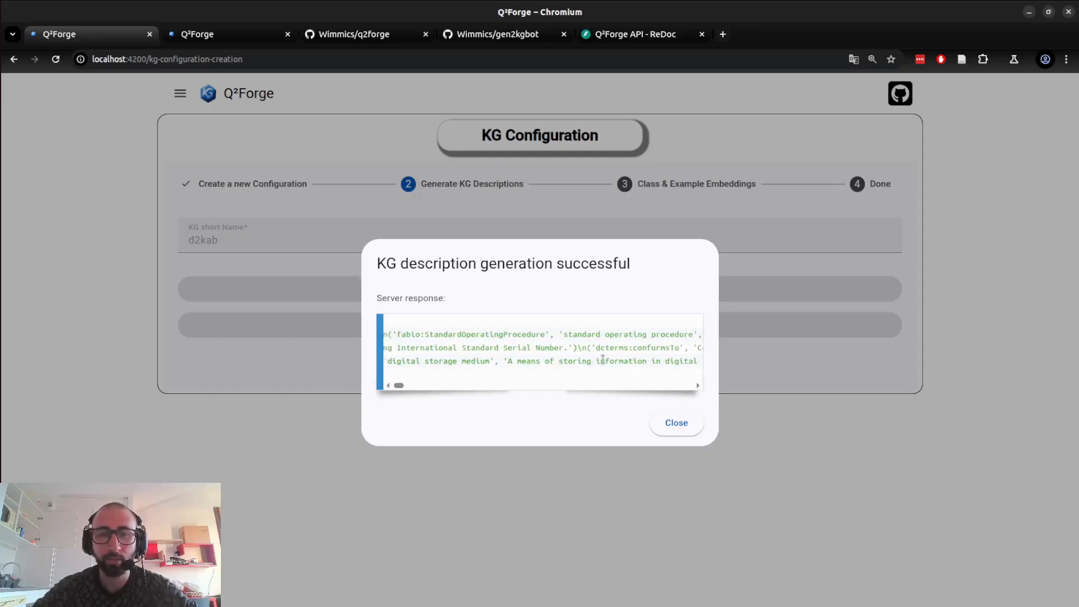
{"action": "scroll", "coordinate": [602, 358], "scroll_direction": "left", "scroll_amount": 6}
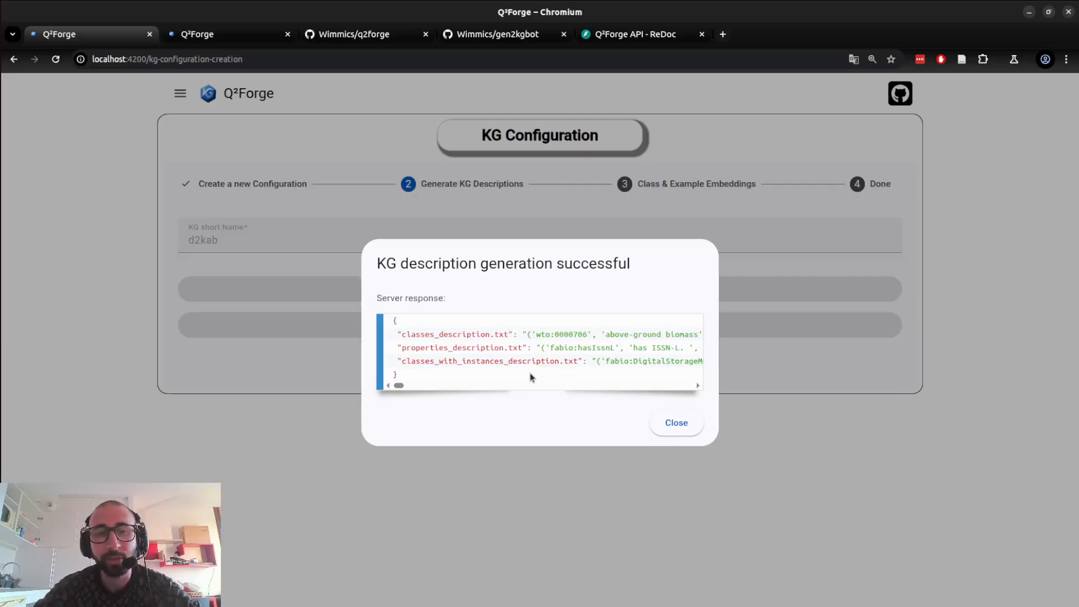
{"action": "scroll", "coordinate": [584, 357], "scroll_direction": "right", "scroll_amount": 5}
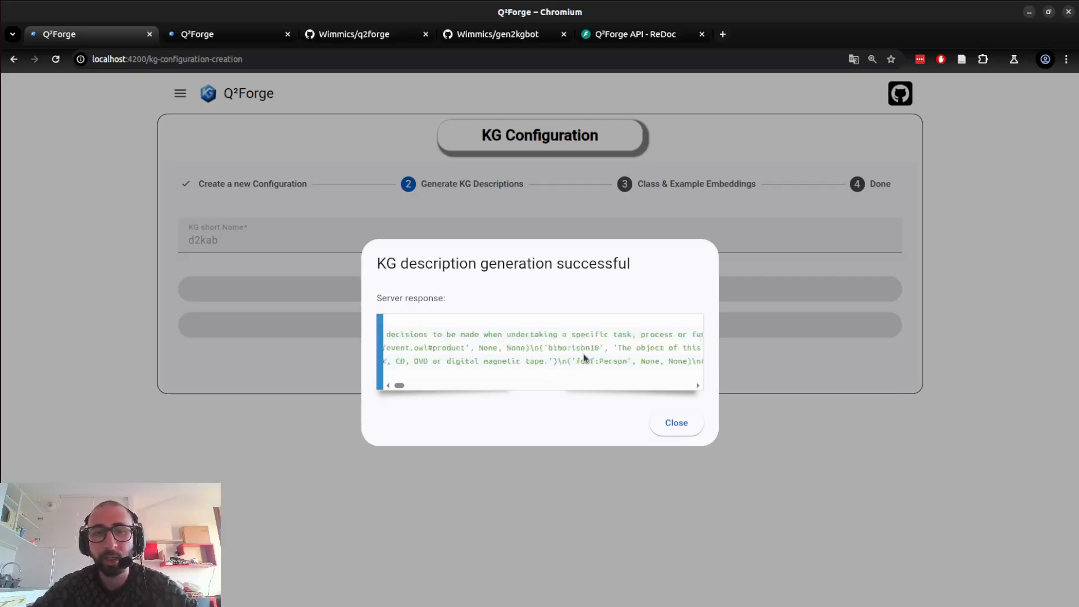
{"action": "scroll", "coordinate": [584, 357], "scroll_direction": "left", "scroll_amount": 5}
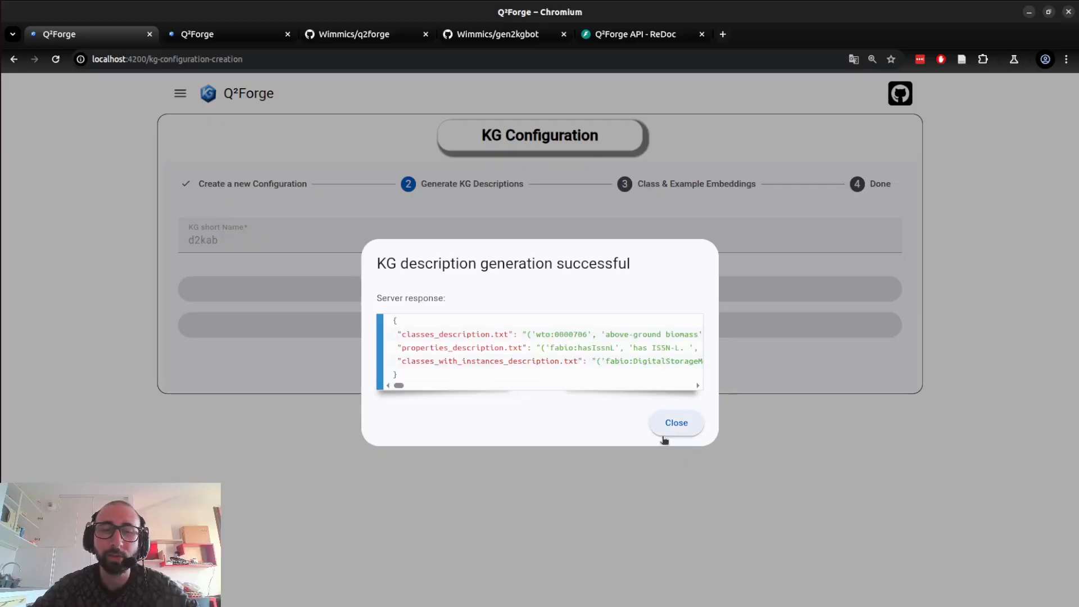
{"action": "left_click", "coordinate": [677, 423]}
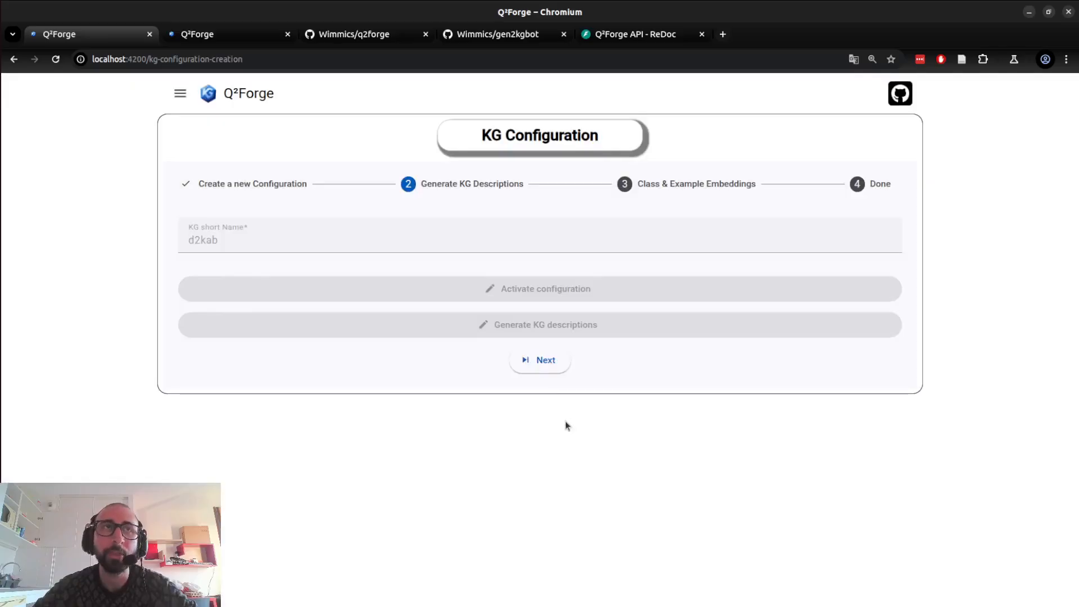
- Generate the d2kab KG embeddings in the Class & Example Embeddings stage and advance to Done
{"action": "left_click", "coordinate": [532, 369]}
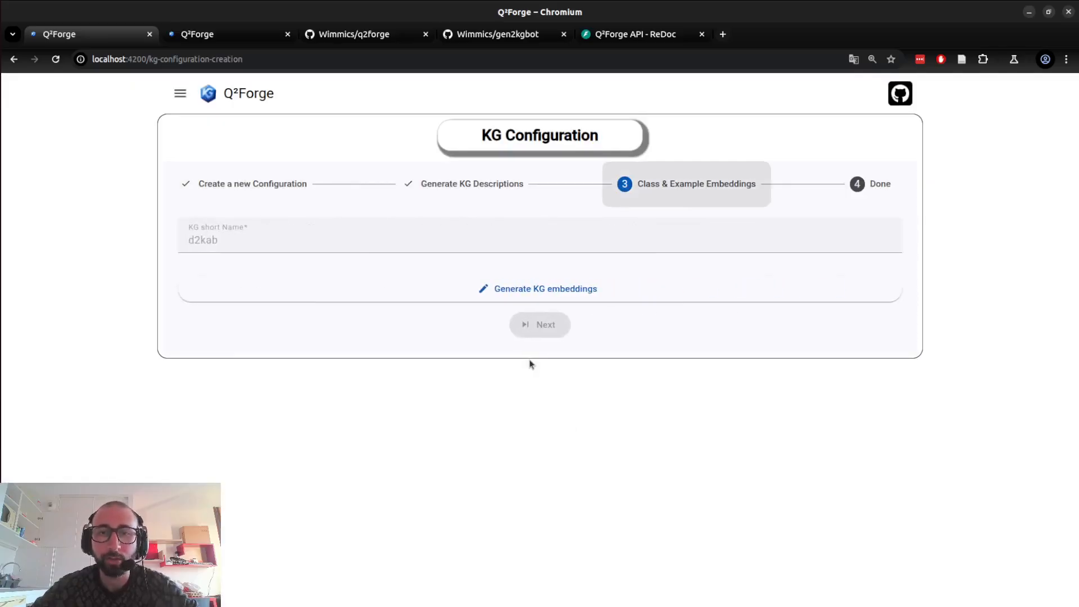
{"action": "left_click", "coordinate": [599, 290]}
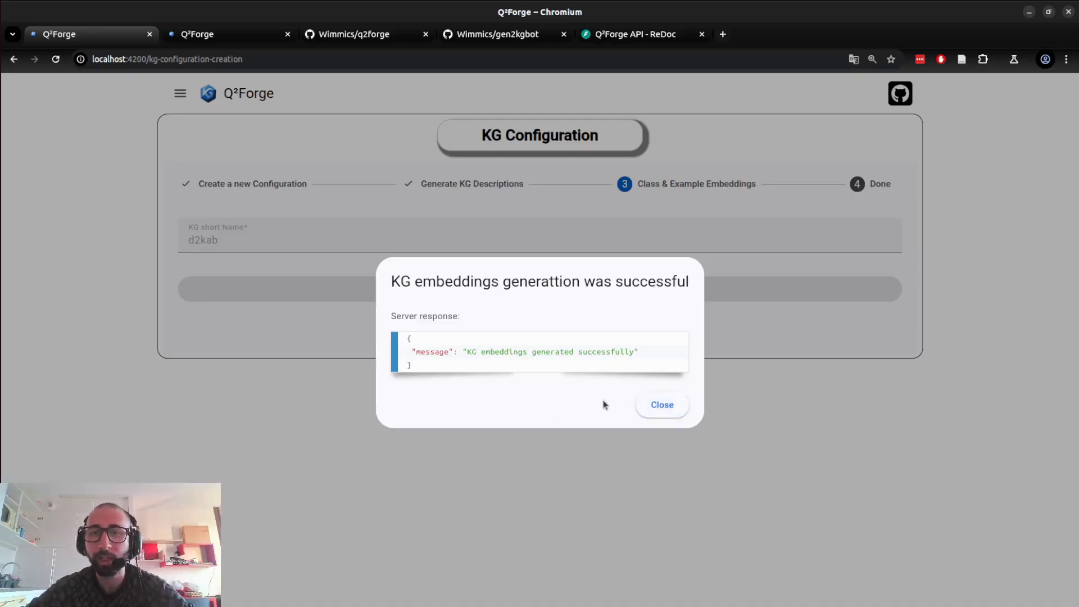
{"action": "left_click", "coordinate": [672, 409]}
{"action": "left_click", "coordinate": [535, 329]}
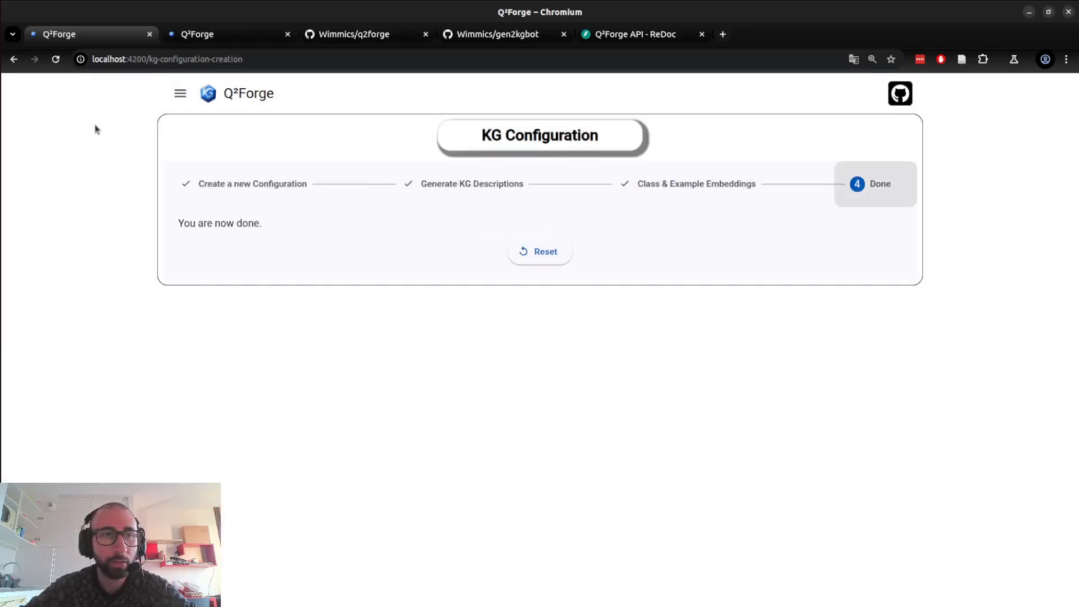
- Reload the KG configuration page, open the Competency Question Generator and collapse the navigation list
{"action": "left_click", "coordinate": [179, 94]}
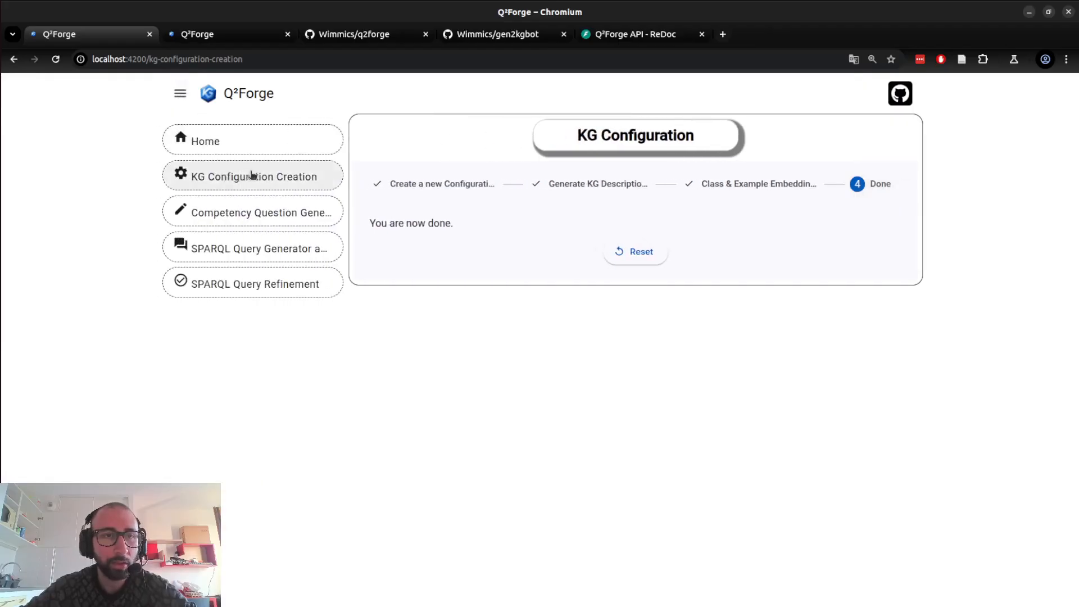
{"action": "left_click", "coordinate": [56, 59]}
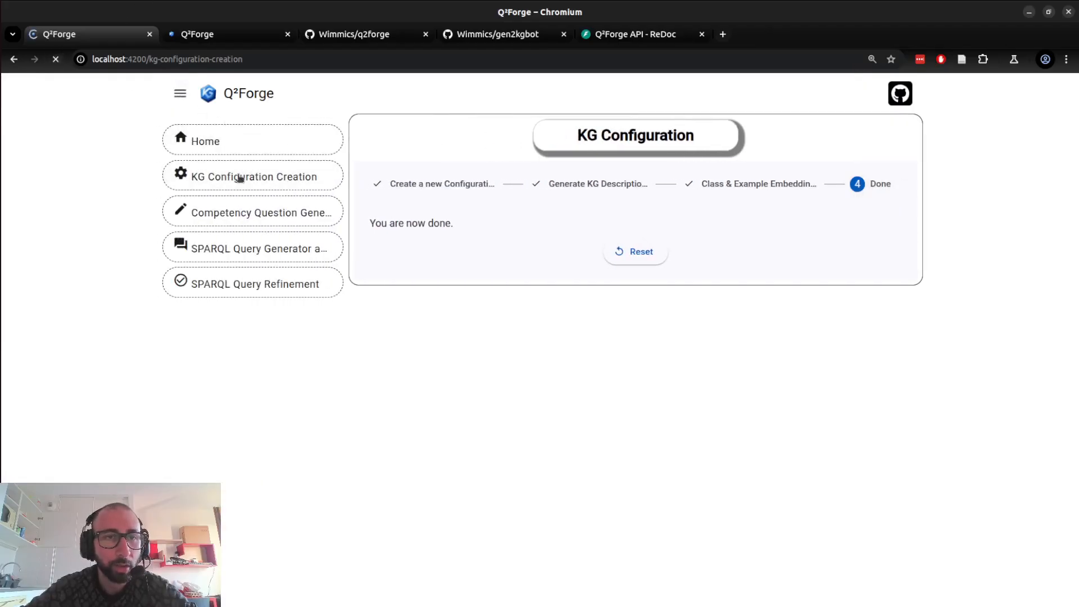
{"action": "left_click", "coordinate": [170, 94]}
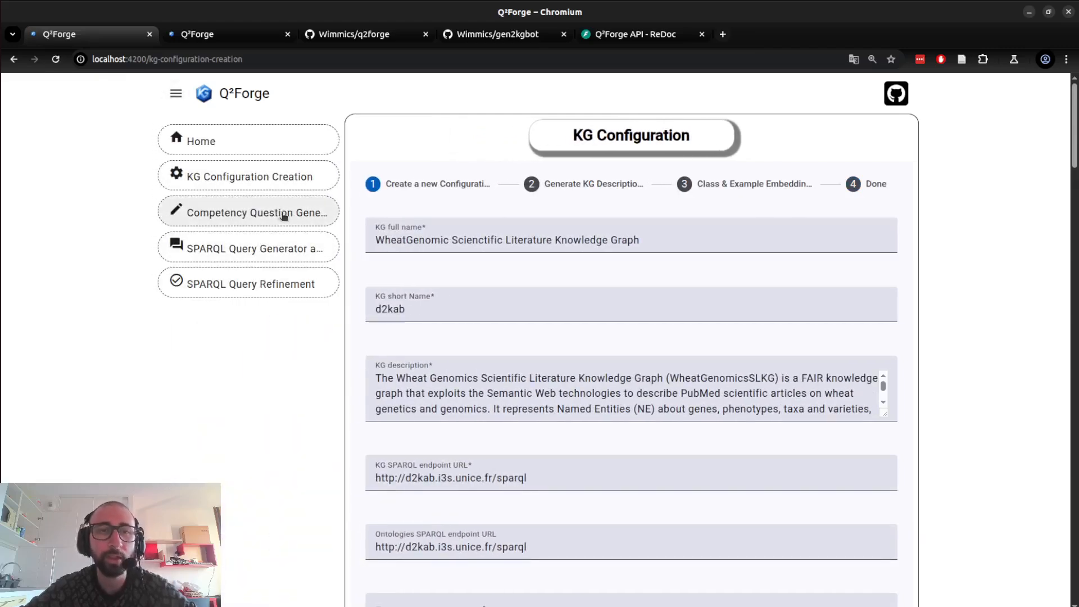
{"action": "left_click", "coordinate": [285, 216]}
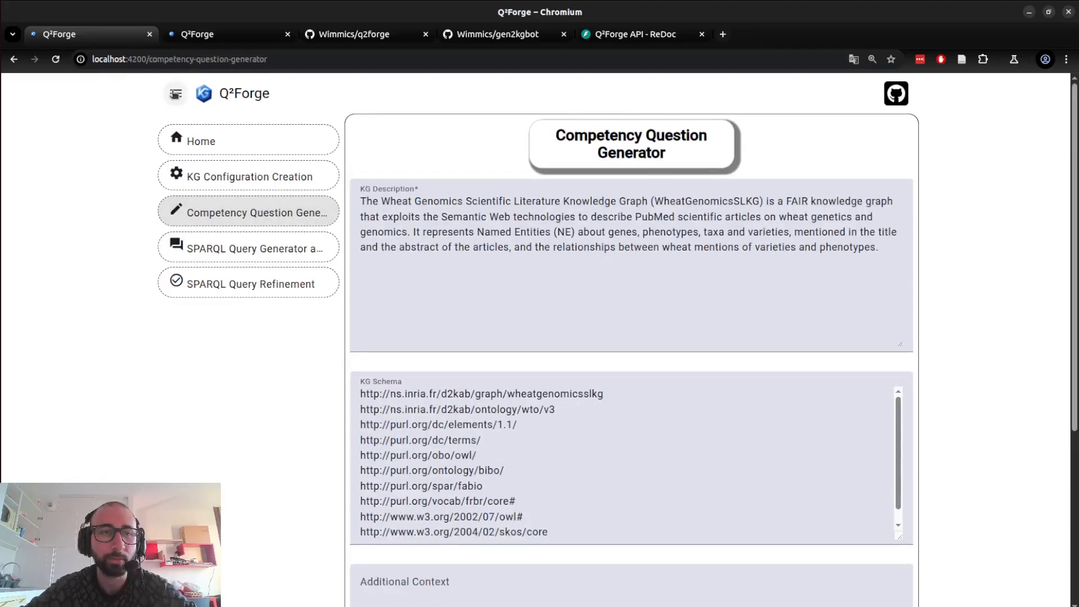
{"action": "left_click", "coordinate": [176, 95]}
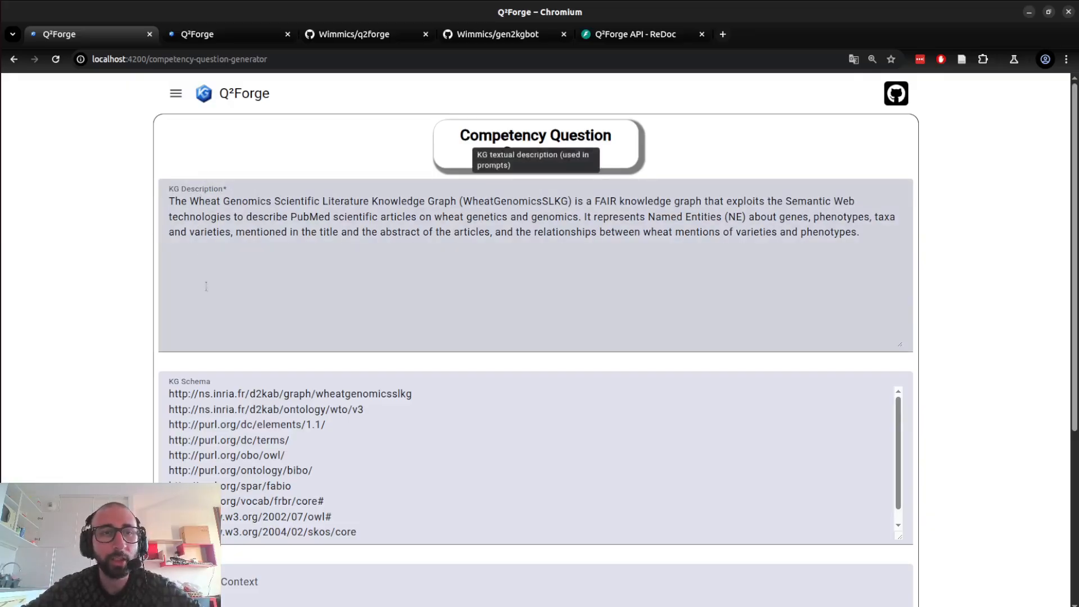
- Review the generator's prefilled KG schema, context and endpoint fields and the list of available language models
{"action": "scroll", "coordinate": [232, 264], "scroll_direction": "down", "scroll_amount": 1}
{"action": "scroll", "coordinate": [244, 384], "scroll_direction": "down", "scroll_amount": 1}
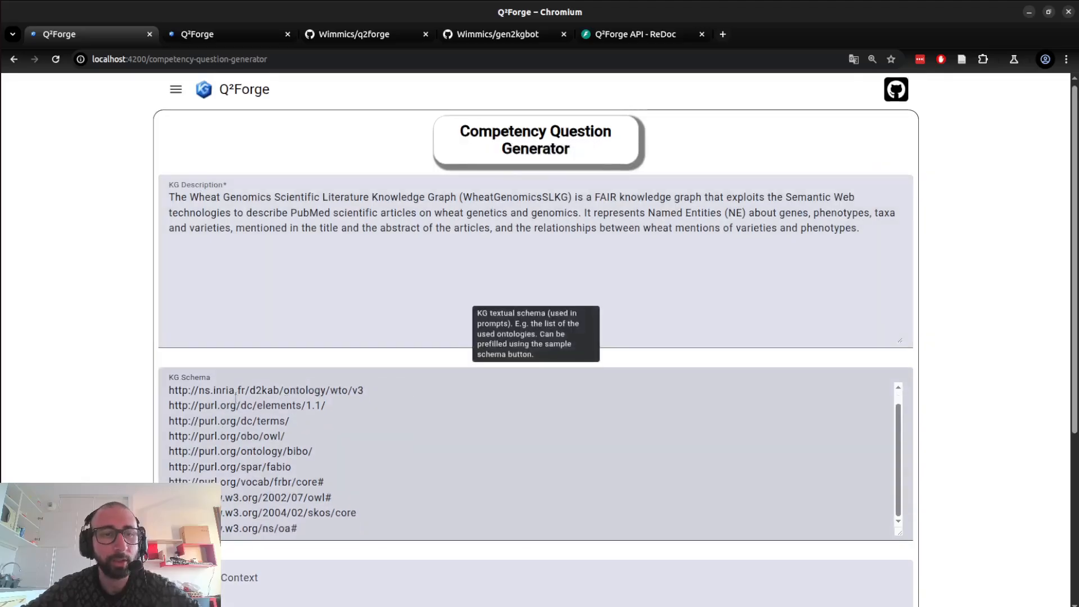
{"action": "scroll", "coordinate": [116, 366], "scroll_direction": "down", "scroll_amount": 5}
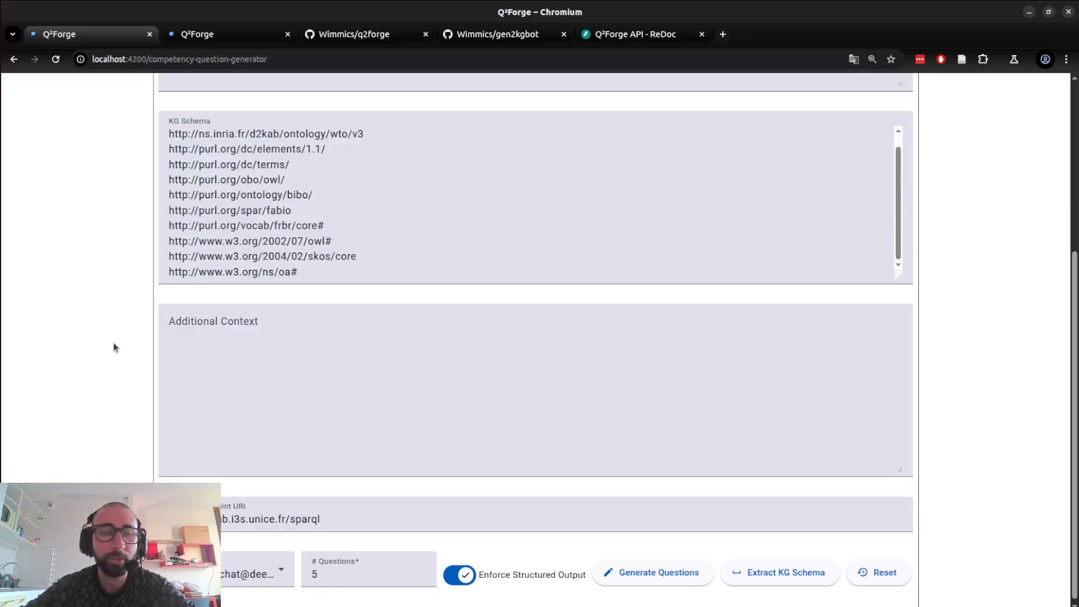
{"action": "left_click", "coordinate": [264, 571]}
{"action": "scroll", "coordinate": [245, 520], "scroll_direction": "down", "scroll_amount": 5}
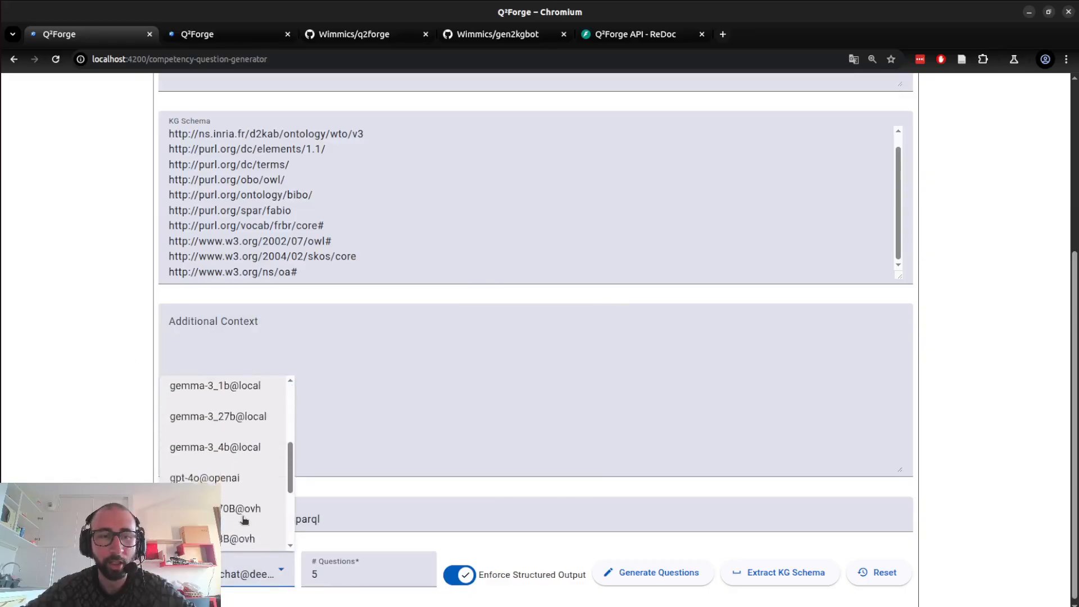
{"action": "scroll", "coordinate": [244, 520], "scroll_direction": "down", "scroll_amount": 3}
{"action": "scroll", "coordinate": [245, 520], "scroll_direction": "up", "scroll_amount": 8}
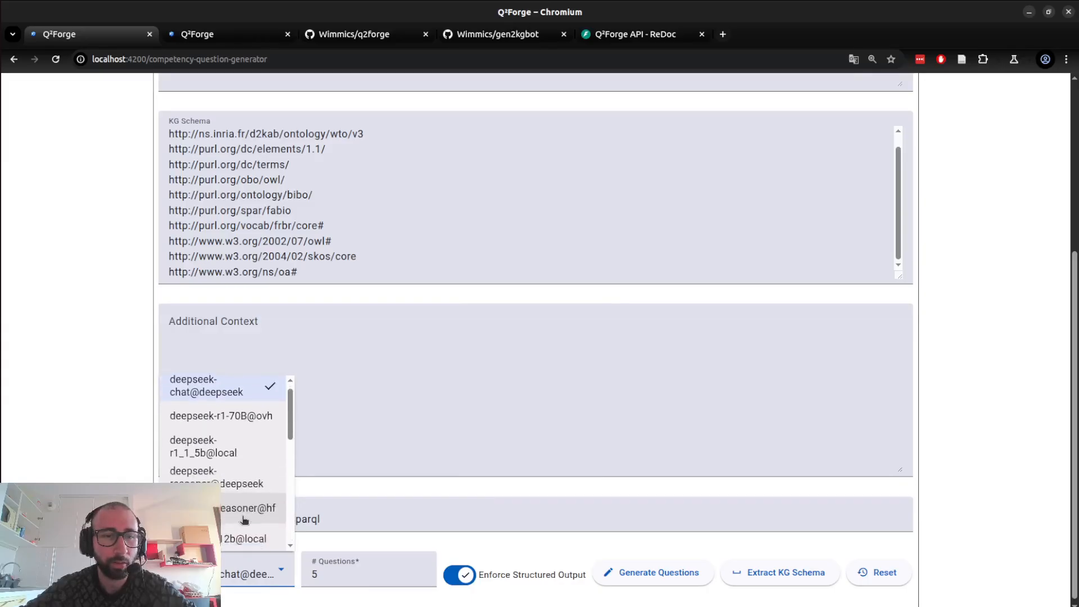
{"action": "scroll", "coordinate": [244, 520], "scroll_direction": "down", "scroll_amount": 1}
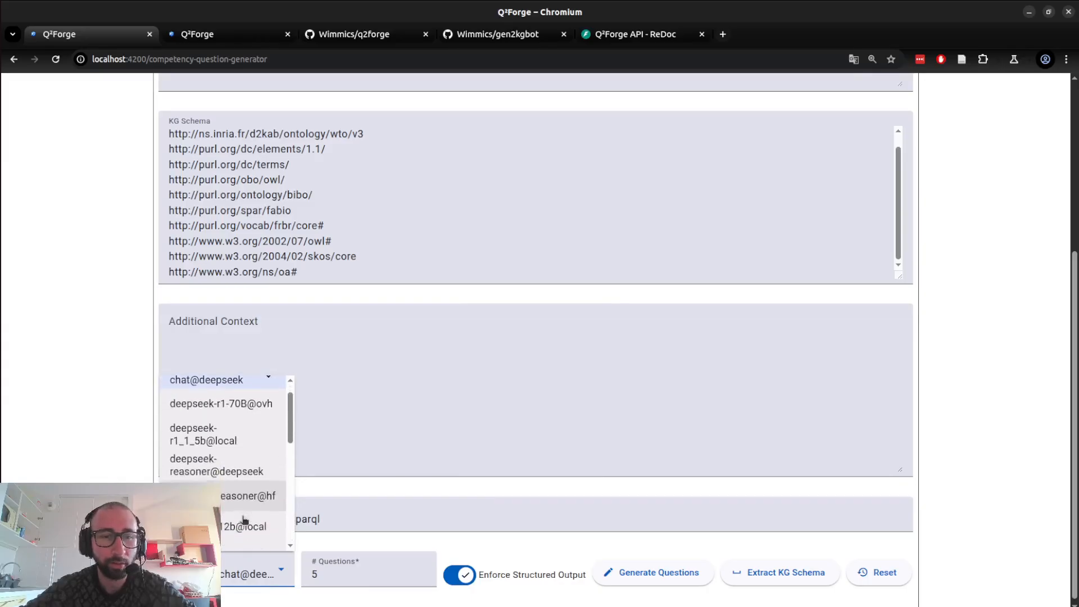
{"action": "left_click", "coordinate": [380, 572]}
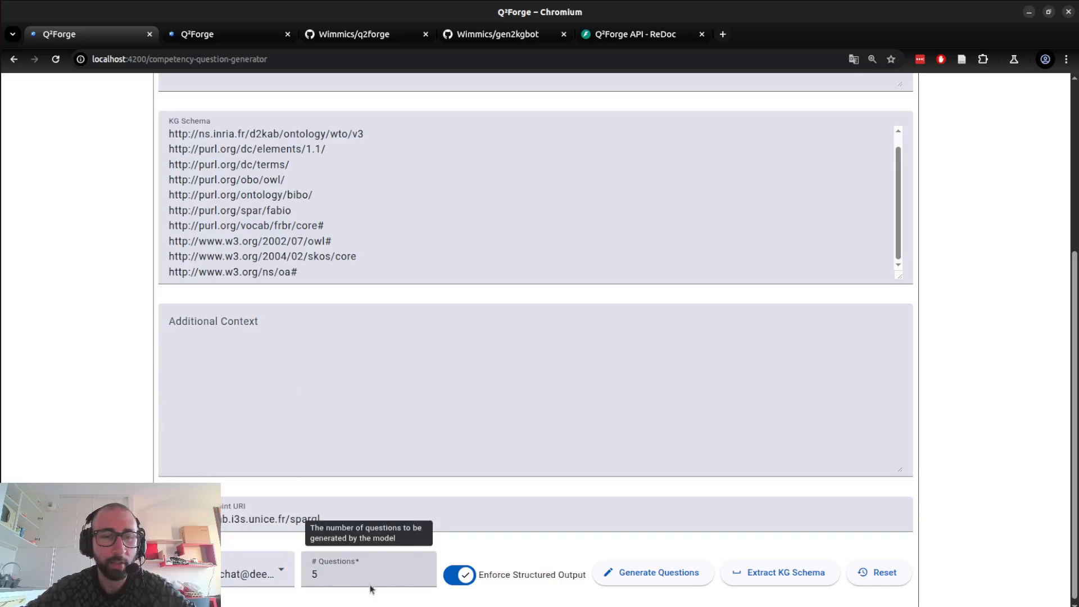
- Set the number of competency questions to generate to 10, keeping the deepseek-chat@deepseek model
{"action": "left_click", "coordinate": [421, 571]}
{"action": "left_click", "coordinate": [421, 571]}
{"action": "left_click", "coordinate": [421, 571]}
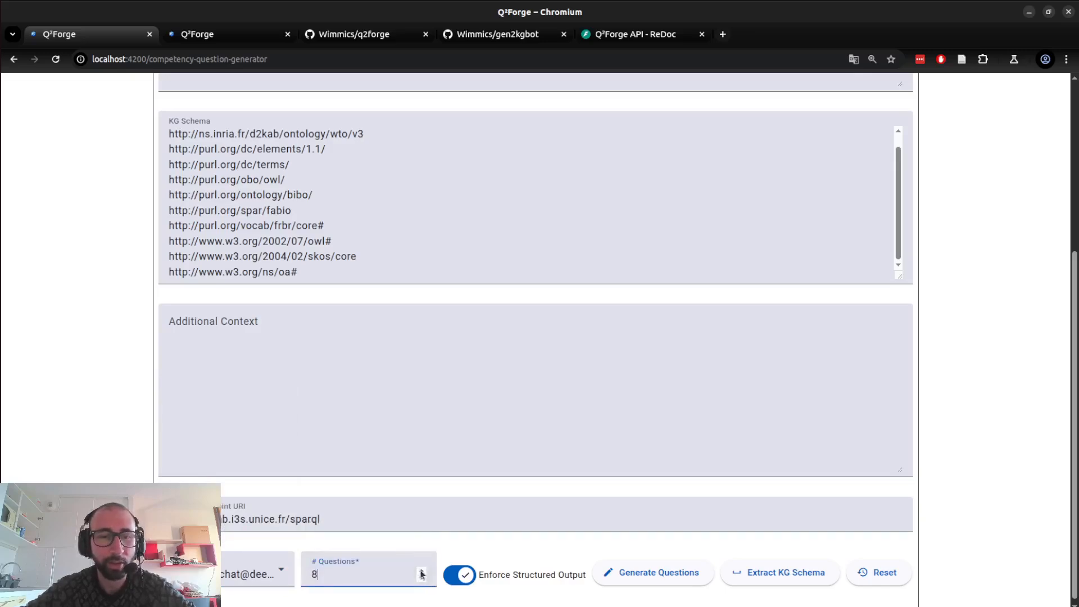
{"action": "left_click", "coordinate": [421, 571]}
{"action": "left_click", "coordinate": [421, 571]}
{"action": "left_click", "coordinate": [213, 573]}
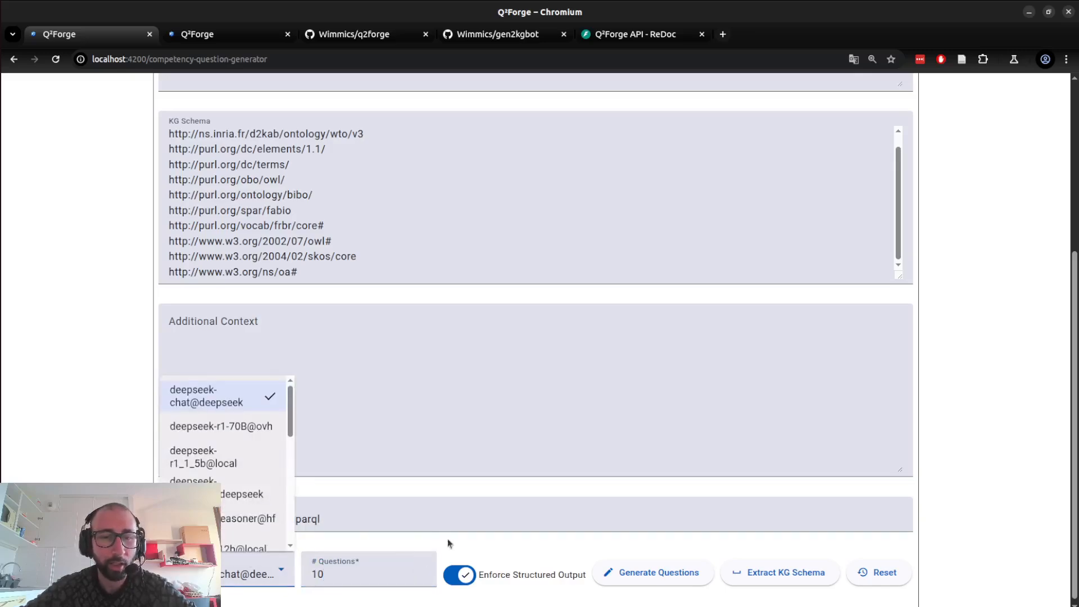
{"action": "left_click", "coordinate": [478, 600]}
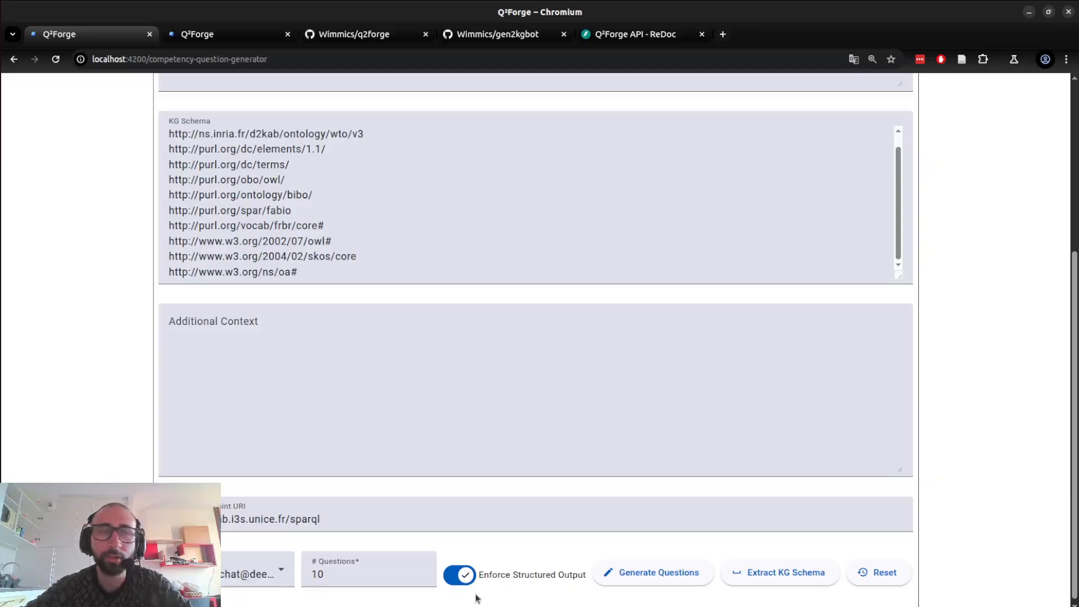
{"action": "mouse_move", "coordinate": [550, 589]}
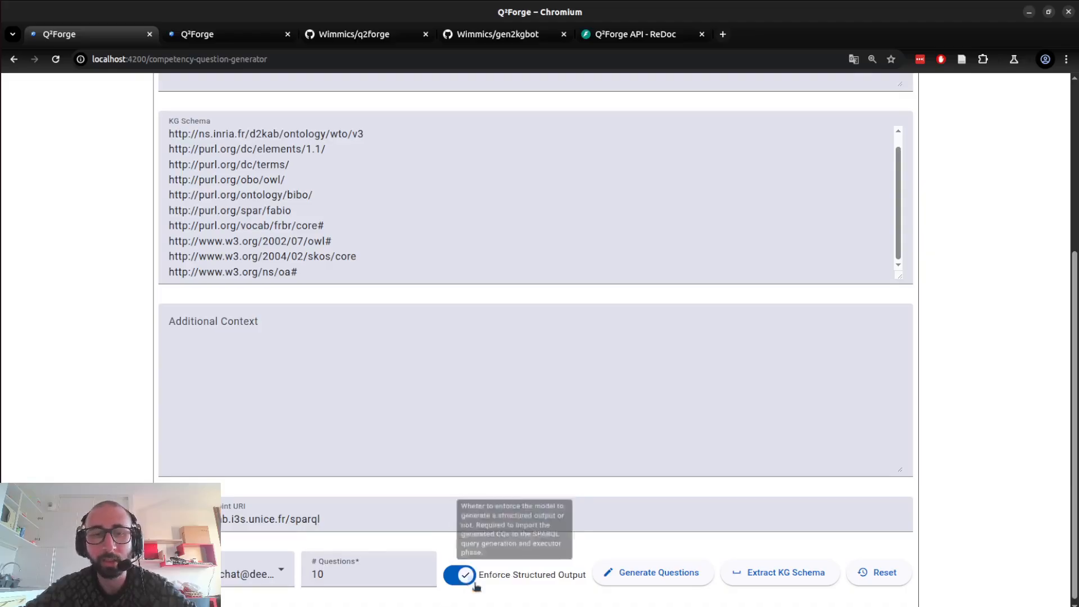
{"action": "mouse_move", "coordinate": [378, 574]}
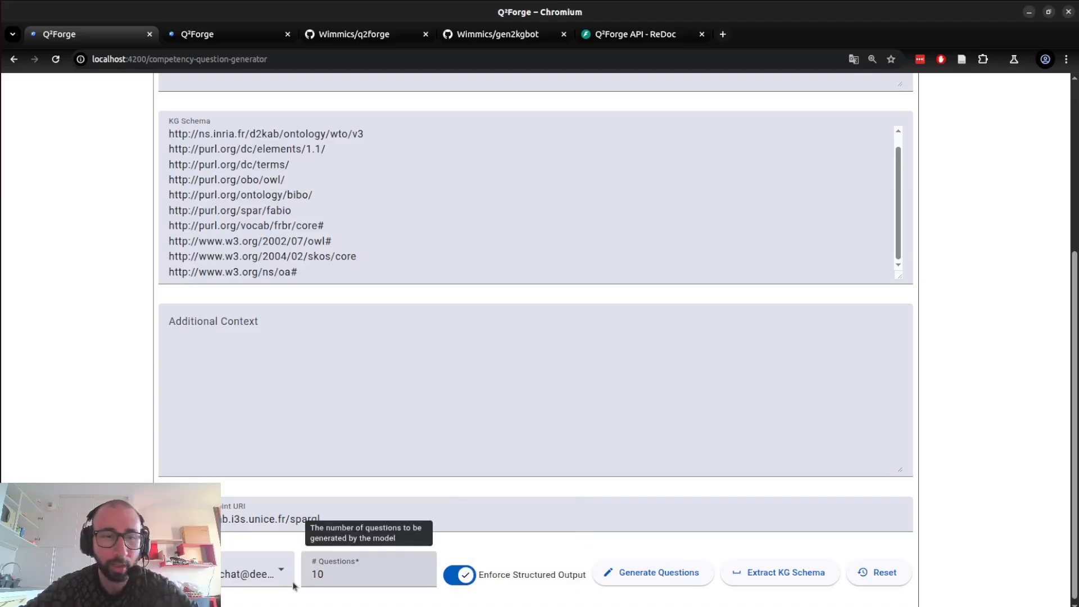
- Choose the o3-mini@openai model for the question generator and generate the 10 competency questions
{"action": "left_click", "coordinate": [253, 571]}
{"action": "scroll", "coordinate": [256, 497], "scroll_direction": "down", "scroll_amount": 2}
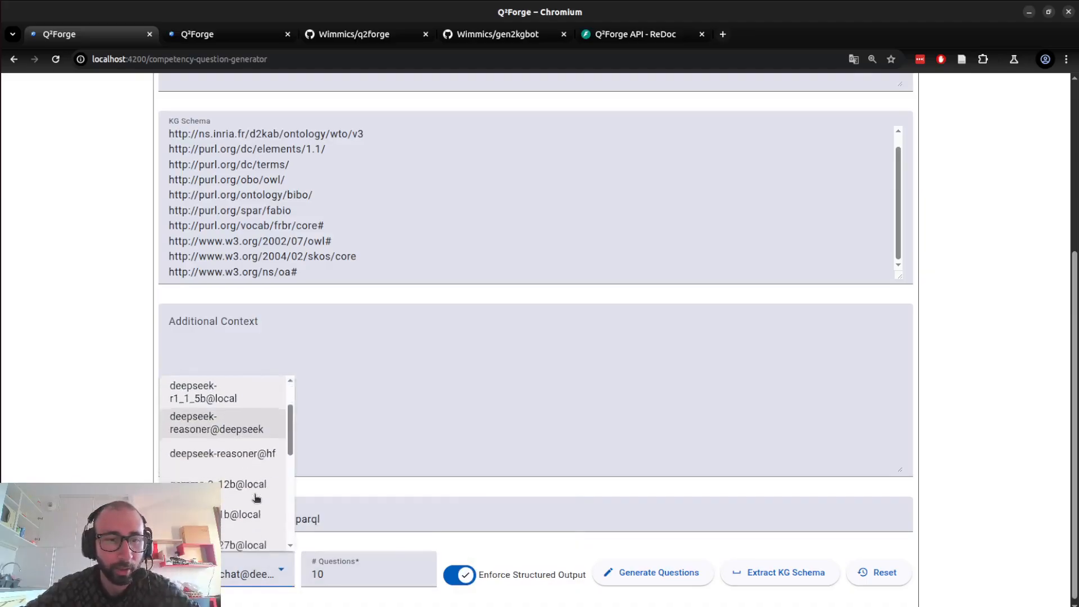
{"action": "scroll", "coordinate": [256, 497], "scroll_direction": "down", "scroll_amount": 2}
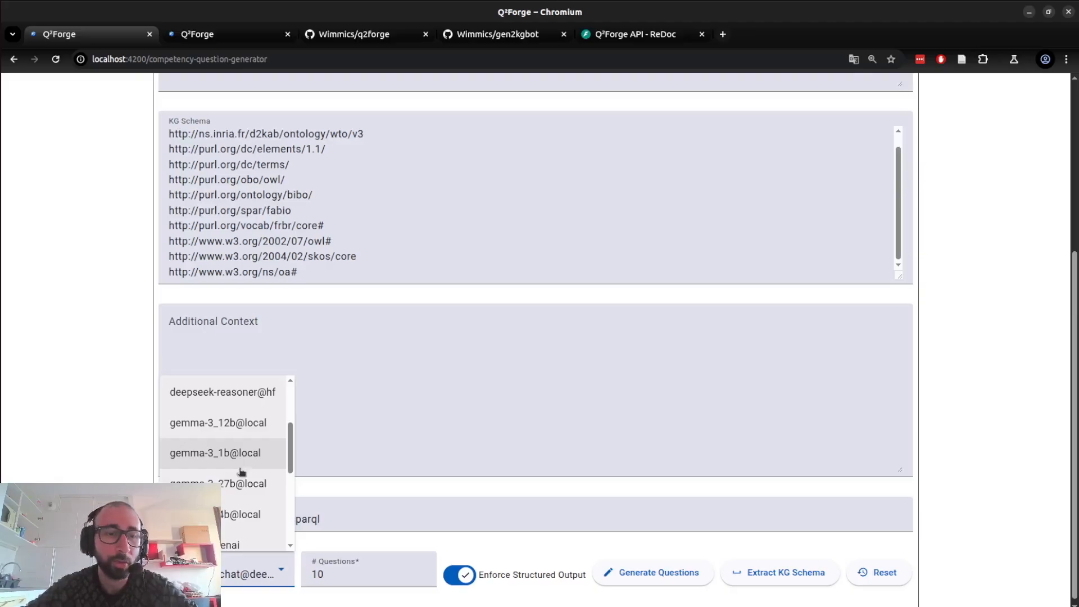
{"action": "scroll", "coordinate": [239, 508], "scroll_direction": "down", "scroll_amount": 2}
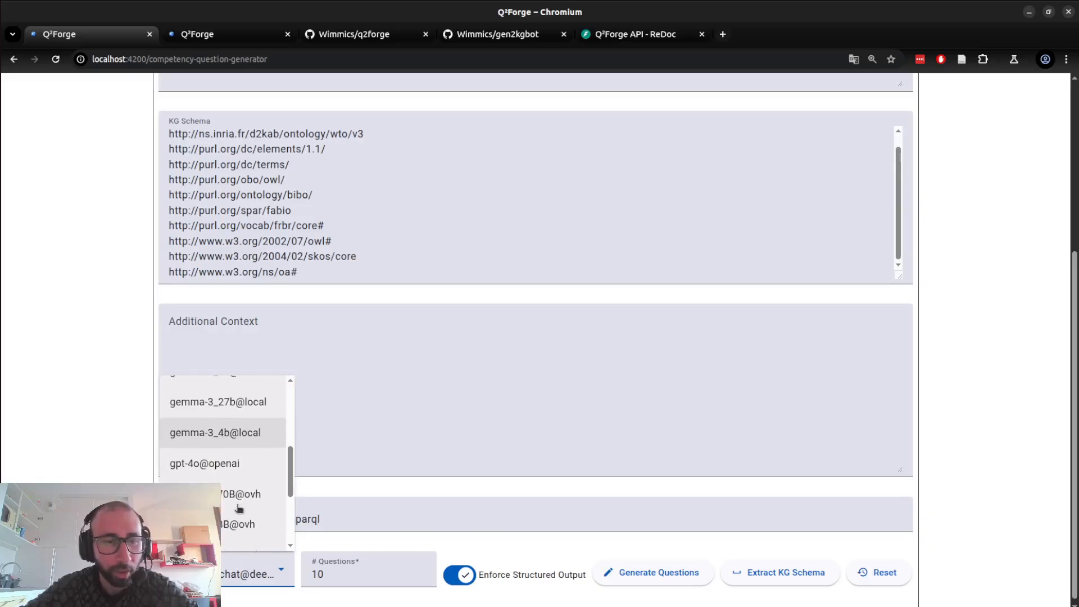
{"action": "scroll", "coordinate": [258, 477], "scroll_direction": "down", "scroll_amount": 1}
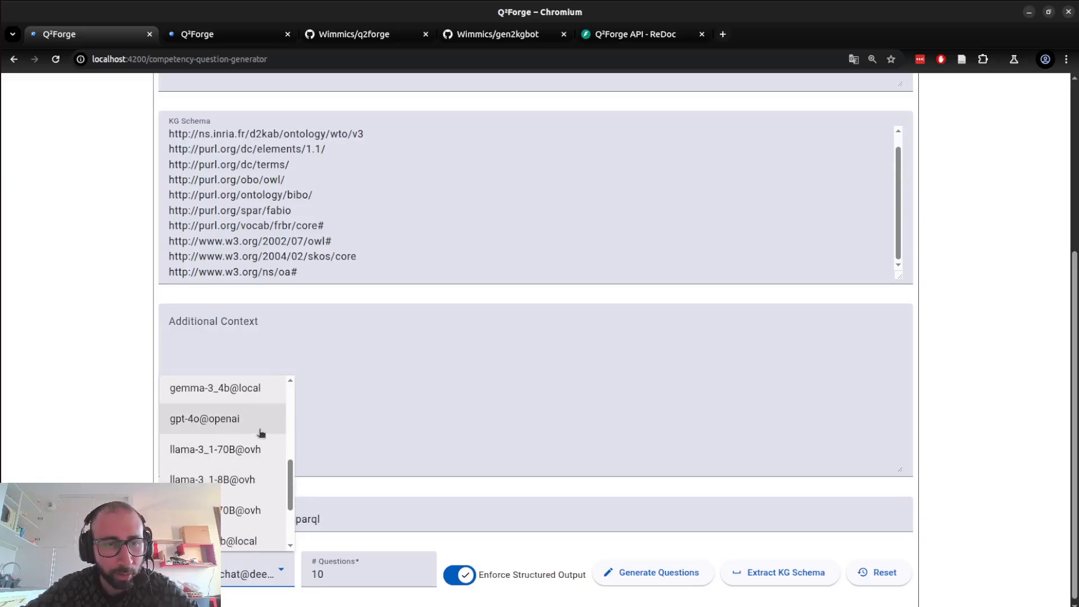
{"action": "scroll", "coordinate": [236, 452], "scroll_direction": "down", "scroll_amount": 2}
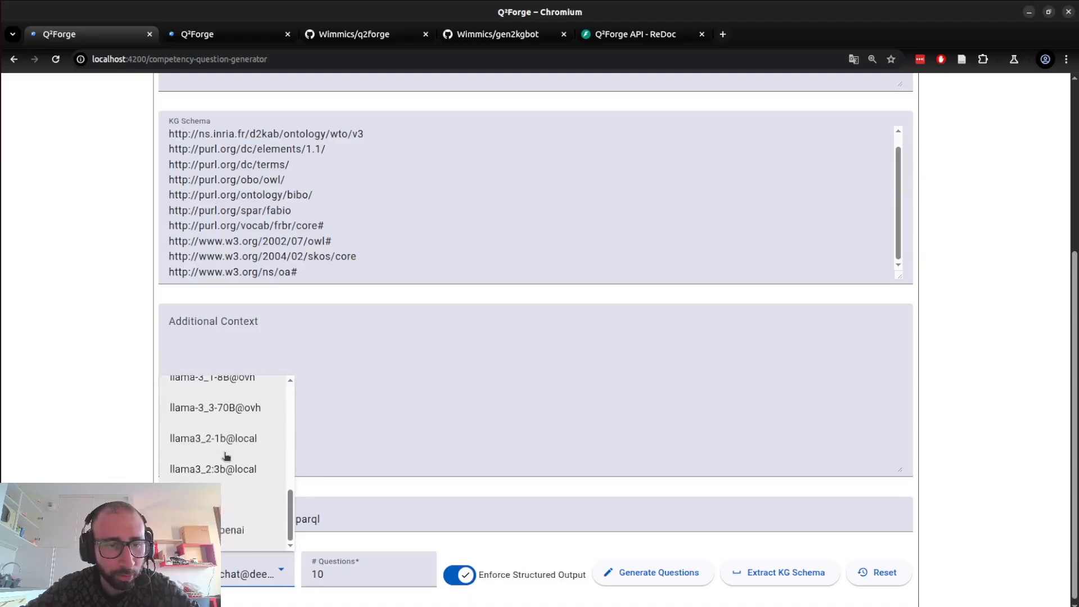
{"action": "left_click", "coordinate": [231, 531]}
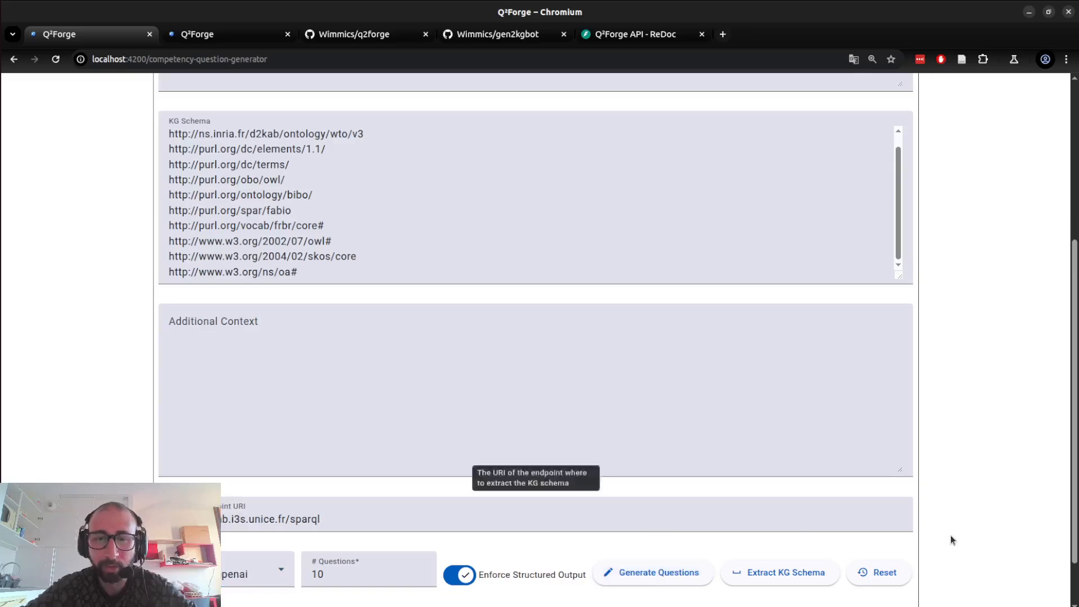
{"action": "scroll", "coordinate": [939, 453], "scroll_direction": "down", "scroll_amount": 2}
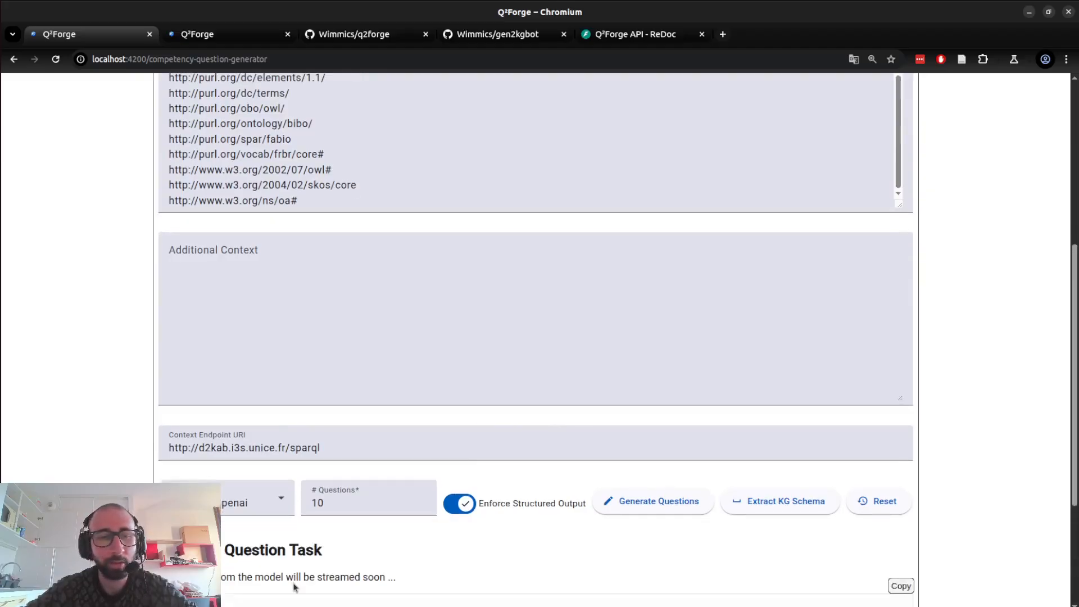
- Examine the generated questions with their complexity levels and tags through to the end of the streamed answer
{"action": "scroll", "coordinate": [293, 585], "scroll_direction": "down", "scroll_amount": 10}
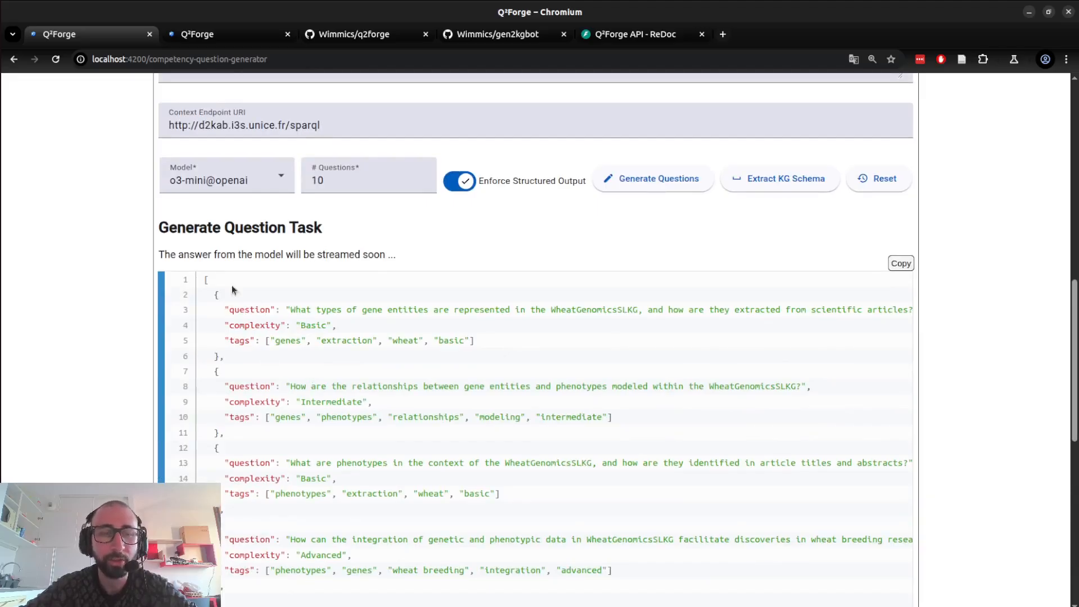
{"action": "scroll", "coordinate": [322, 421], "scroll_direction": "down", "scroll_amount": 9}
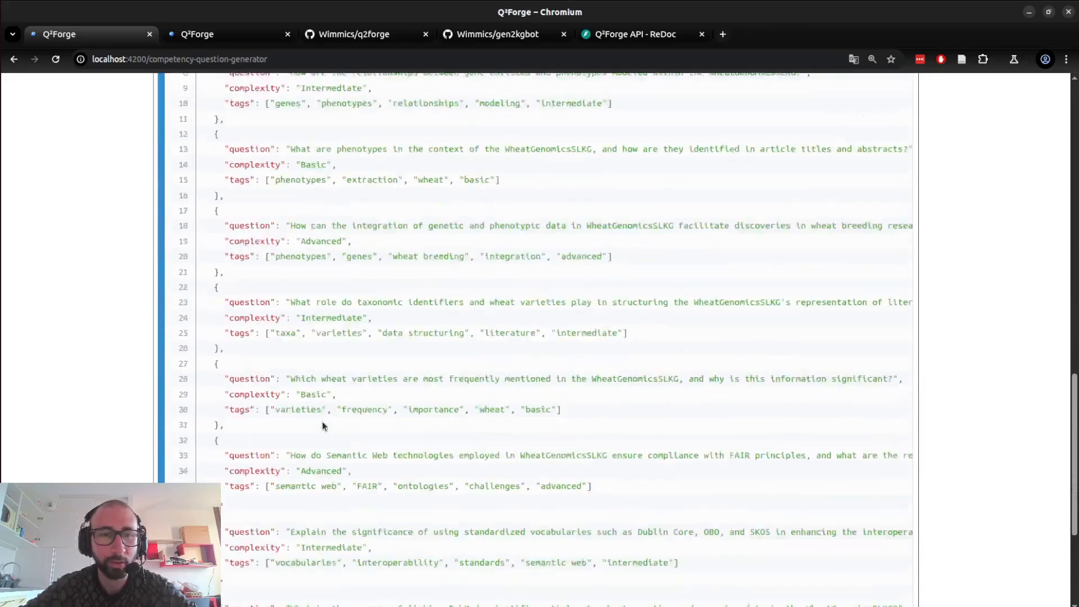
{"action": "scroll", "coordinate": [322, 422], "scroll_direction": "up", "scroll_amount": 8}
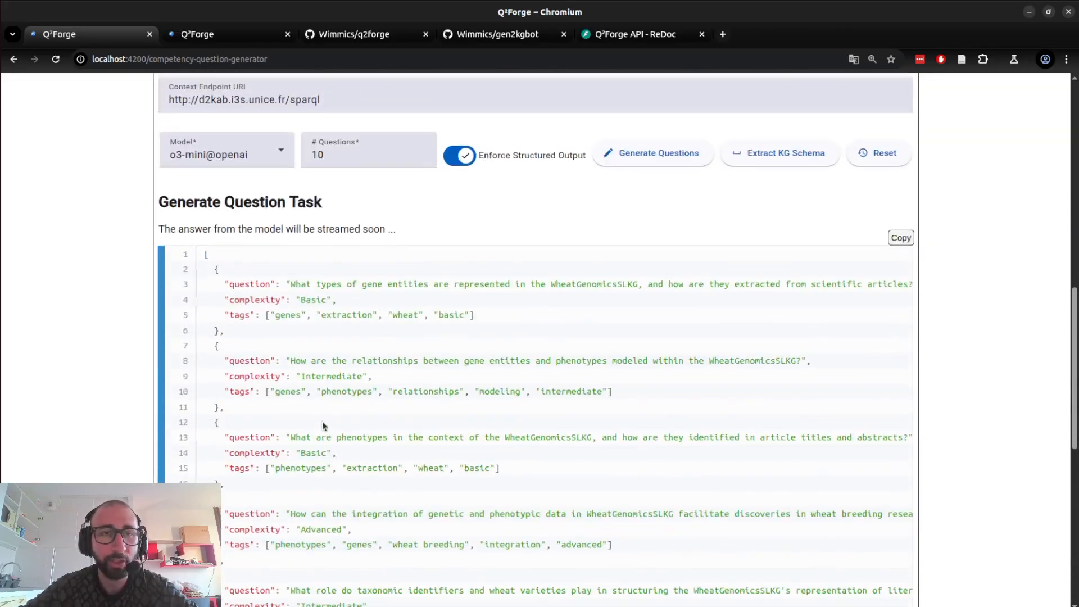
{"action": "left_click_drag", "start_coordinate": [240, 283], "coordinate": [409, 284]}
{"action": "left_click_drag", "start_coordinate": [250, 300], "coordinate": [327, 299]}
{"action": "left_click_drag", "start_coordinate": [240, 314], "coordinate": [461, 318]}
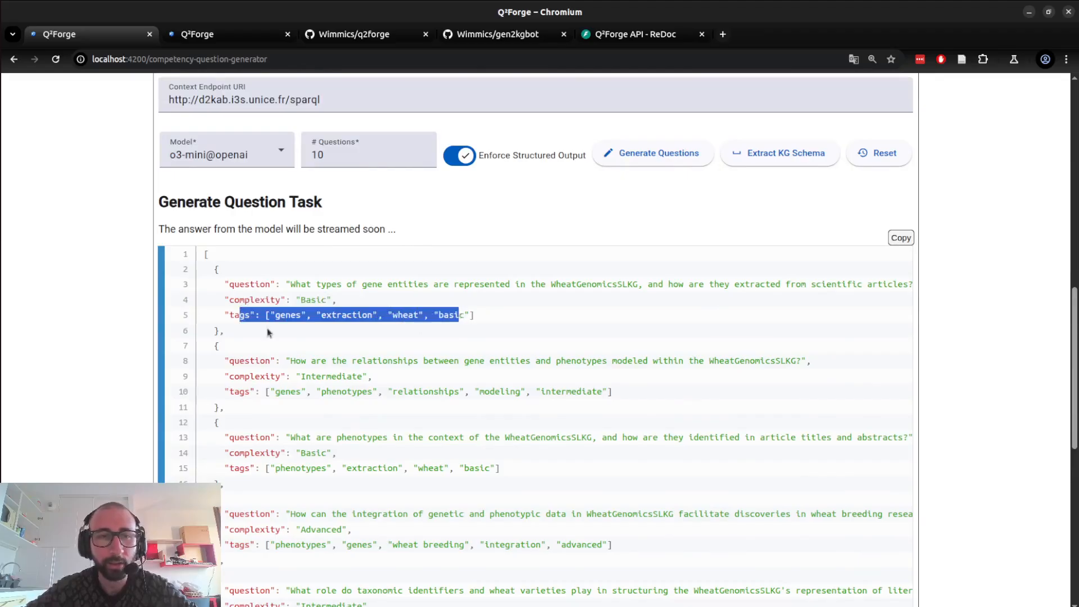
{"action": "scroll", "coordinate": [265, 330], "scroll_direction": "down", "scroll_amount": 6}
{"action": "scroll", "coordinate": [260, 333], "scroll_direction": "down", "scroll_amount": 3}
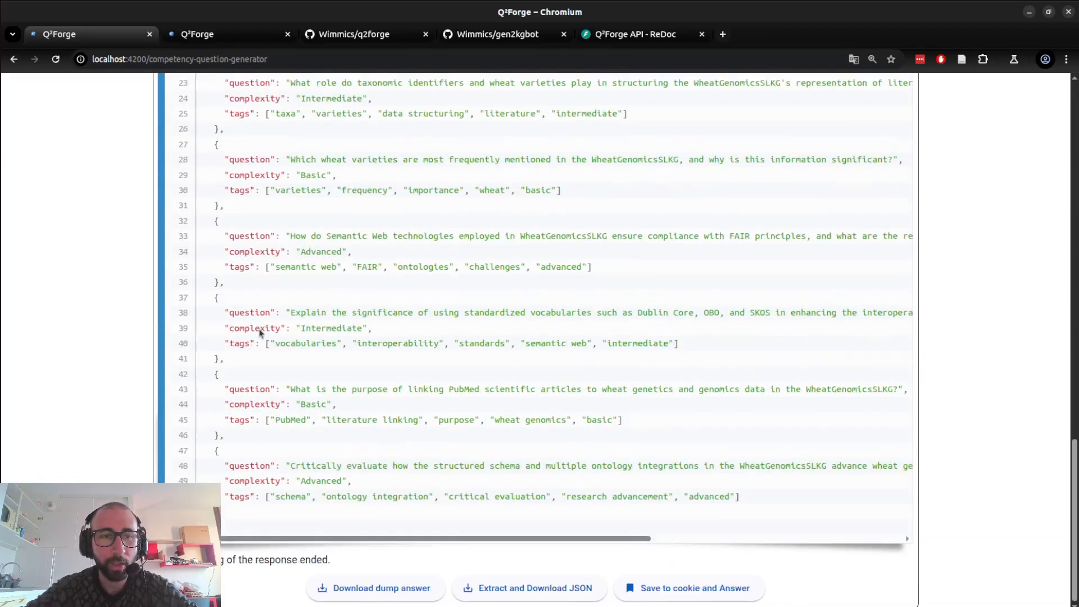
{"action": "scroll", "coordinate": [260, 333], "scroll_direction": "up", "scroll_amount": 1}
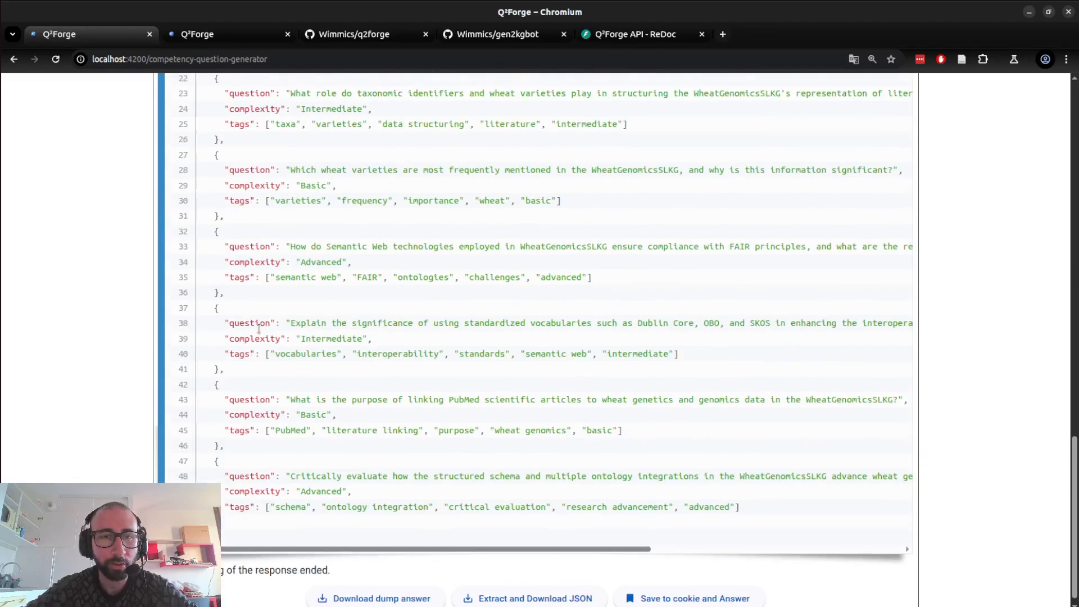
{"action": "scroll", "coordinate": [258, 329], "scroll_direction": "down", "scroll_amount": 1}
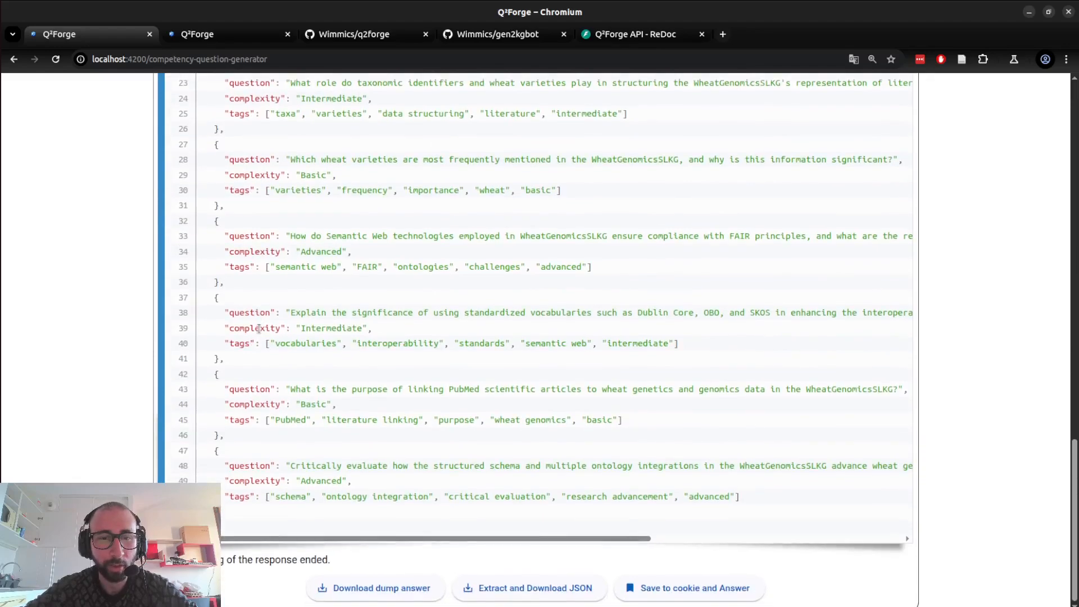
- Save the generated questions to the cookie for answering in the SPARQL Query Generator and close the old generator page
{"action": "left_click", "coordinate": [394, 592]}
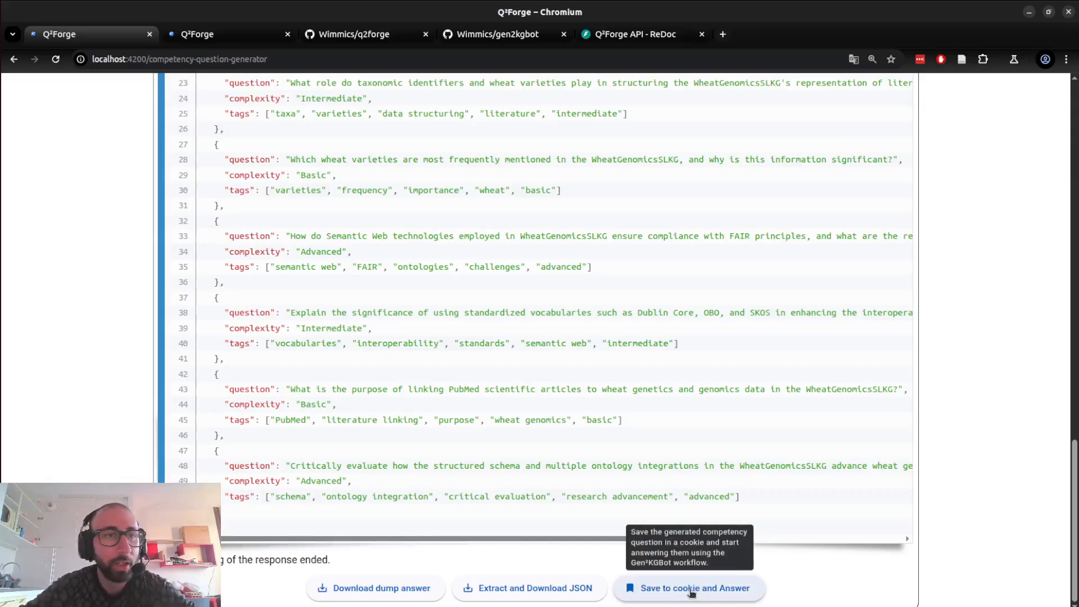
{"action": "left_click", "coordinate": [691, 590]}
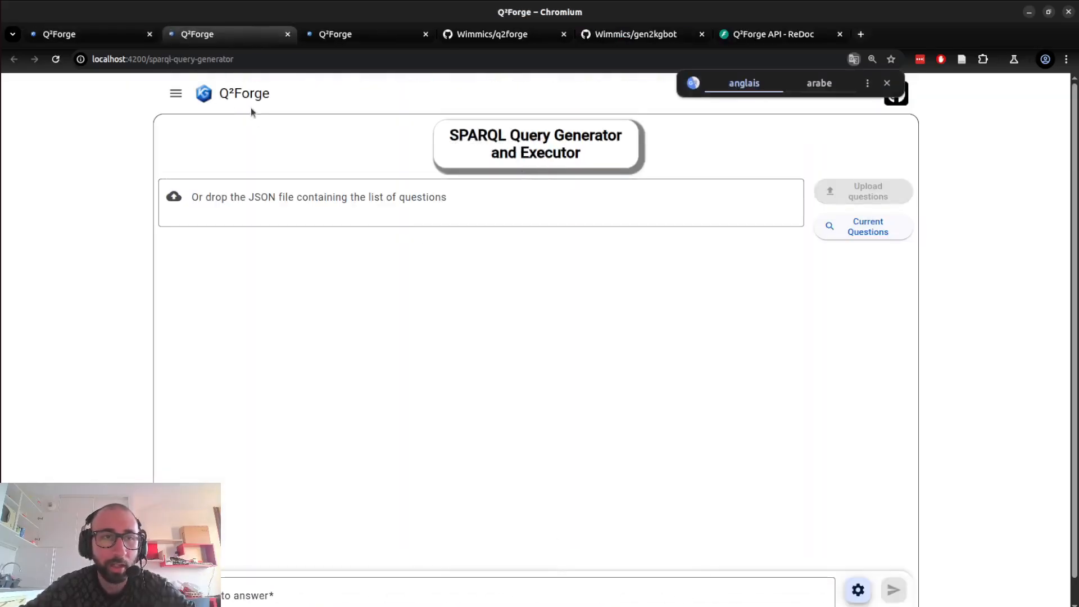
{"action": "left_click", "coordinate": [149, 35]}
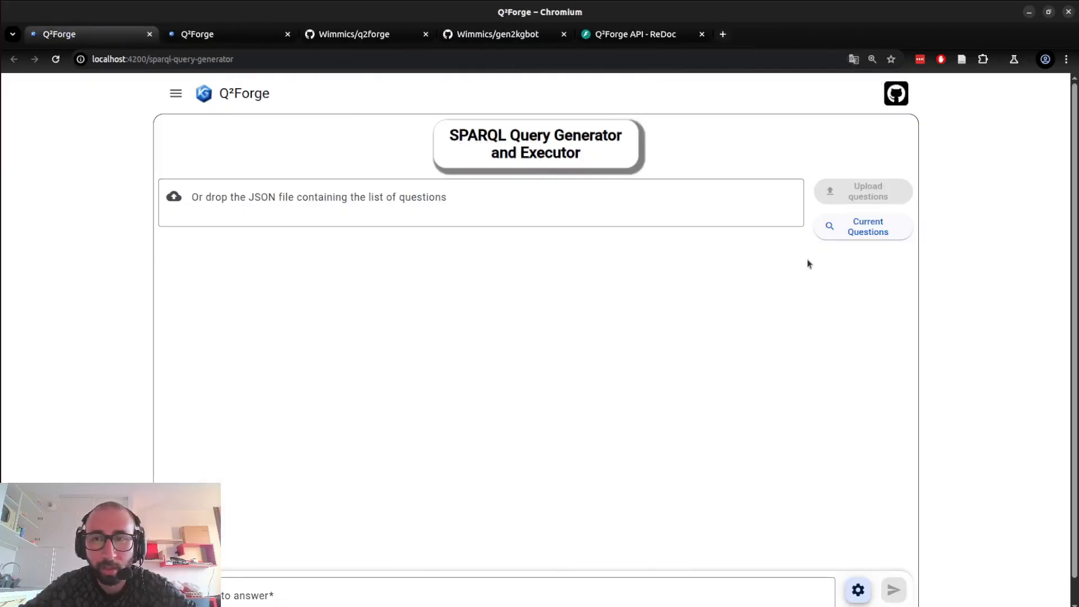
- Review the current question dataset, its deletion controls and the available export formats, and close the list
{"action": "left_click", "coordinate": [862, 229]}
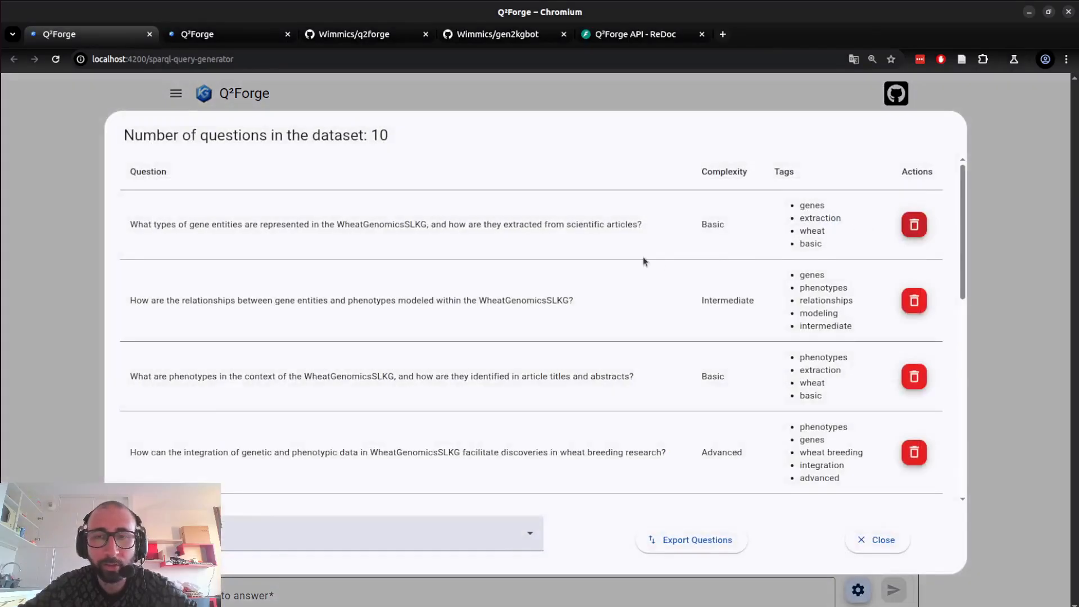
{"action": "scroll", "coordinate": [578, 313], "scroll_direction": "down", "scroll_amount": 8}
{"action": "scroll", "coordinate": [578, 313], "scroll_direction": "up", "scroll_amount": 2}
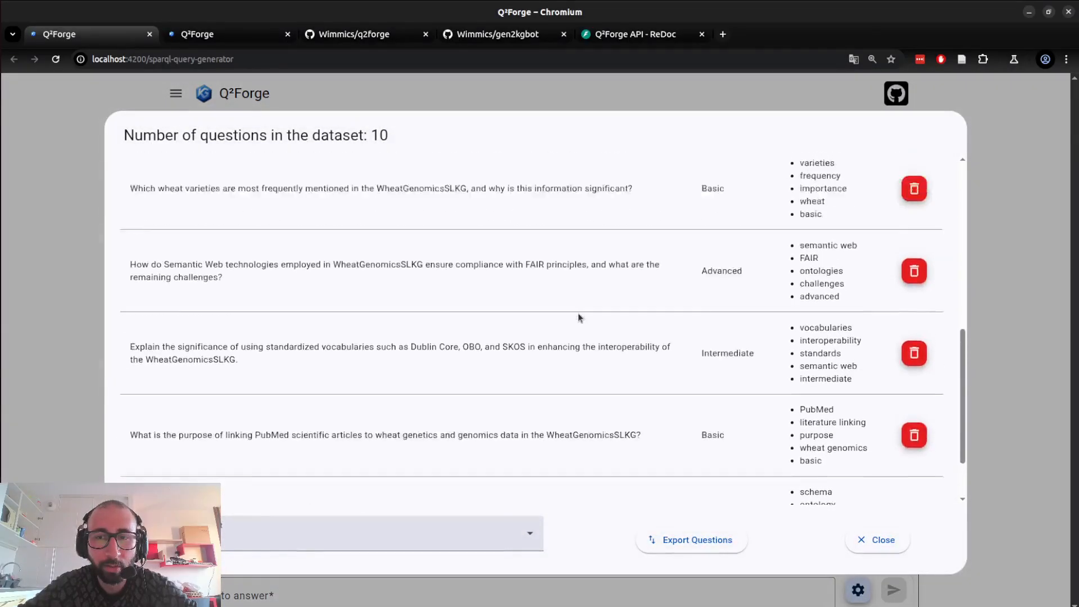
{"action": "scroll", "coordinate": [579, 318], "scroll_direction": "up", "scroll_amount": 7}
{"action": "scroll", "coordinate": [579, 317], "scroll_direction": "down", "scroll_amount": 8}
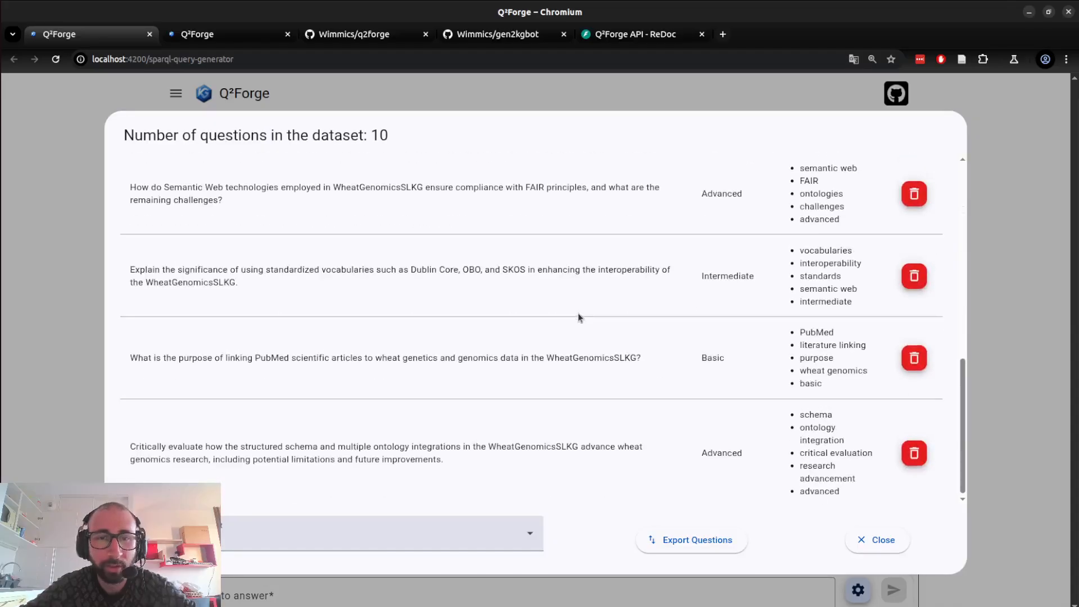
{"action": "left_click", "coordinate": [490, 550]}
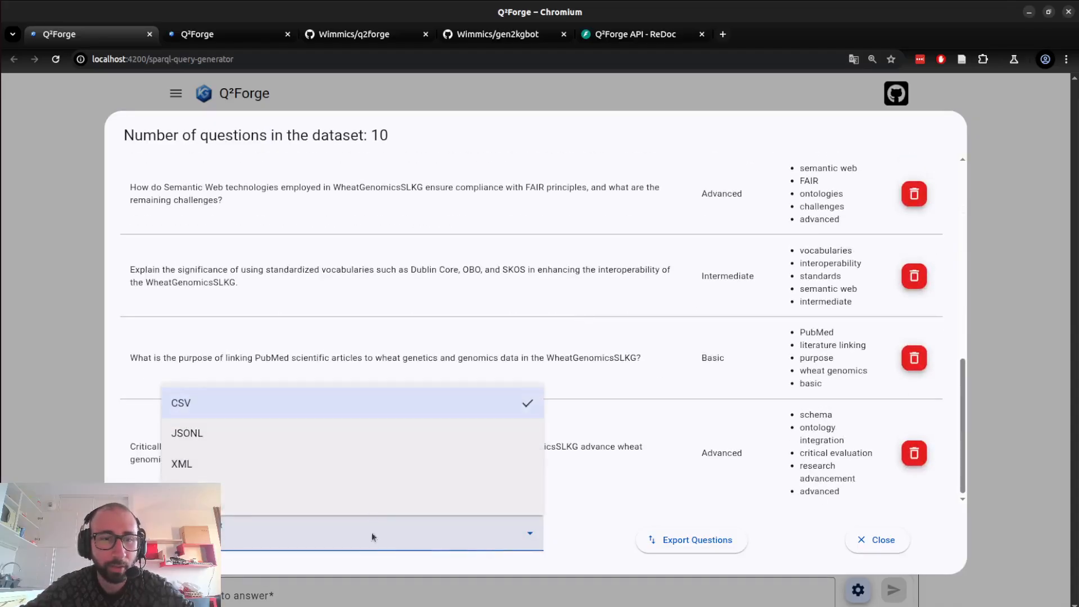
{"action": "left_click", "coordinate": [583, 375]}
{"action": "scroll", "coordinate": [583, 375], "scroll_direction": "up", "scroll_amount": 8}
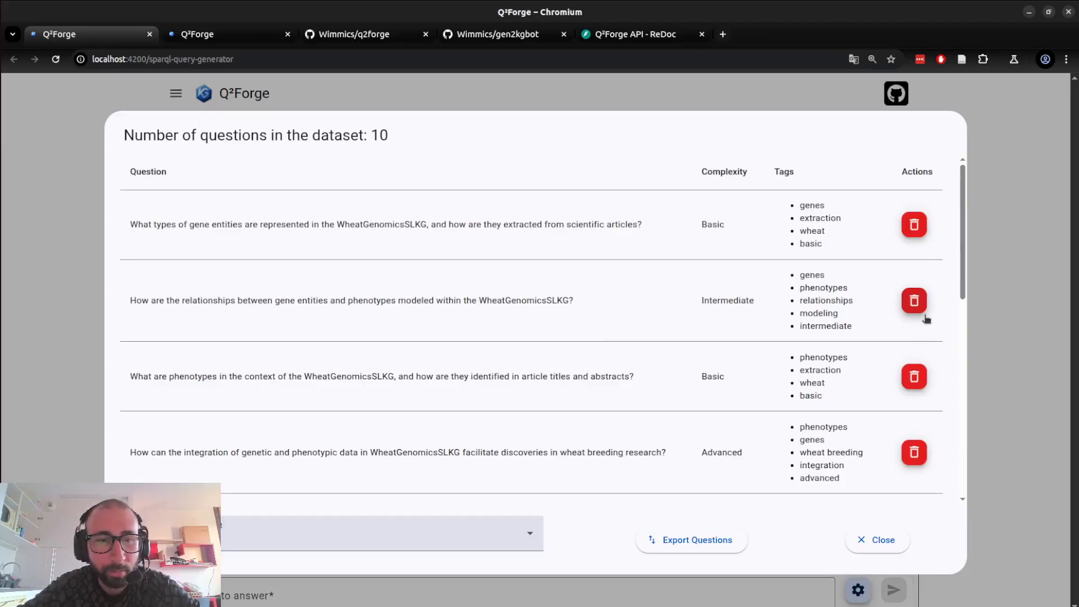
{"action": "scroll", "coordinate": [926, 319], "scroll_direction": "down", "scroll_amount": 1}
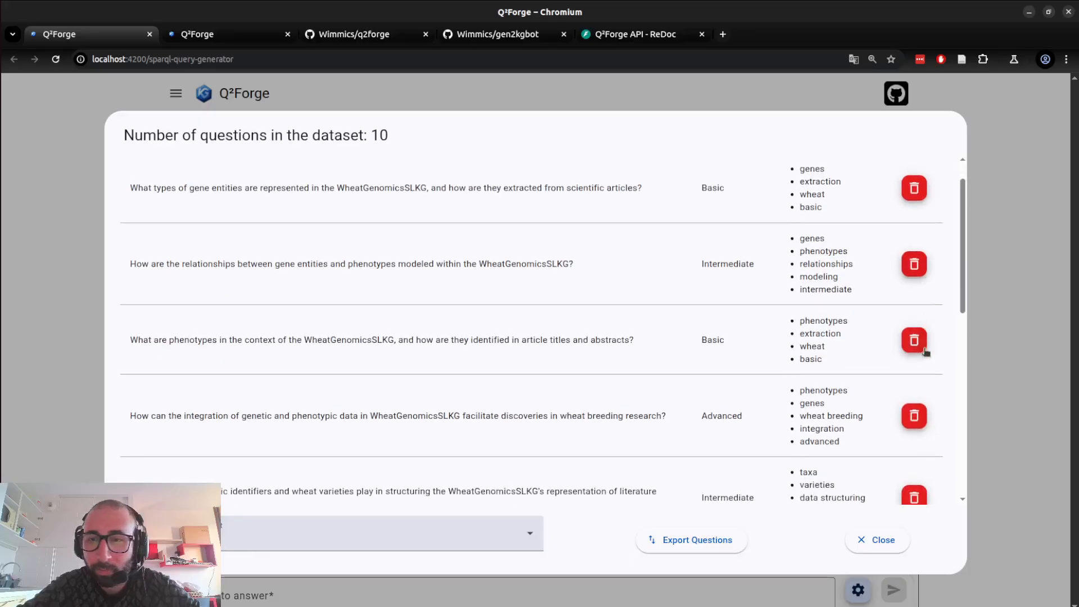
{"action": "left_click", "coordinate": [892, 543]}
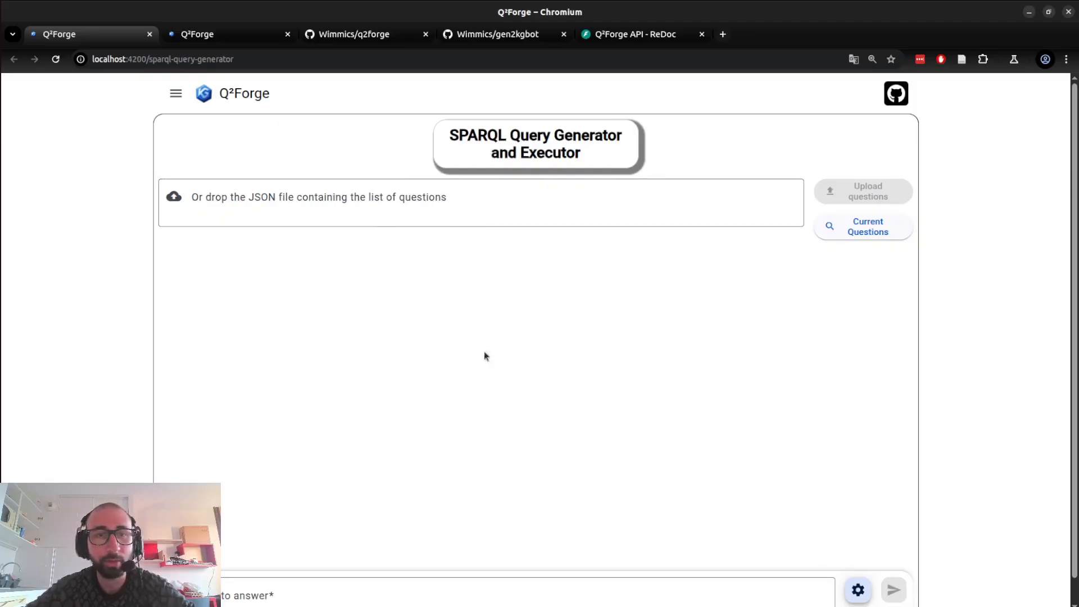
- Filter the suggested competency questions by entering "What" as the question to answer
{"action": "scroll", "coordinate": [487, 368], "scroll_direction": "down", "scroll_amount": 1}
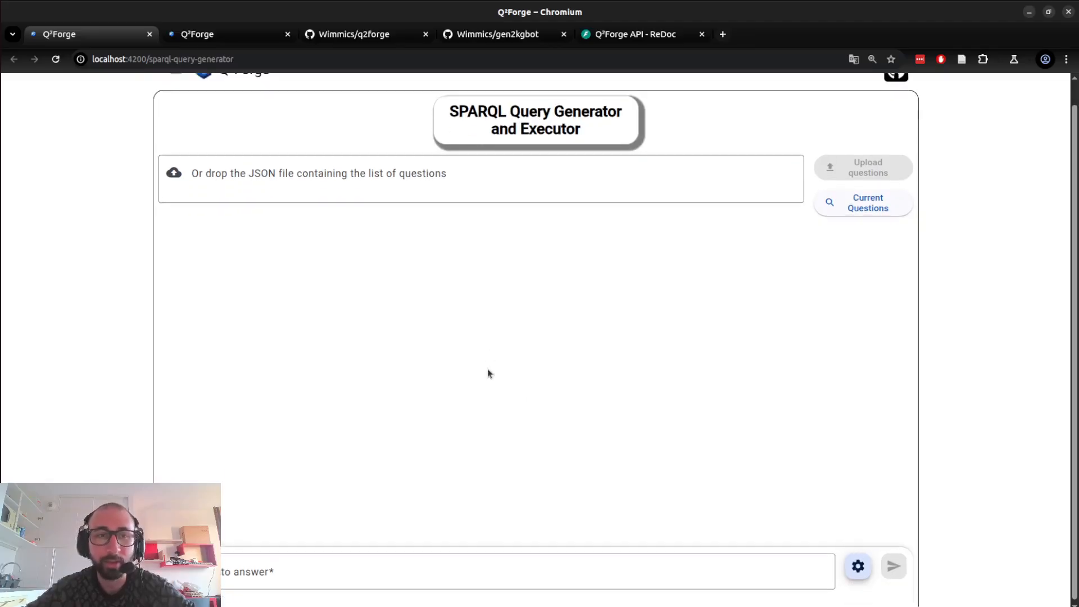
{"action": "left_click", "coordinate": [509, 574]}
{"action": "key", "text": "ctrl+v"}
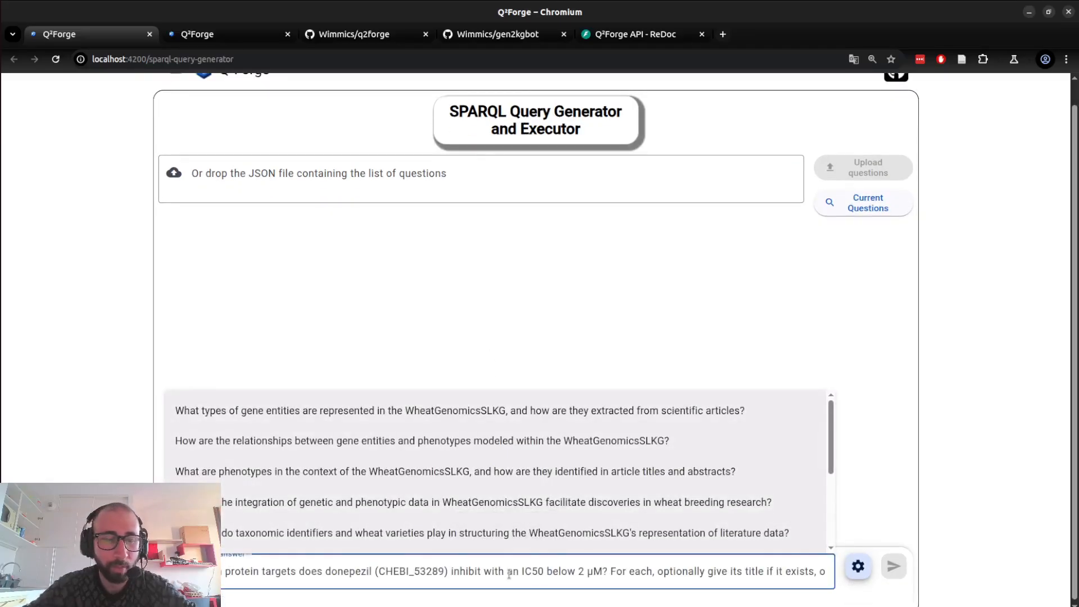
{"action": "type", "text": "What"}
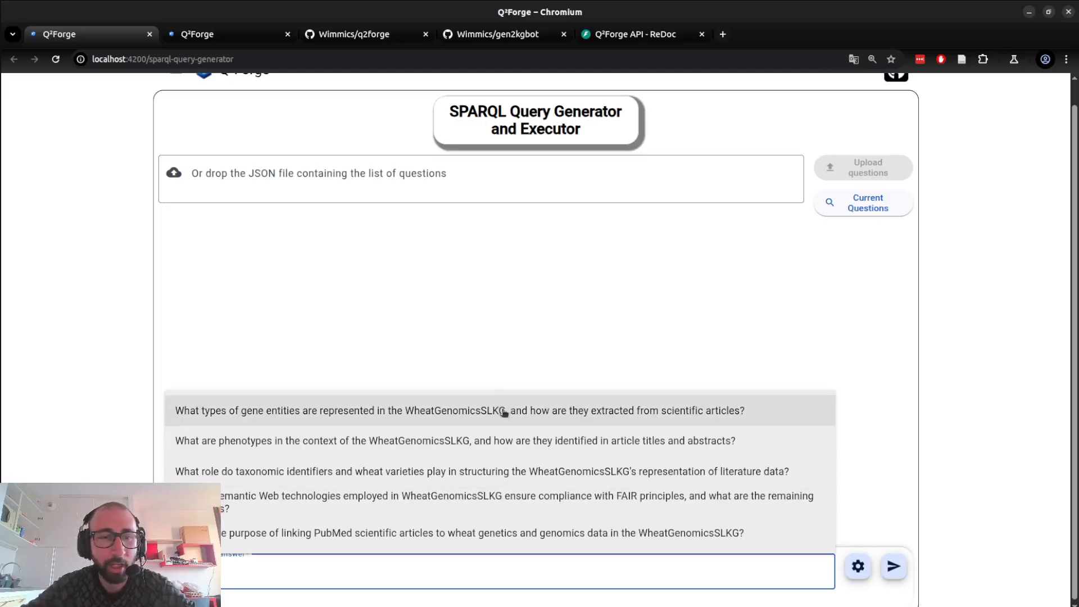
{"action": "left_click", "coordinate": [703, 292]}
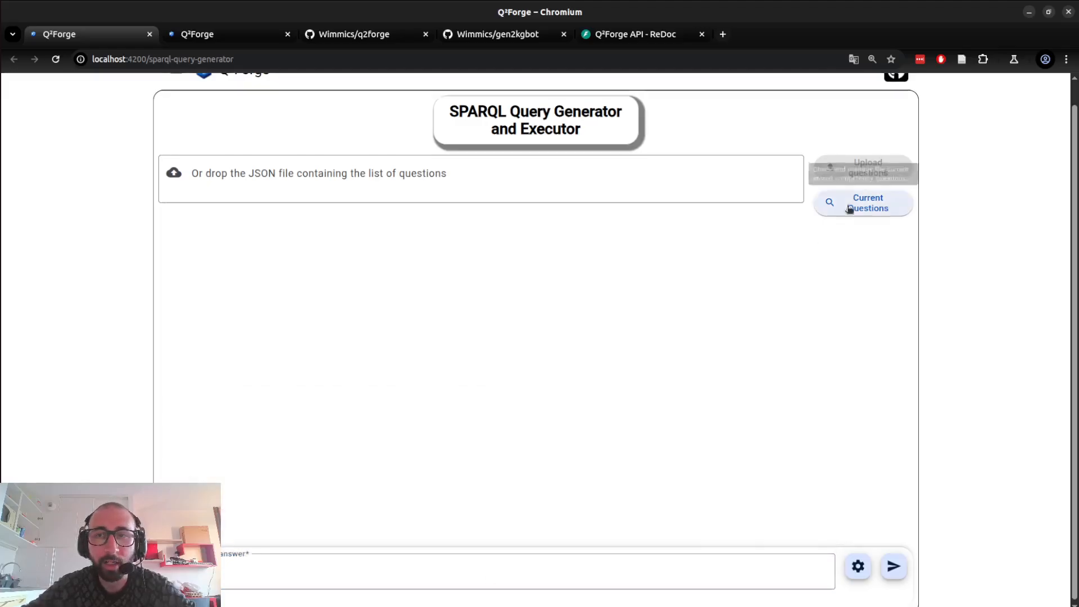
- Recheck the questions in the current dataset from first to last and close the list
{"action": "left_click", "coordinate": [852, 207]}
{"action": "scroll", "coordinate": [530, 365], "scroll_direction": "down", "scroll_amount": 5}
{"action": "scroll", "coordinate": [530, 364], "scroll_direction": "up", "scroll_amount": 5}
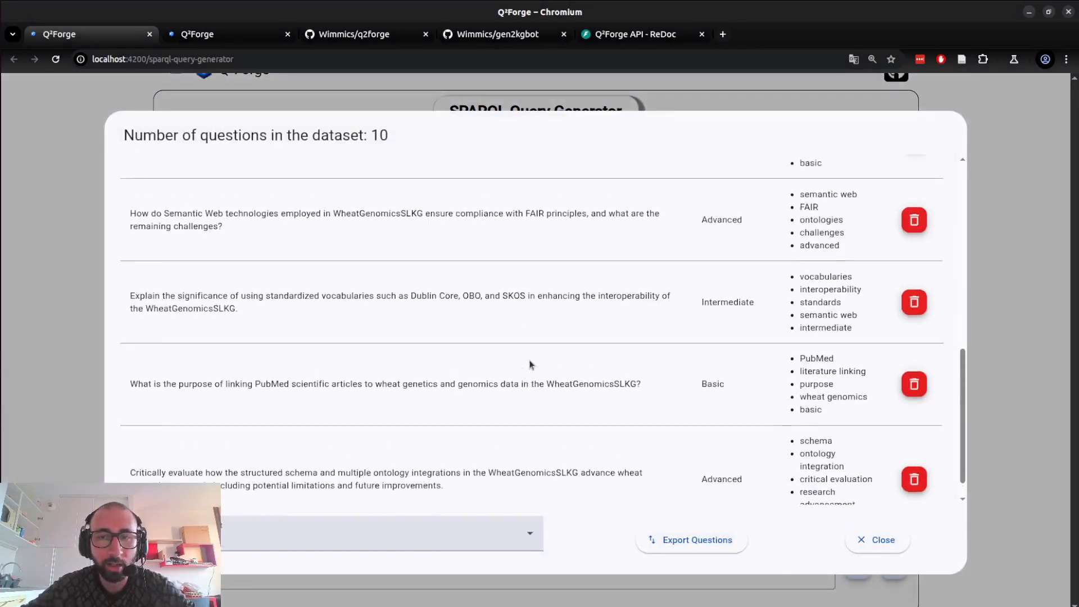
{"action": "left_click", "coordinate": [992, 252]}
- Clear the question filter and choose the suggested question "Which wheat varieties are most frequently mentioned in the WheatGenomicsSLKG, and why is this information significant?"
{"action": "left_click", "coordinate": [258, 576]}
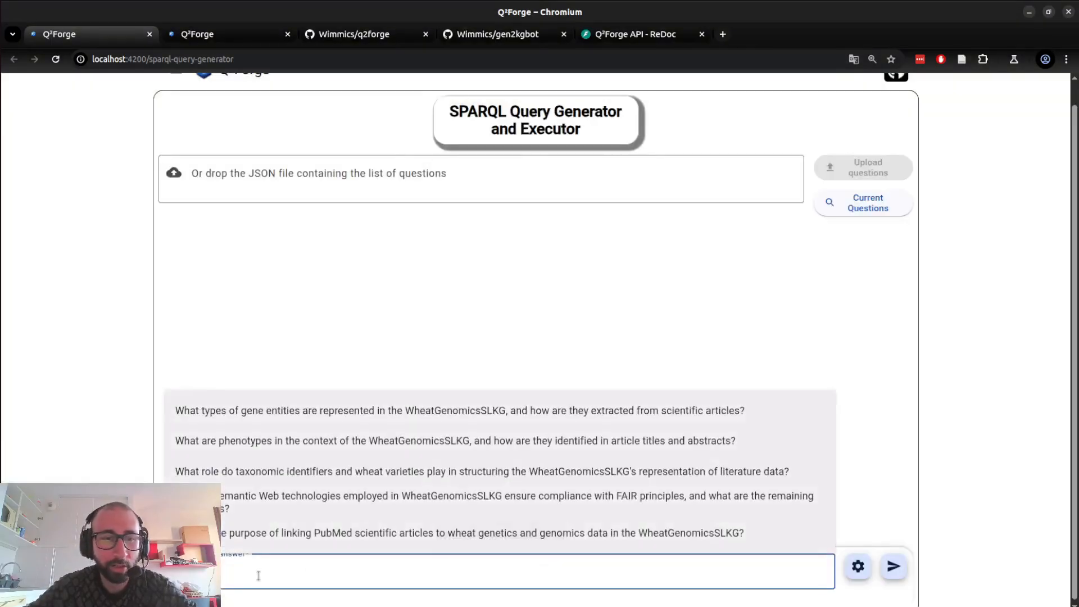
{"action": "key", "text": "ctrl+v"}
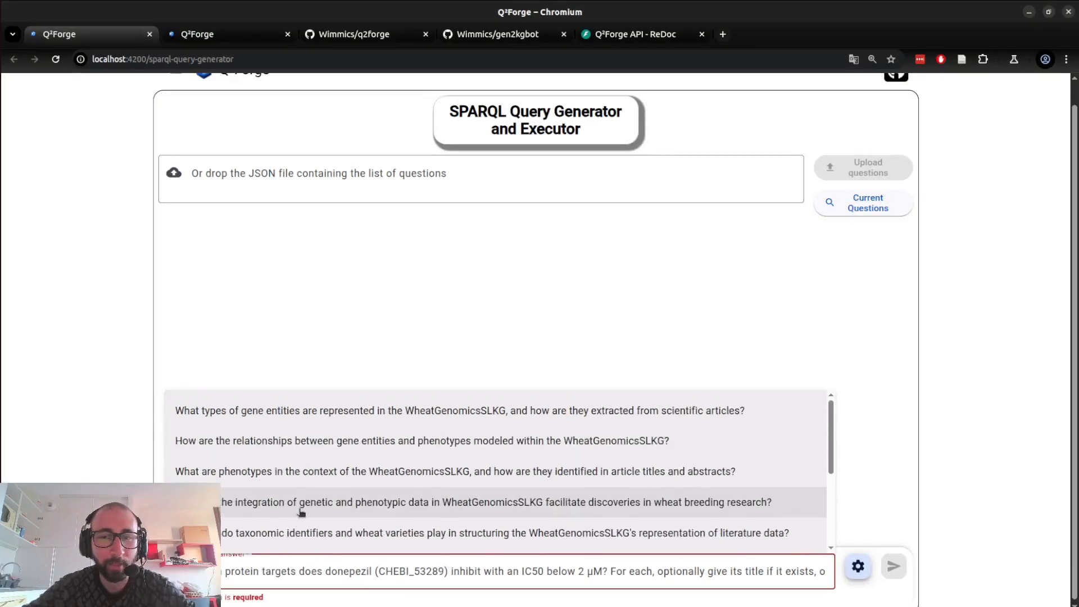
{"action": "scroll", "coordinate": [302, 512], "scroll_direction": "down", "scroll_amount": 4}
{"action": "scroll", "coordinate": [302, 512], "scroll_direction": "up", "scroll_amount": 4}
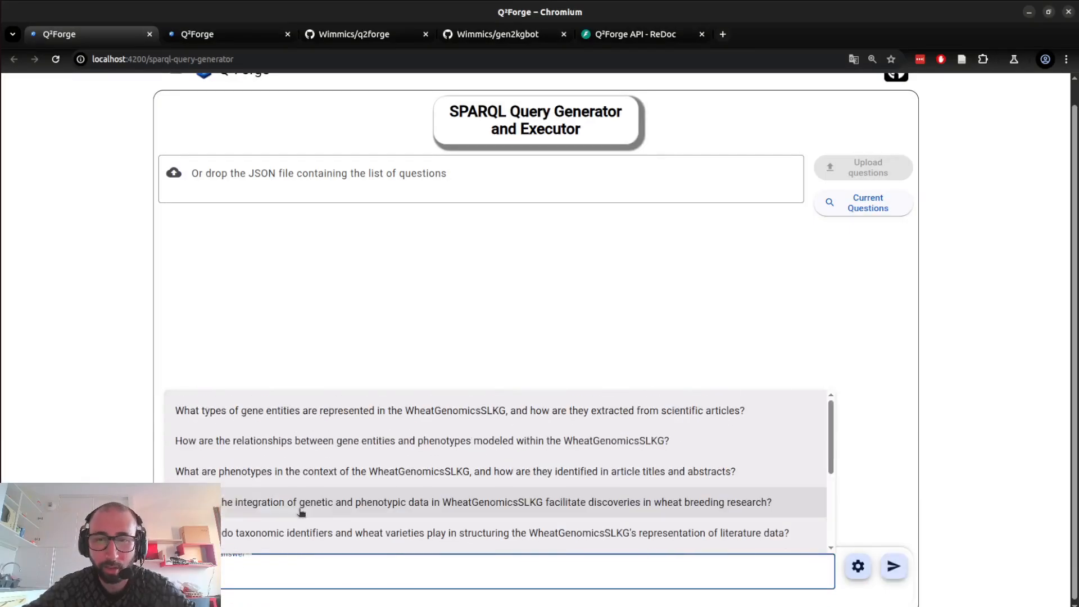
{"action": "key", "text": "BackSpace"}
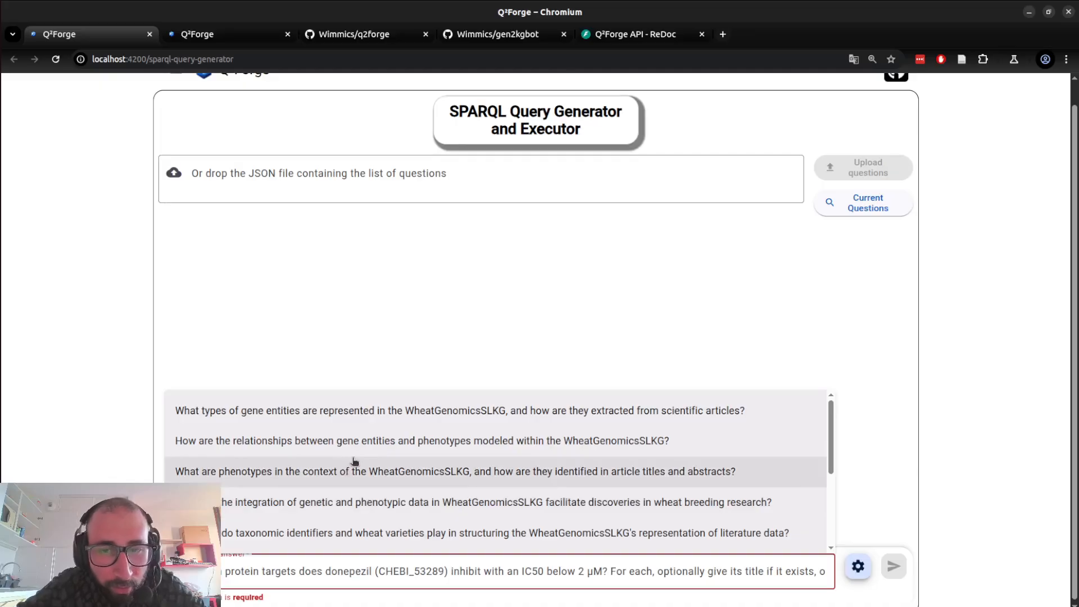
{"action": "scroll", "coordinate": [554, 468], "scroll_direction": "down", "scroll_amount": 1}
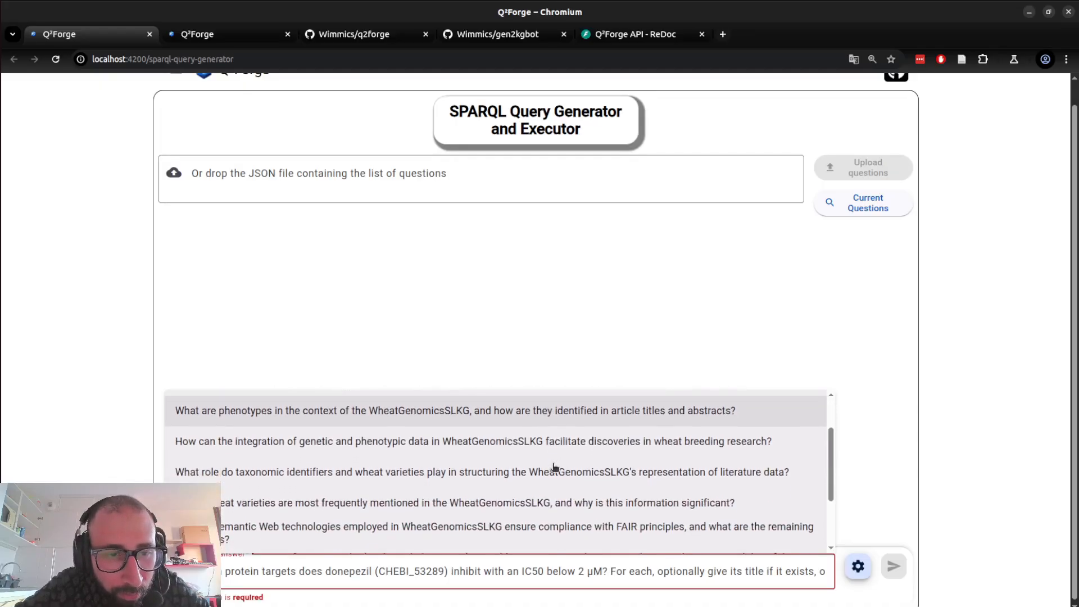
{"action": "scroll", "coordinate": [554, 468], "scroll_direction": "down", "scroll_amount": 1}
{"action": "scroll", "coordinate": [554, 467], "scroll_direction": "down", "scroll_amount": 1}
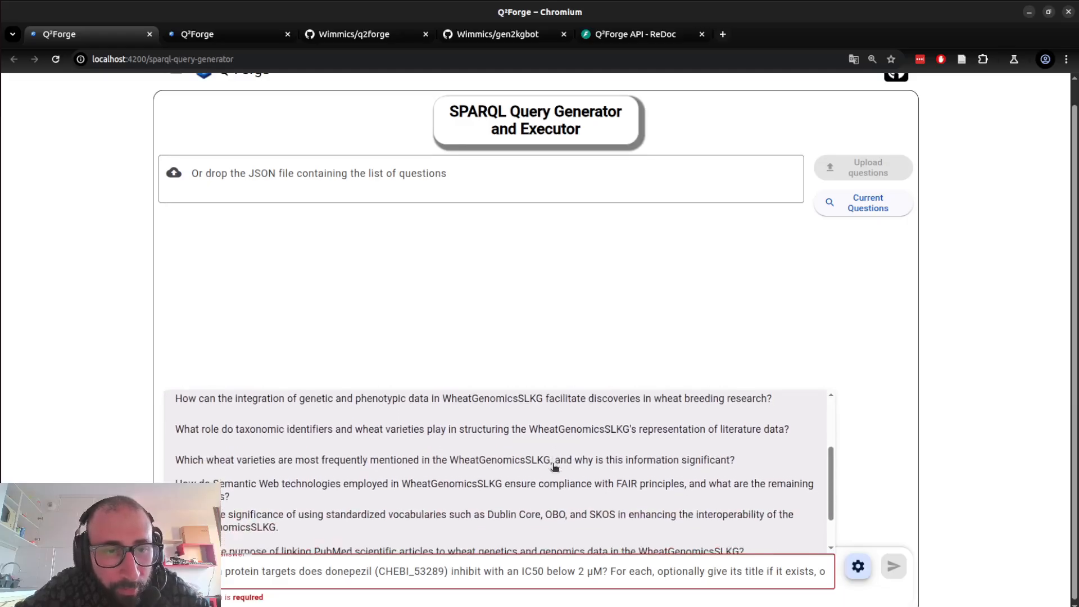
{"action": "scroll", "coordinate": [553, 468], "scroll_direction": "down", "scroll_amount": 1}
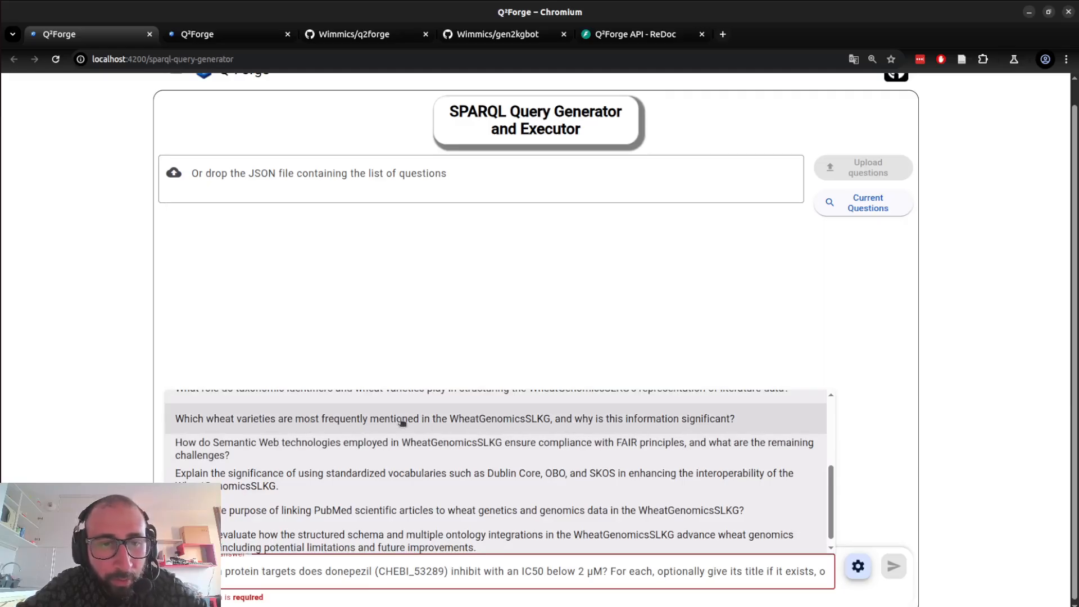
{"action": "left_click", "coordinate": [549, 417]}
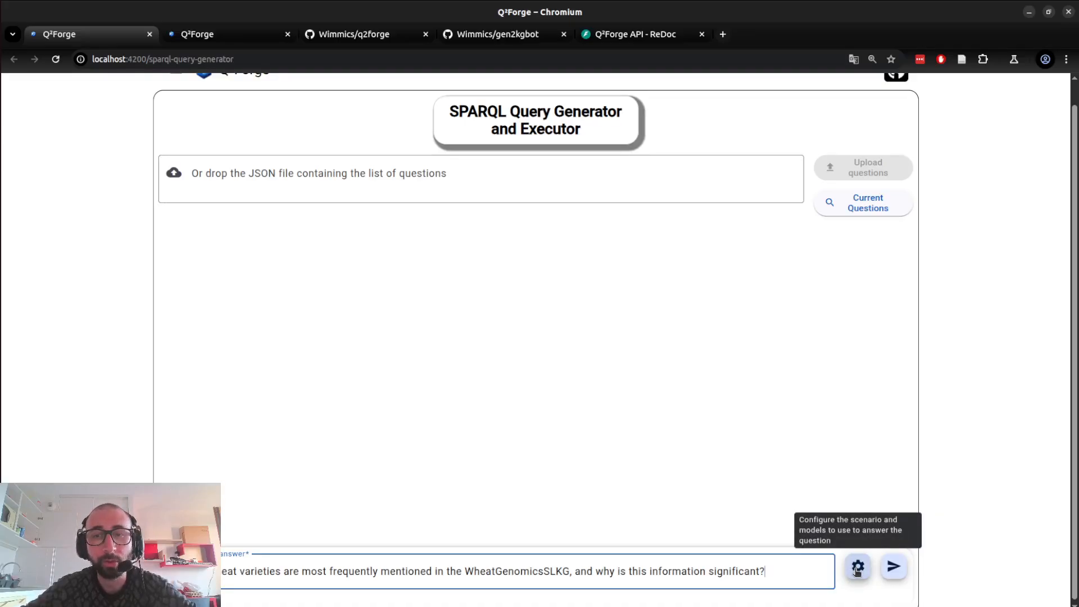
- Look over the scenario workflow diagrams on the Q²Forge documentation page and return to the SPARQL Query Generator
{"action": "left_click", "coordinate": [220, 42]}
{"action": "scroll", "coordinate": [306, 293], "scroll_direction": "up", "scroll_amount": 8}
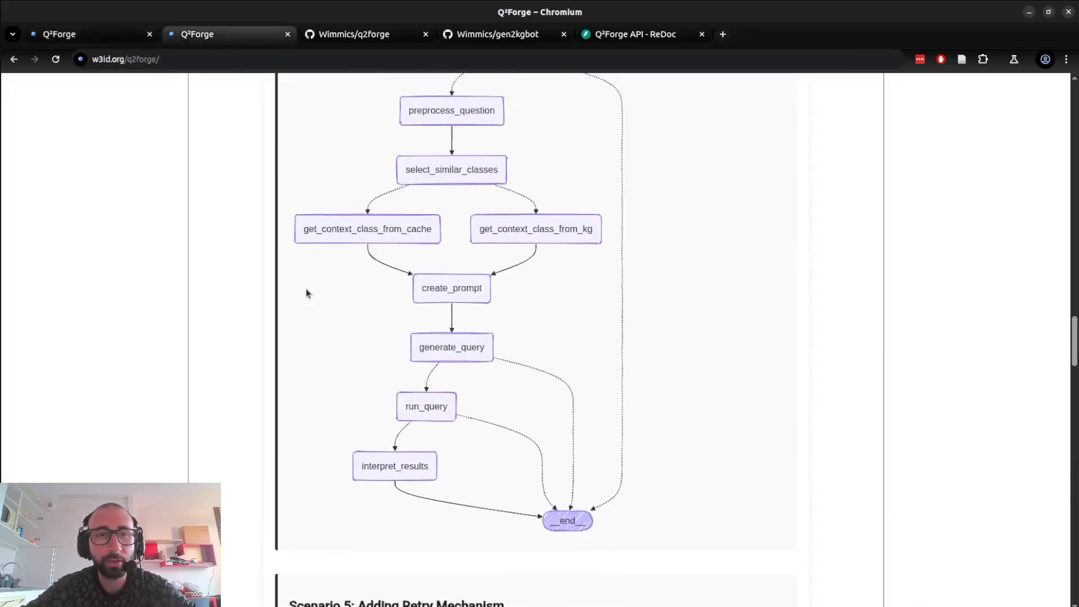
{"action": "scroll", "coordinate": [305, 294], "scroll_direction": "down", "scroll_amount": 12}
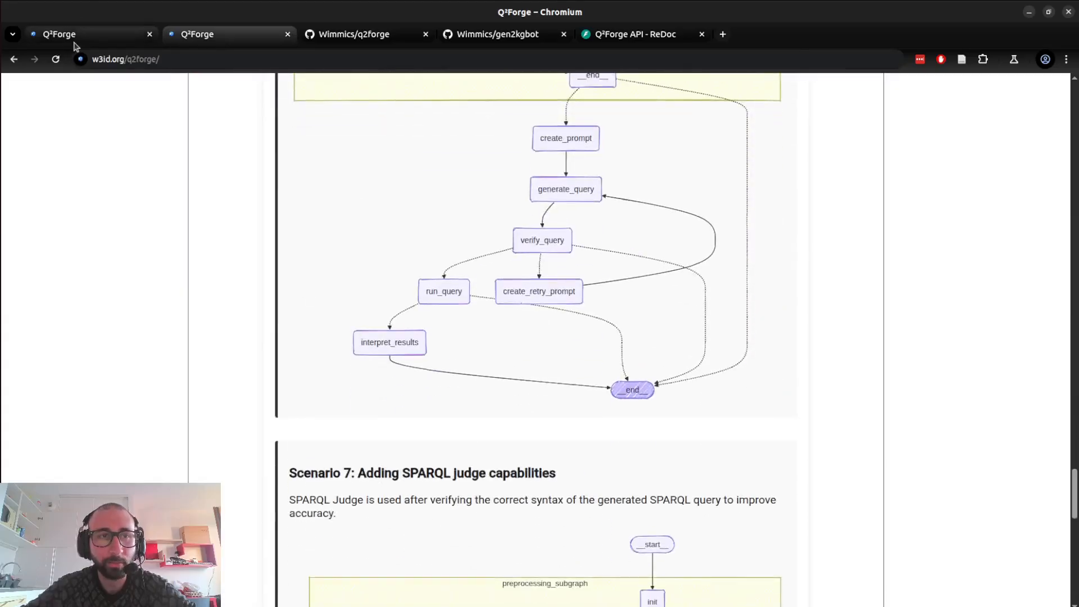
{"action": "left_click", "coordinate": [76, 42]}
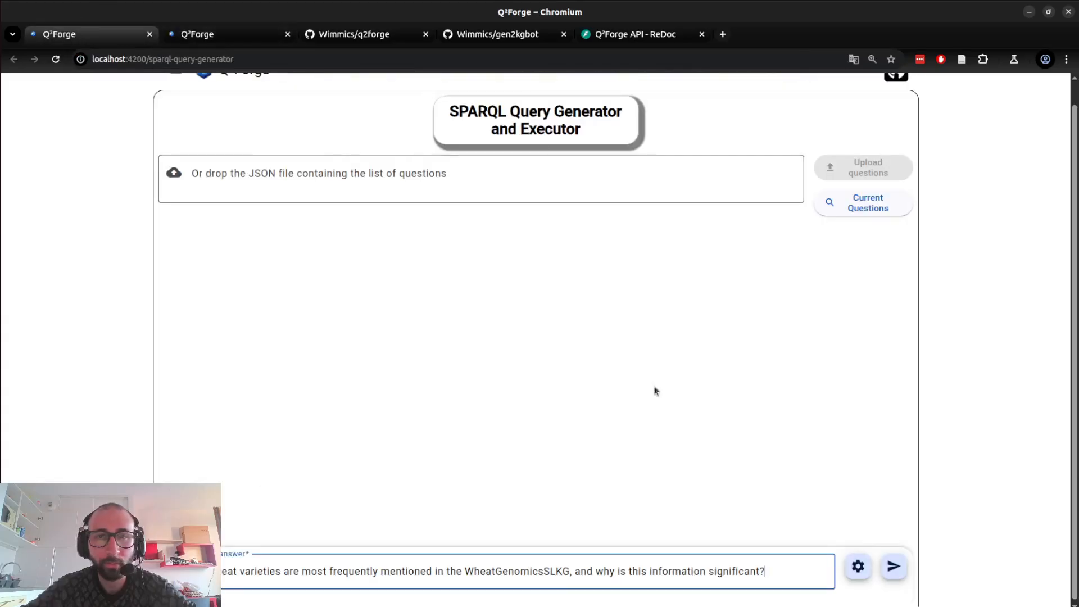
- Set the workflow configuration to Scenario 1 with gemma-3_27b@local as the Validate Question model
{"action": "left_click", "coordinate": [859, 566]}
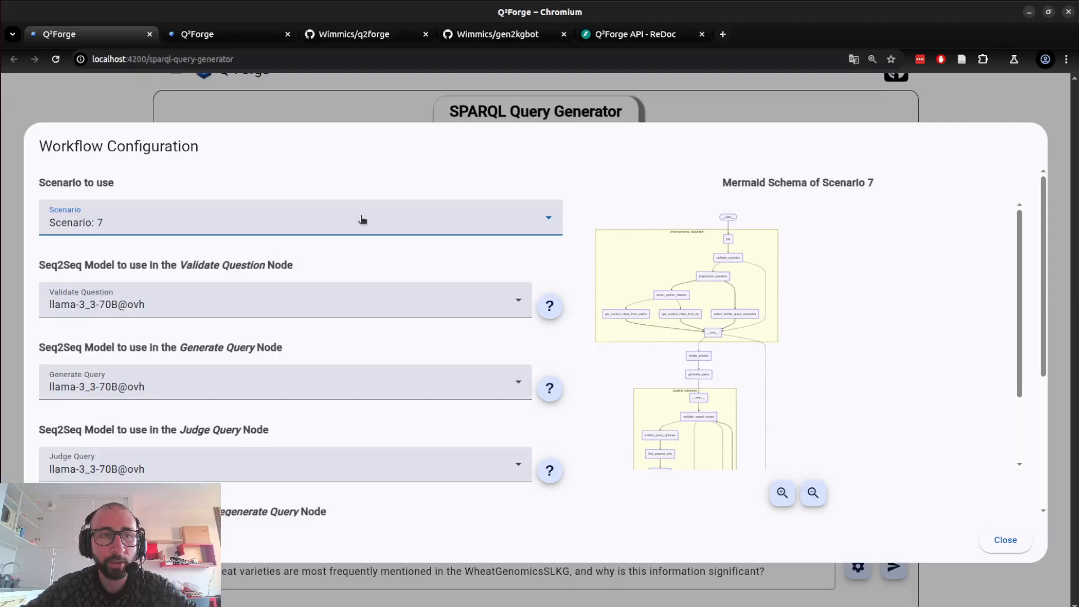
{"action": "left_click", "coordinate": [401, 228]}
{"action": "scroll", "coordinate": [363, 279], "scroll_direction": "up", "scroll_amount": 2}
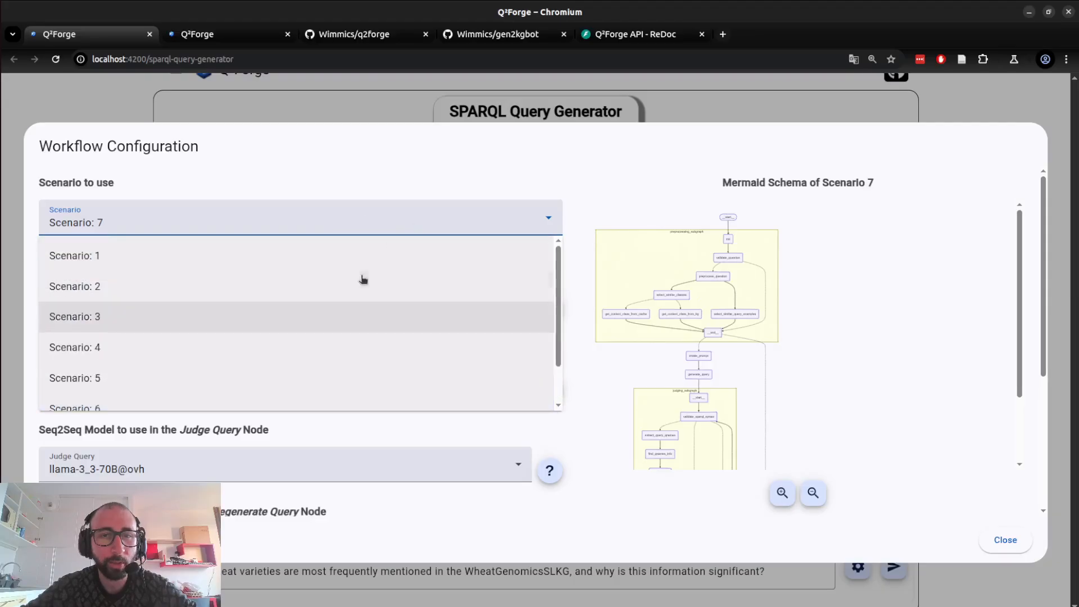
{"action": "left_click", "coordinate": [313, 261]}
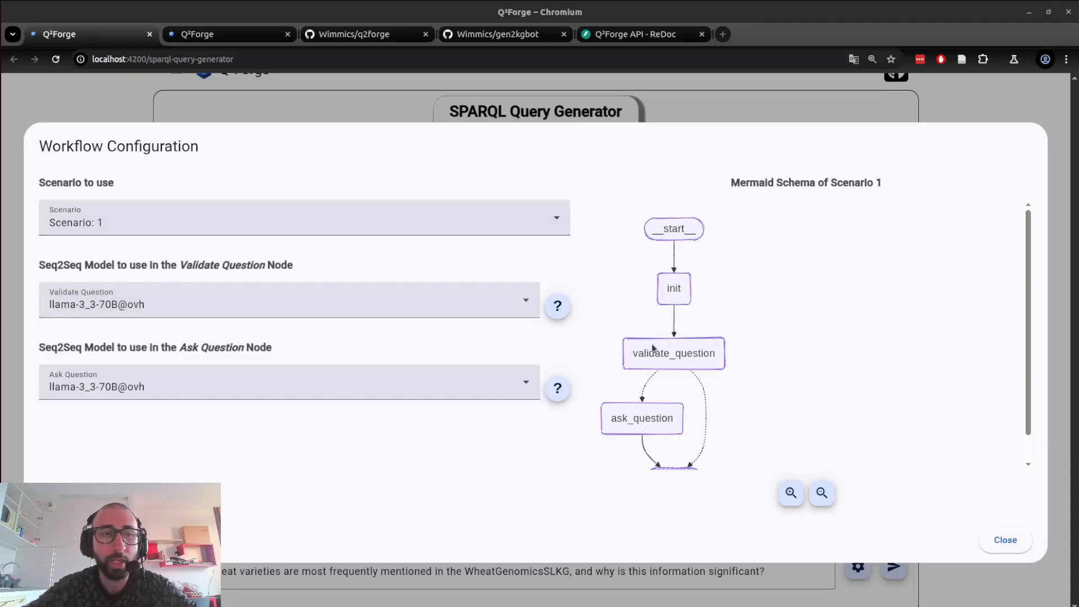
{"action": "scroll", "coordinate": [653, 348], "scroll_direction": "down", "scroll_amount": 2}
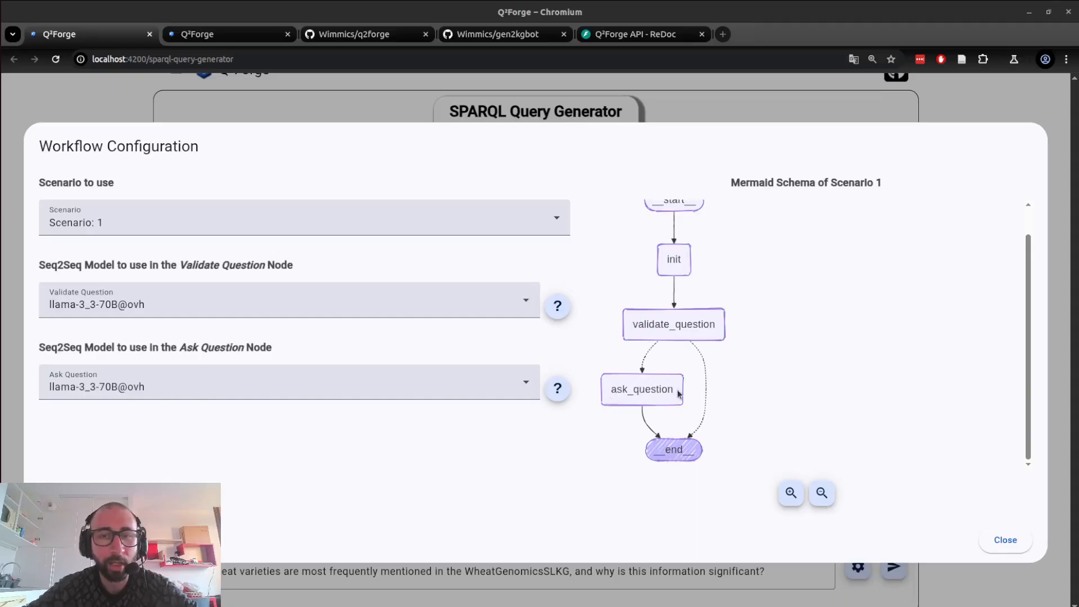
{"action": "left_click", "coordinate": [482, 311]}
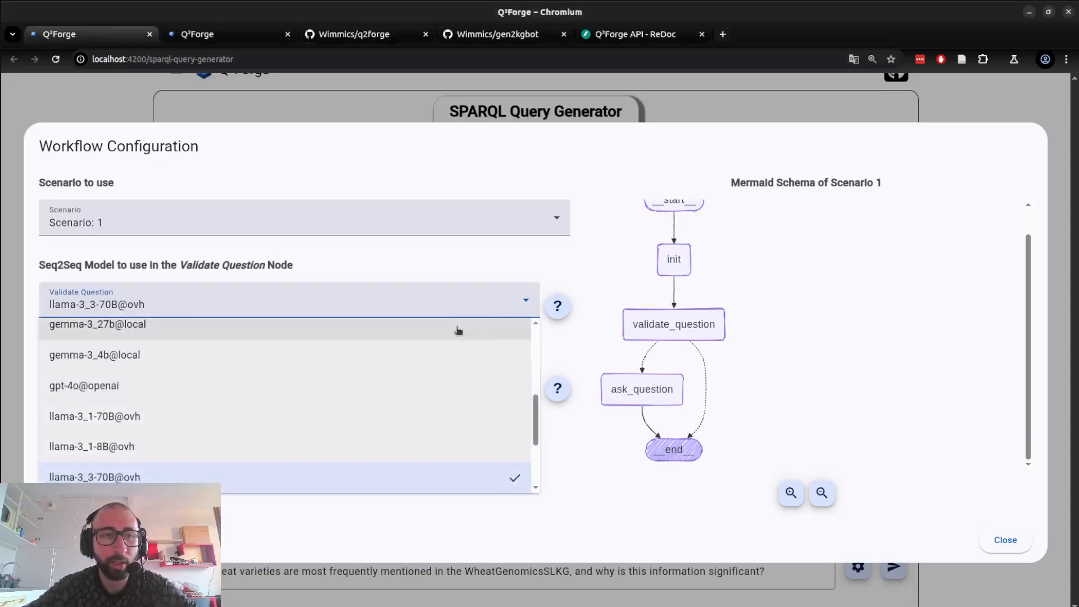
{"action": "left_click", "coordinate": [458, 331]}
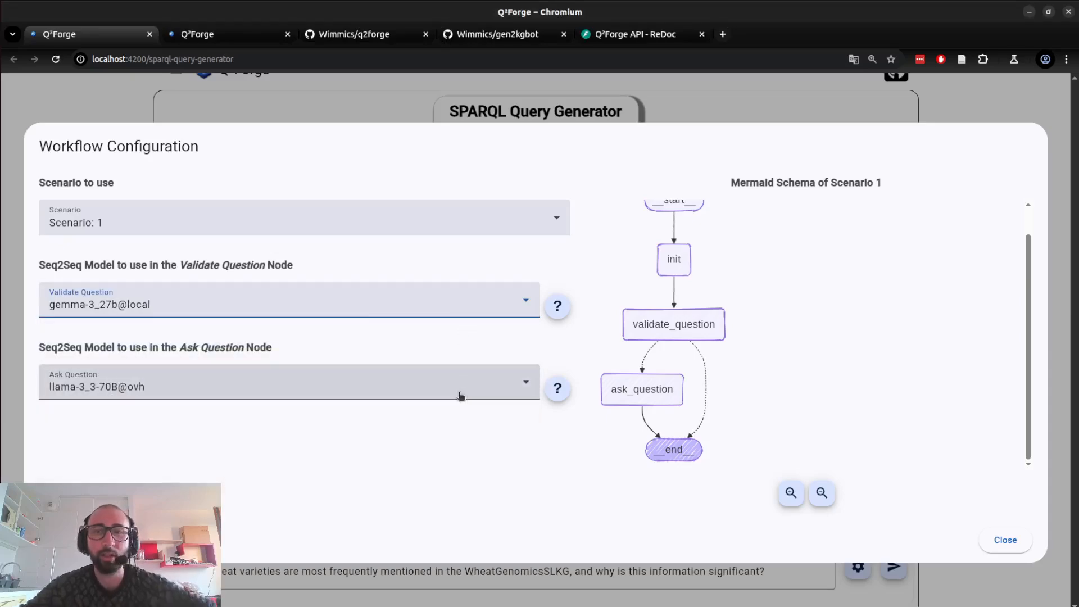
- Switch the workflow to Scenario 5 and review its node models, including the configuration details of the Interpret CSV Query Results model
{"action": "left_click", "coordinate": [472, 222]}
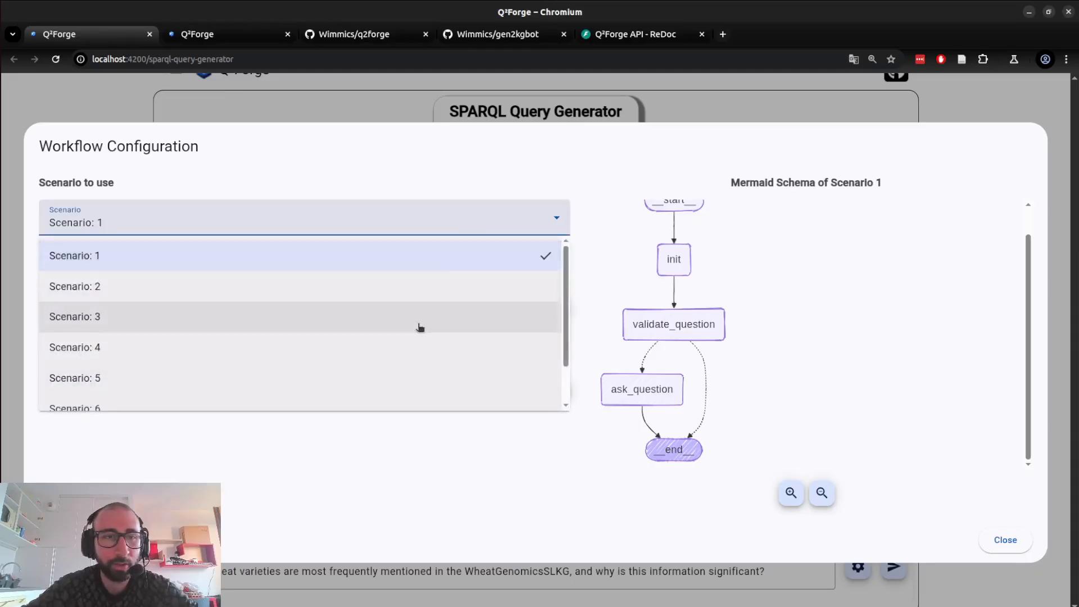
{"action": "scroll", "coordinate": [419, 327], "scroll_direction": "down", "scroll_amount": 1}
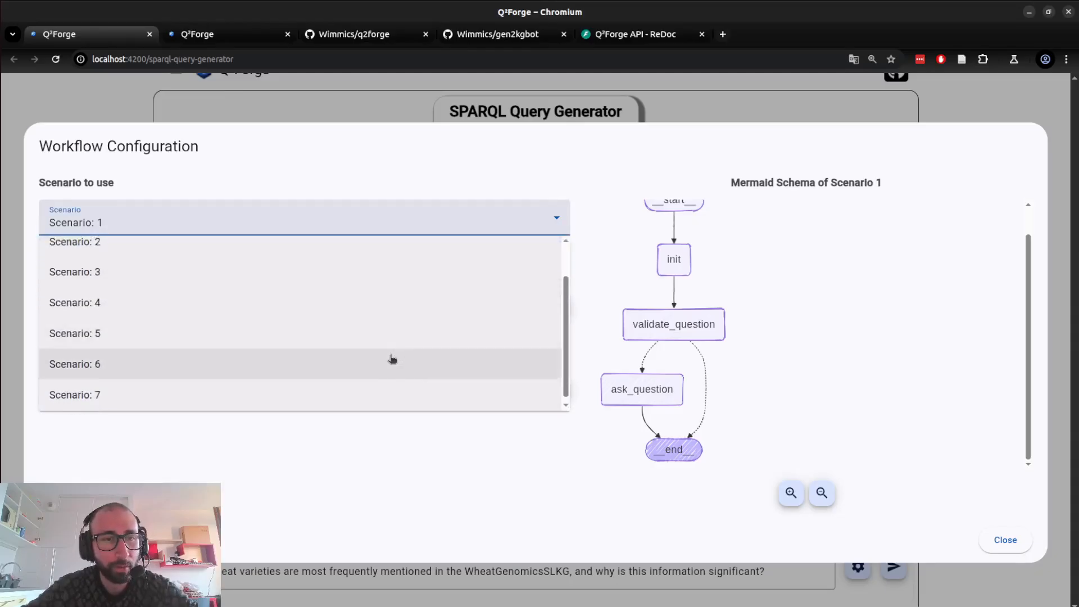
{"action": "left_click", "coordinate": [392, 342]}
{"action": "scroll", "coordinate": [392, 341], "scroll_direction": "down", "scroll_amount": 1}
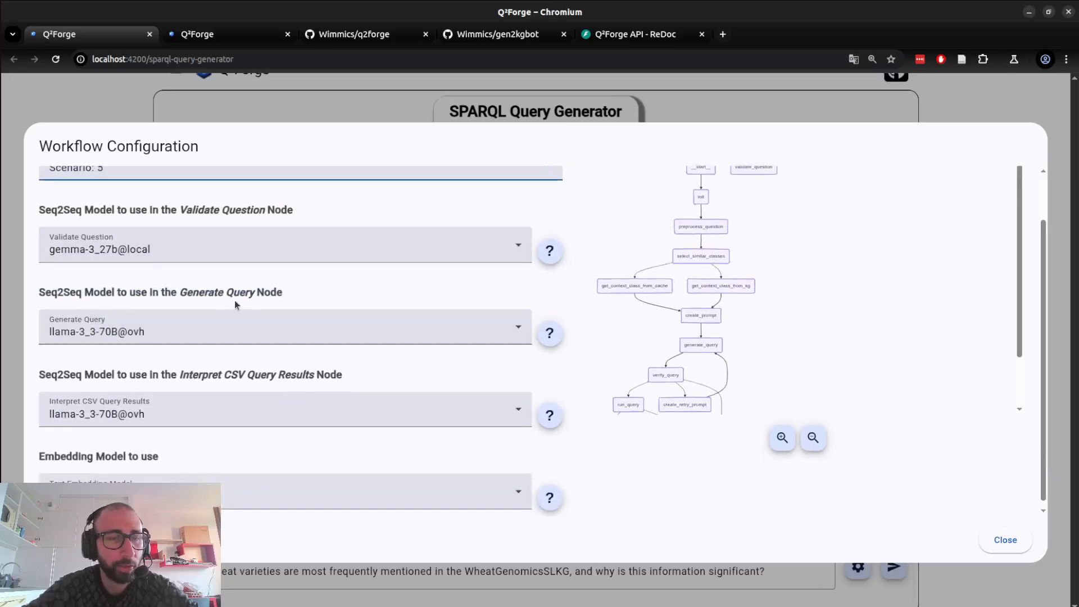
{"action": "scroll", "coordinate": [300, 317], "scroll_direction": "down", "scroll_amount": 1}
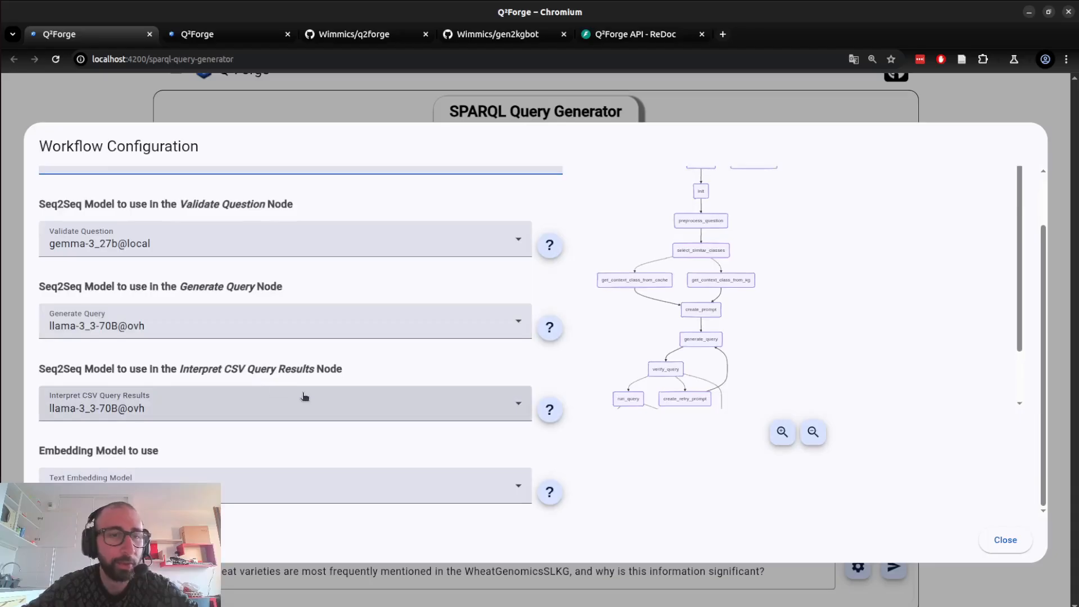
{"action": "scroll", "coordinate": [303, 397], "scroll_direction": "up", "scroll_amount": 1}
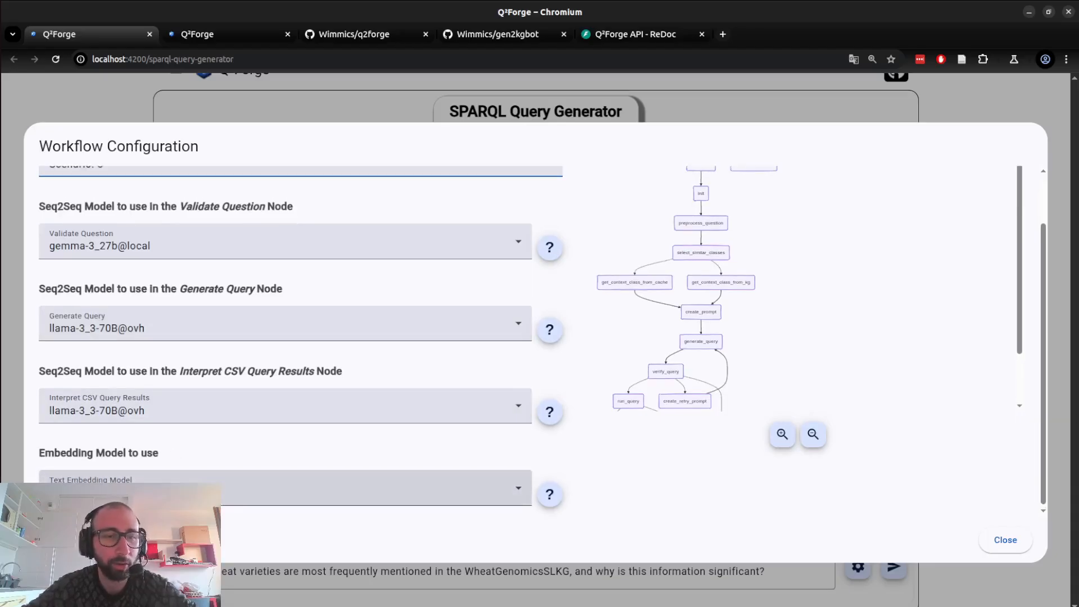
{"action": "mouse_move", "coordinate": [550, 412]}
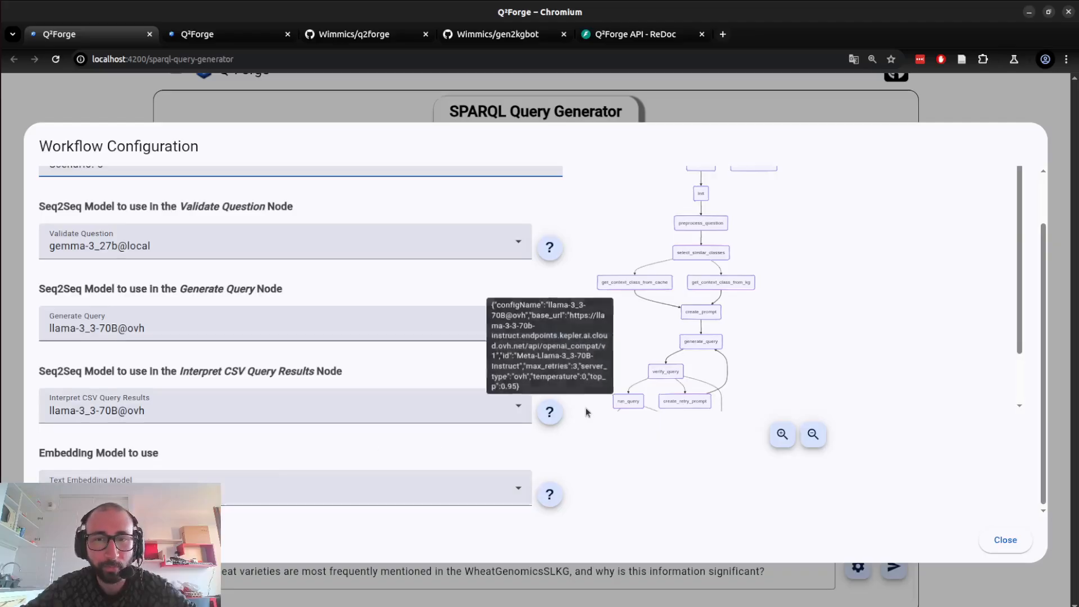
{"action": "scroll", "coordinate": [586, 407], "scroll_direction": "up", "scroll_amount": 1}
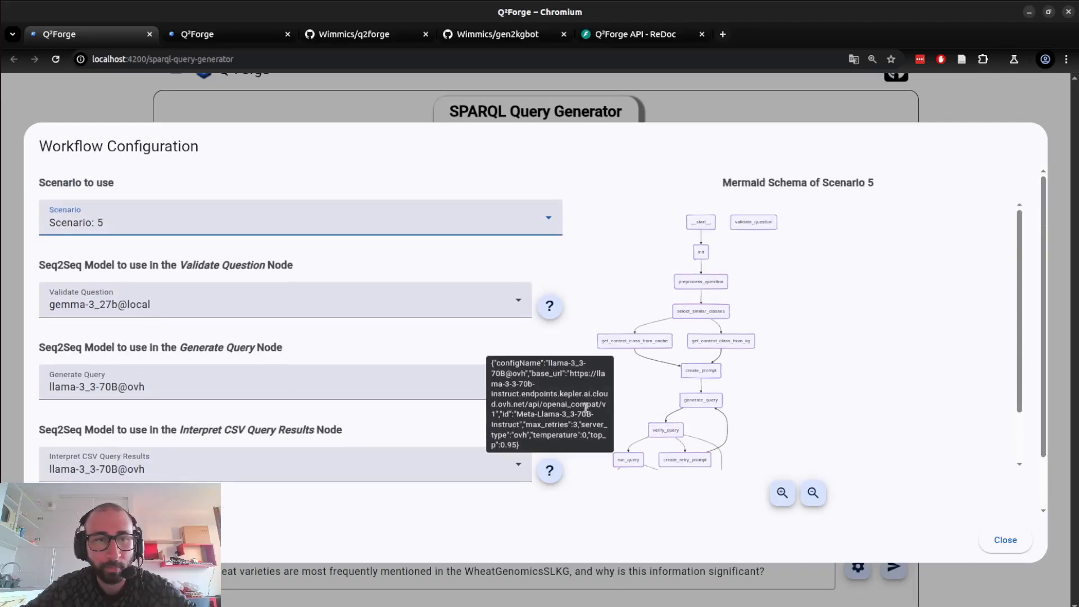
- Set the workflow scenario to Scenario 6
{"action": "left_click", "coordinate": [504, 211]}
{"action": "left_click", "coordinate": [374, 406]}
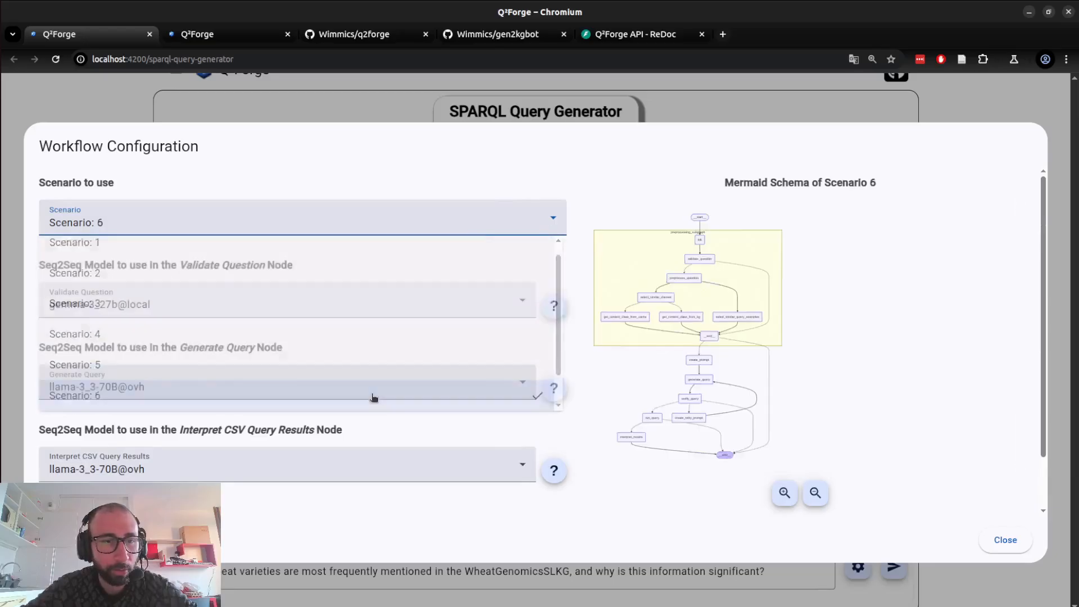
{"action": "left_click", "coordinate": [409, 322]}
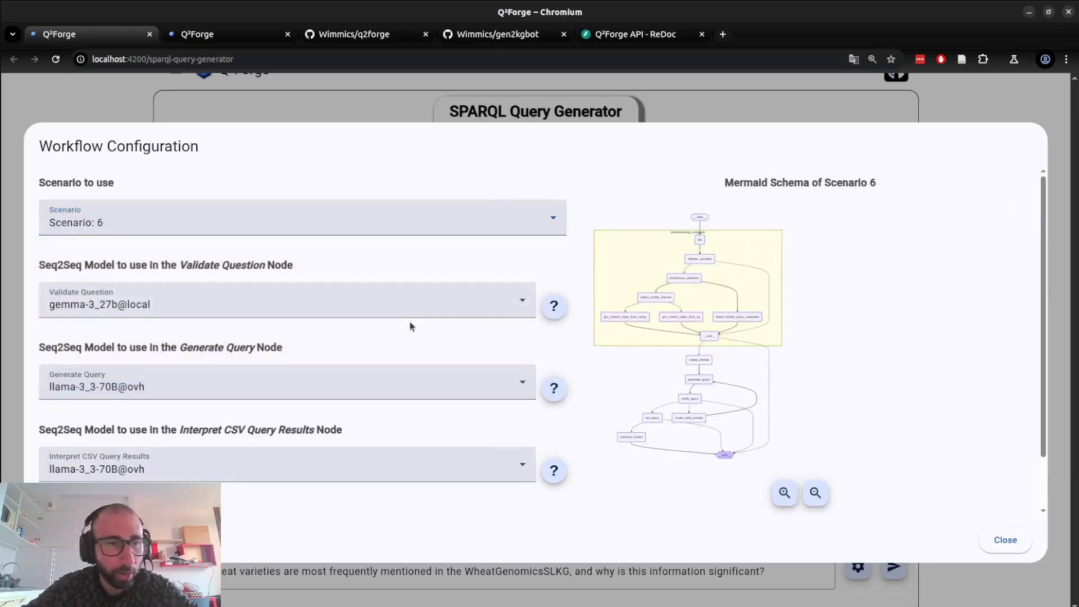
- Set the Validate Question model to gemma-3_4b@local
{"action": "left_click", "coordinate": [299, 304]}
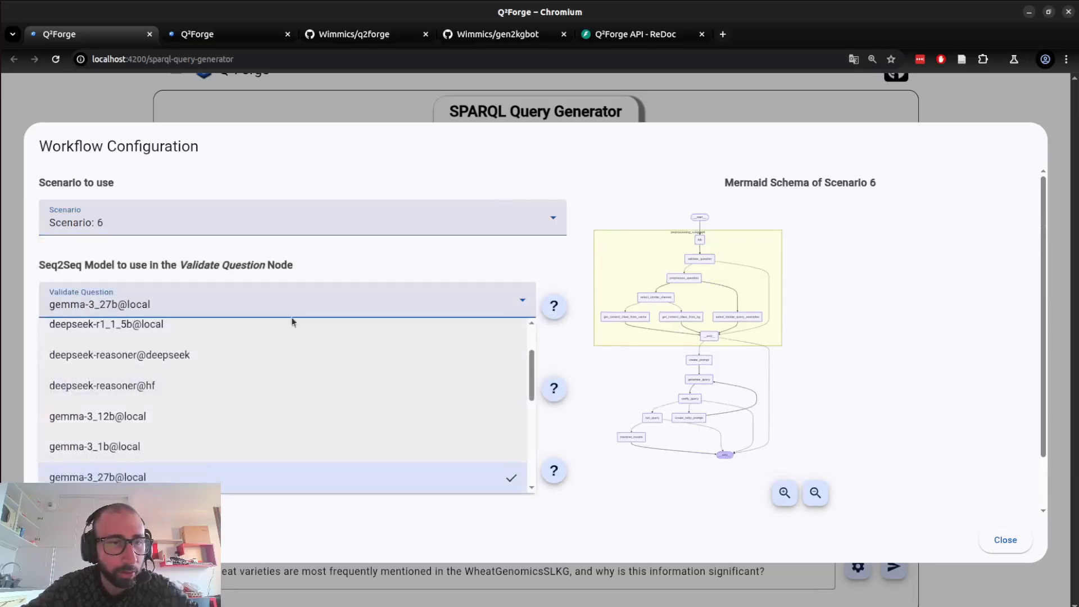
{"action": "scroll", "coordinate": [280, 363], "scroll_direction": "down", "scroll_amount": 4}
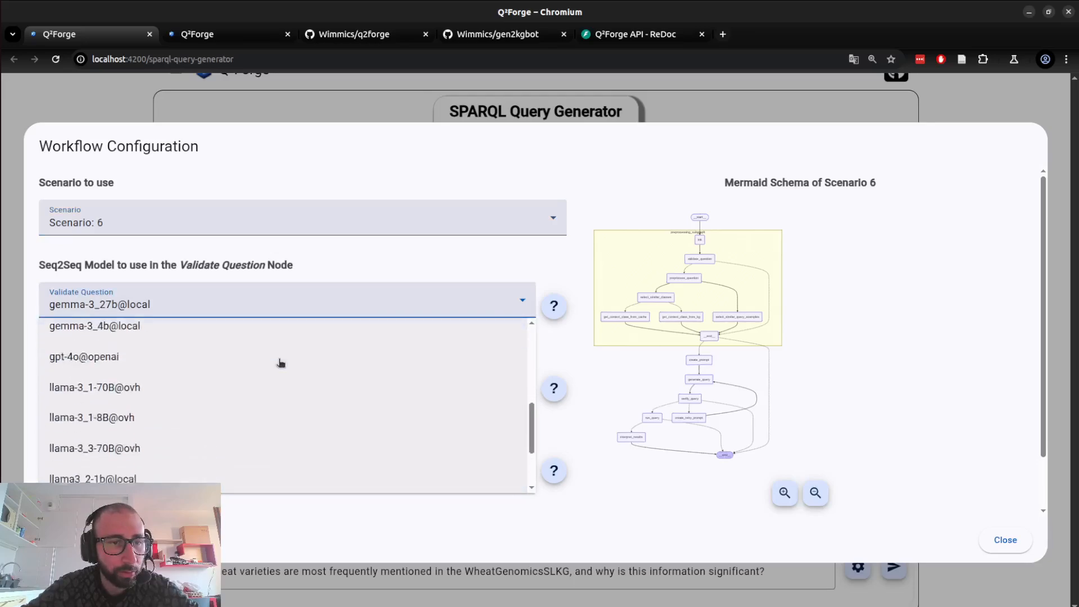
{"action": "scroll", "coordinate": [280, 362], "scroll_direction": "up", "scroll_amount": 2}
{"action": "scroll", "coordinate": [280, 362], "scroll_direction": "up", "scroll_amount": 1}
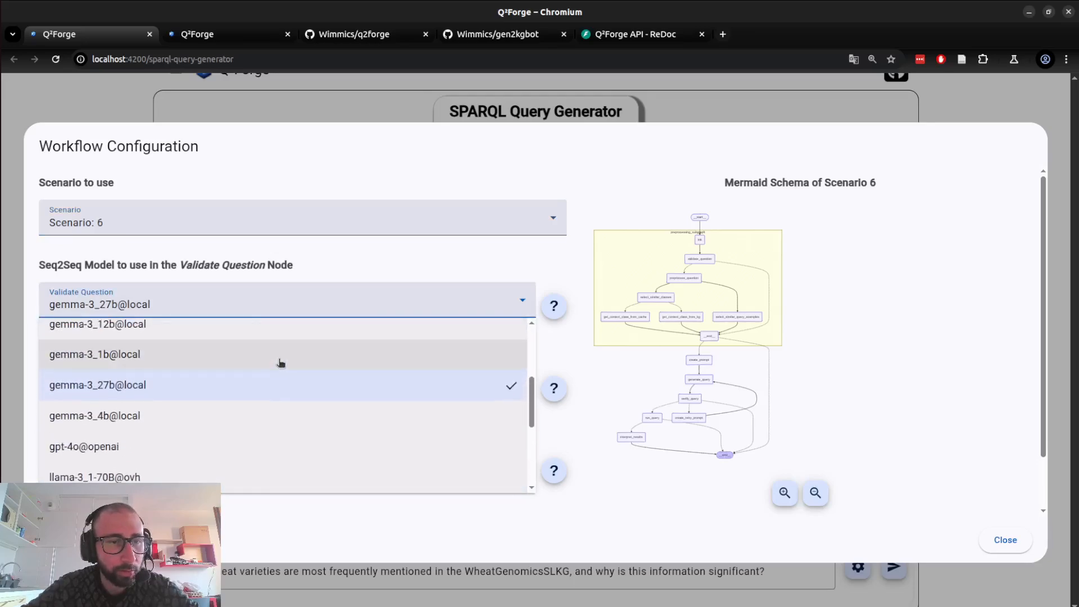
{"action": "left_click", "coordinate": [261, 416]}
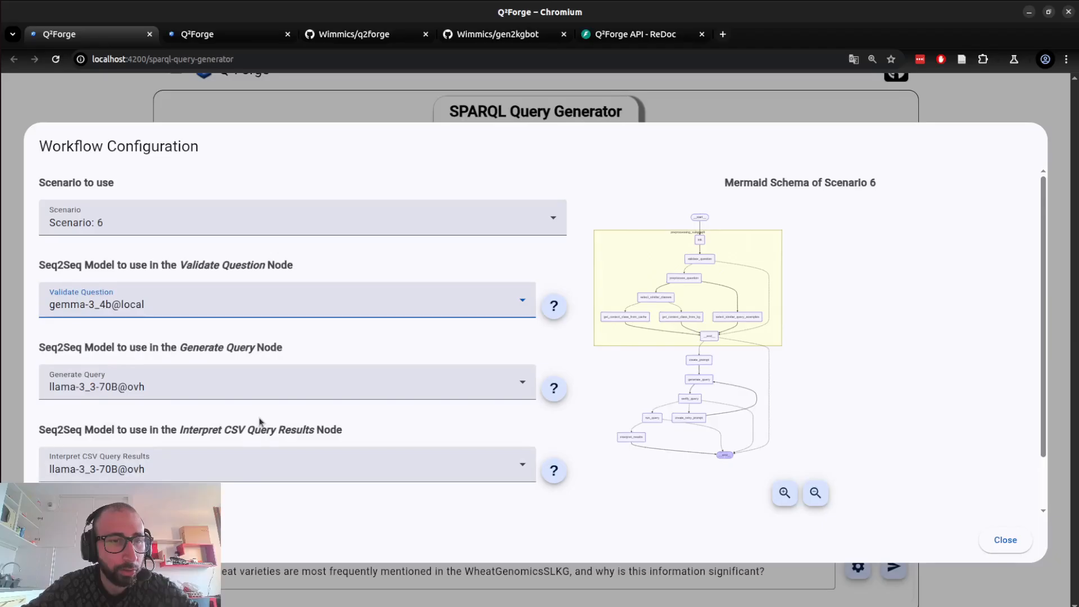
- Set the Generate Query model of Scenario 6 to o3-mini@openai
{"action": "scroll", "coordinate": [259, 422], "scroll_direction": "down", "scroll_amount": 1}
{"action": "scroll", "coordinate": [259, 423], "scroll_direction": "up", "scroll_amount": 1}
{"action": "scroll", "coordinate": [259, 423], "scroll_direction": "down", "scroll_amount": 1}
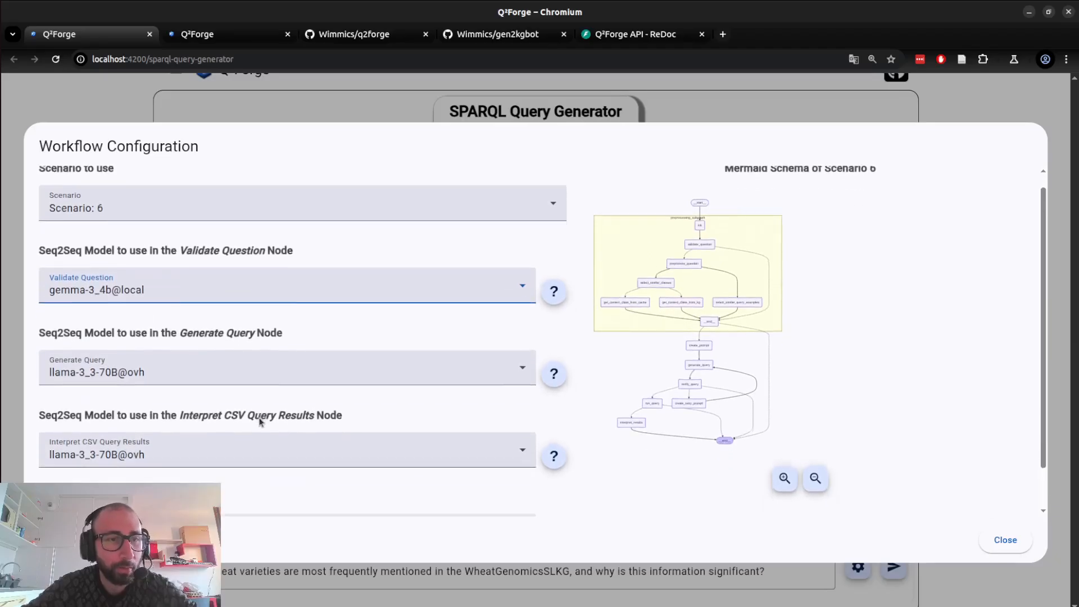
{"action": "scroll", "coordinate": [260, 423], "scroll_direction": "up", "scroll_amount": 1}
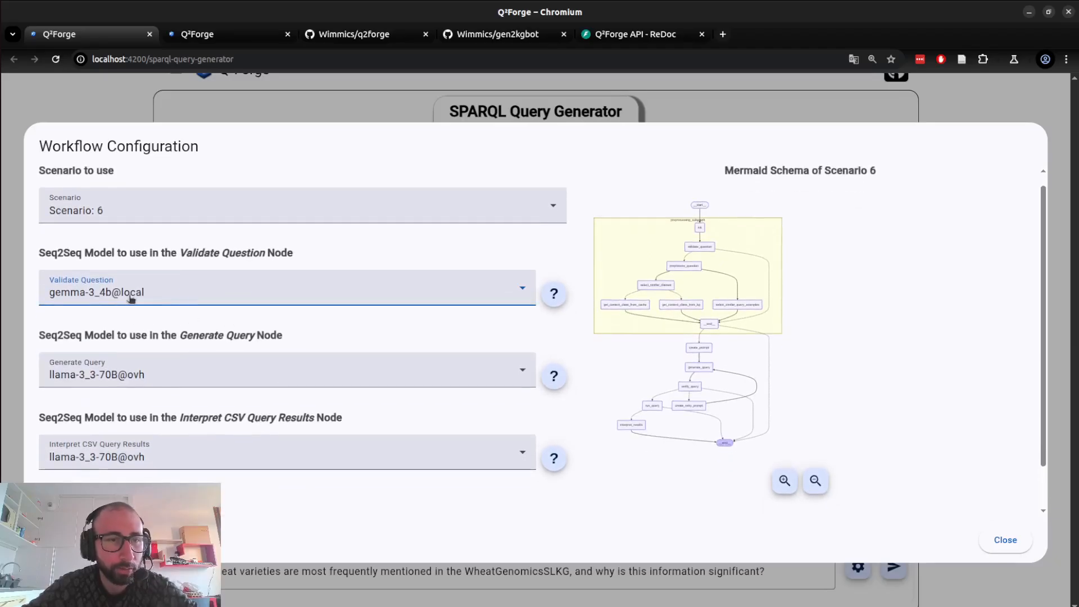
{"action": "left_click", "coordinate": [211, 371]}
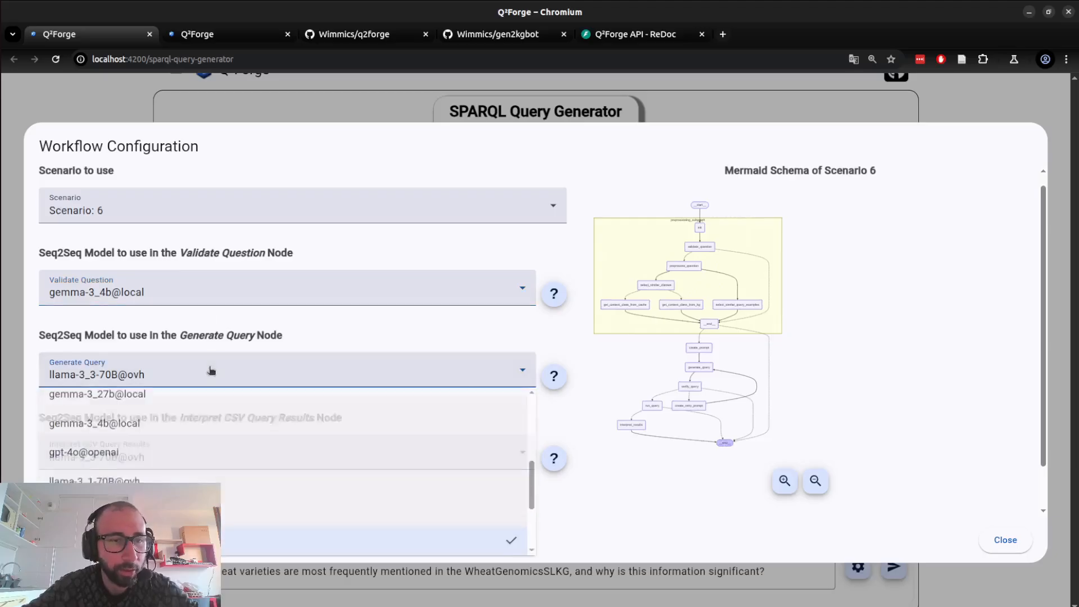
{"action": "scroll", "coordinate": [191, 410], "scroll_direction": "down", "scroll_amount": 3}
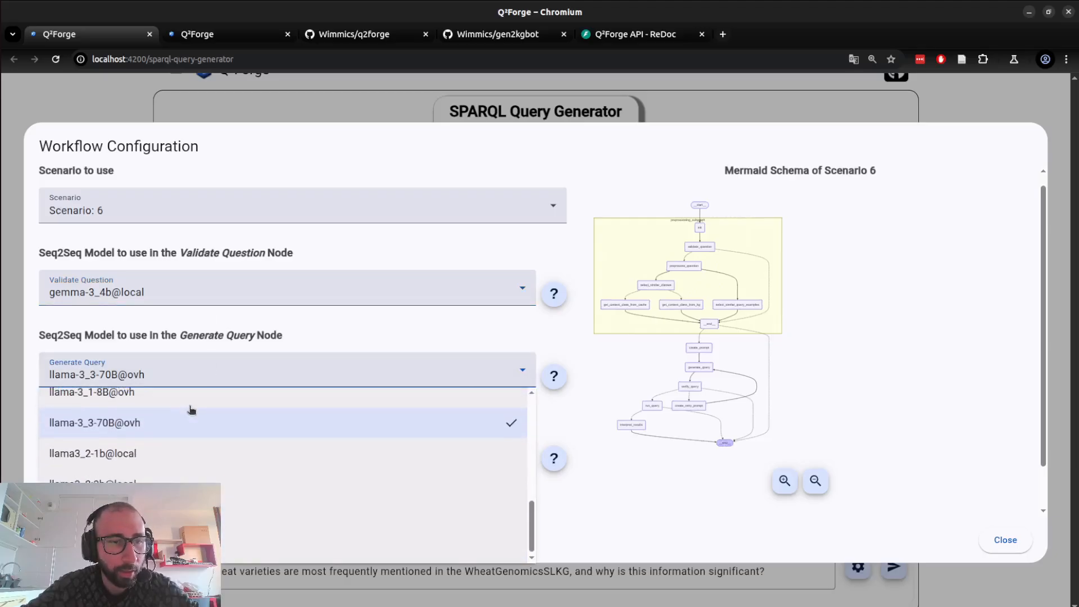
{"action": "scroll", "coordinate": [192, 410], "scroll_direction": "up", "scroll_amount": 2}
{"action": "scroll", "coordinate": [191, 411], "scroll_direction": "down", "scroll_amount": 2}
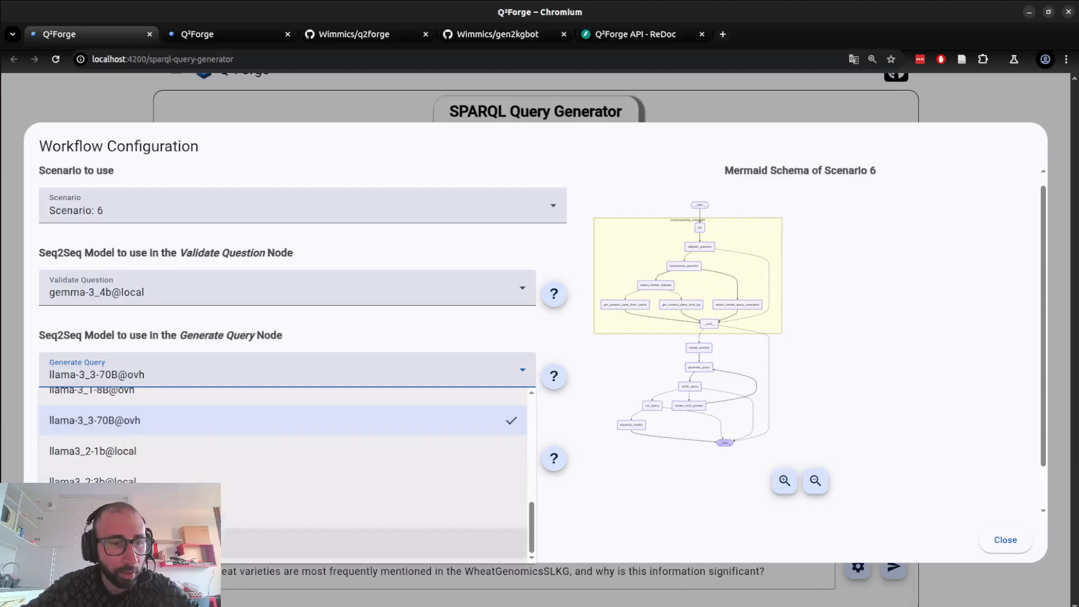
{"action": "left_click", "coordinate": [236, 542]}
- Set the Interpret CSV Query Results model to o3-mini@openai
{"action": "left_click", "coordinate": [219, 447]}
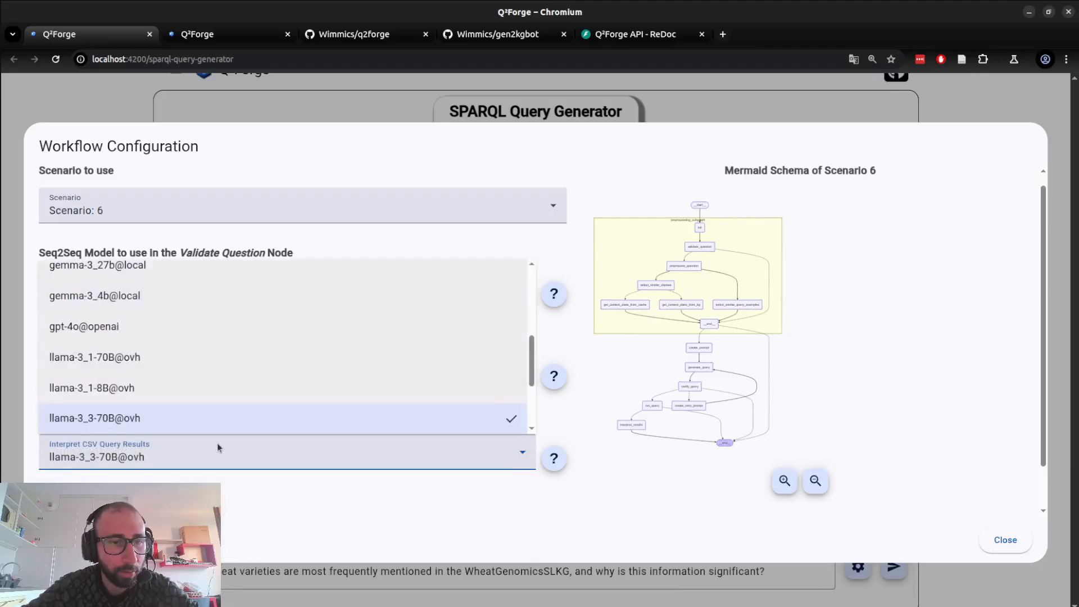
{"action": "scroll", "coordinate": [219, 444], "scroll_direction": "down", "scroll_amount": 3}
{"action": "left_click", "coordinate": [204, 419]}
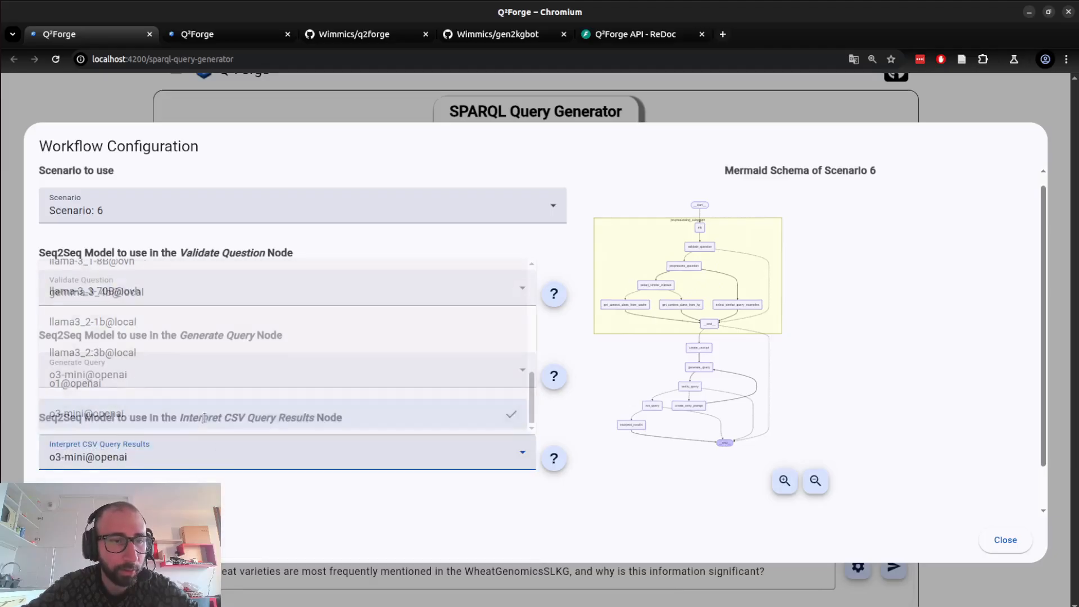
- Check the text embedding model choices and close the workflow configuration
{"action": "scroll", "coordinate": [203, 419], "scroll_direction": "down", "scroll_amount": 1}
{"action": "left_click", "coordinate": [202, 487]}
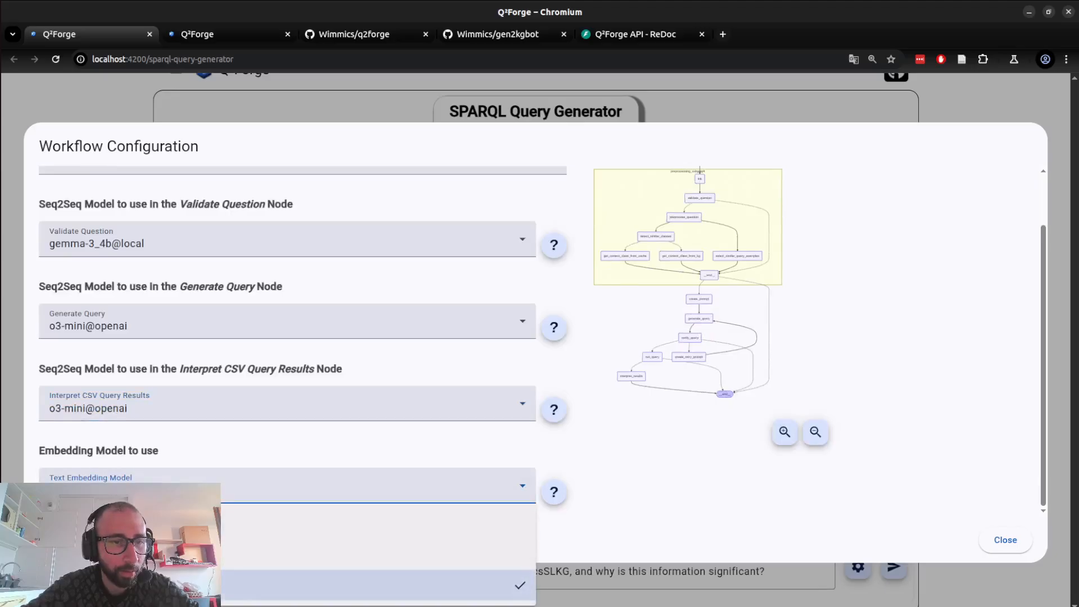
{"action": "left_click", "coordinate": [243, 446]}
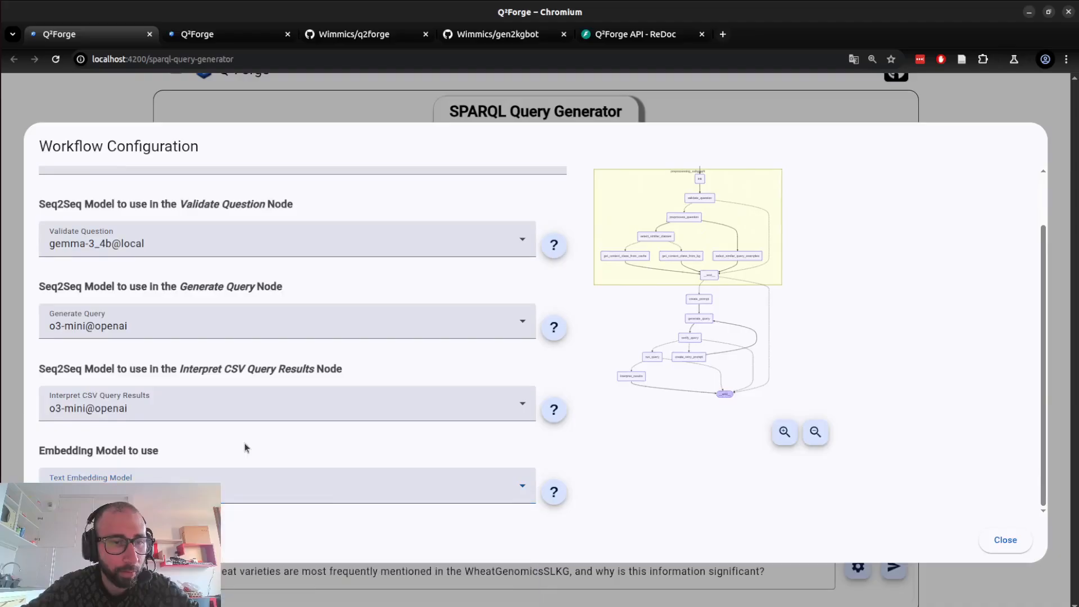
{"action": "mouse_move", "coordinate": [566, 484]}
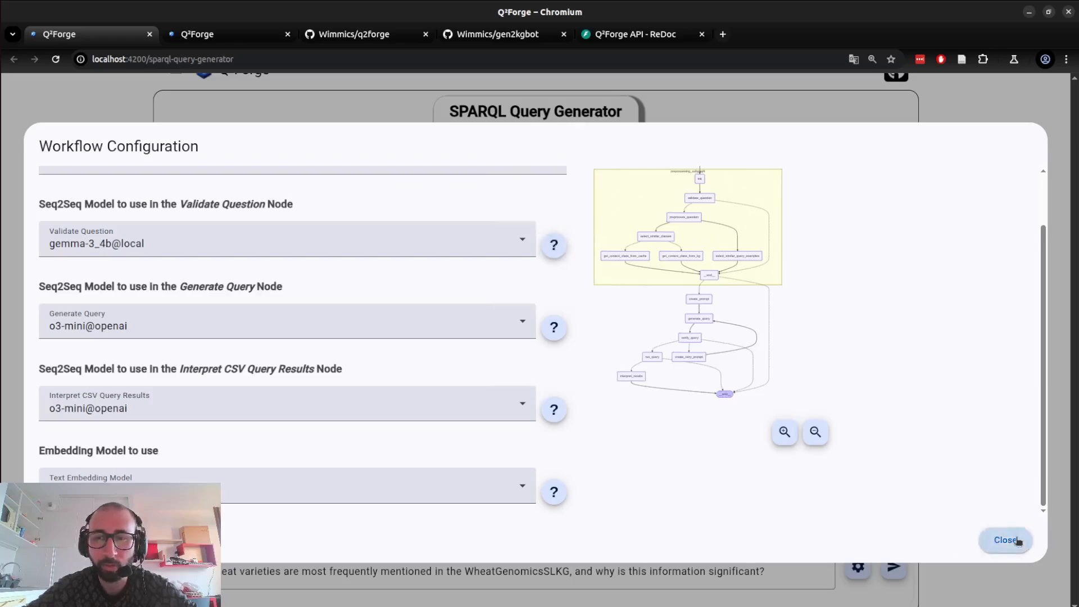
{"action": "left_click", "coordinate": [993, 540]}
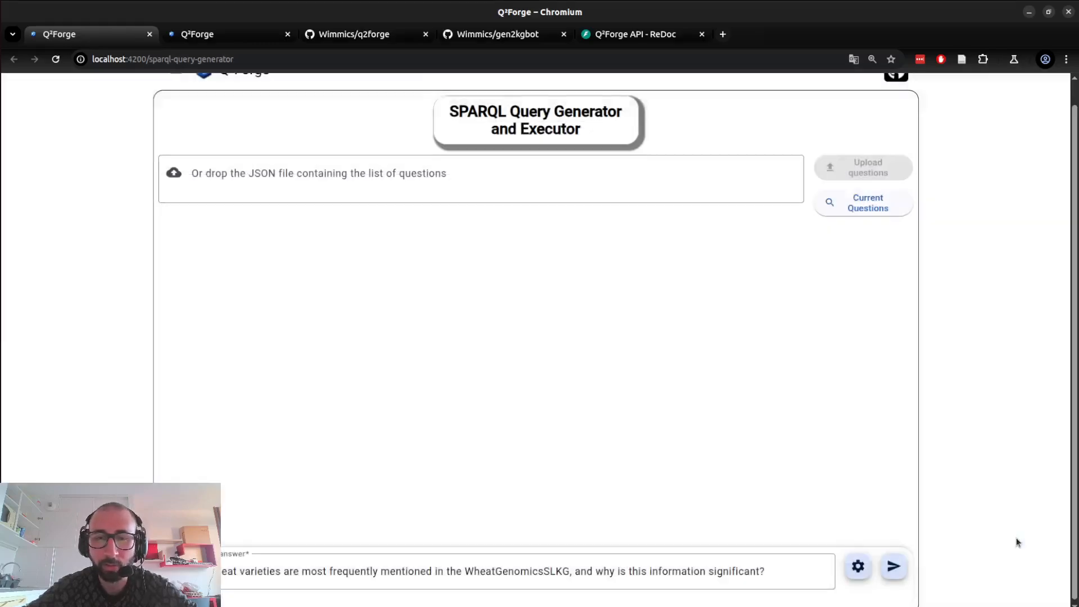
- Run the workflow on the wheat varieties question and collapse all messages to survey the executed nodes
{"action": "left_click", "coordinate": [895, 568]}
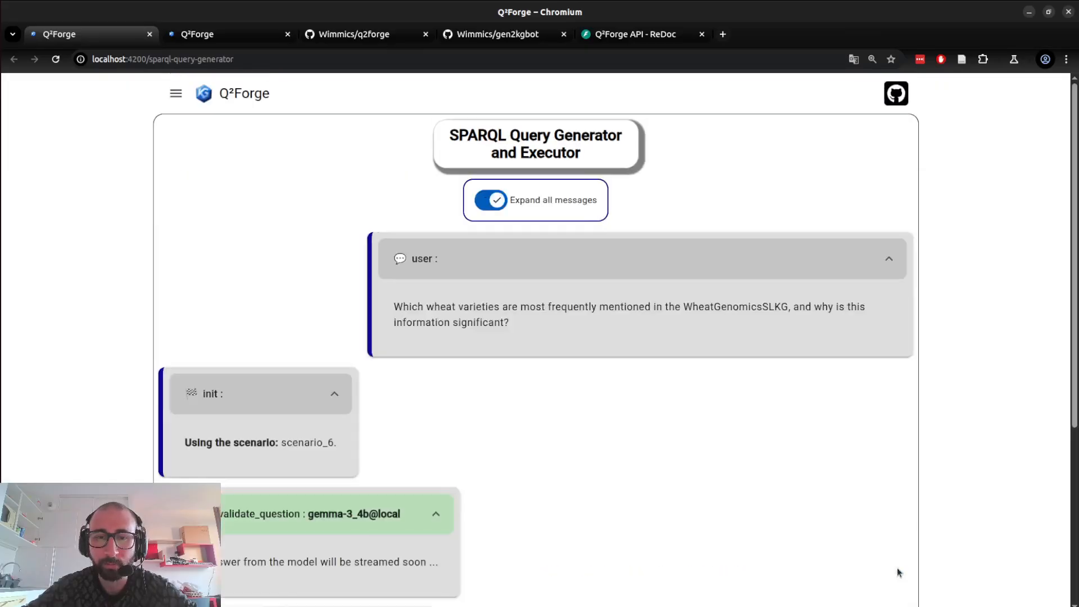
{"action": "left_click", "coordinate": [495, 198]}
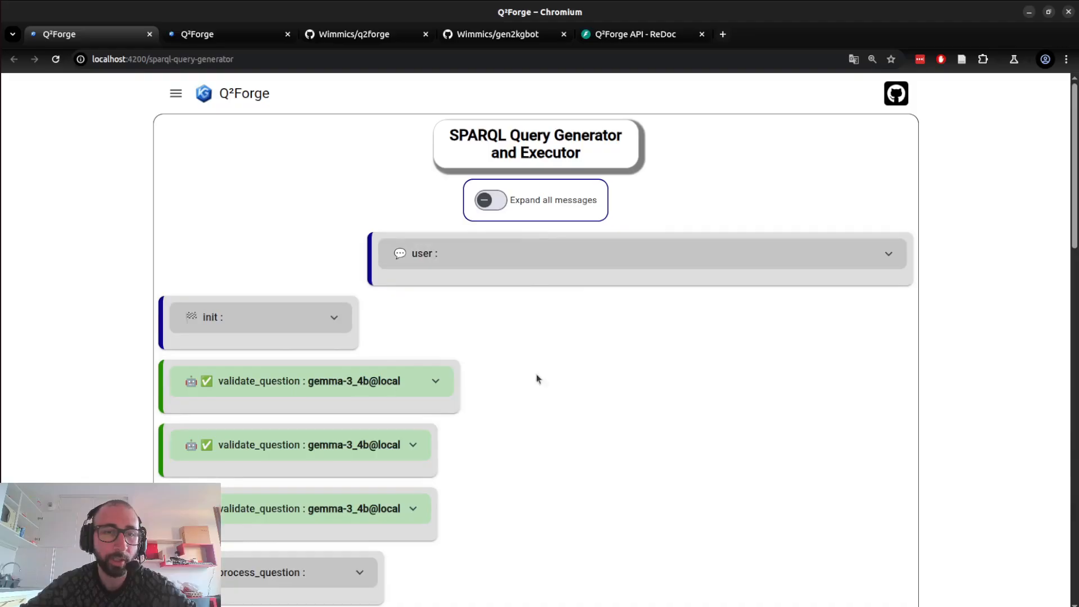
{"action": "scroll", "coordinate": [277, 351], "scroll_direction": "down", "scroll_amount": 20}
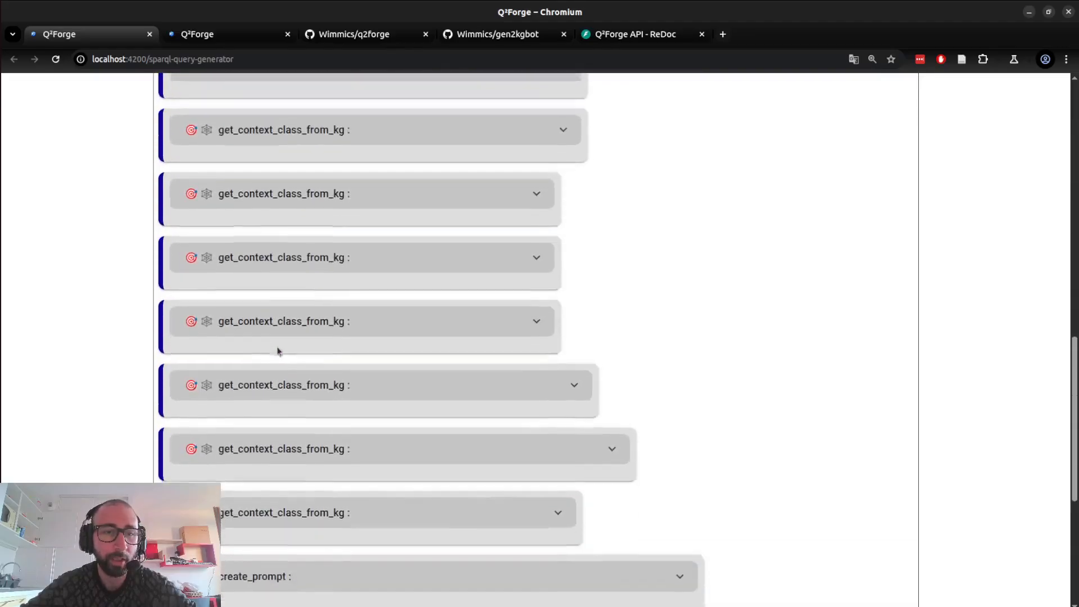
{"action": "scroll", "coordinate": [277, 351], "scroll_direction": "up", "scroll_amount": 8}
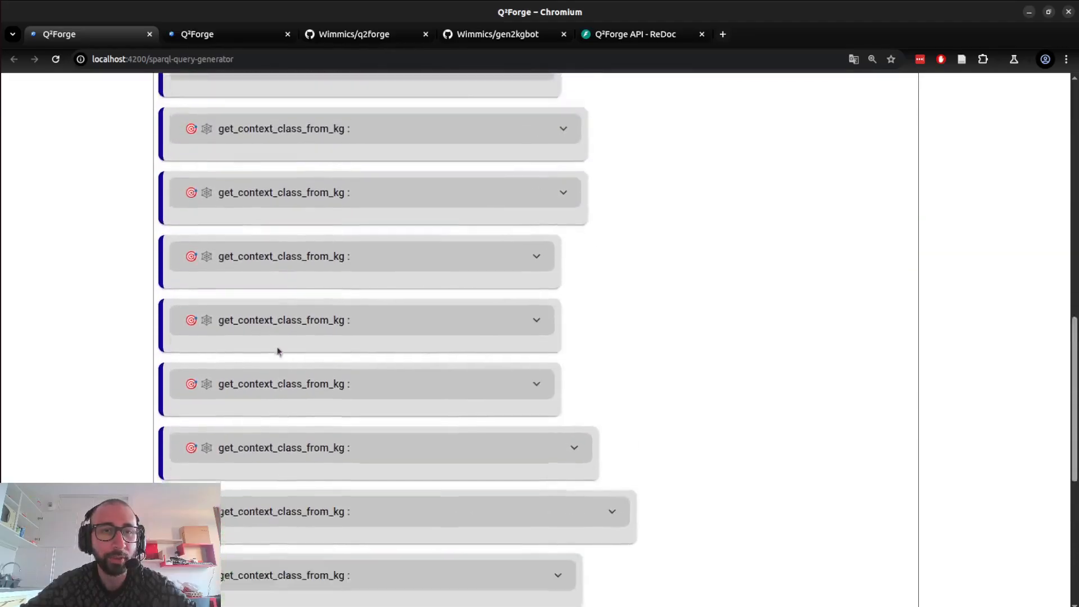
{"action": "scroll", "coordinate": [277, 352], "scroll_direction": "up", "scroll_amount": 10}
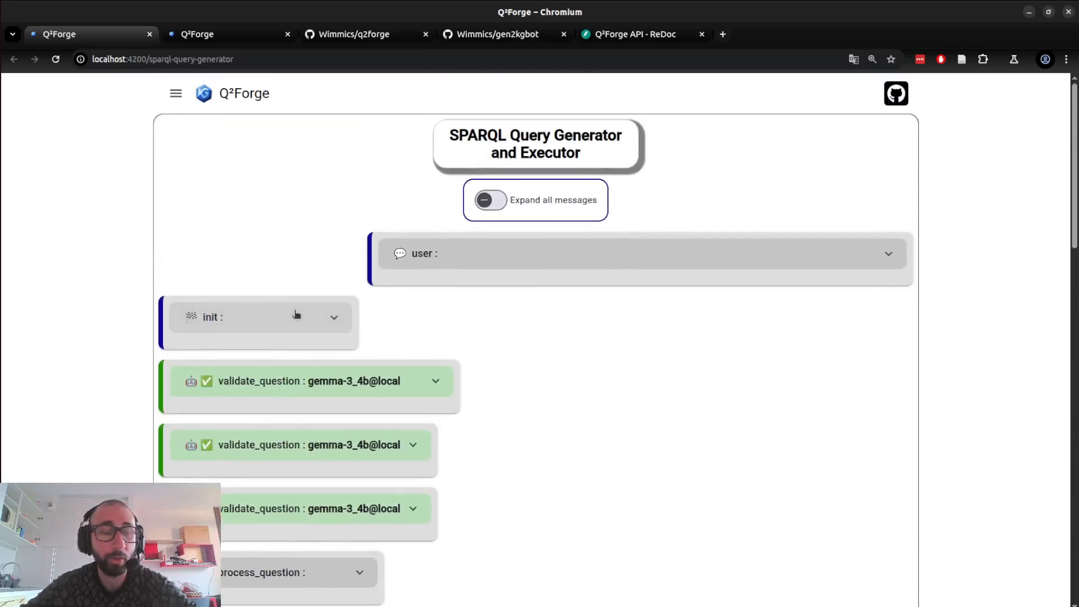
- Expand the user and init messages to review the submitted question and the scenario used
{"action": "left_click", "coordinate": [481, 262]}
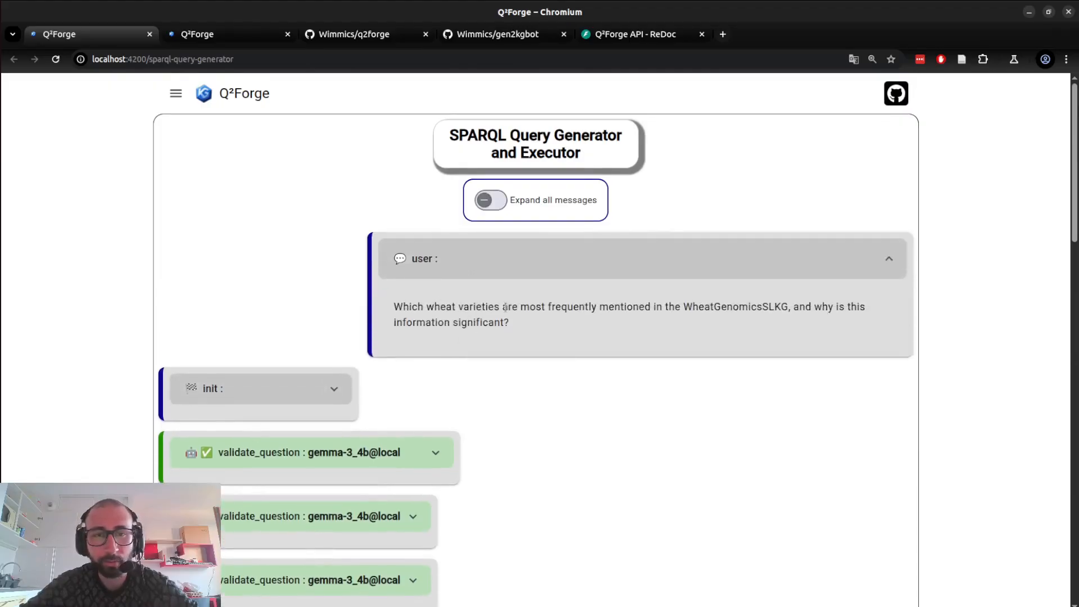
{"action": "left_click", "coordinate": [269, 382]}
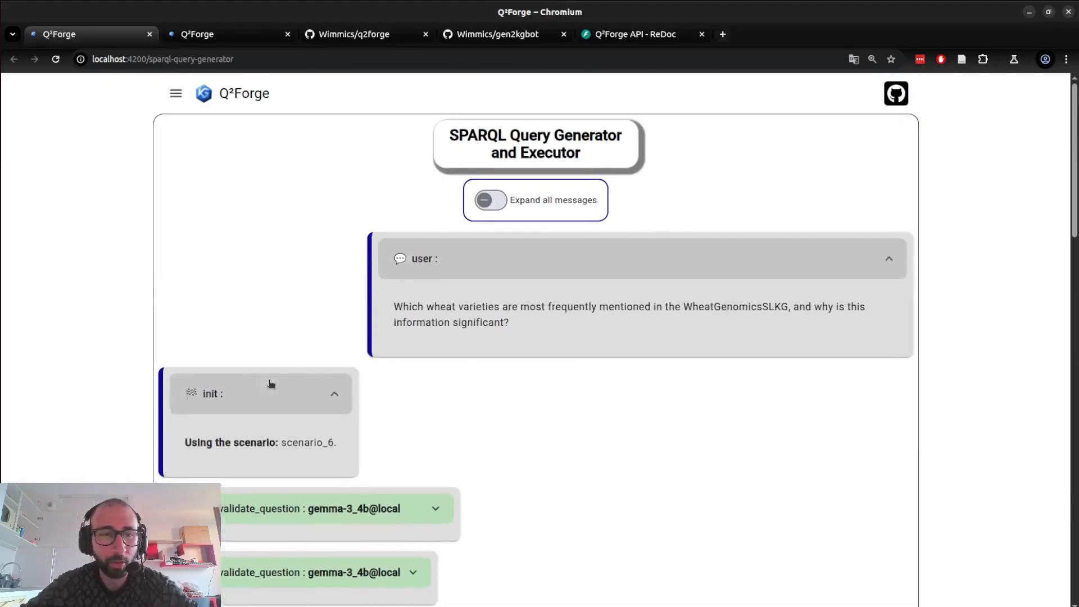
{"action": "scroll", "coordinate": [270, 382], "scroll_direction": "down", "scroll_amount": 1}
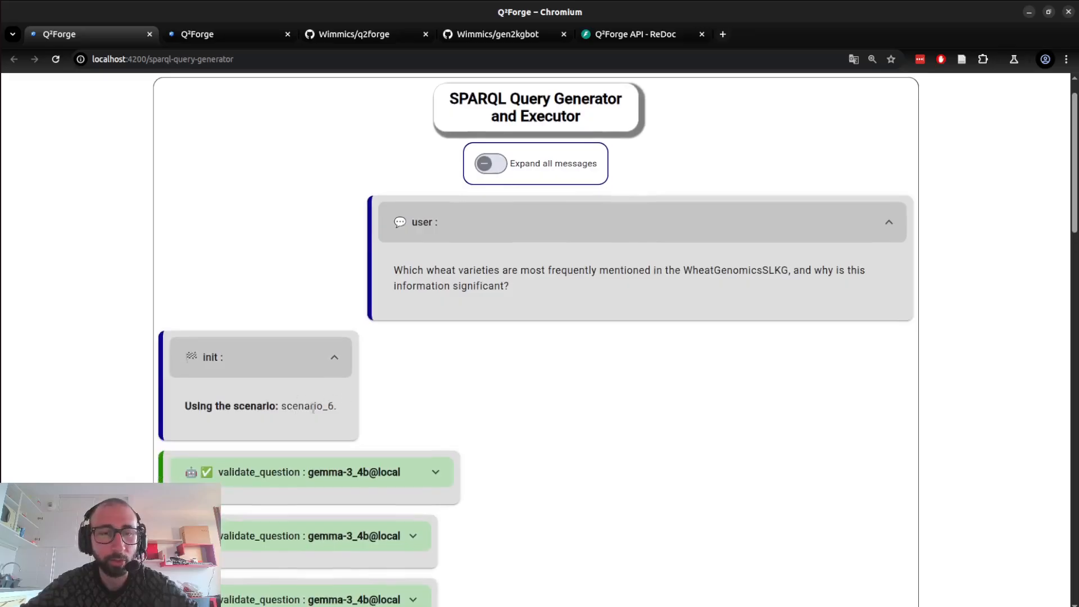
{"action": "scroll", "coordinate": [306, 407], "scroll_direction": "down", "scroll_amount": 3}
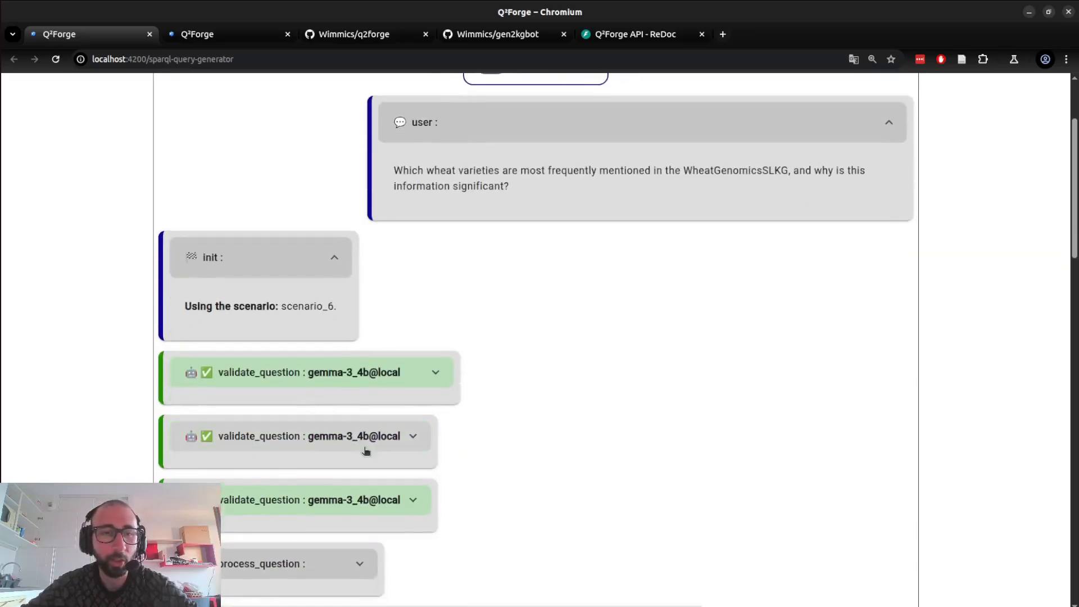
- Inspect the second validate_question message from gemma-3_4b@local and collapse it again
{"action": "left_click", "coordinate": [370, 433]}
{"action": "left_click", "coordinate": [369, 433]}
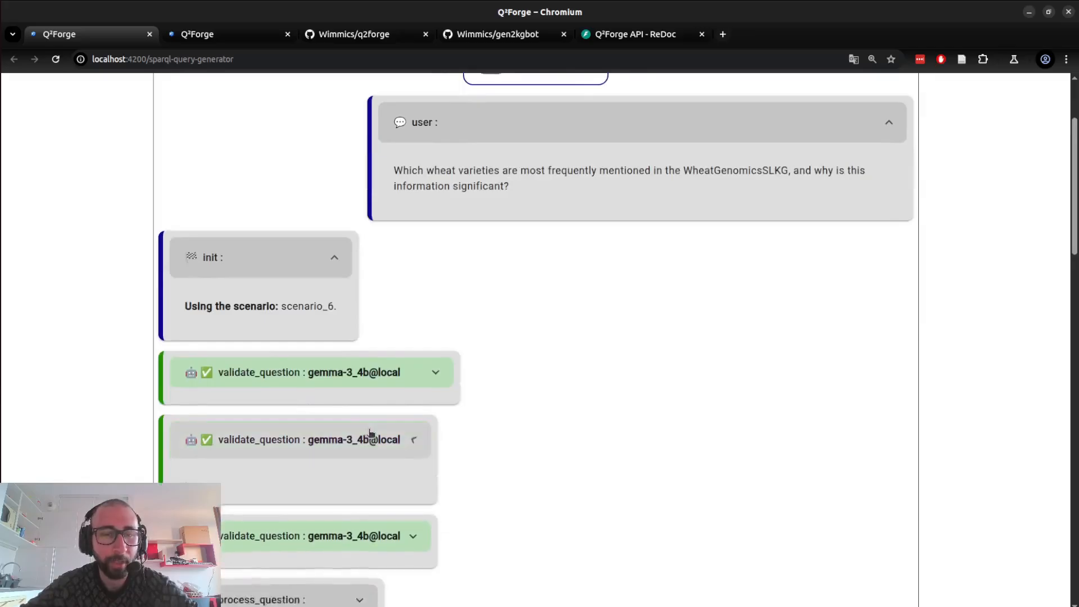
{"action": "scroll", "coordinate": [369, 433], "scroll_direction": "down", "scroll_amount": 3}
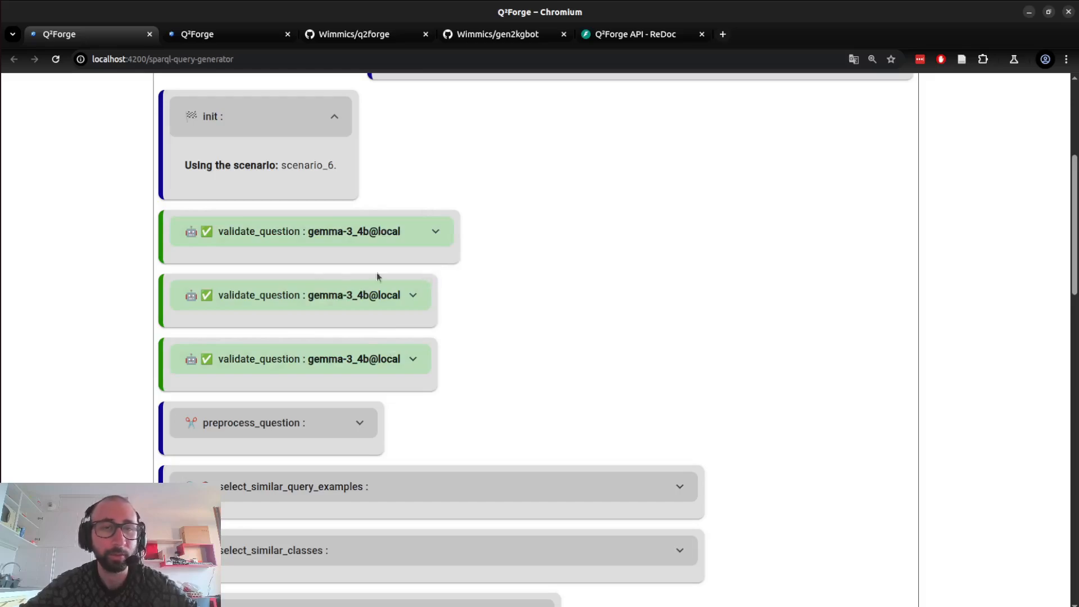
{"action": "left_click", "coordinate": [293, 290]}
{"action": "left_click", "coordinate": [290, 290]}
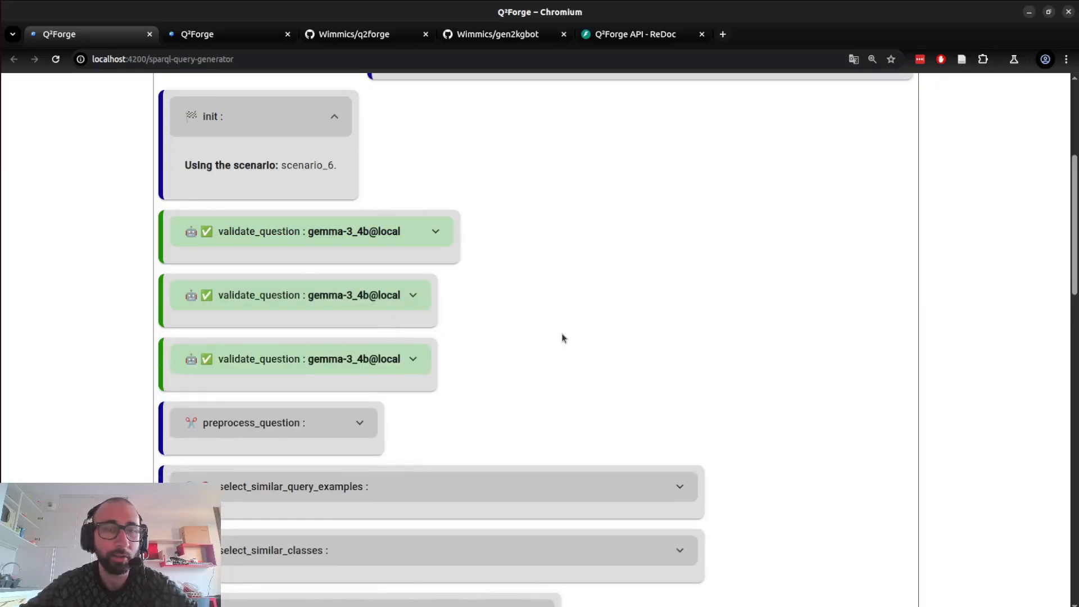
- Return to the submitted wheat varieties question and collapse the user message
{"action": "scroll", "coordinate": [563, 338], "scroll_direction": "up", "scroll_amount": 3}
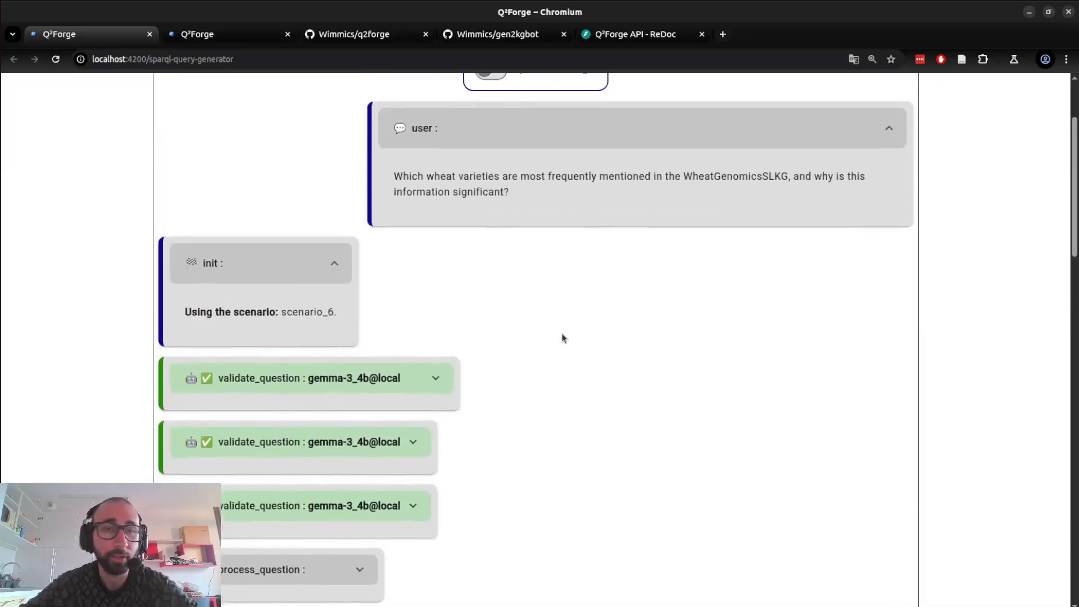
{"action": "left_click", "coordinate": [621, 147]}
{"action": "scroll", "coordinate": [594, 316], "scroll_direction": "down", "scroll_amount": 2}
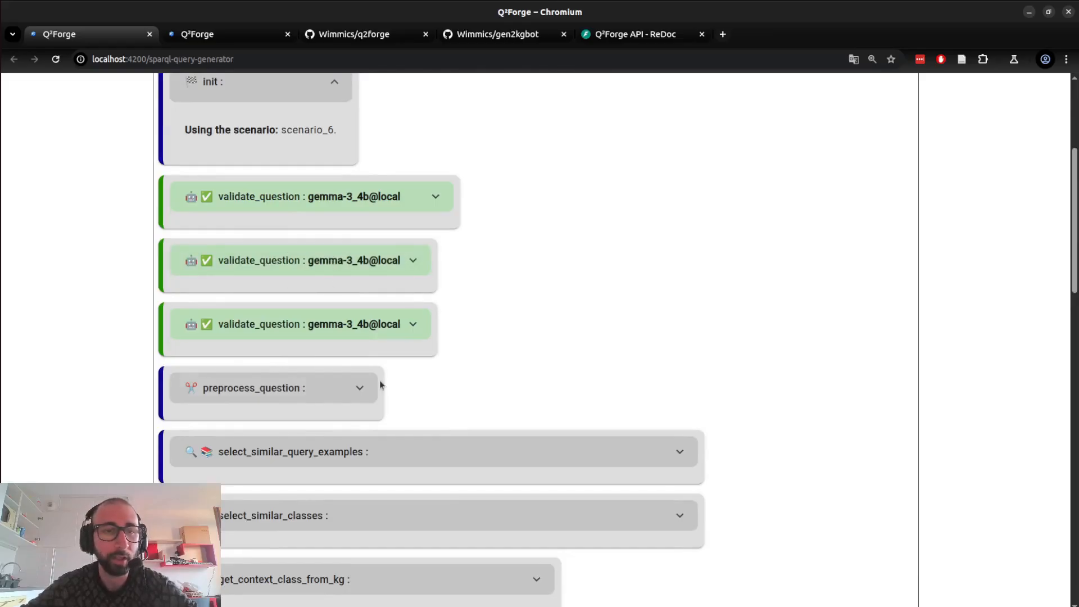
- Examine the relevant entities extracted in the preprocess_question message, then collapse it
{"action": "left_click", "coordinate": [304, 387]}
{"action": "scroll", "coordinate": [304, 388], "scroll_direction": "down", "scroll_amount": 1}
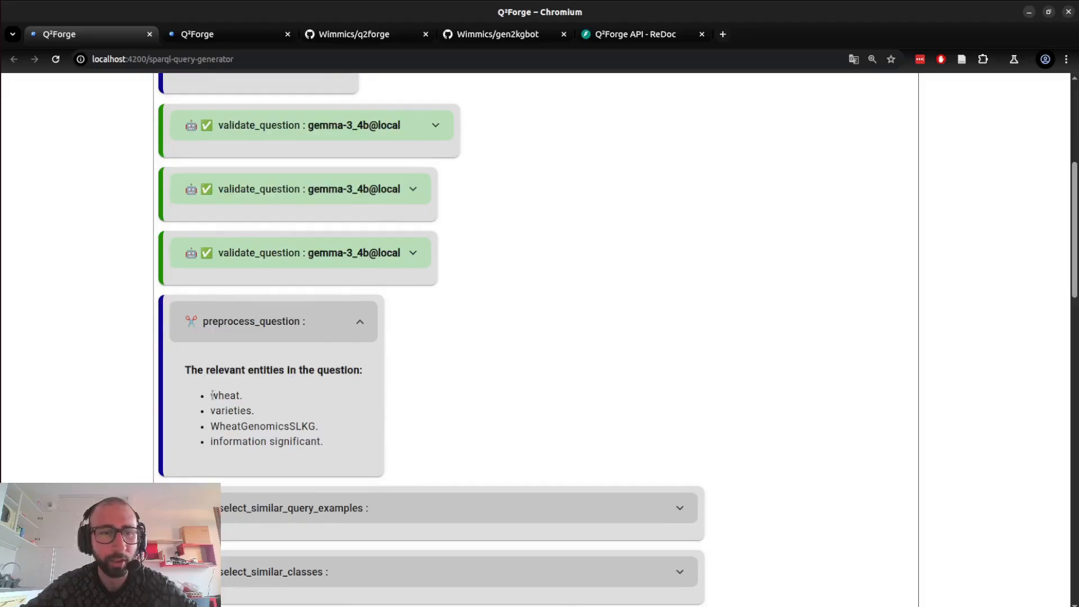
{"action": "left_click_drag", "start_coordinate": [212, 395], "coordinate": [315, 444]}
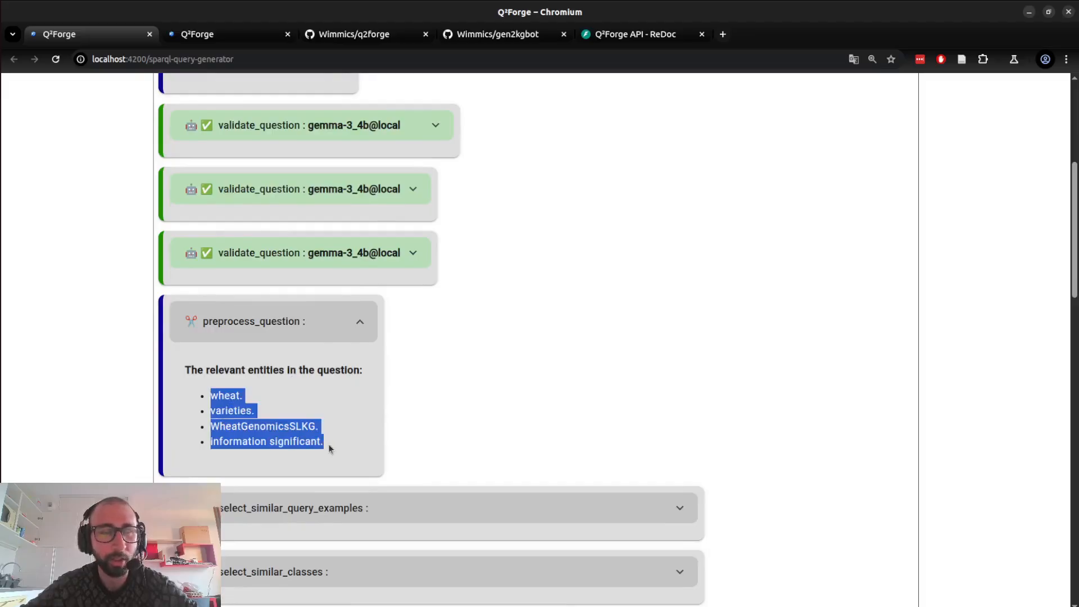
{"action": "left_click", "coordinate": [337, 341]}
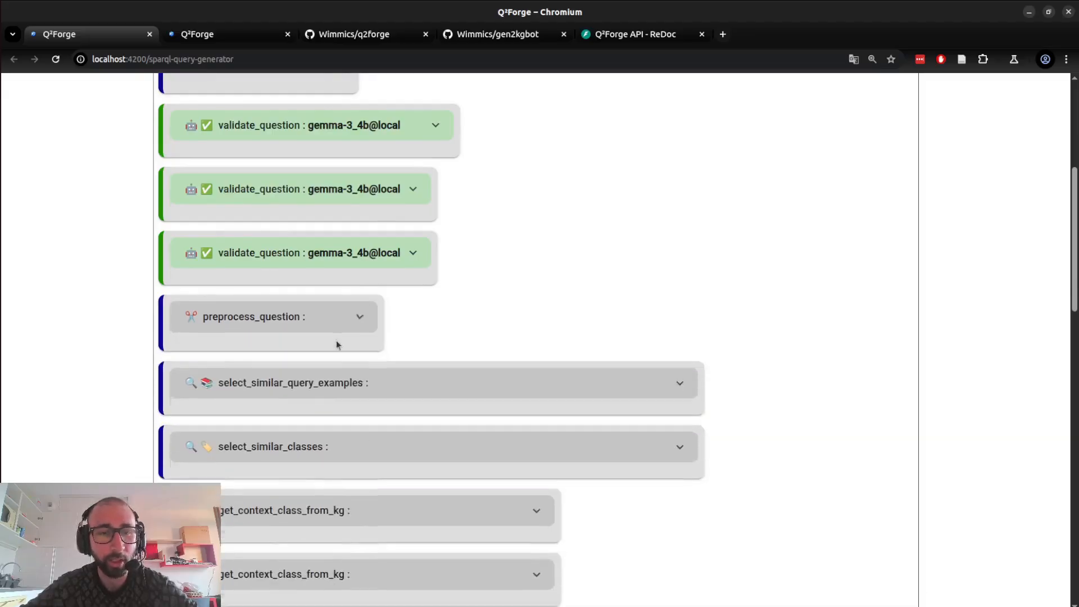
- Examine the relevant SPARQL query examples in the select_similar_query_examples message, then collapse it
{"action": "scroll", "coordinate": [337, 341], "scroll_direction": "down", "scroll_amount": 1}
{"action": "left_click", "coordinate": [357, 332]}
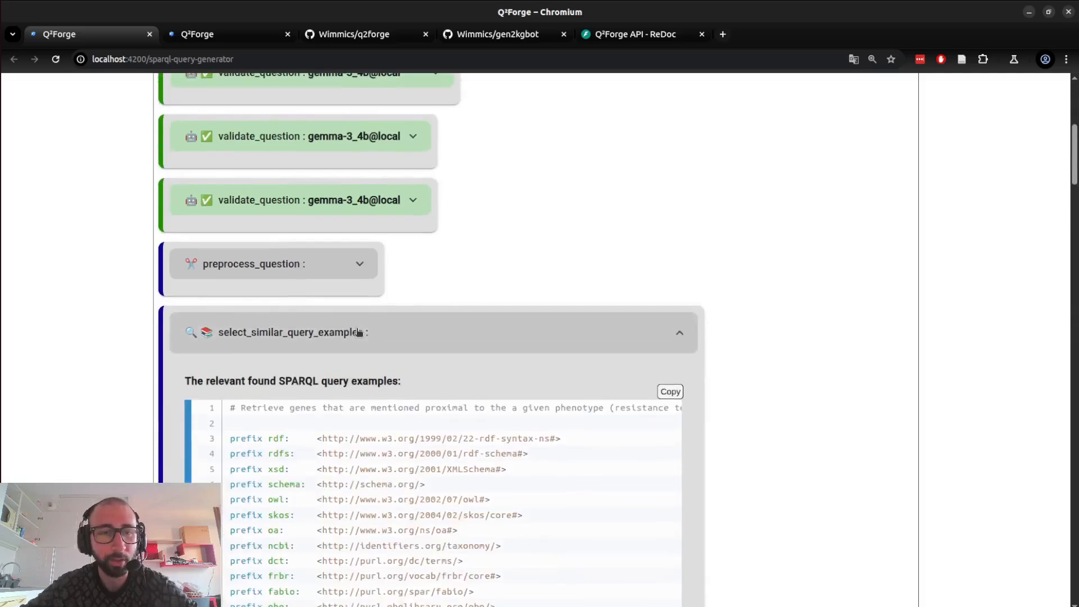
{"action": "scroll", "coordinate": [87, 372], "scroll_direction": "down", "scroll_amount": 5}
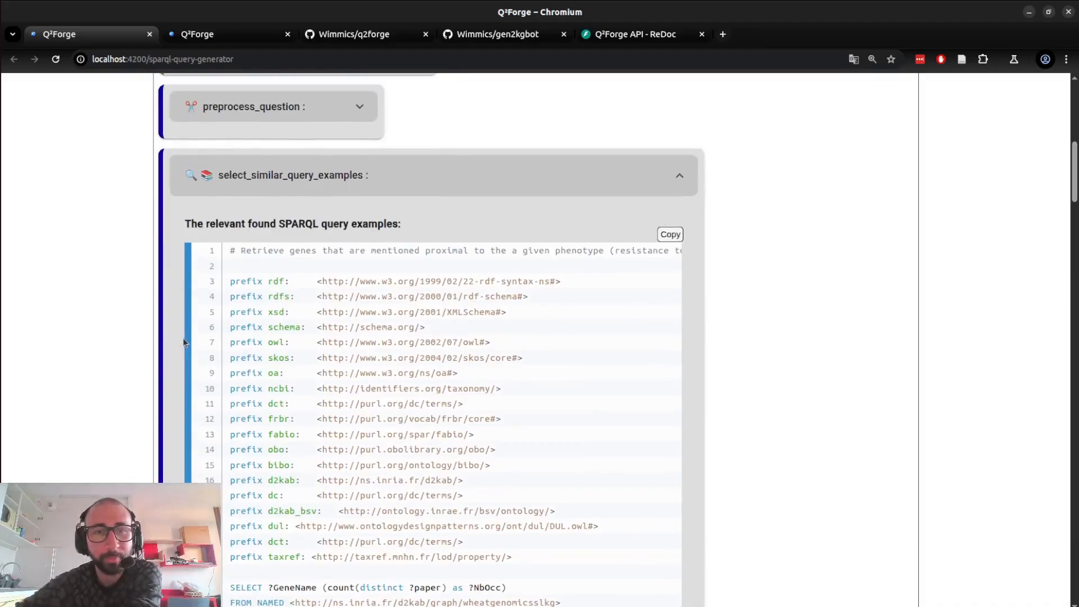
{"action": "scroll", "coordinate": [184, 338], "scroll_direction": "down", "scroll_amount": 12}
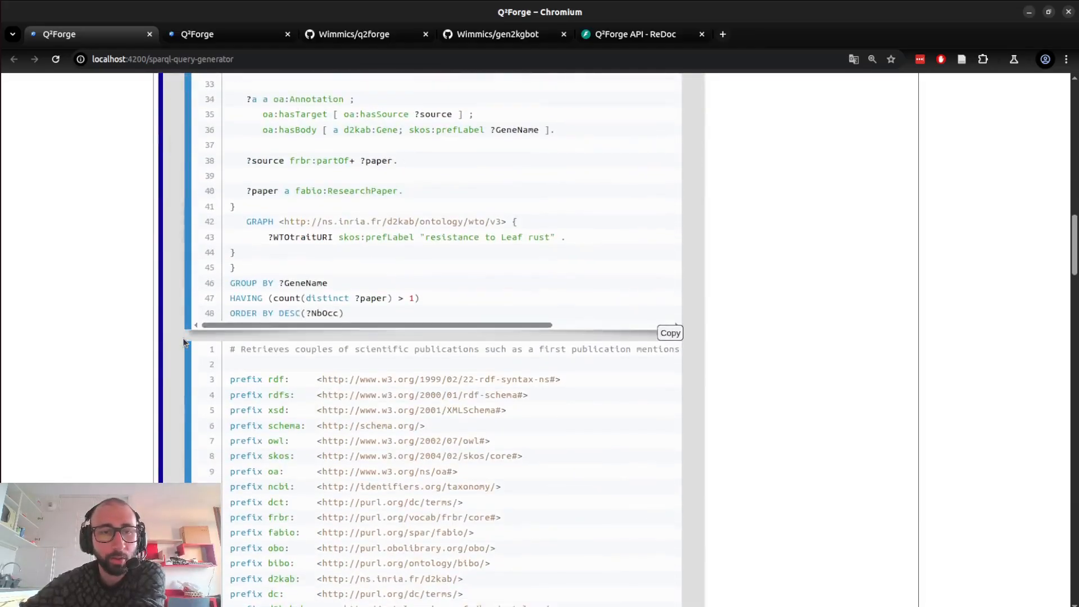
{"action": "scroll", "coordinate": [183, 338], "scroll_direction": "down", "scroll_amount": 2}
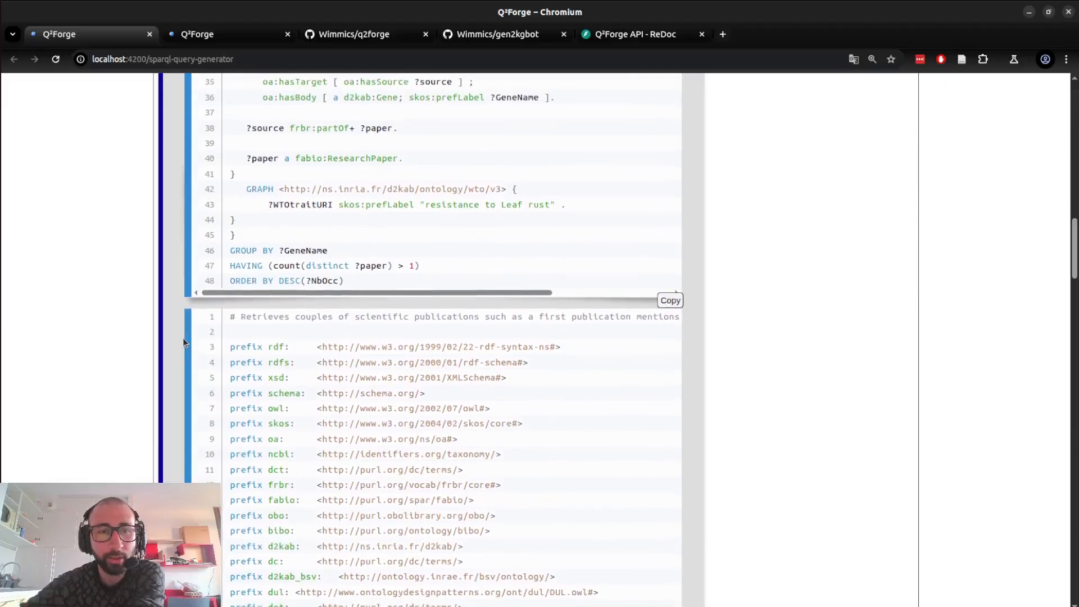
{"action": "scroll", "coordinate": [183, 339], "scroll_direction": "down", "scroll_amount": 3}
{"action": "scroll", "coordinate": [184, 339], "scroll_direction": "down", "scroll_amount": 14}
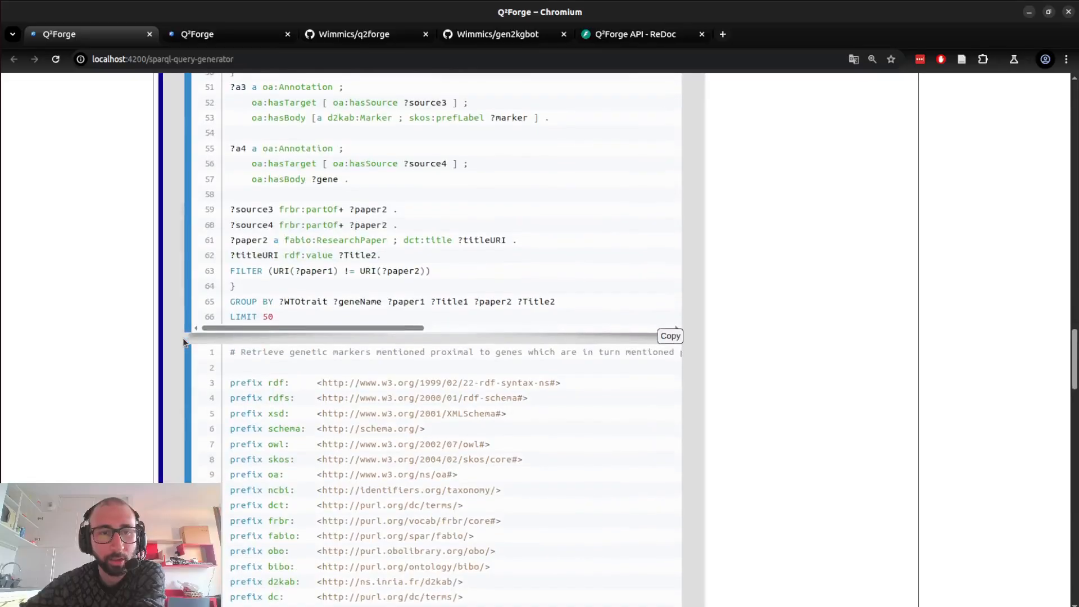
{"action": "scroll", "coordinate": [183, 338], "scroll_direction": "up", "scroll_amount": 15}
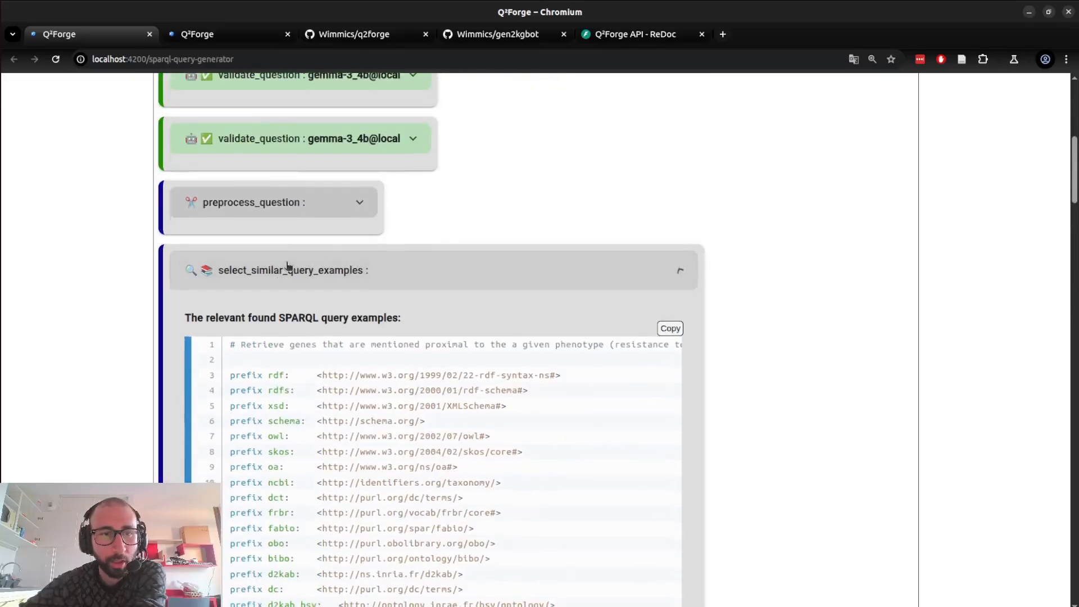
{"action": "left_click", "coordinate": [289, 266]}
{"action": "scroll", "coordinate": [456, 202], "scroll_direction": "up", "scroll_amount": 8}
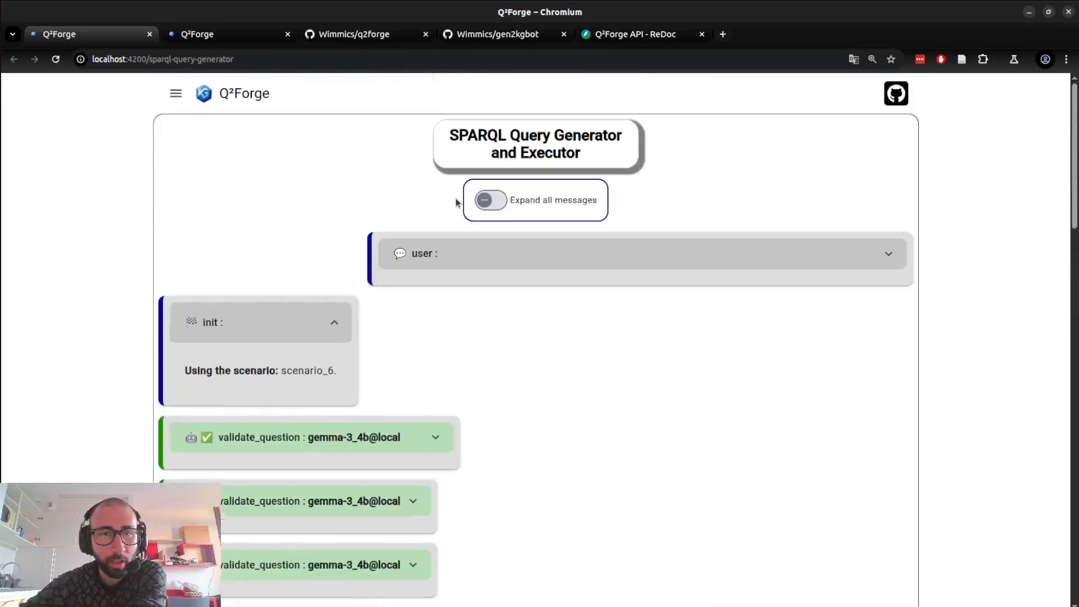
- Reopen the submitted question in the user message, then examine the retrieved classes in the select_similar_classes message and collapse that message
{"action": "left_click", "coordinate": [514, 269]}
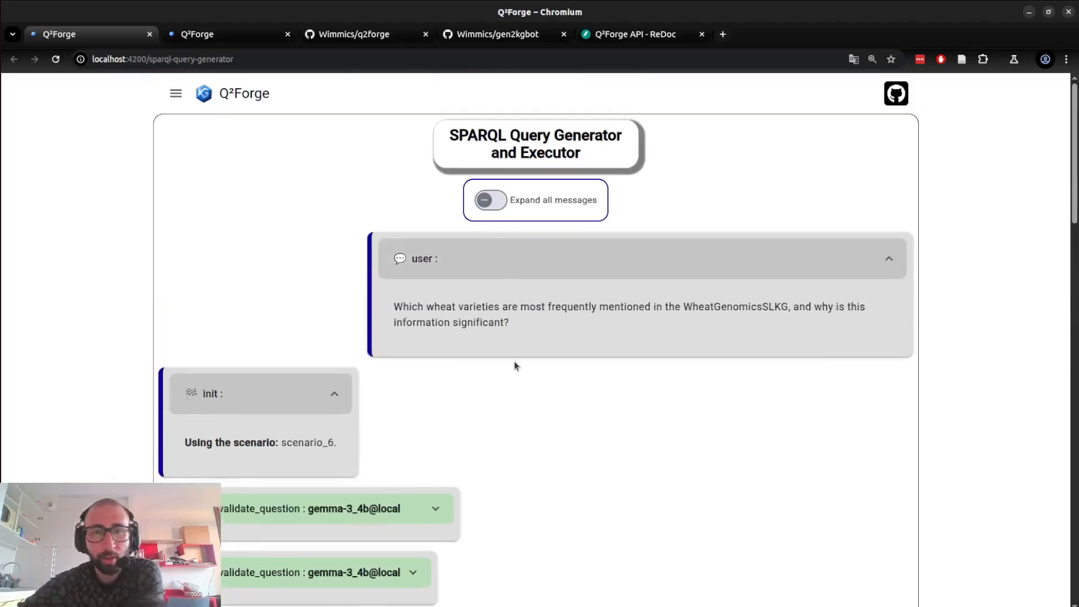
{"action": "scroll", "coordinate": [515, 366], "scroll_direction": "down", "scroll_amount": 2}
{"action": "scroll", "coordinate": [515, 366], "scroll_direction": "down", "scroll_amount": 9}
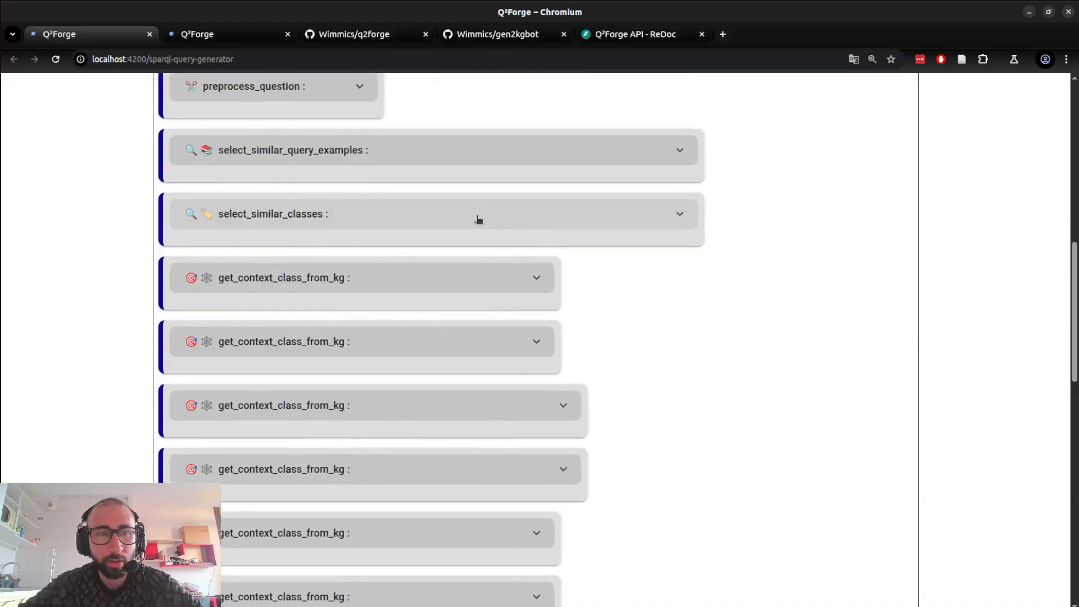
{"action": "left_click", "coordinate": [383, 219]}
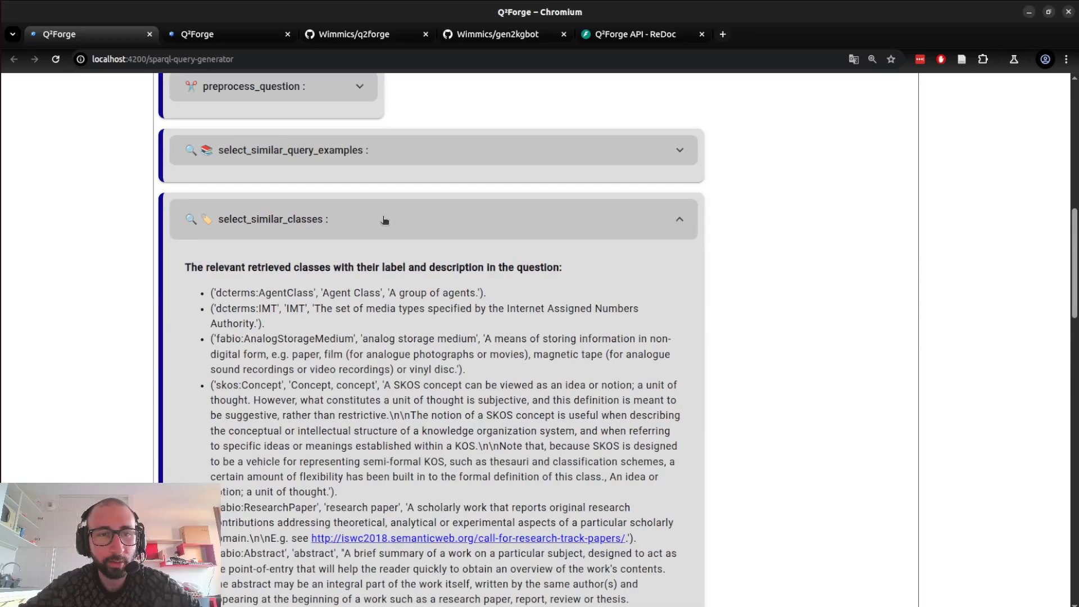
{"action": "left_click", "coordinate": [387, 219]}
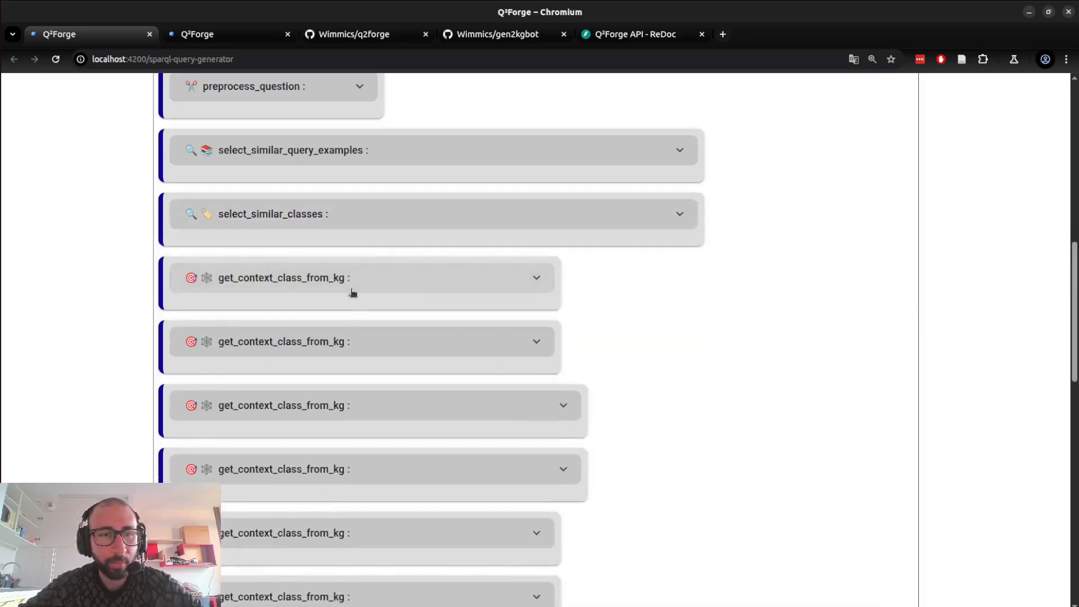
- Examine the class contexts in the first and third get_context_class_from_kg messages, collapsing each one after viewing
{"action": "scroll", "coordinate": [354, 294], "scroll_direction": "down", "scroll_amount": 1}
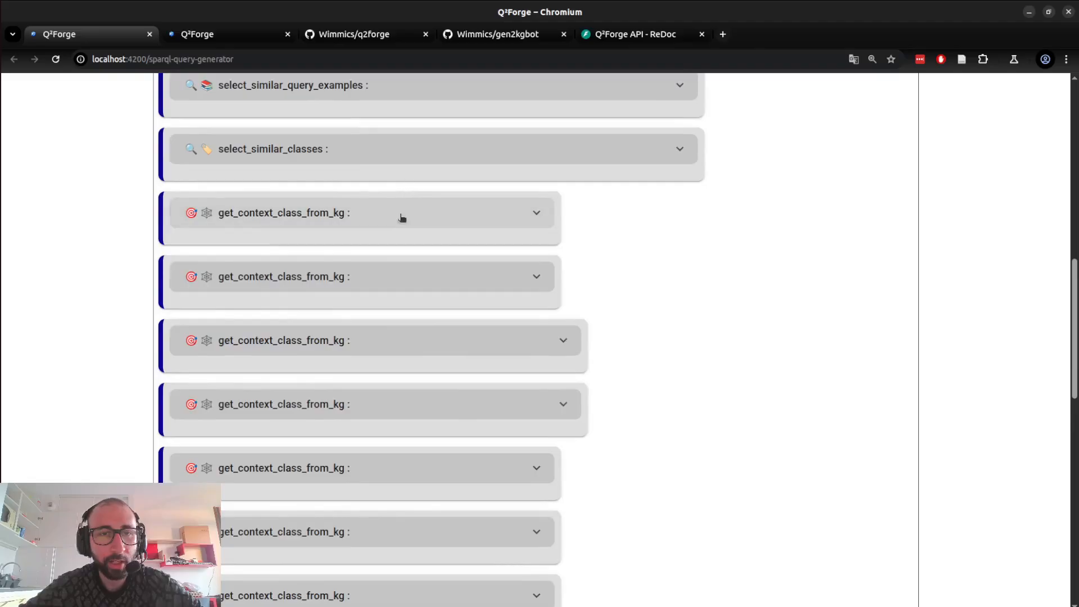
{"action": "left_click", "coordinate": [401, 218]}
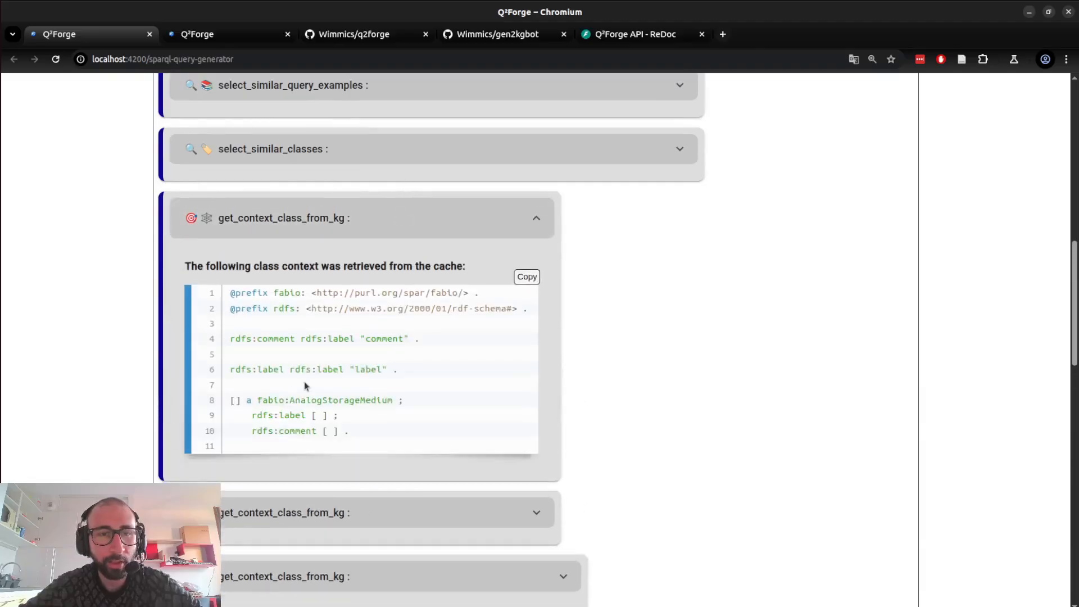
{"action": "left_click", "coordinate": [356, 218]}
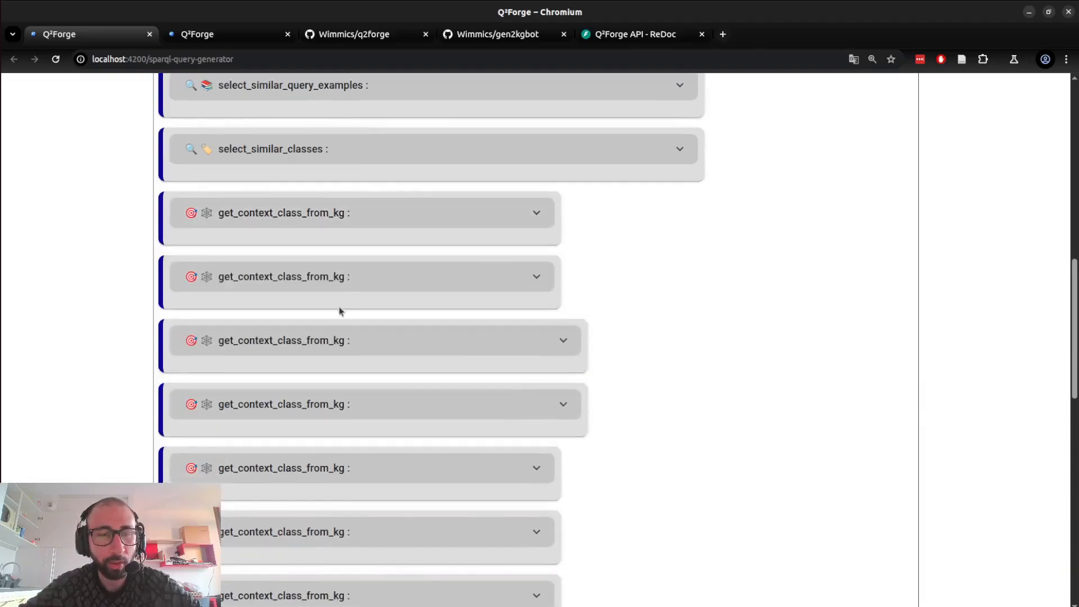
{"action": "left_click", "coordinate": [338, 343]}
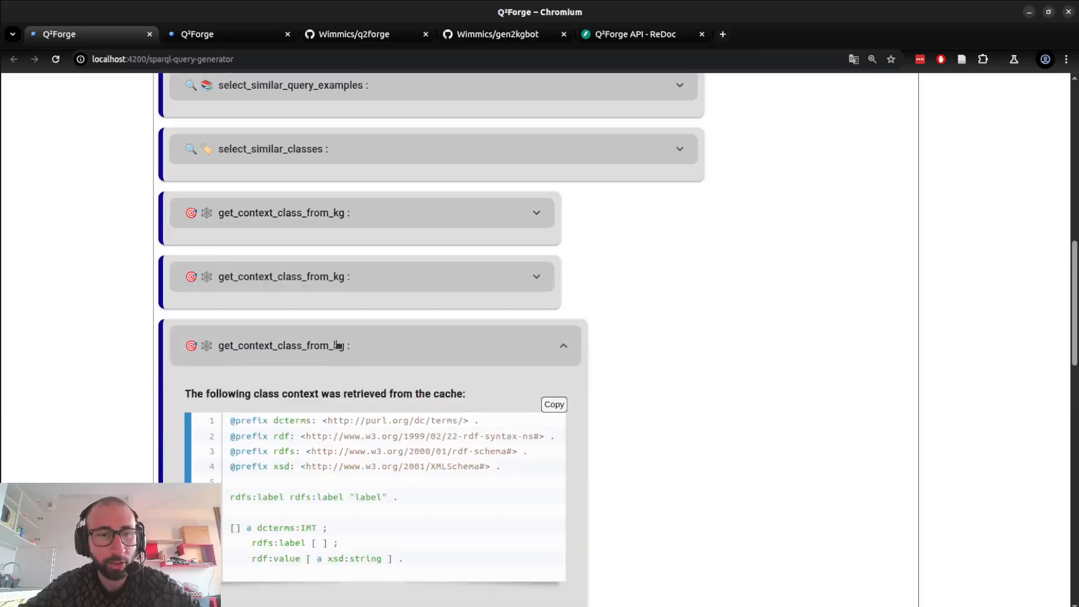
{"action": "left_click", "coordinate": [338, 345]}
- Expand the second generate_query message from o3-mini@openai and read through the generated SPARQL query
{"action": "scroll", "coordinate": [337, 345], "scroll_direction": "down", "scroll_amount": 7}
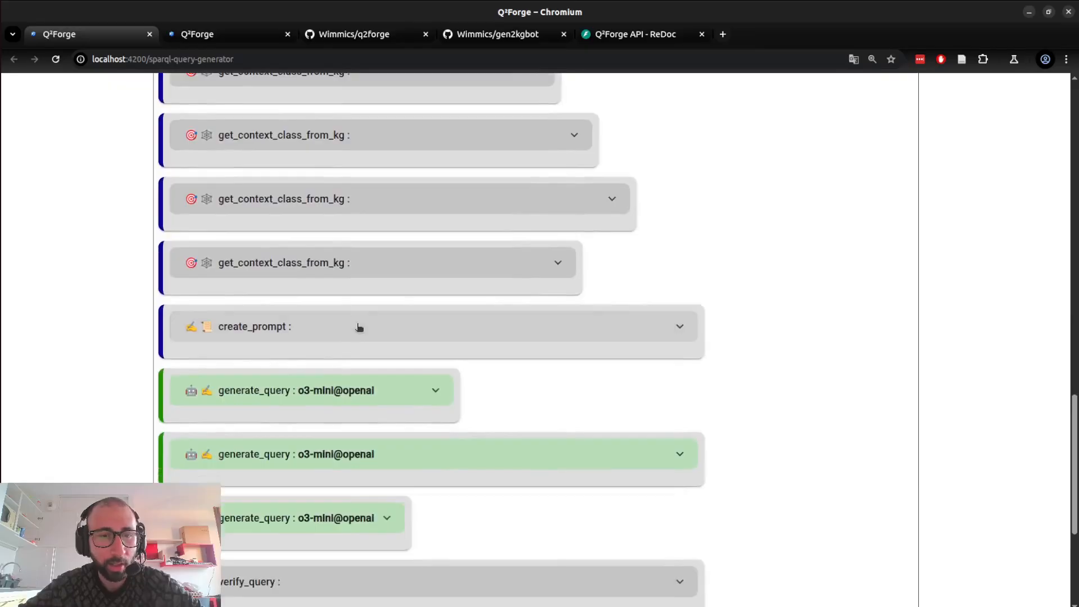
{"action": "scroll", "coordinate": [409, 382], "scroll_direction": "down", "scroll_amount": 2}
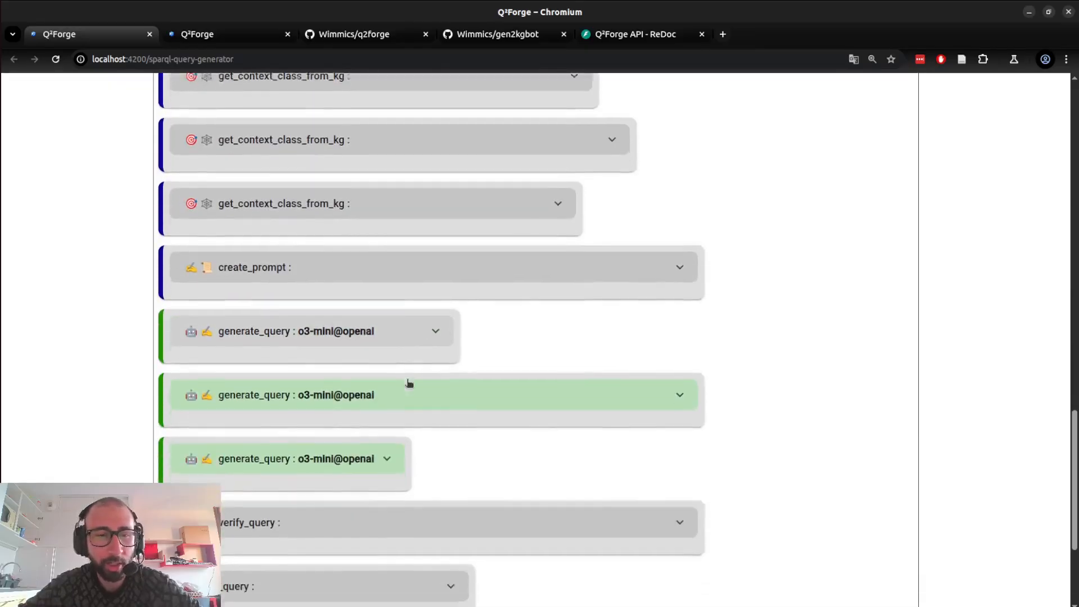
{"action": "scroll", "coordinate": [382, 369], "scroll_direction": "down", "scroll_amount": 4}
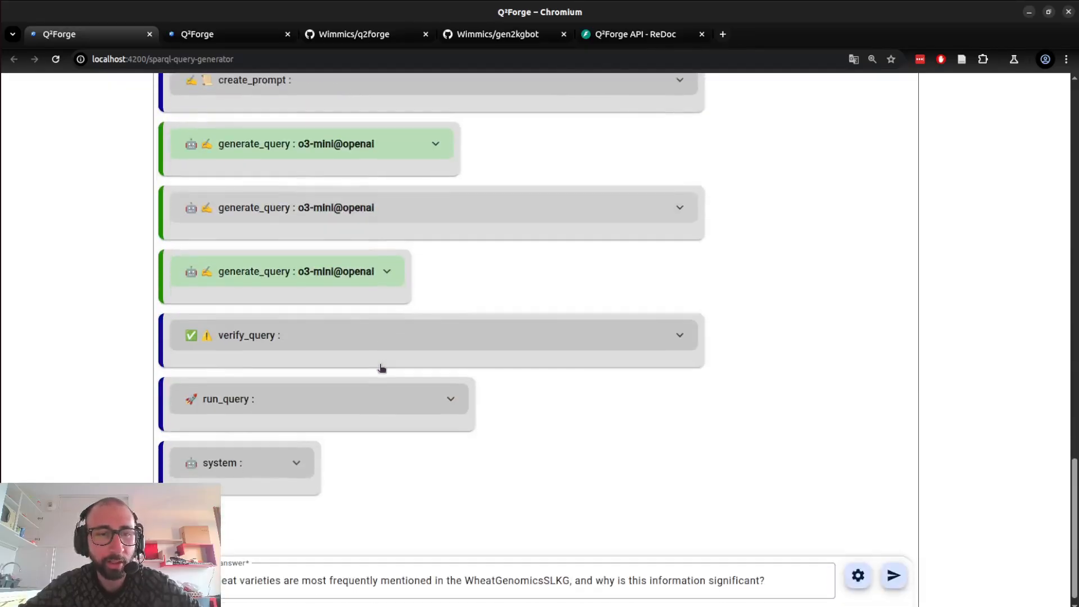
{"action": "left_click", "coordinate": [331, 212]}
{"action": "scroll", "coordinate": [312, 337], "scroll_direction": "down", "scroll_amount": 3}
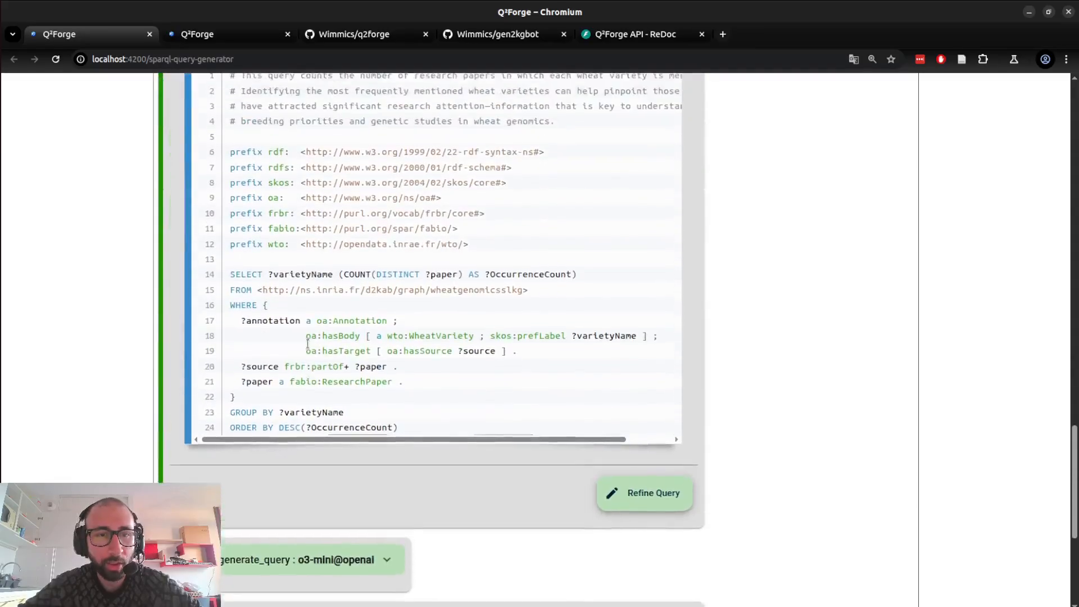
{"action": "scroll", "coordinate": [308, 344], "scroll_direction": "up", "scroll_amount": 2}
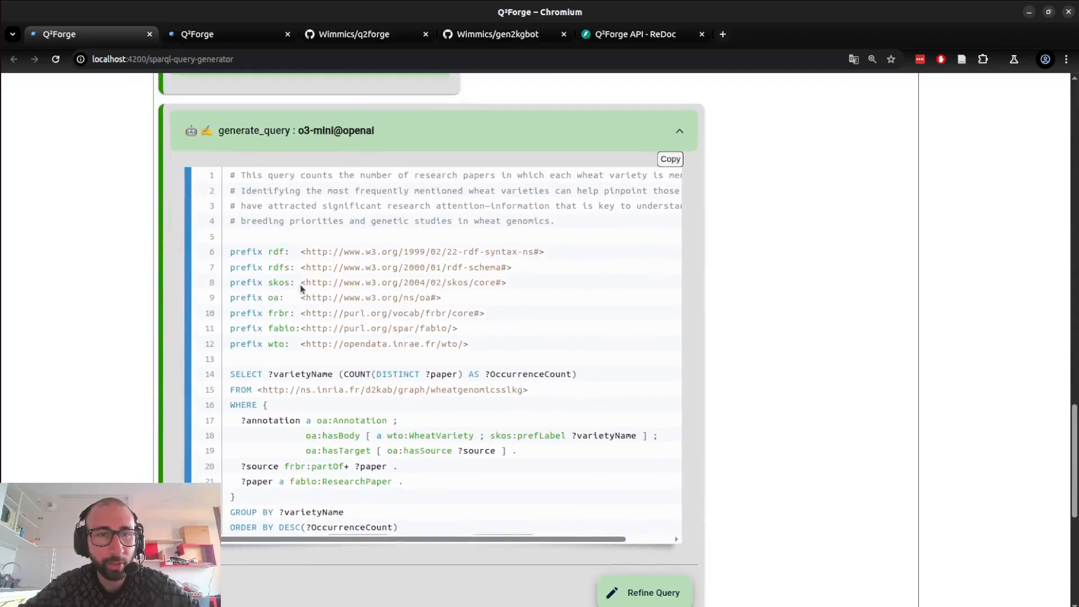
{"action": "scroll", "coordinate": [360, 400], "scroll_direction": "down", "scroll_amount": 2}
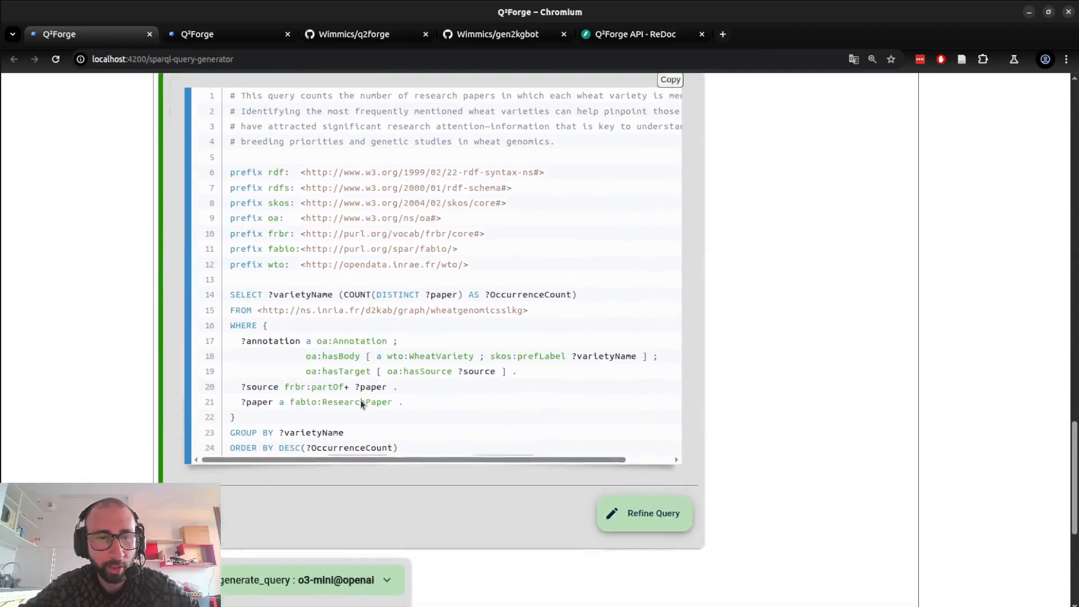
{"action": "scroll", "coordinate": [361, 400], "scroll_direction": "up", "scroll_amount": 2}
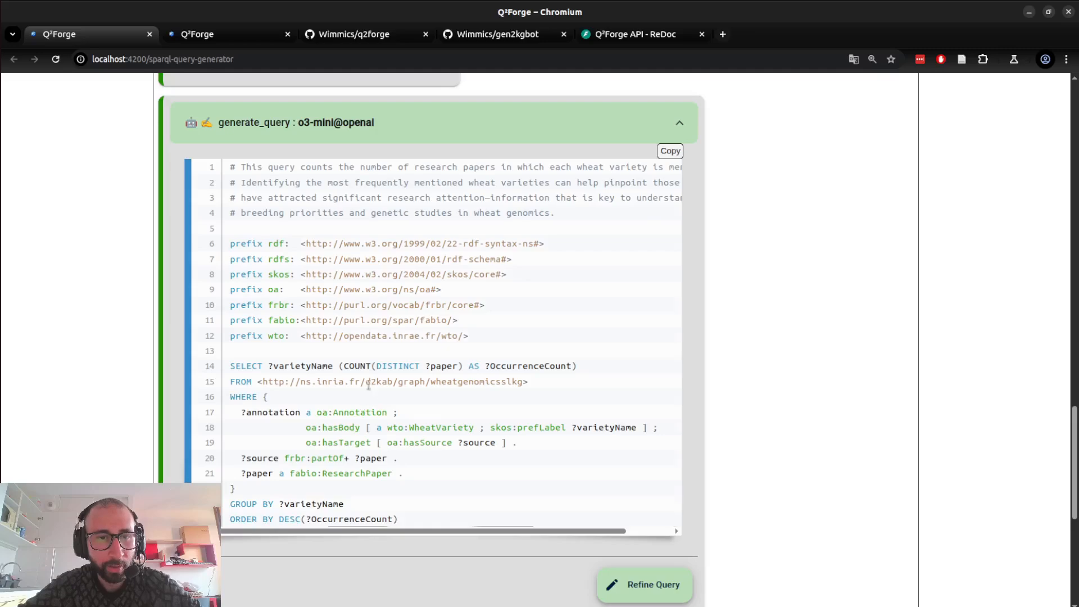
- Expand the verify_query message and review the SPARQL query submitted for verification
{"action": "scroll", "coordinate": [363, 397], "scroll_direction": "down", "scroll_amount": 5}
{"action": "left_click", "coordinate": [300, 415]}
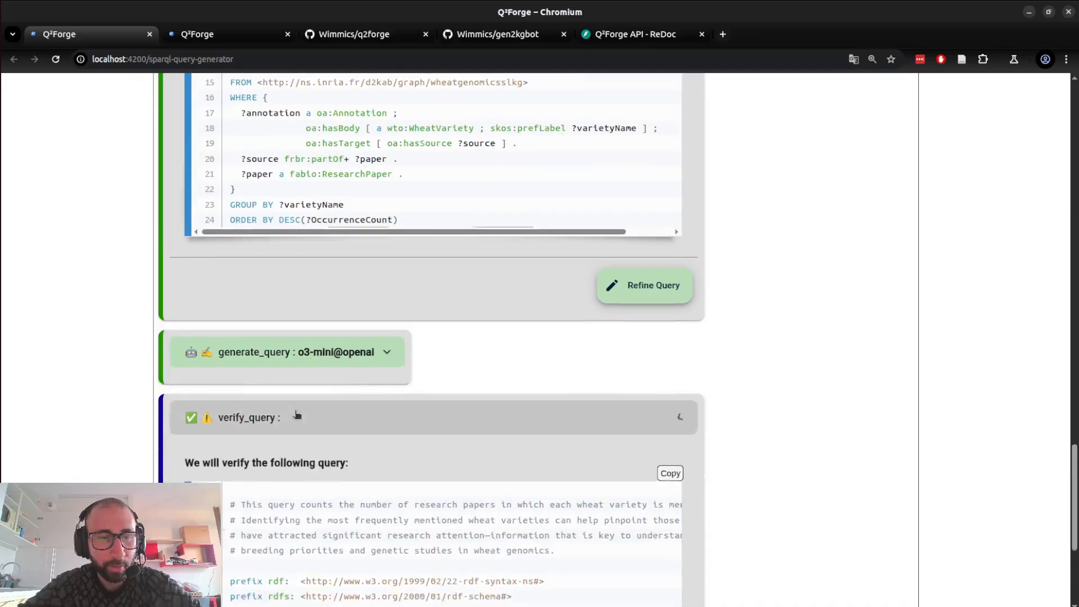
{"action": "scroll", "coordinate": [296, 415], "scroll_direction": "down", "scroll_amount": 3}
{"action": "scroll", "coordinate": [297, 415], "scroll_direction": "down", "scroll_amount": 4}
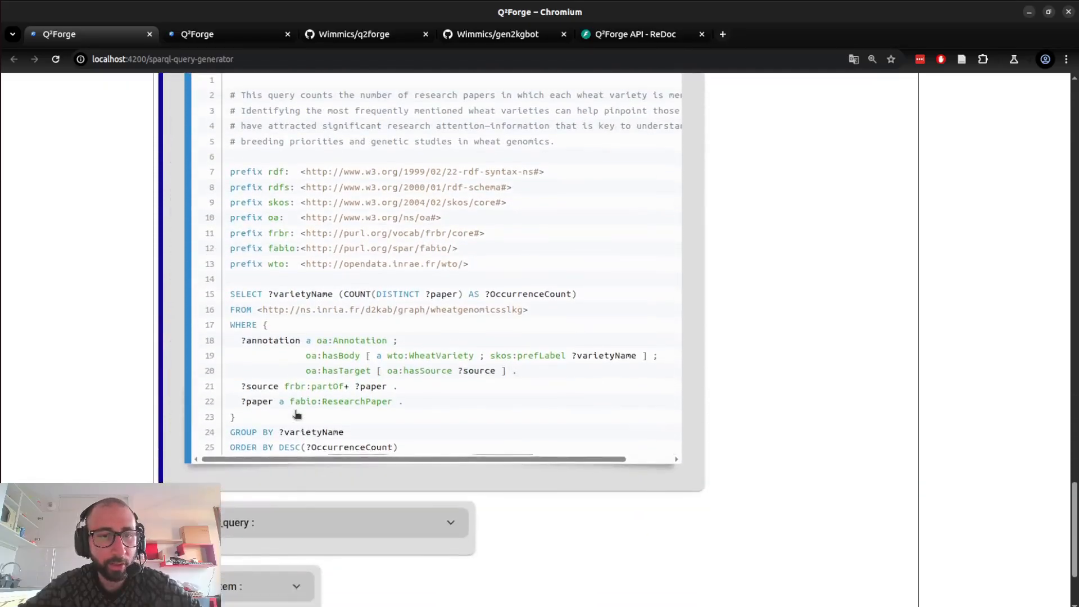
{"action": "scroll", "coordinate": [297, 415], "scroll_direction": "up", "scroll_amount": 3}
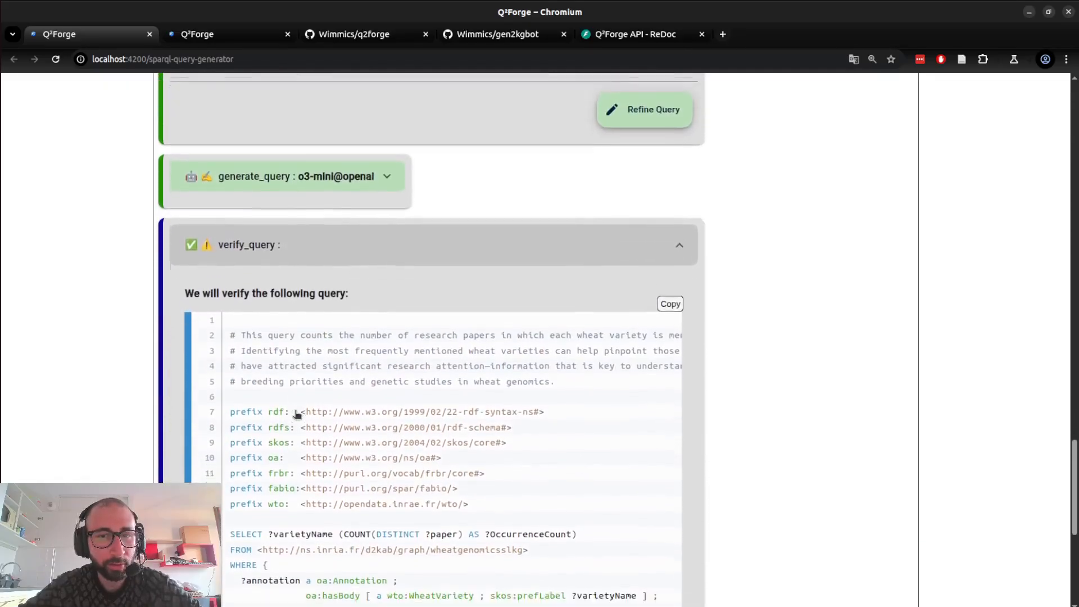
{"action": "scroll", "coordinate": [297, 415], "scroll_direction": "down", "scroll_amount": 3}
{"action": "scroll", "coordinate": [297, 415], "scroll_direction": "down", "scroll_amount": 2}
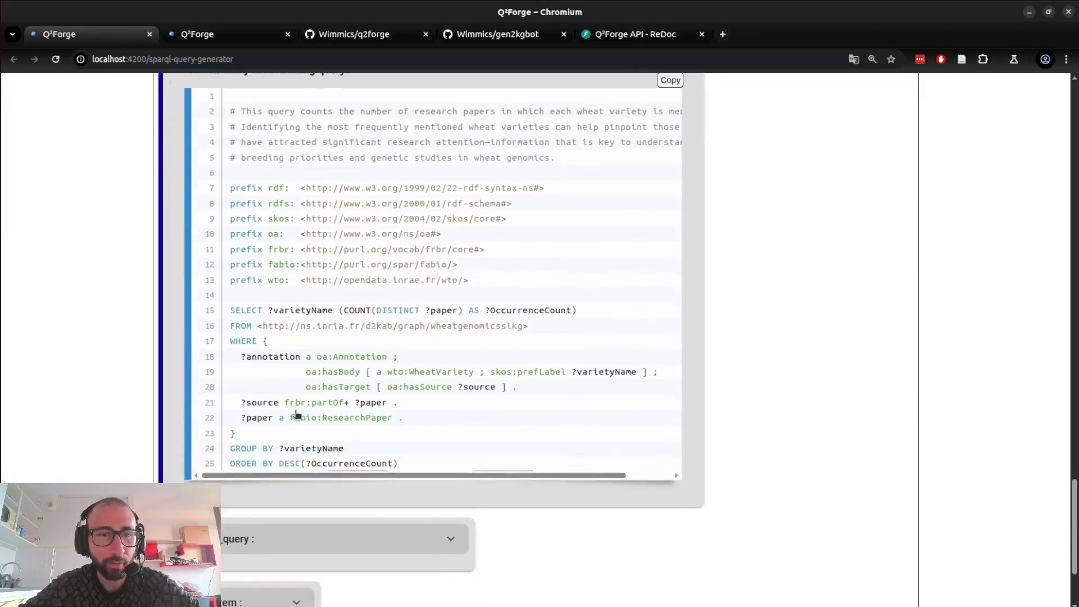
{"action": "scroll", "coordinate": [296, 411], "scroll_direction": "up", "scroll_amount": 4}
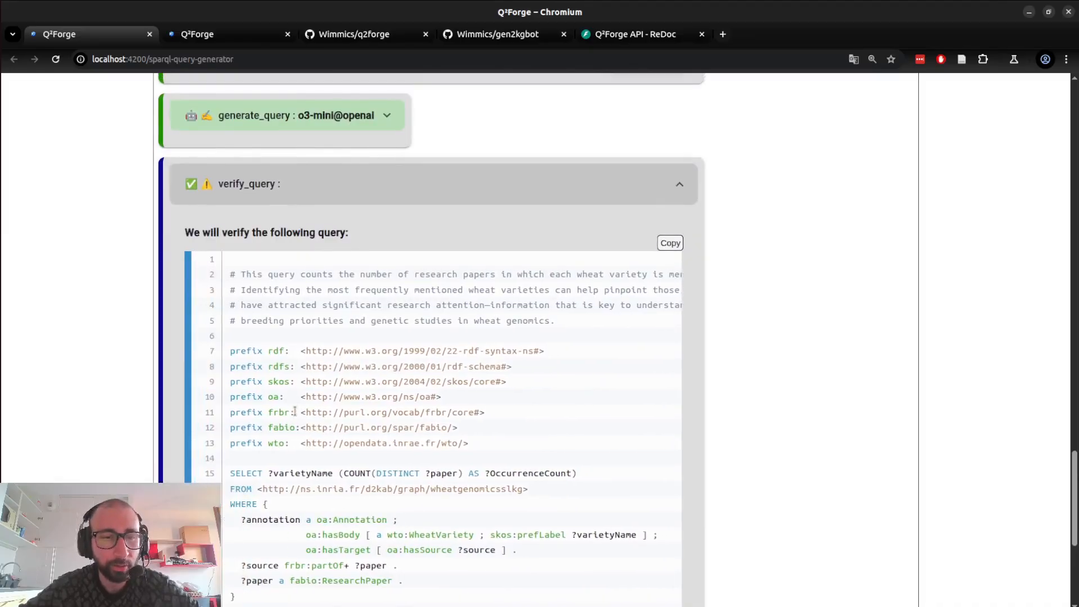
- Check the execution outcome in the run_query message, then collapse the run_query and verify_query messages
{"action": "scroll", "coordinate": [53, 380], "scroll_direction": "down", "scroll_amount": 5}
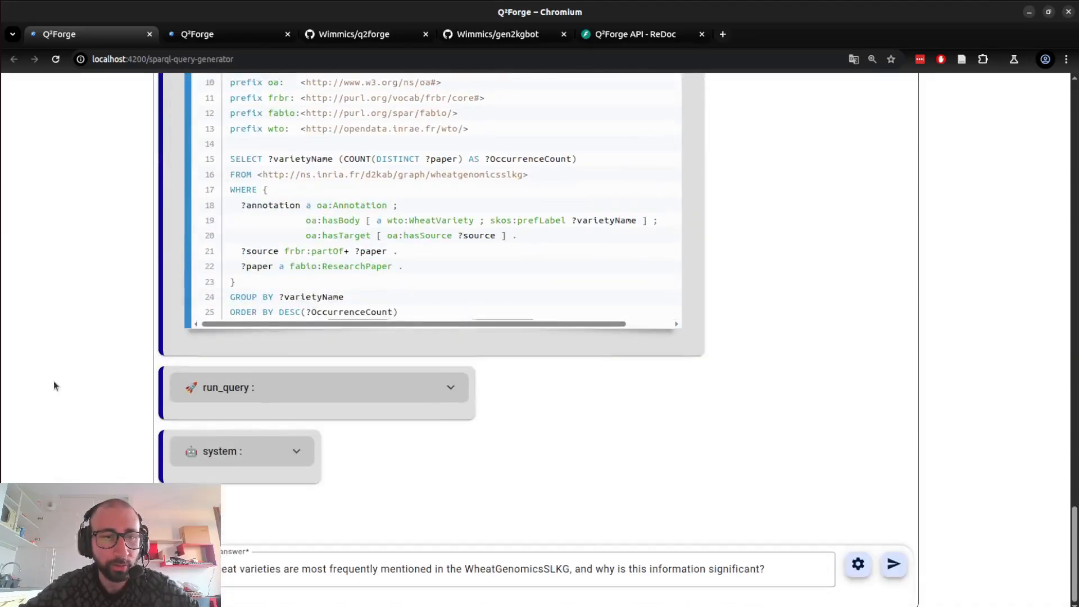
{"action": "left_click", "coordinate": [272, 396]}
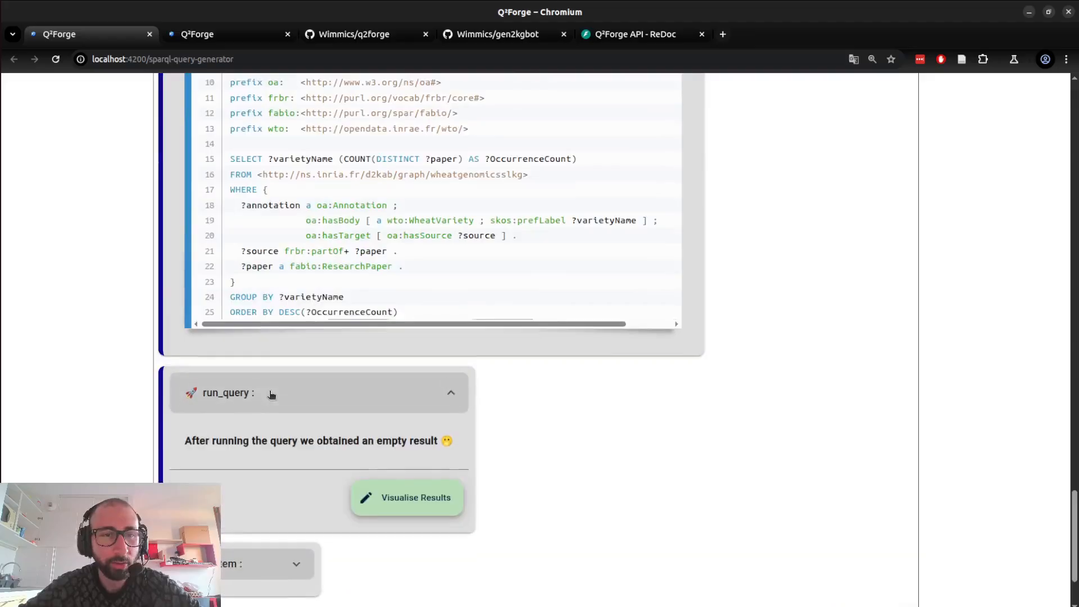
{"action": "double_click", "coordinate": [310, 442]}
{"action": "left_click_drag", "start_coordinate": [291, 444], "coordinate": [384, 442]}
{"action": "double_click", "coordinate": [221, 443]}
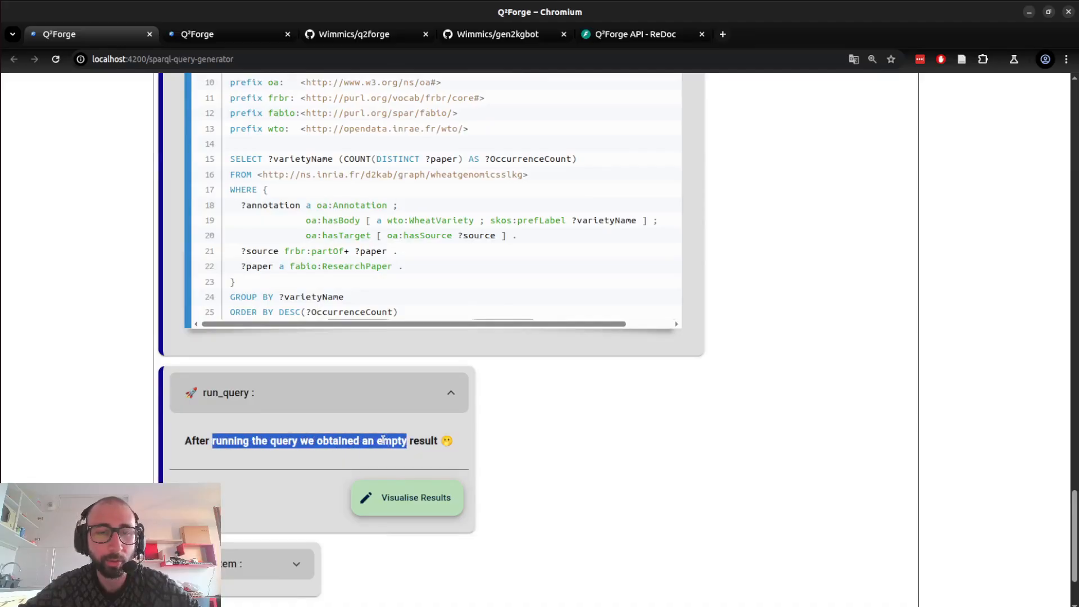
{"action": "left_click", "coordinate": [290, 381]}
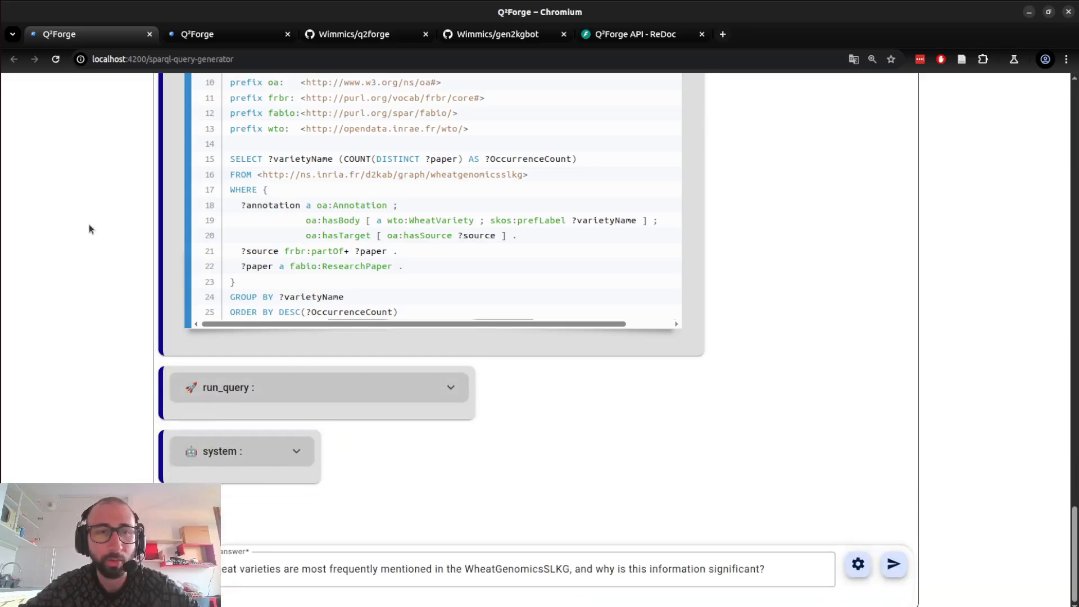
{"action": "scroll", "coordinate": [89, 224], "scroll_direction": "up", "scroll_amount": 5}
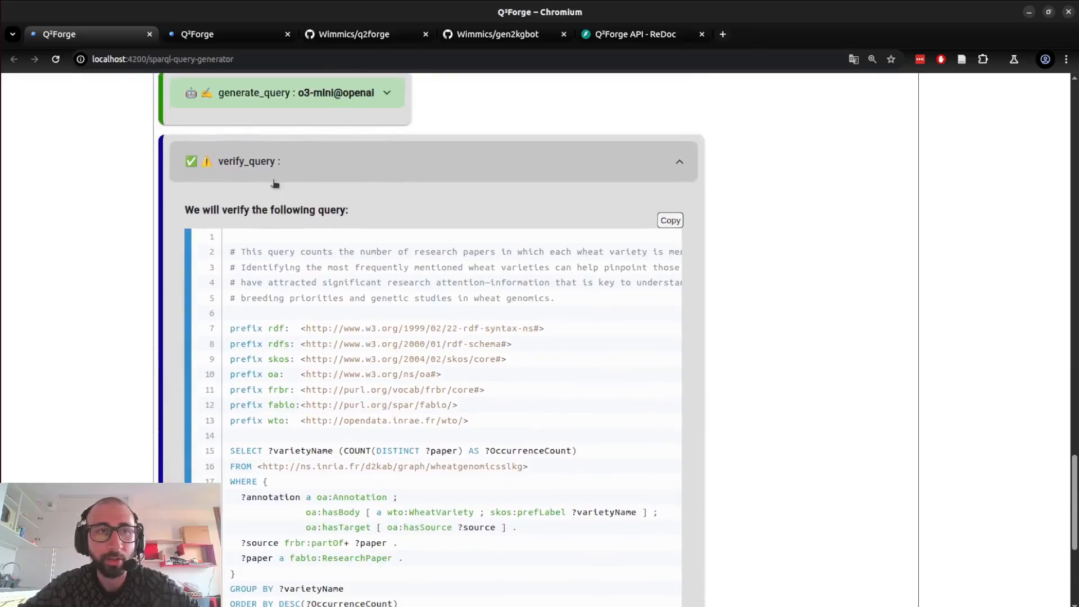
{"action": "left_click", "coordinate": [489, 170]}
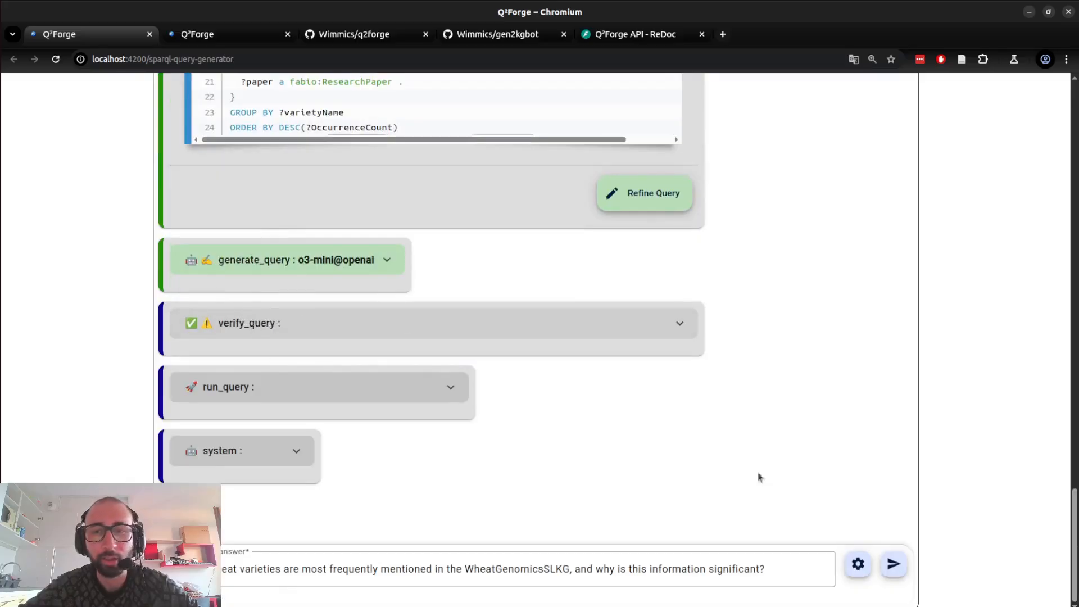
- Open the workflow configuration and change the scenario to Scenario 7
{"action": "left_click", "coordinate": [858, 565]}
{"action": "scroll", "coordinate": [427, 371], "scroll_direction": "down", "scroll_amount": 1}
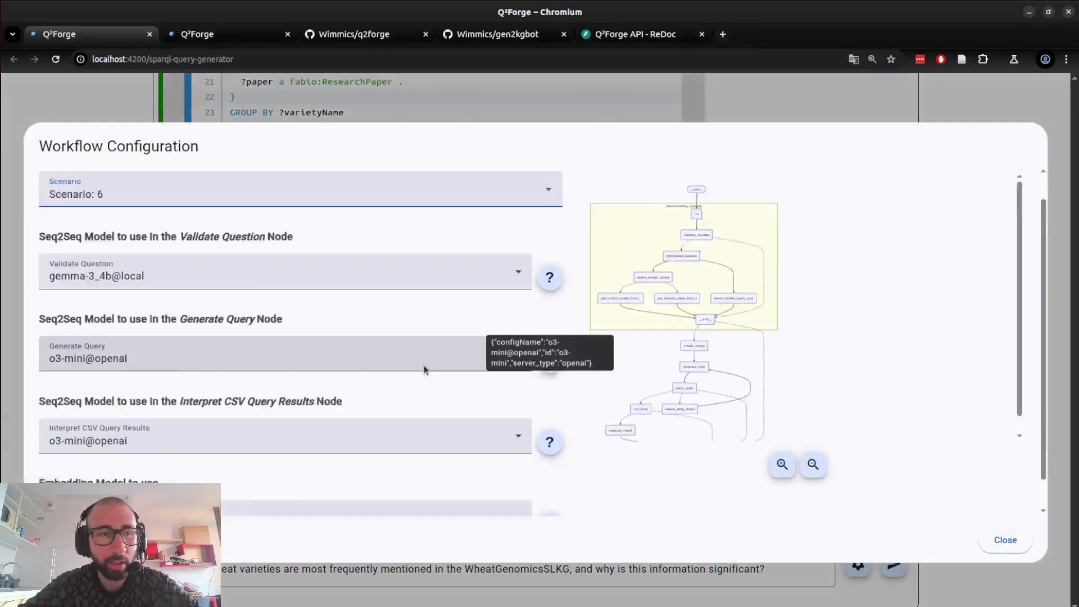
{"action": "scroll", "coordinate": [425, 370], "scroll_direction": "down", "scroll_amount": 1}
{"action": "scroll", "coordinate": [444, 225], "scroll_direction": "up", "scroll_amount": 2}
{"action": "left_click", "coordinate": [402, 224]}
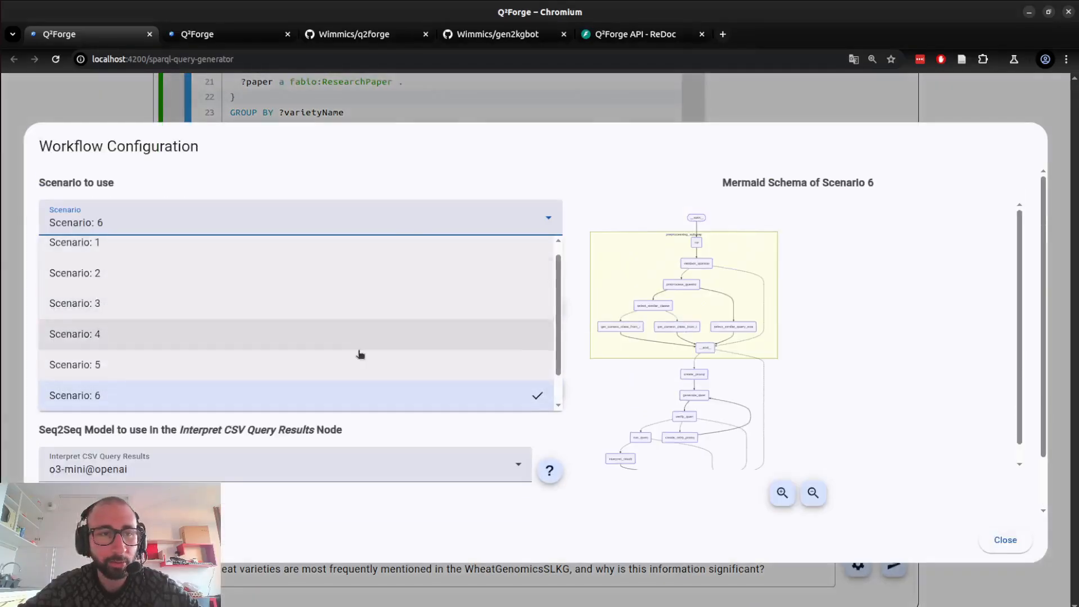
{"action": "scroll", "coordinate": [361, 355], "scroll_direction": "down", "scroll_amount": 1}
{"action": "left_click", "coordinate": [337, 387]}
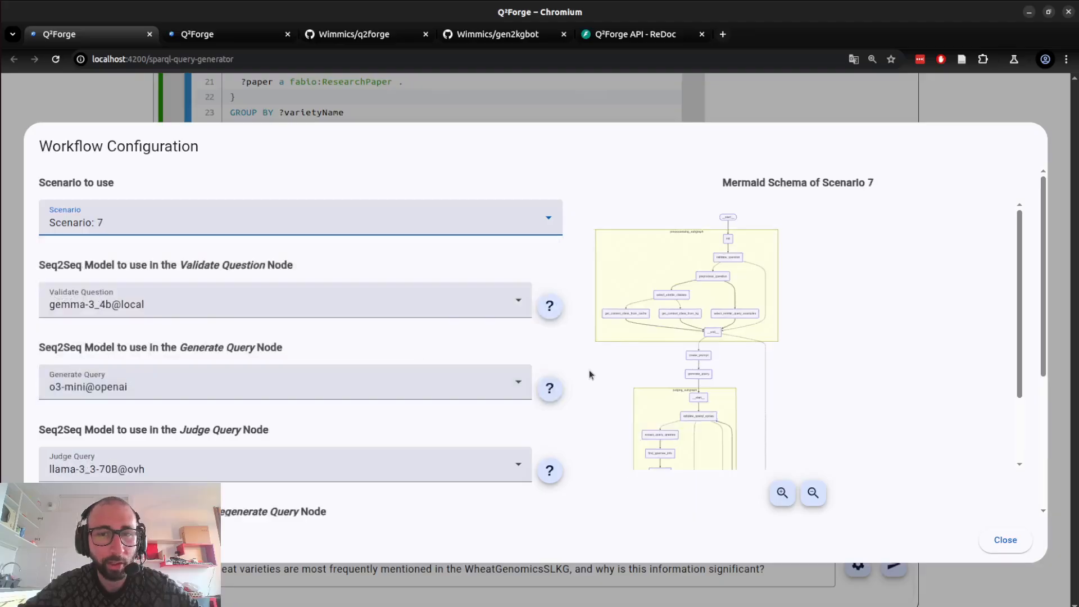
- Review the Scenario 7 schema and node models, then set the Judge Query node's model to o3-mini@openai
{"action": "scroll", "coordinate": [626, 393], "scroll_direction": "down", "scroll_amount": 2}
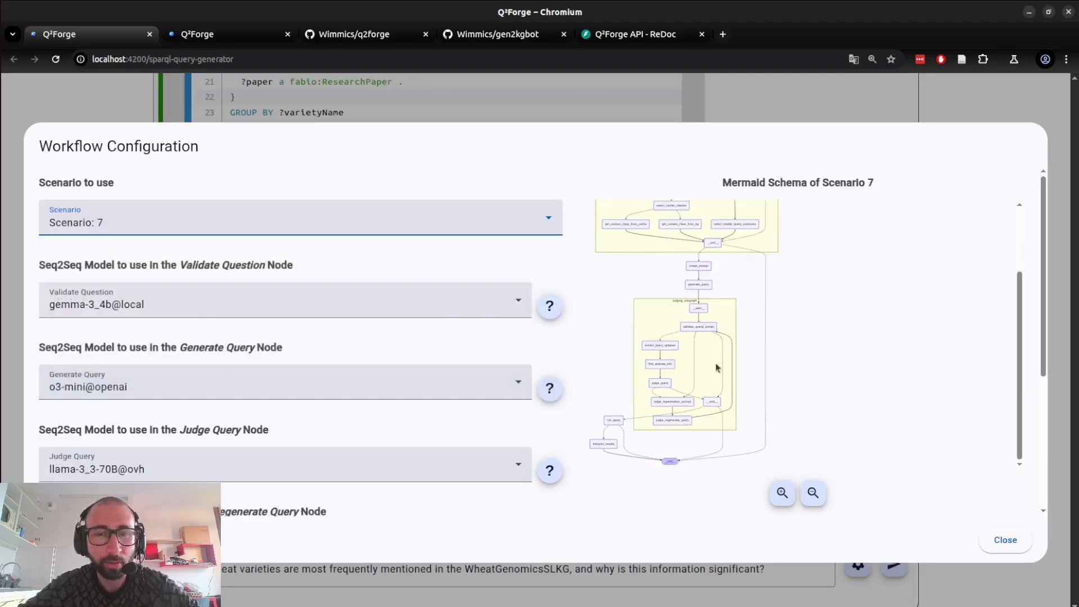
{"action": "scroll", "coordinate": [485, 351], "scroll_direction": "down", "scroll_amount": 5}
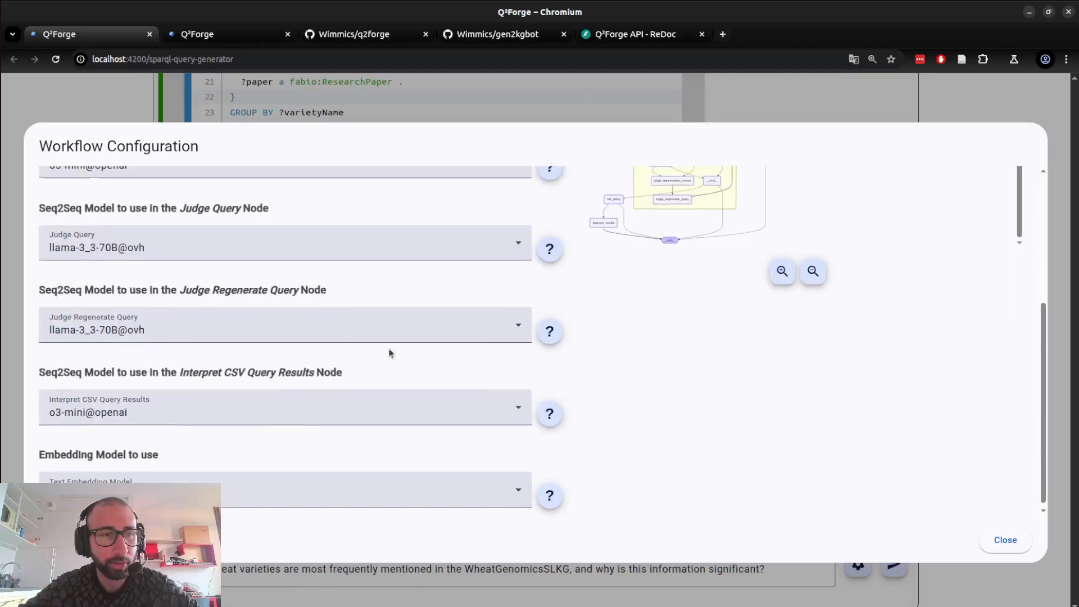
{"action": "scroll", "coordinate": [214, 287], "scroll_direction": "up", "scroll_amount": 5}
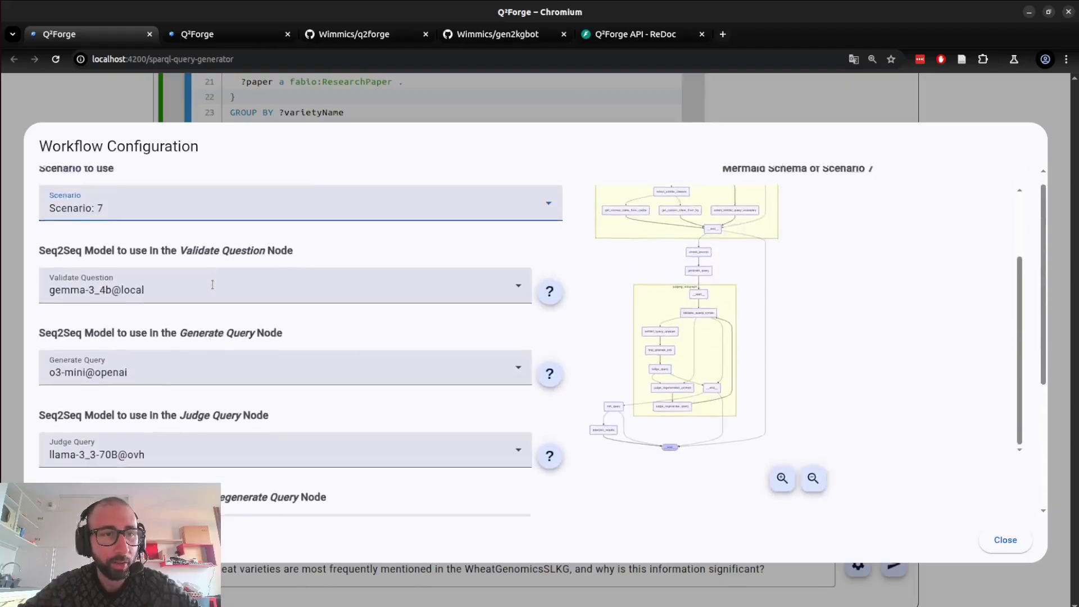
{"action": "scroll", "coordinate": [212, 284], "scroll_direction": "down", "scroll_amount": 5}
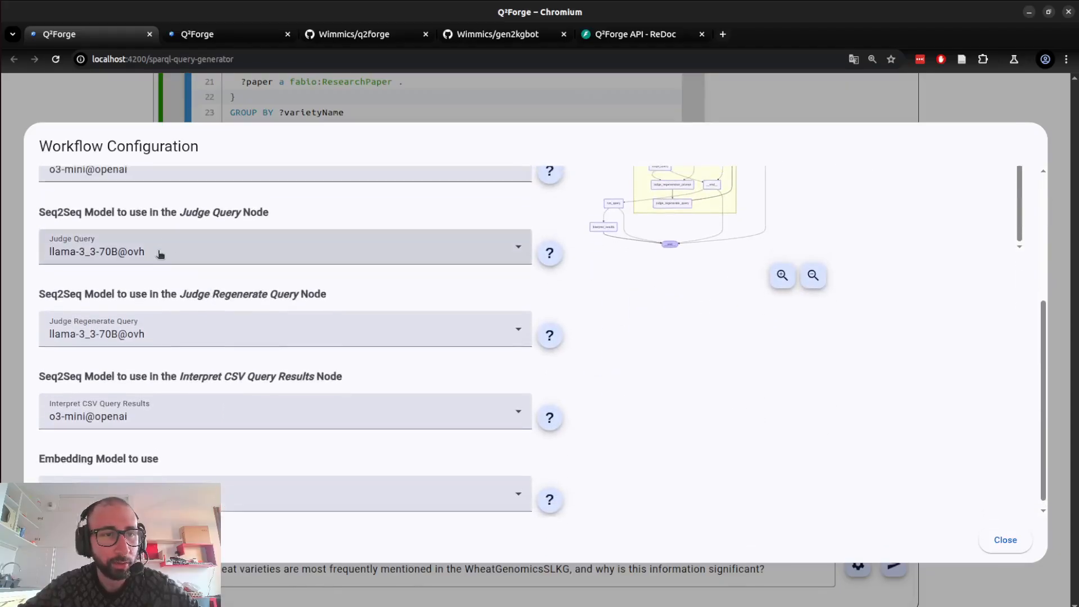
{"action": "left_click", "coordinate": [160, 255]}
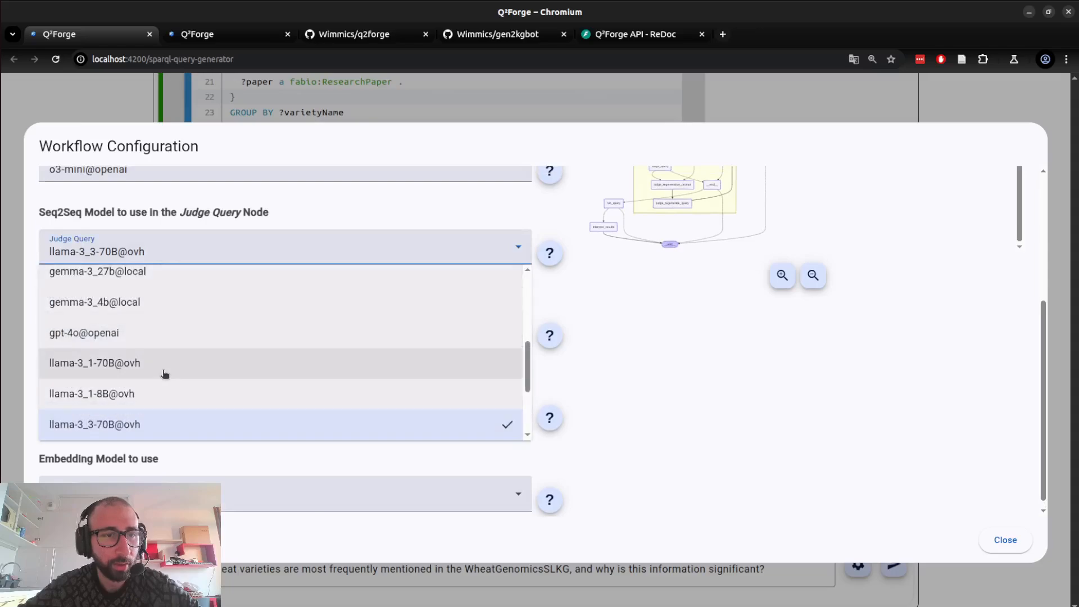
{"action": "scroll", "coordinate": [164, 373], "scroll_direction": "down", "scroll_amount": 2}
{"action": "left_click", "coordinate": [140, 422]}
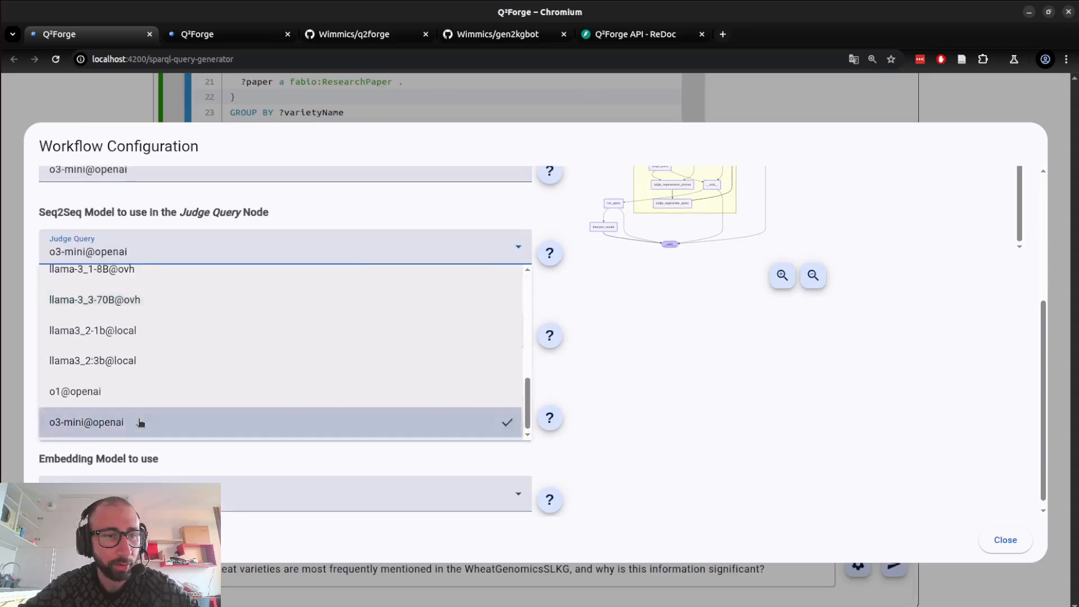
- Set the Judge Regenerate Query node's model to o3-mini@openai
{"action": "left_click", "coordinate": [242, 340]}
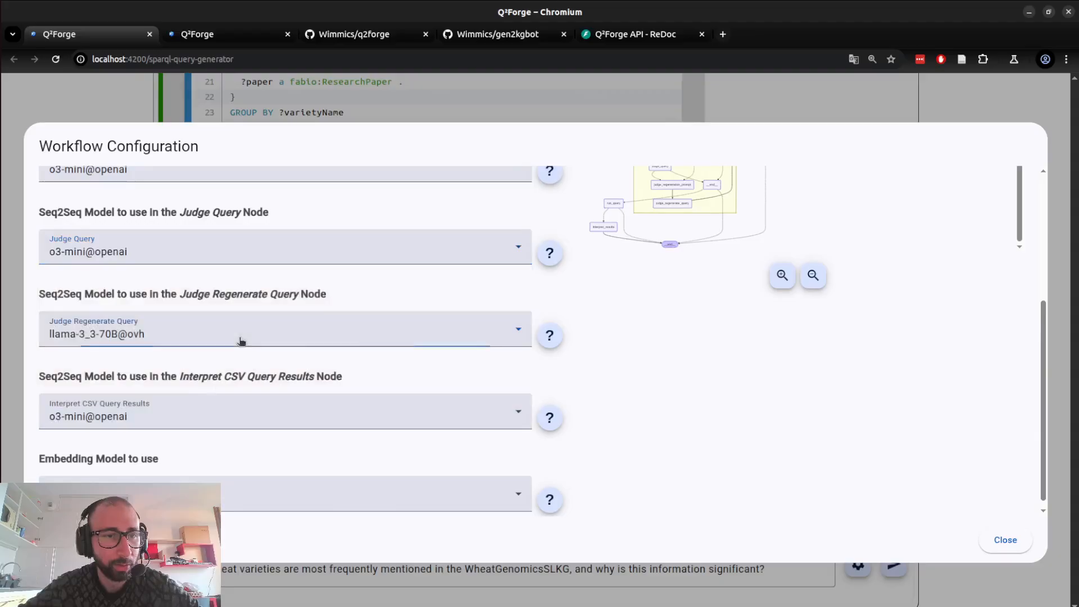
{"action": "scroll", "coordinate": [249, 433], "scroll_direction": "down", "scroll_amount": 2}
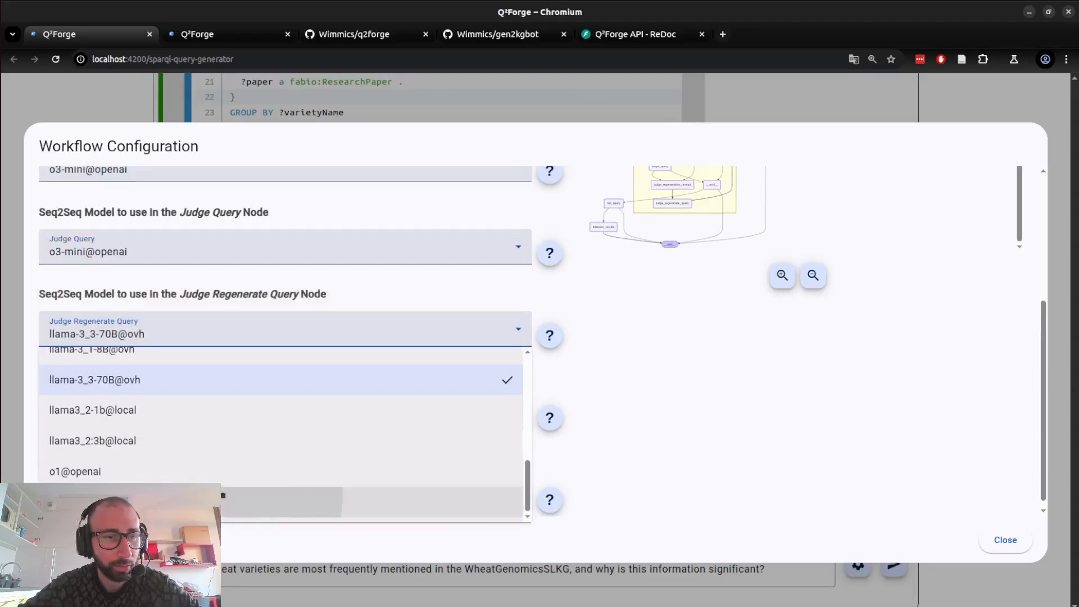
{"action": "left_click", "coordinate": [224, 500]}
- Set the Generate Query node's model to gemma-3_1b@local
{"action": "scroll", "coordinate": [253, 409], "scroll_direction": "up", "scroll_amount": 3}
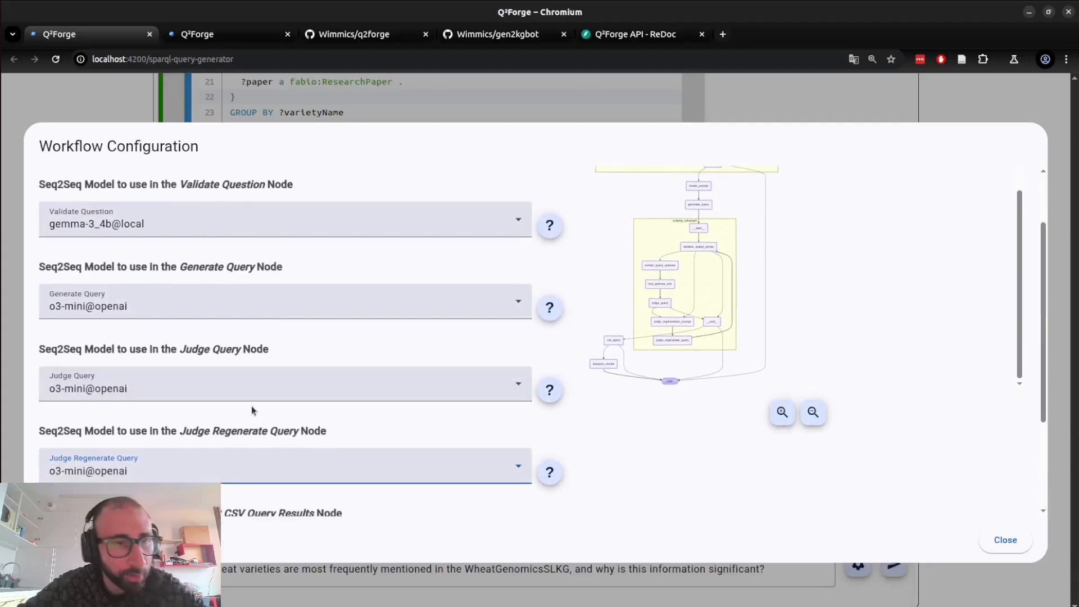
{"action": "scroll", "coordinate": [244, 371], "scroll_direction": "up", "scroll_amount": 1}
{"action": "left_click", "coordinate": [252, 316]}
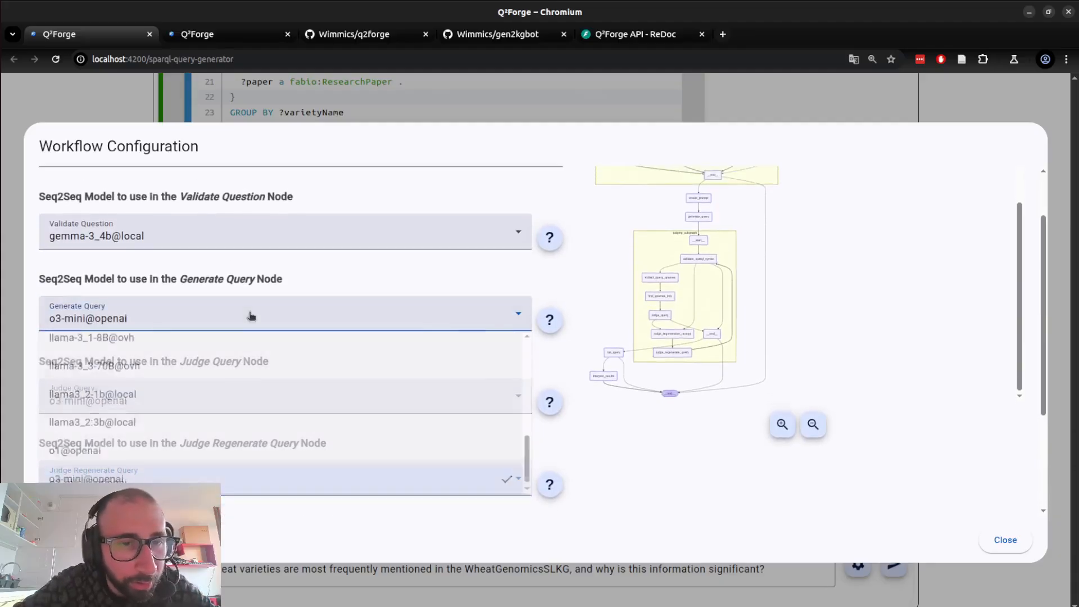
{"action": "scroll", "coordinate": [228, 414], "scroll_direction": "up", "scroll_amount": 5}
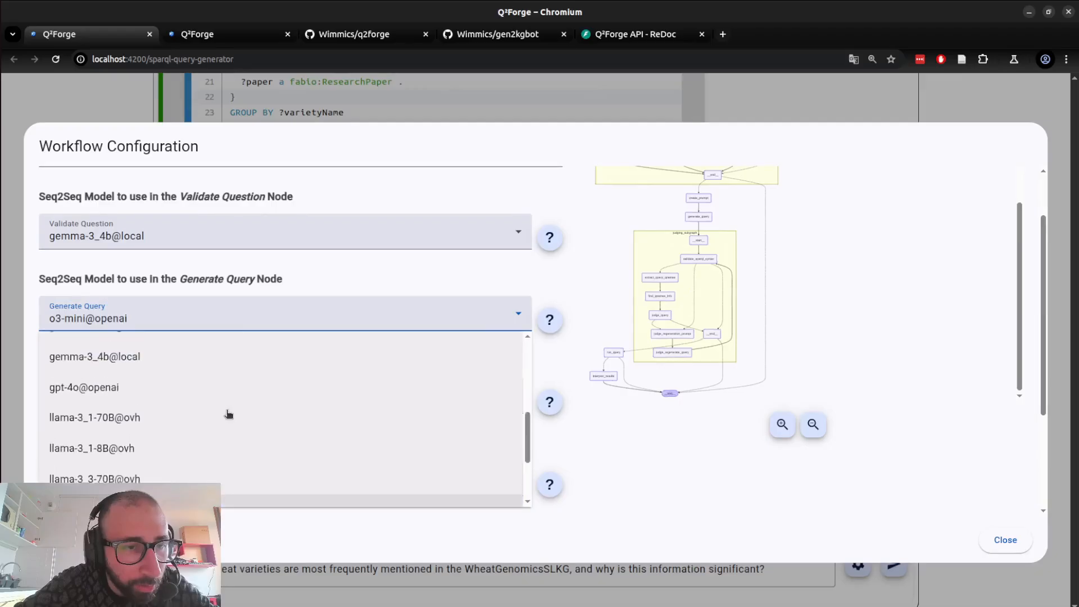
{"action": "scroll", "coordinate": [229, 414], "scroll_direction": "down", "scroll_amount": 2}
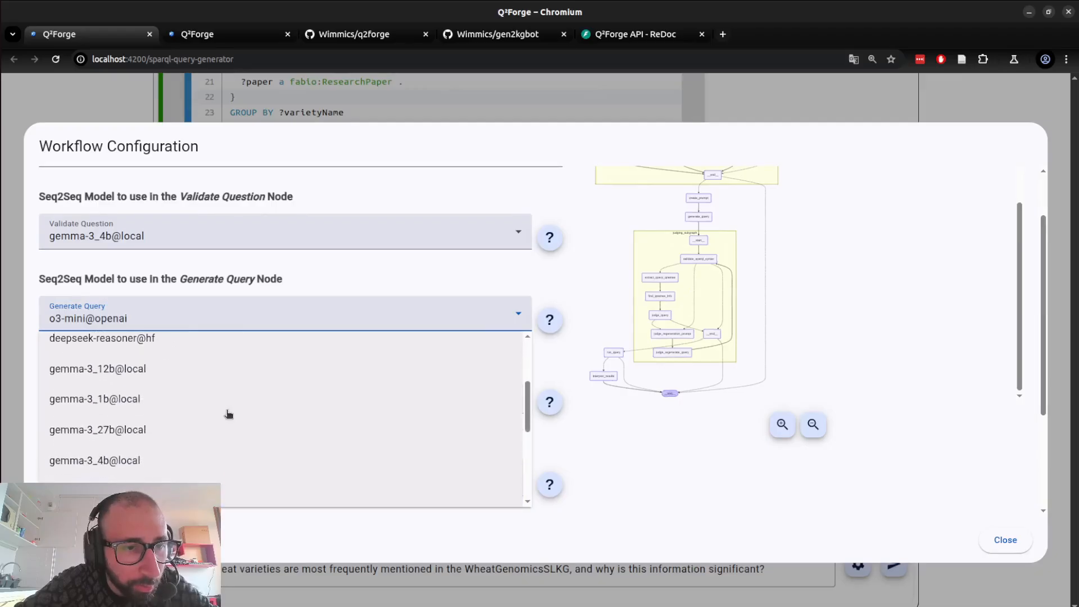
{"action": "scroll", "coordinate": [228, 414], "scroll_direction": "up", "scroll_amount": 2}
{"action": "scroll", "coordinate": [228, 415], "scroll_direction": "up", "scroll_amount": 1}
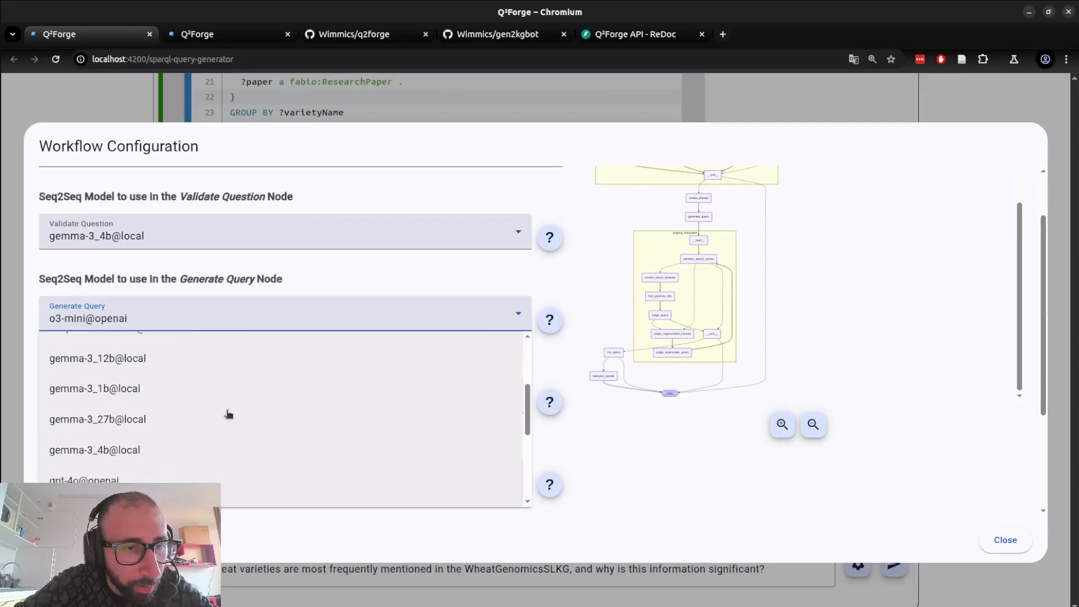
{"action": "scroll", "coordinate": [229, 414], "scroll_direction": "down", "scroll_amount": 2}
{"action": "scroll", "coordinate": [228, 414], "scroll_direction": "up", "scroll_amount": 1}
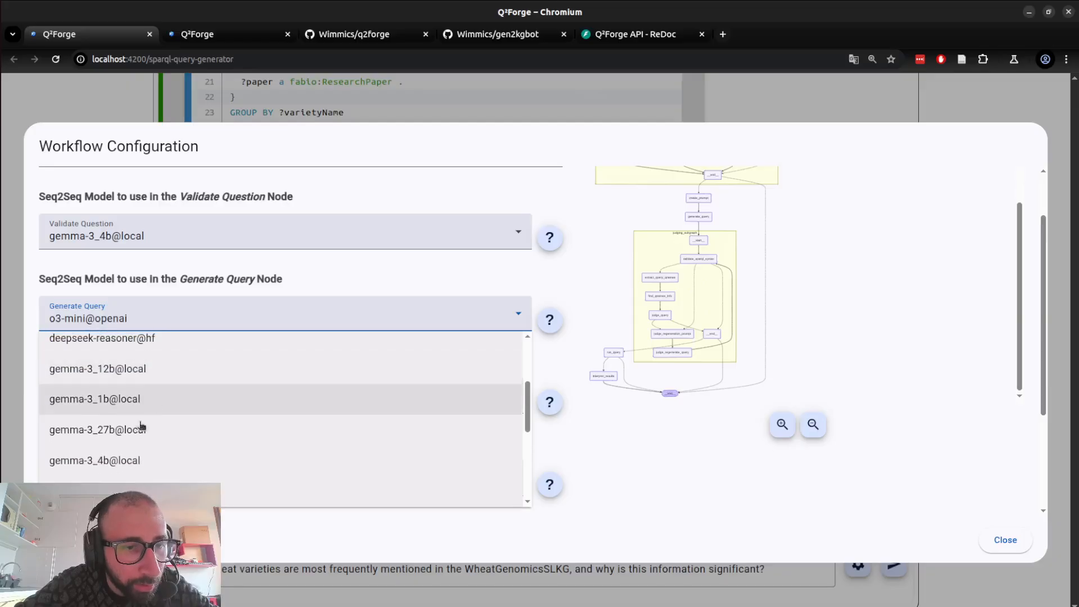
{"action": "left_click", "coordinate": [158, 406]}
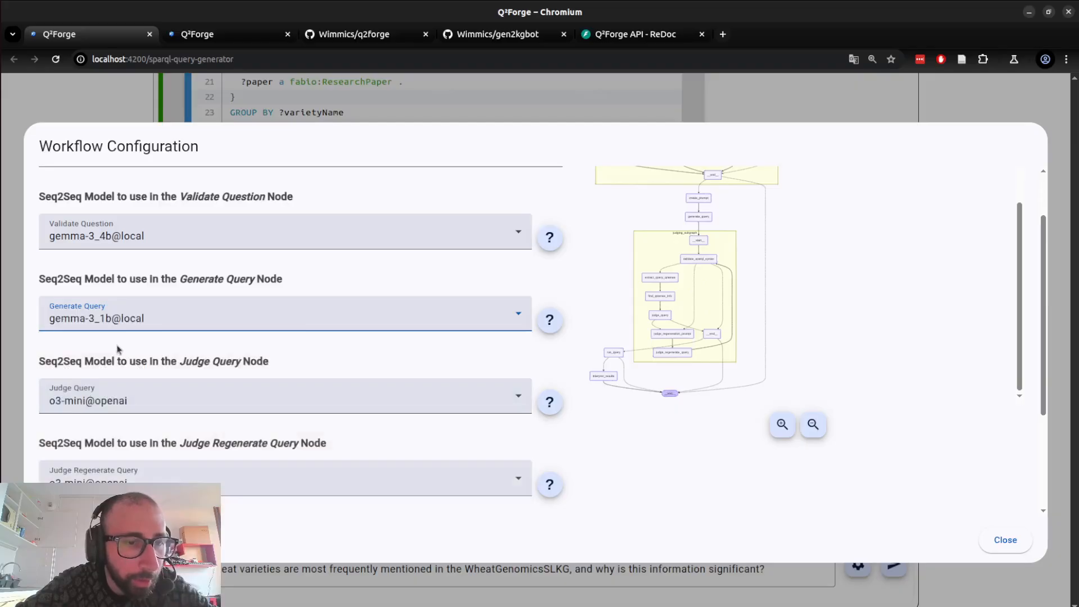
- Check the remaining node models, close the workflow configuration and submit the wheat varieties question
{"action": "scroll", "coordinate": [118, 352], "scroll_direction": "down", "scroll_amount": 2}
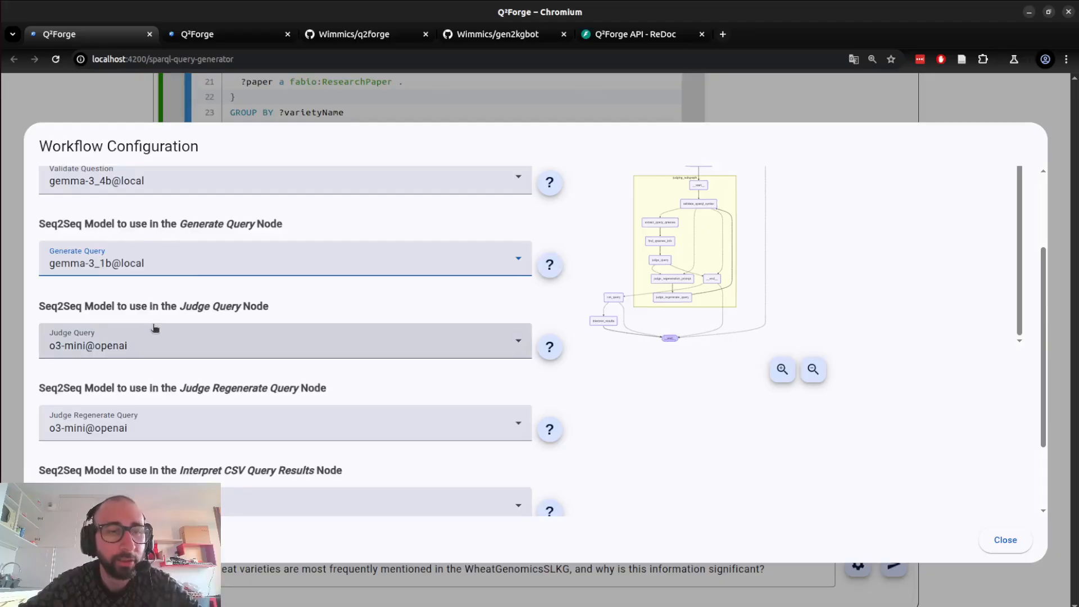
{"action": "scroll", "coordinate": [156, 328], "scroll_direction": "down", "scroll_amount": 2}
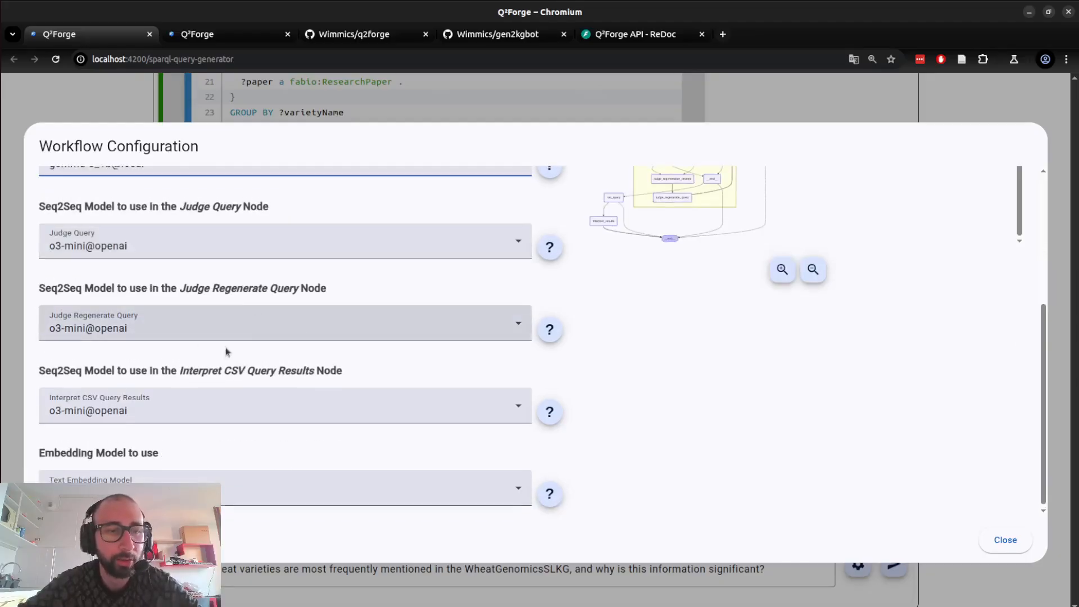
{"action": "left_click", "coordinate": [962, 121]}
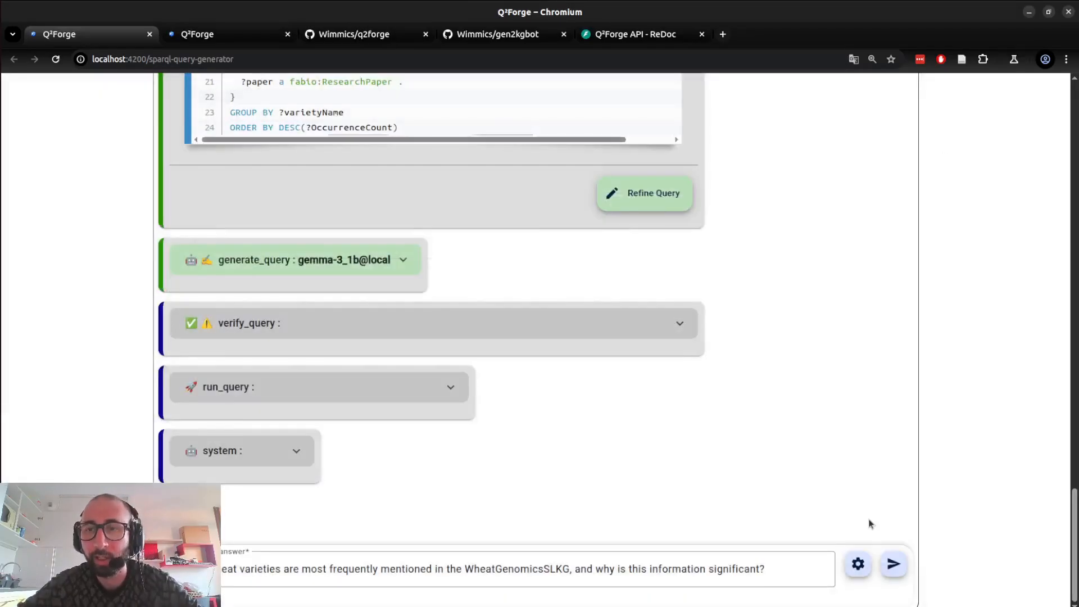
{"action": "left_click", "coordinate": [894, 566]}
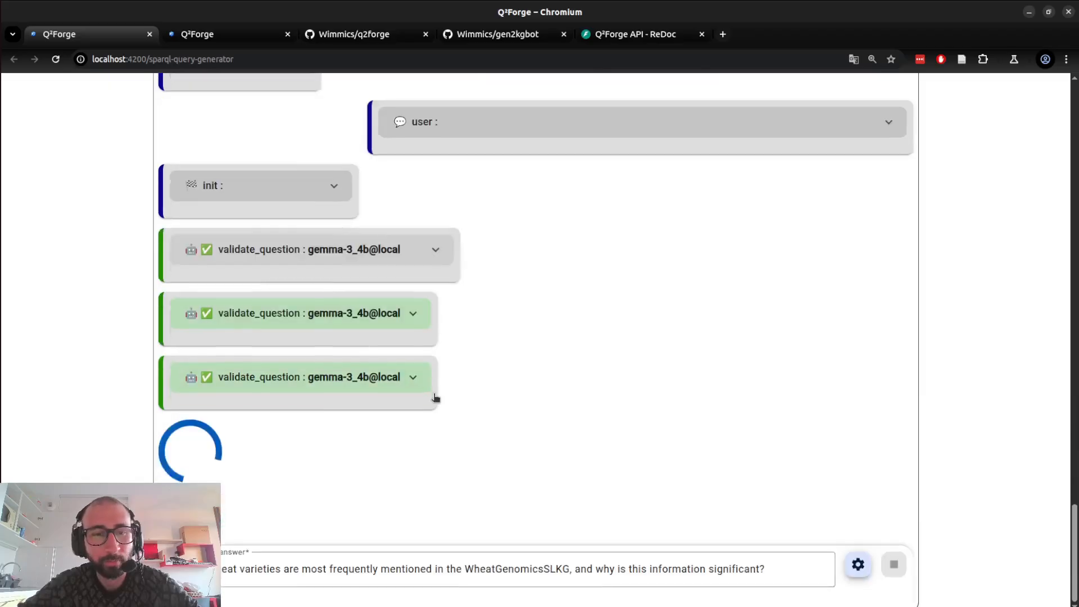
- Review the user, second validate_question and preprocess_question messages of the new run, collapsing each one
{"action": "left_click", "coordinate": [455, 124]}
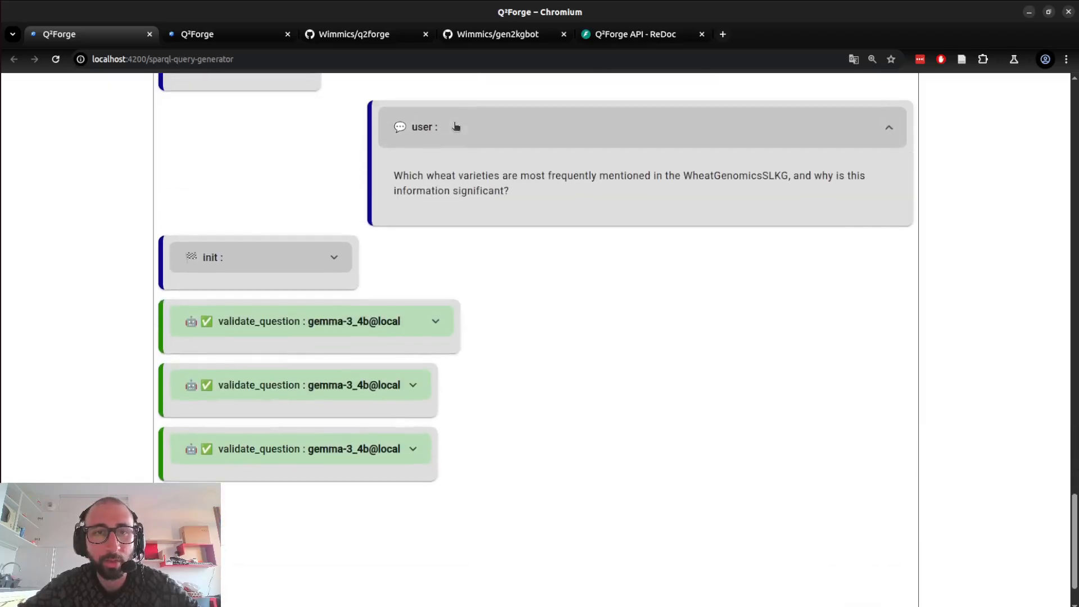
{"action": "left_click", "coordinate": [456, 126]}
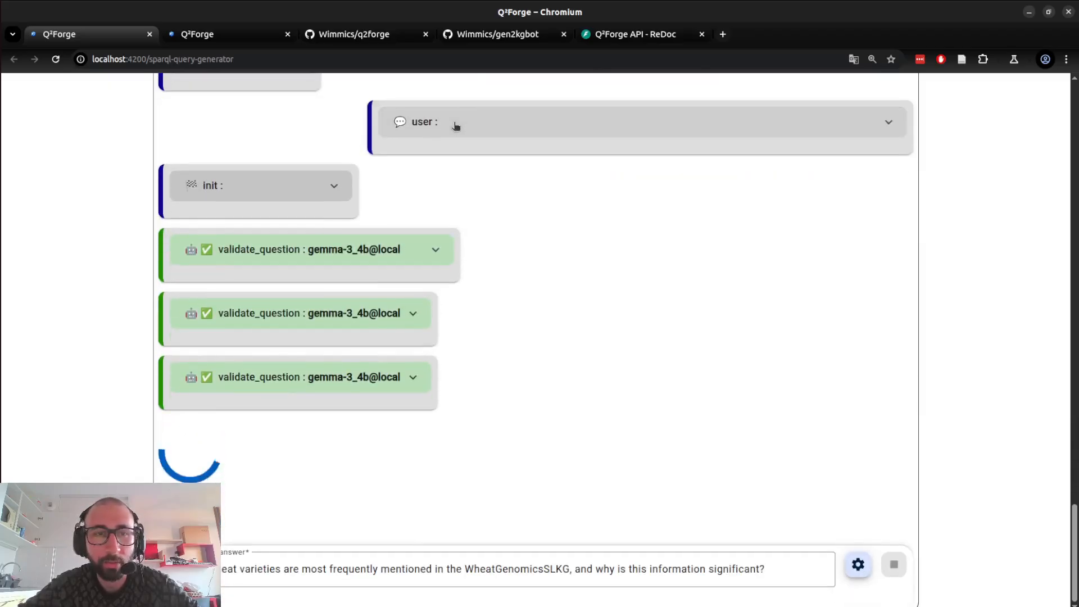
{"action": "left_click", "coordinate": [309, 313]}
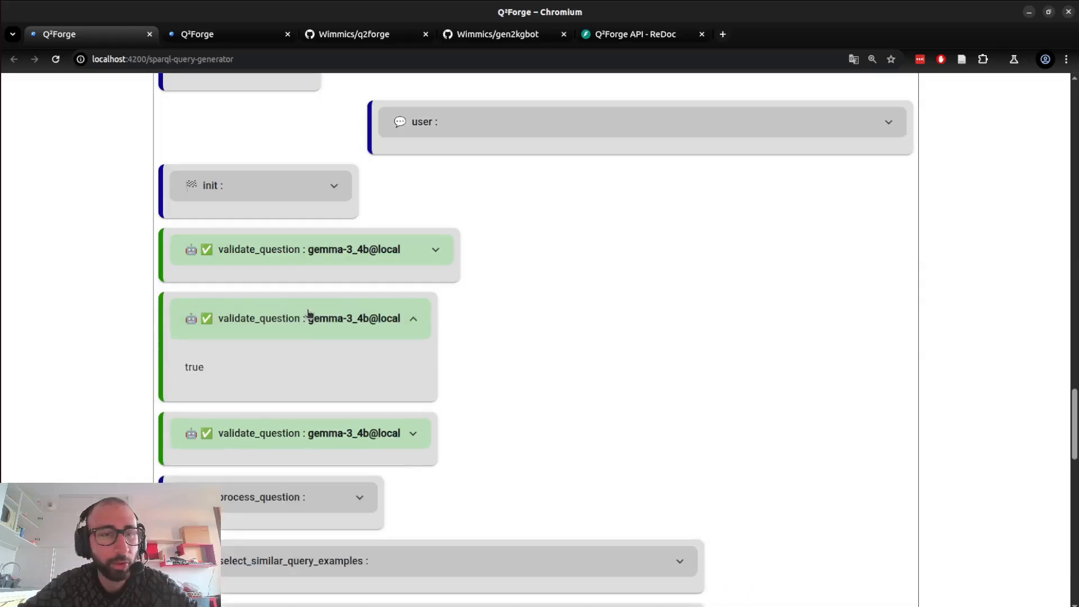
{"action": "left_click", "coordinate": [309, 313]}
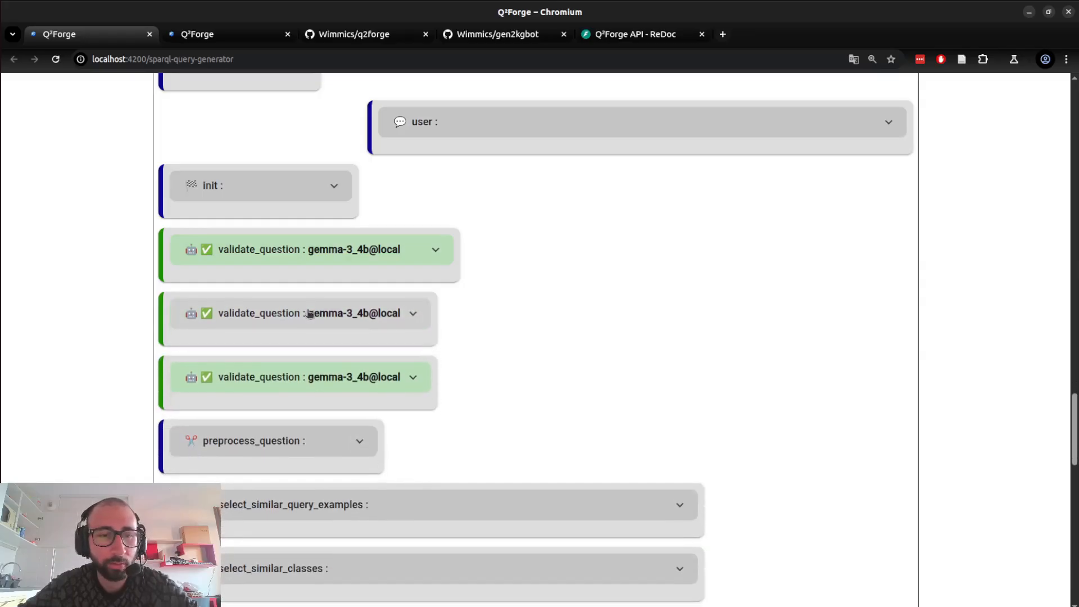
{"action": "left_click", "coordinate": [295, 440]}
{"action": "left_click", "coordinate": [294, 440]}
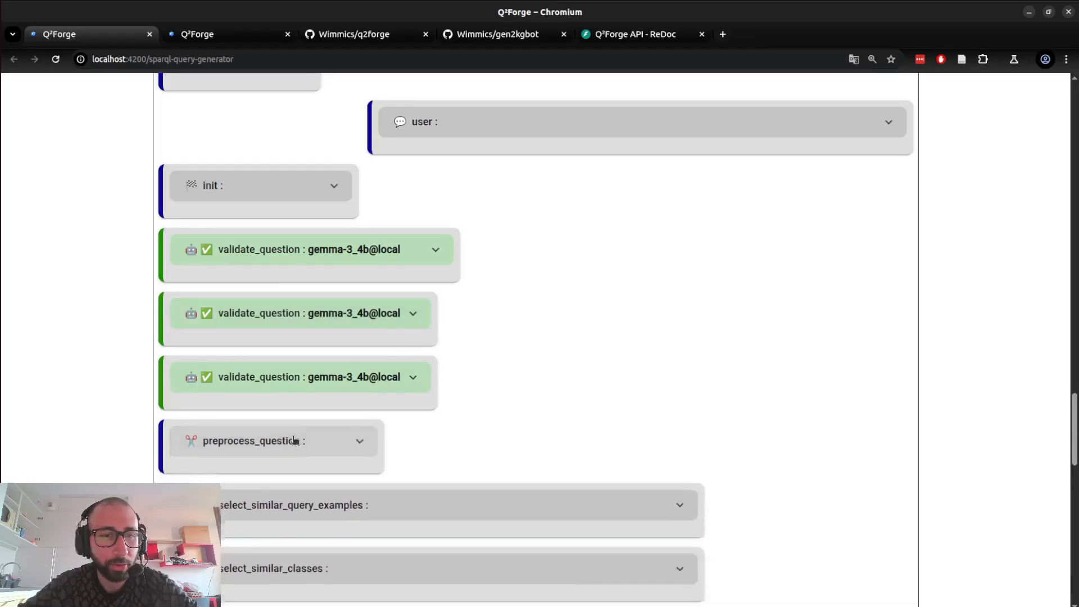
- Compare the class context retrieval messages with the earlier run's, and review the classes listed in its select_similar_classes message
{"action": "scroll", "coordinate": [295, 440], "scroll_direction": "down", "scroll_amount": 3}
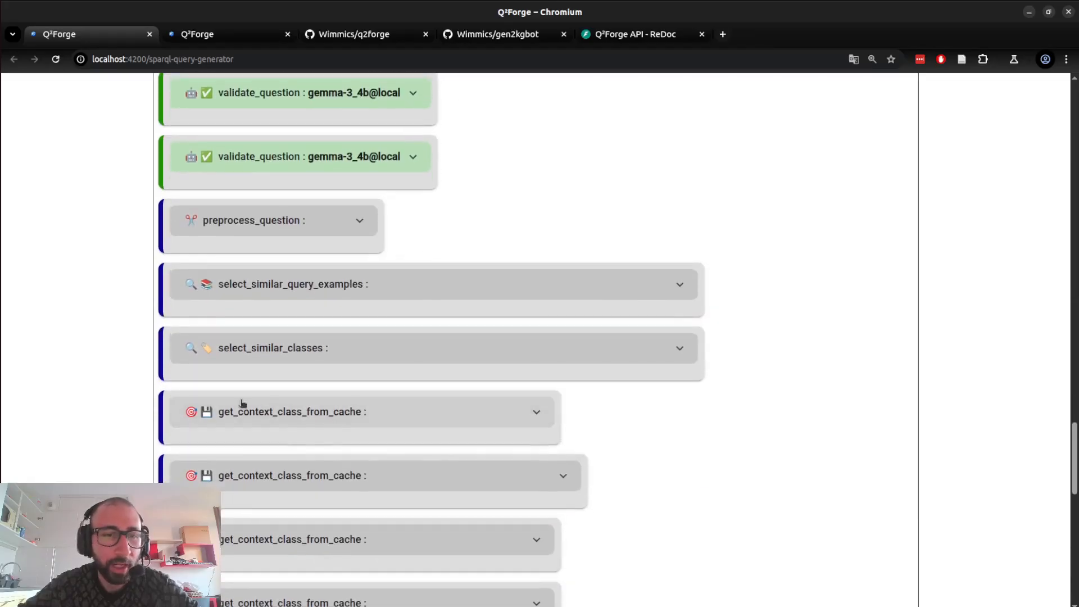
{"action": "scroll", "coordinate": [242, 405], "scroll_direction": "down", "scroll_amount": 4}
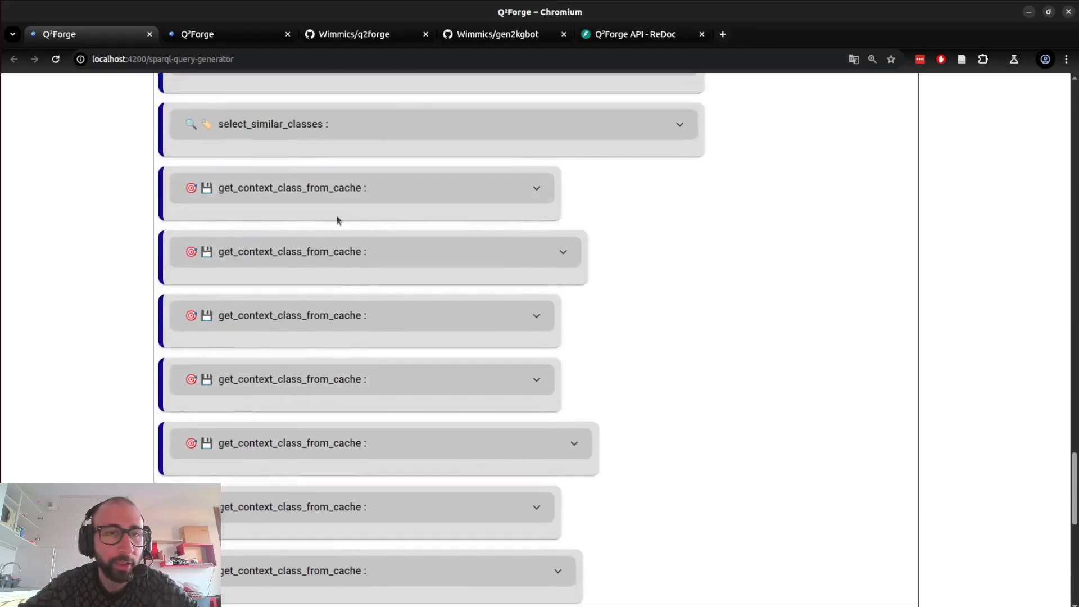
{"action": "scroll", "coordinate": [346, 243], "scroll_direction": "up", "scroll_amount": 20}
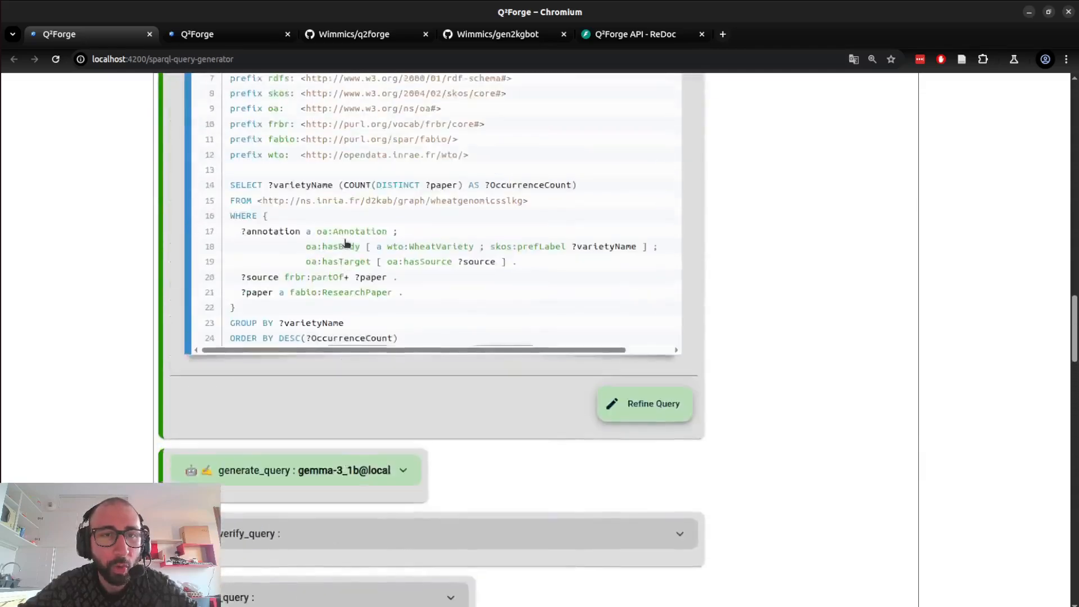
{"action": "scroll", "coordinate": [390, 514], "scroll_direction": "up", "scroll_amount": 10}
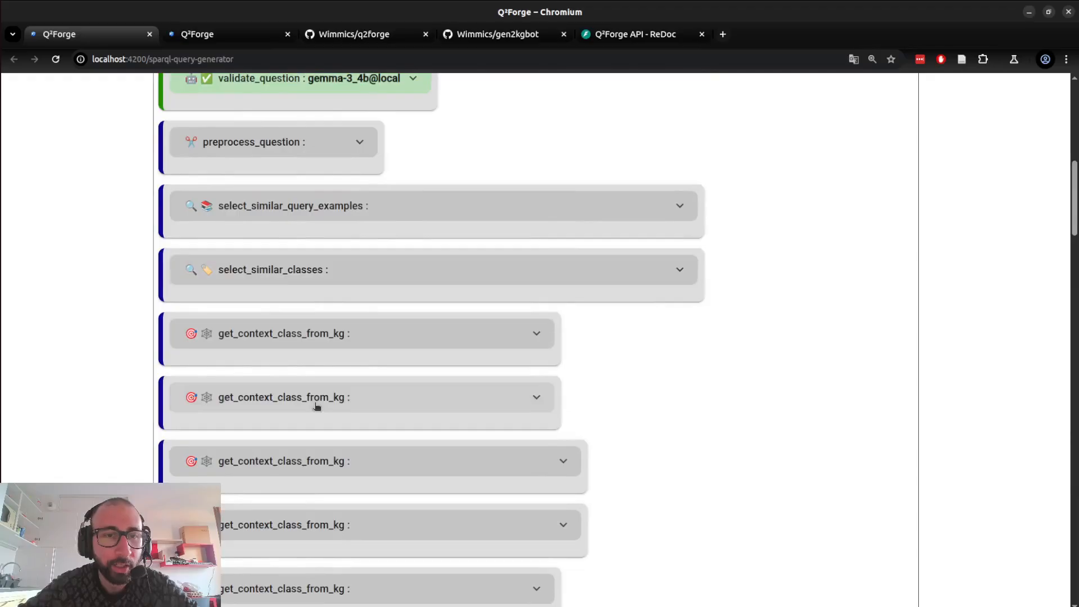
{"action": "scroll", "coordinate": [313, 394], "scroll_direction": "down", "scroll_amount": 2}
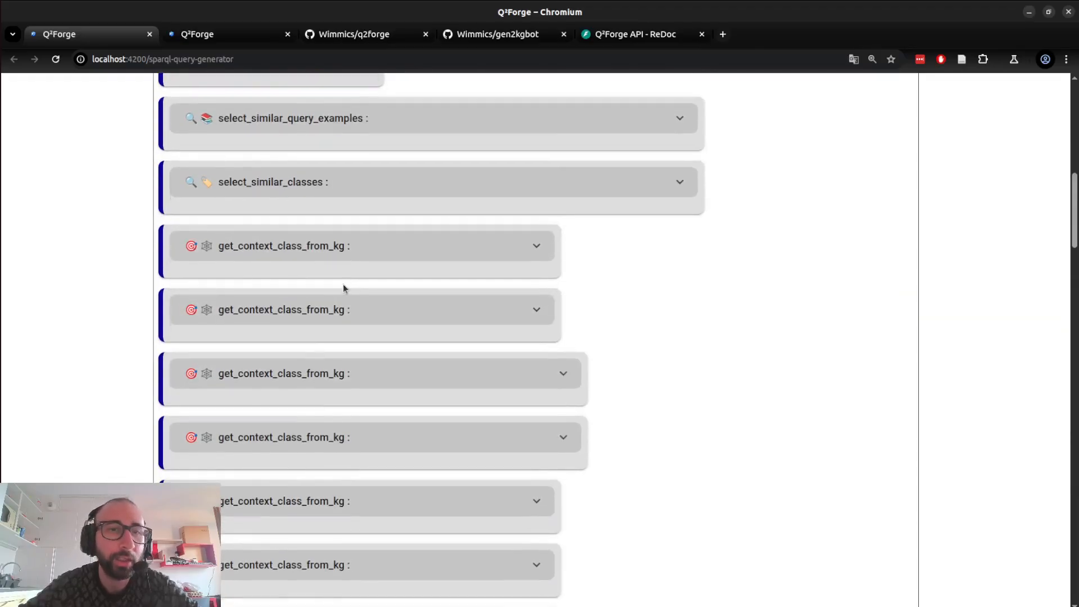
{"action": "left_click", "coordinate": [349, 194]}
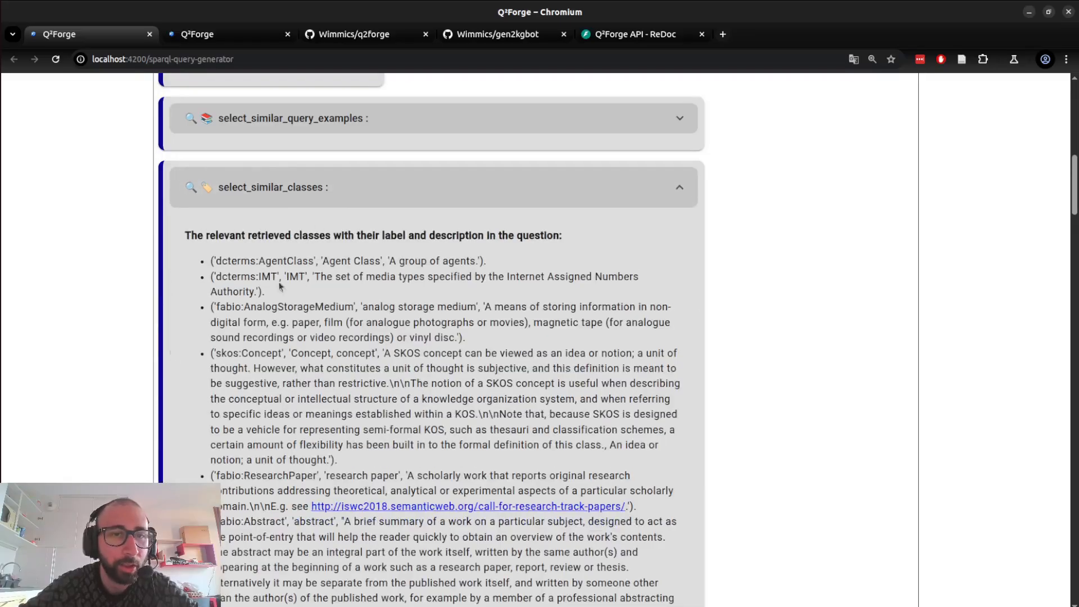
{"action": "left_click", "coordinate": [321, 194]}
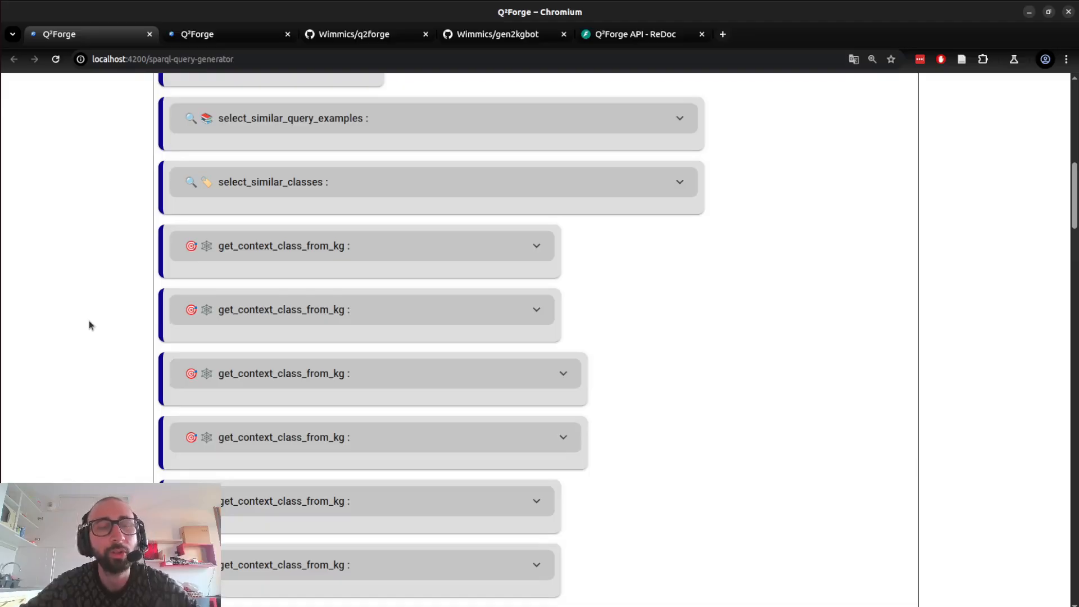
- Review the SPARQL query and rationale in the new run's second generate_query message from gemma-3_1b@local, then collapse it
{"action": "scroll", "coordinate": [89, 321], "scroll_direction": "down", "scroll_amount": 3}
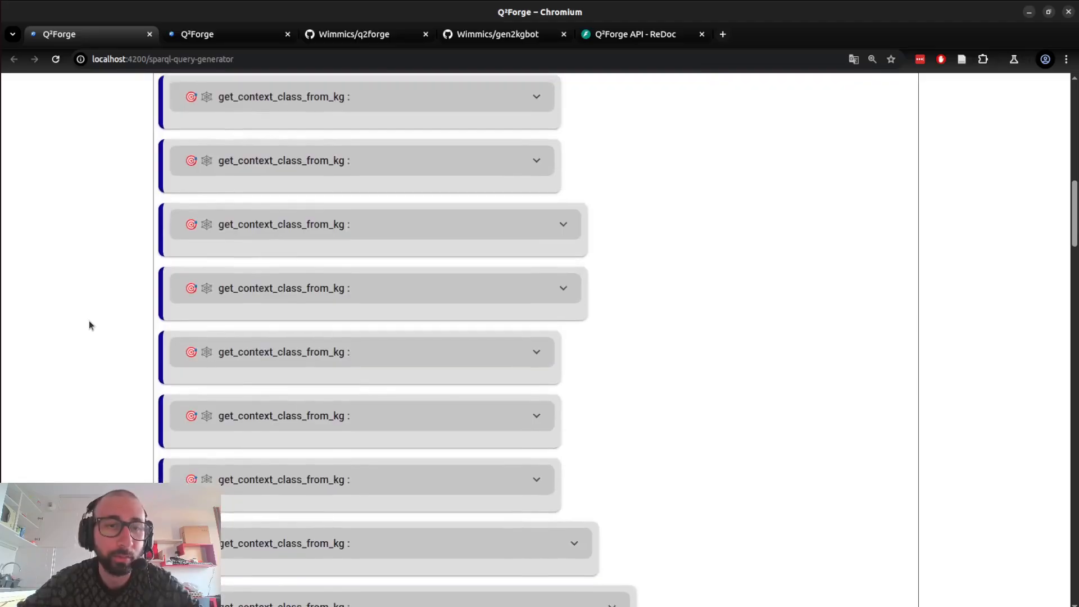
{"action": "scroll", "coordinate": [88, 325], "scroll_direction": "down", "scroll_amount": 20}
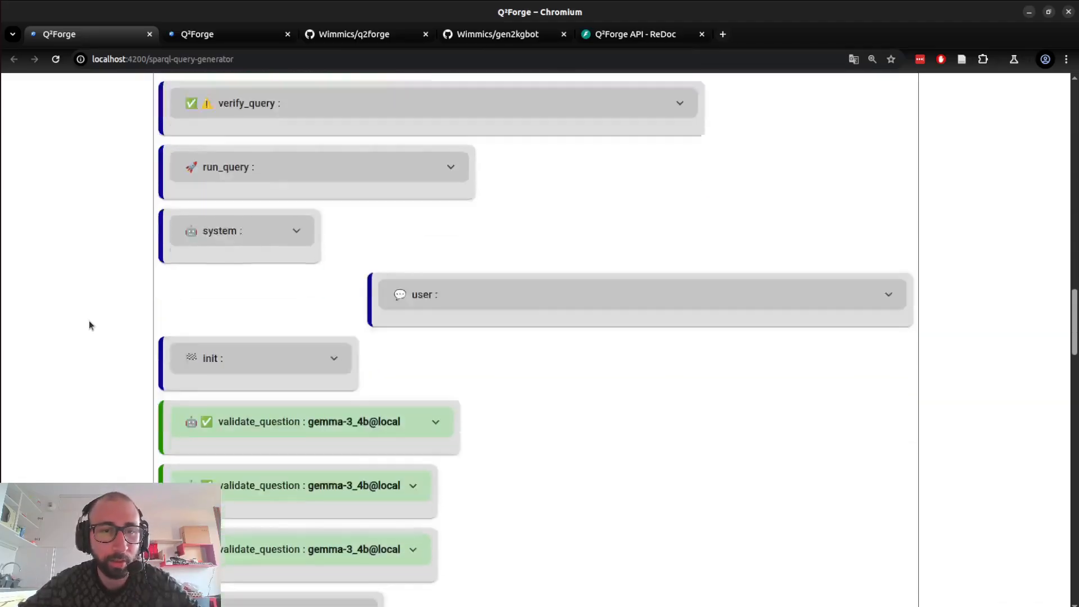
{"action": "scroll", "coordinate": [89, 325], "scroll_direction": "down", "scroll_amount": 15}
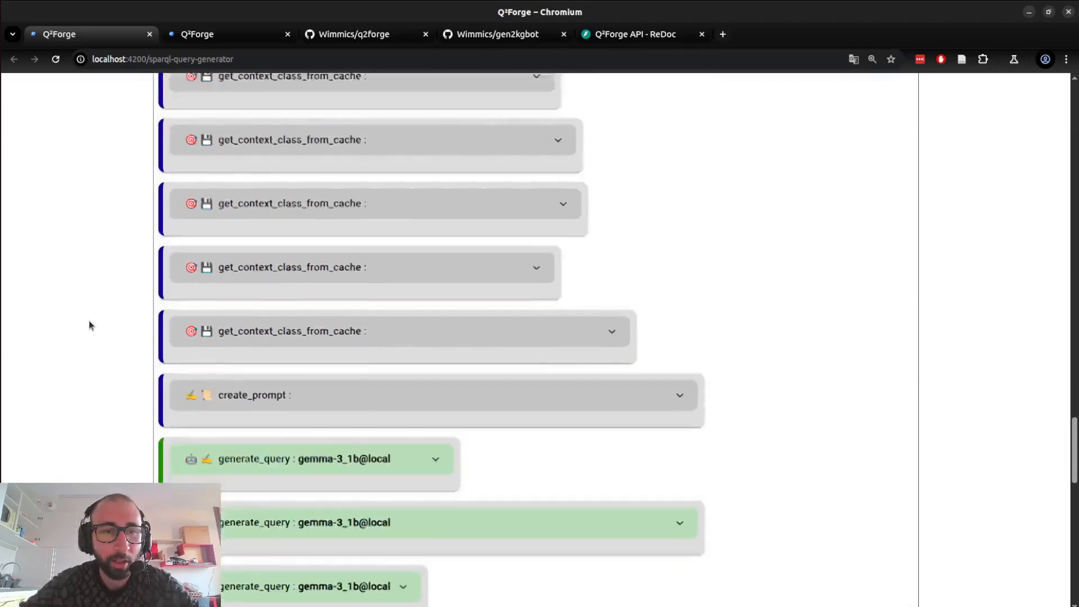
{"action": "scroll", "coordinate": [89, 325], "scroll_direction": "down", "scroll_amount": 4}
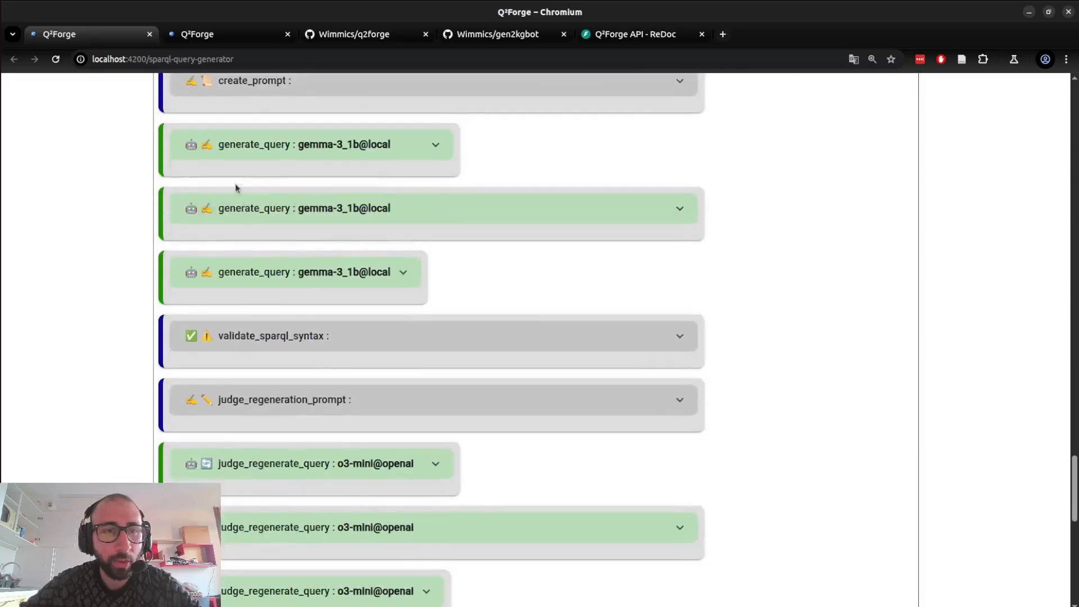
{"action": "left_click", "coordinate": [270, 208]}
{"action": "scroll", "coordinate": [263, 291], "scroll_direction": "down", "scroll_amount": 2}
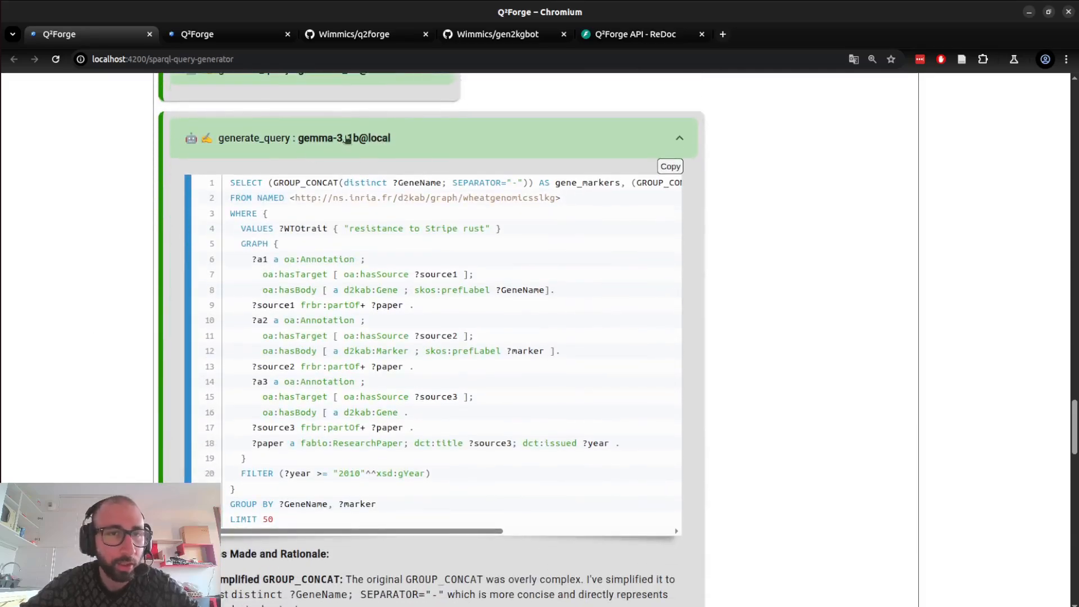
{"action": "scroll", "coordinate": [387, 229], "scroll_direction": "down", "scroll_amount": 10}
{"action": "scroll", "coordinate": [387, 229], "scroll_direction": "up", "scroll_amount": 16}
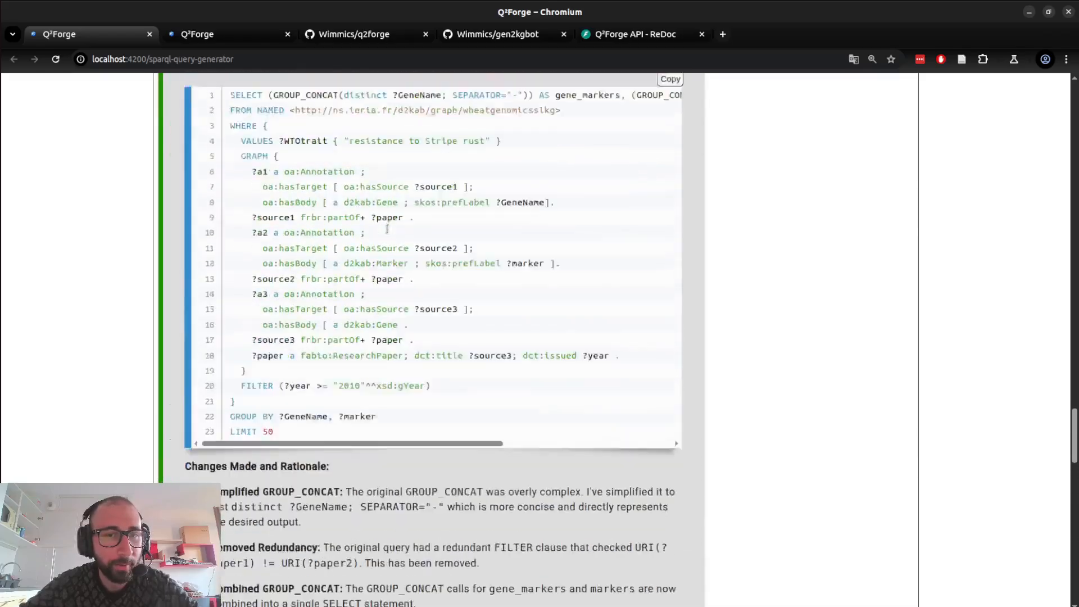
{"action": "left_click", "coordinate": [309, 433]}
- Expand the first validate_sparql_syntax message after query generation, highlight its judge status, then collapse it
{"action": "scroll", "coordinate": [309, 429], "scroll_direction": "down", "scroll_amount": 3}
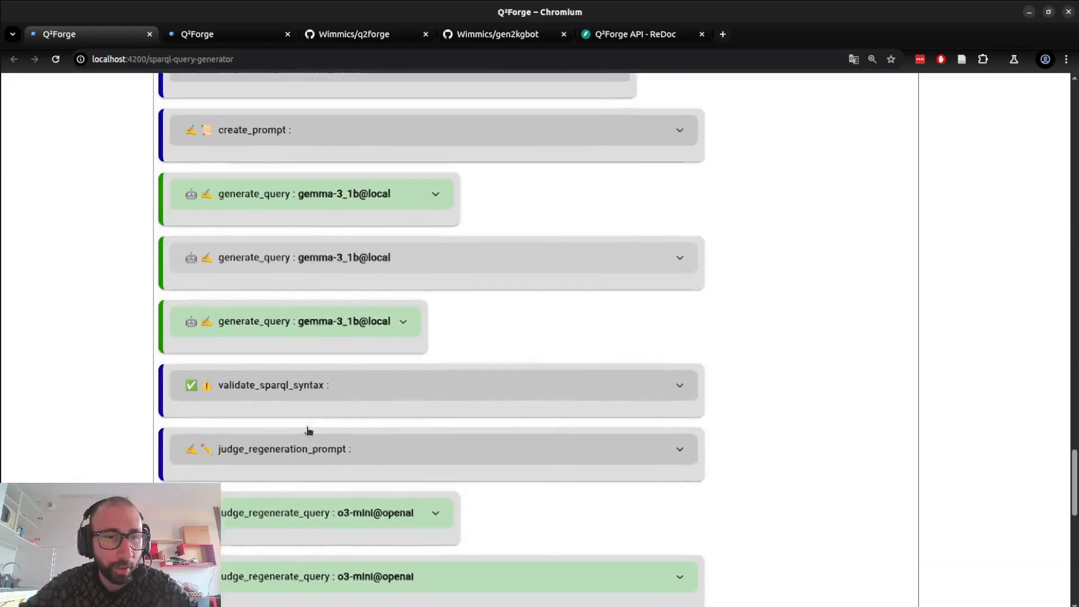
{"action": "left_click", "coordinate": [260, 393]}
{"action": "scroll", "coordinate": [264, 388], "scroll_direction": "down", "scroll_amount": 3}
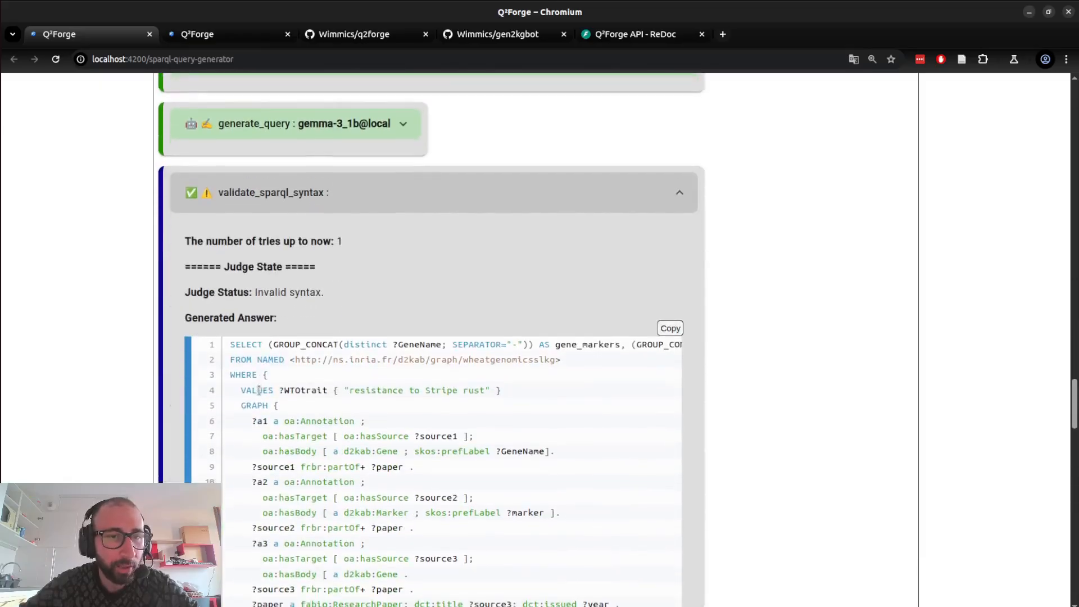
{"action": "left_click_drag", "start_coordinate": [256, 293], "coordinate": [320, 294]}
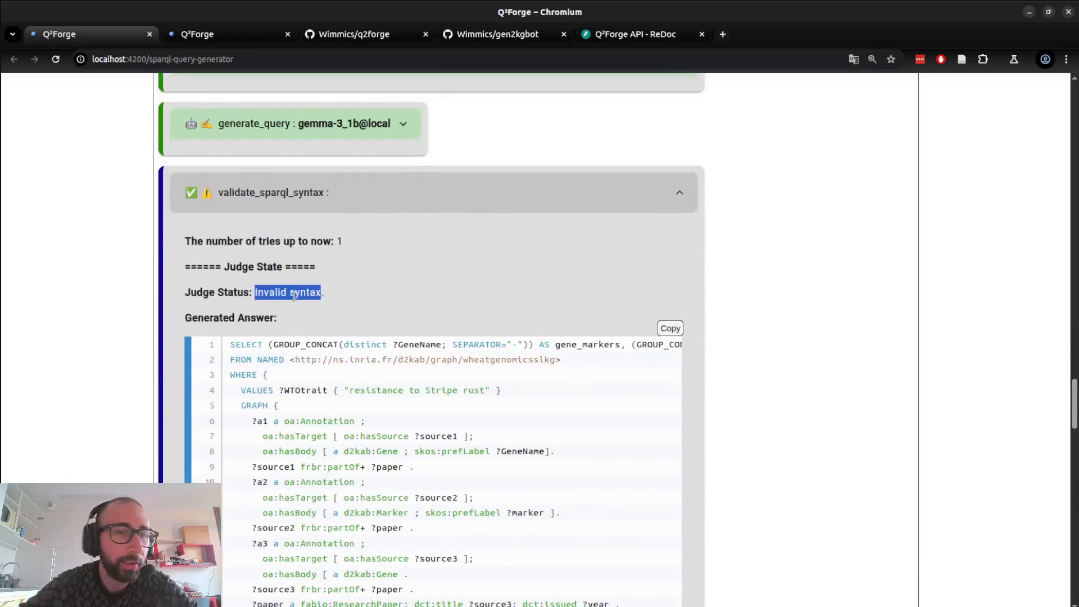
{"action": "left_click", "coordinate": [366, 197]}
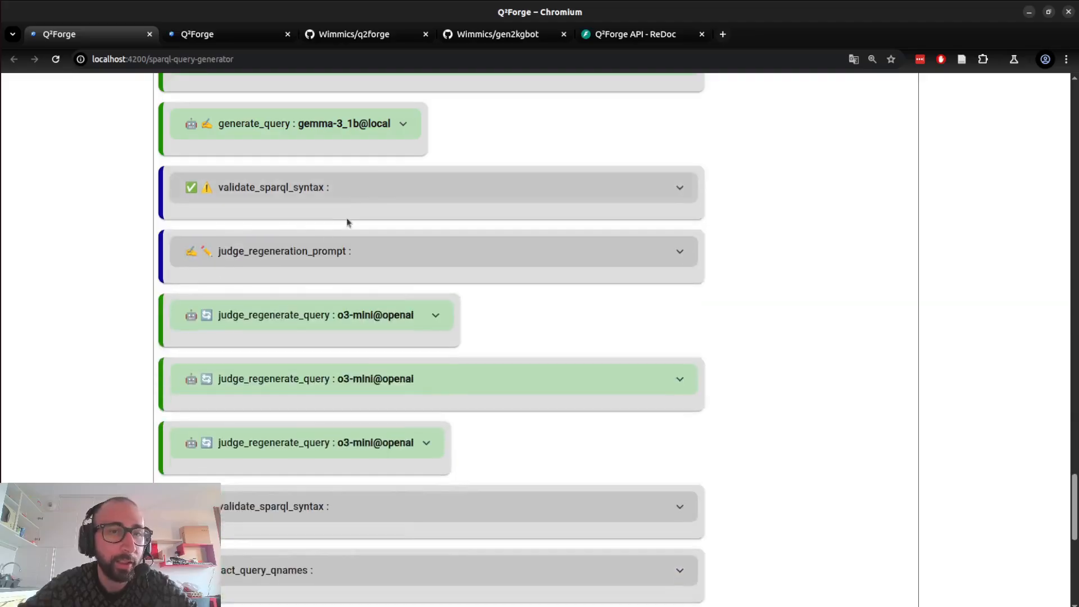
- Review the judge state, generated answer and class context in the judge_regeneration_prompt message, and collapse it
{"action": "left_click", "coordinate": [291, 254]}
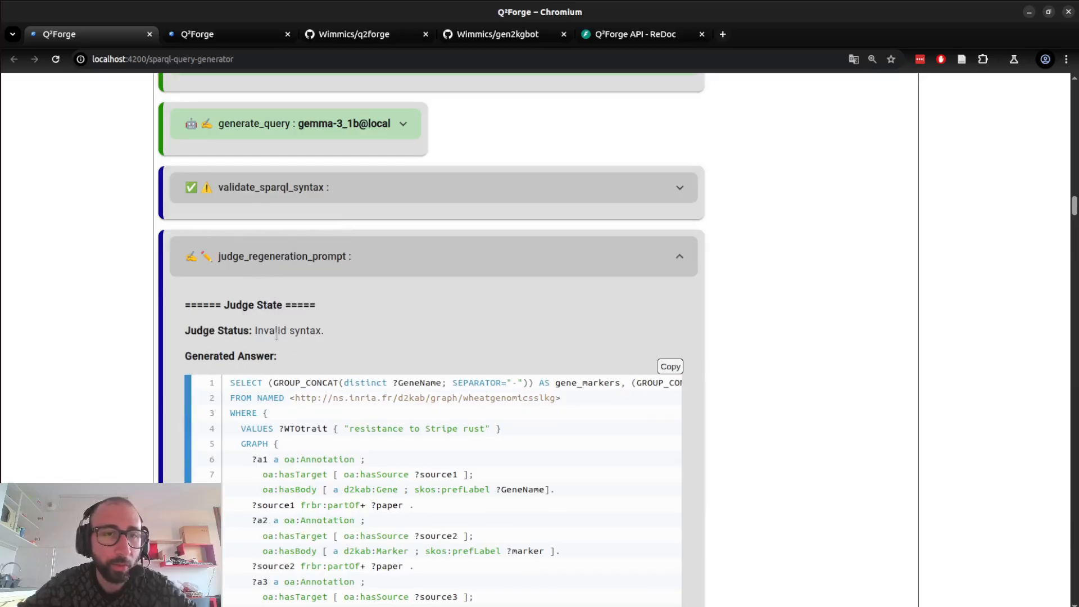
{"action": "scroll", "coordinate": [281, 337], "scroll_direction": "down", "scroll_amount": 10}
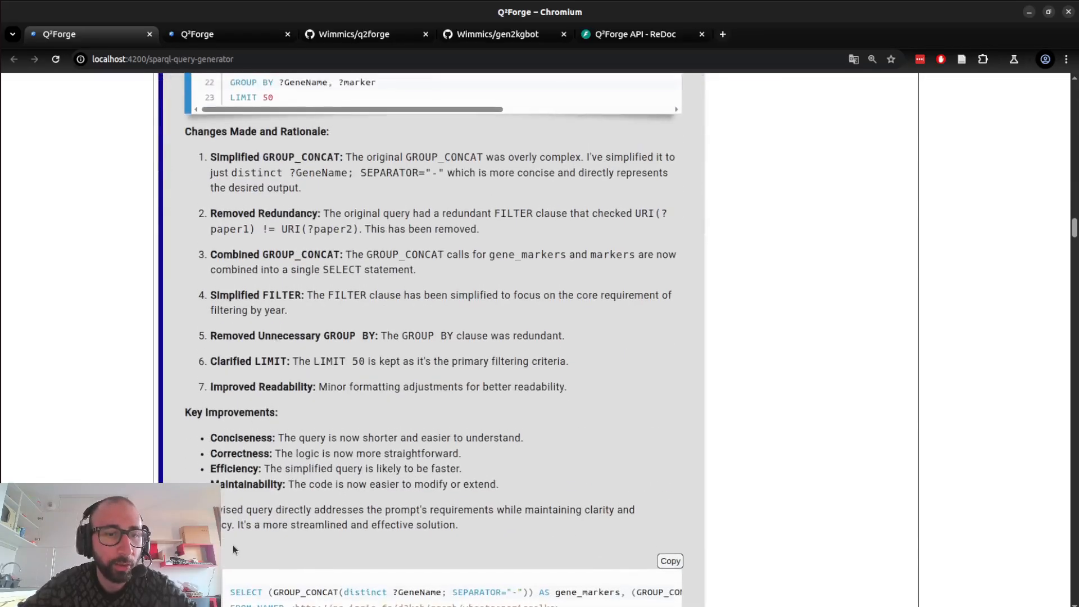
{"action": "scroll", "coordinate": [234, 550], "scroll_direction": "down", "scroll_amount": 15}
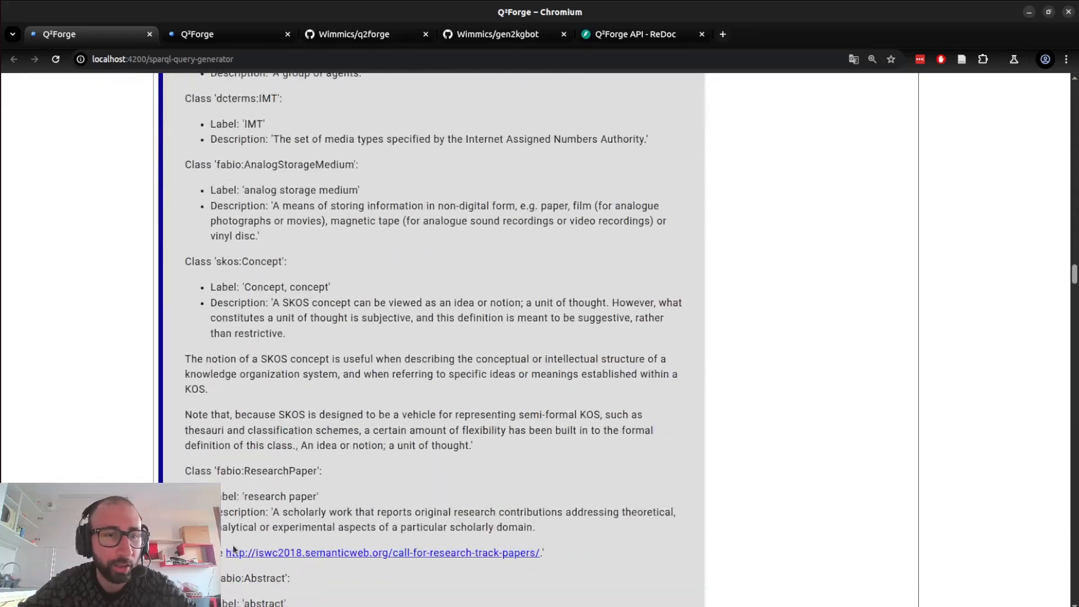
{"action": "scroll", "coordinate": [234, 549], "scroll_direction": "down", "scroll_amount": 15}
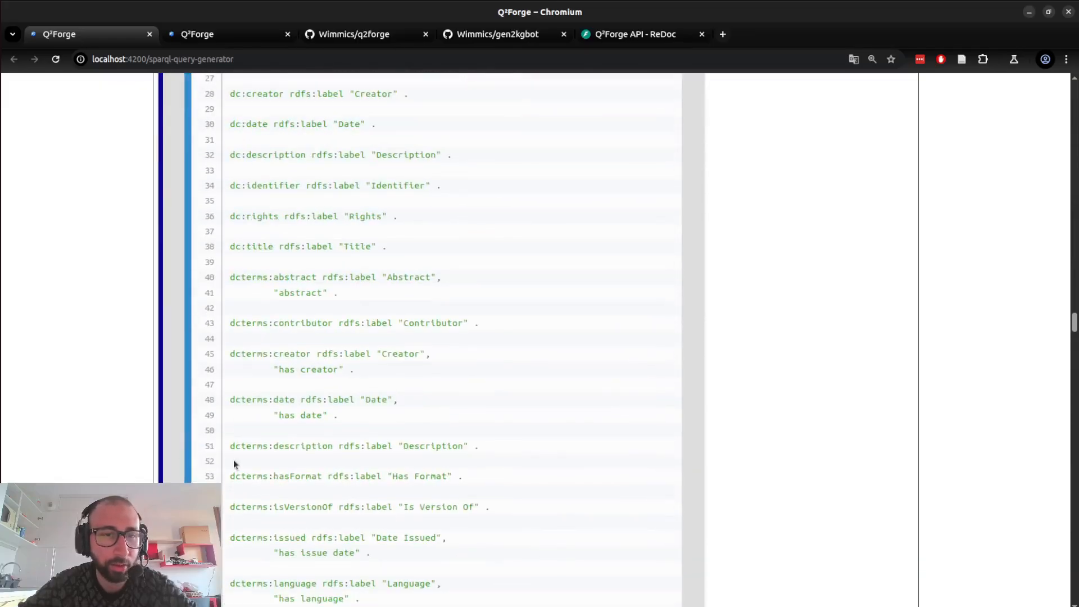
{"action": "scroll", "coordinate": [234, 460], "scroll_direction": "up", "scroll_amount": 20}
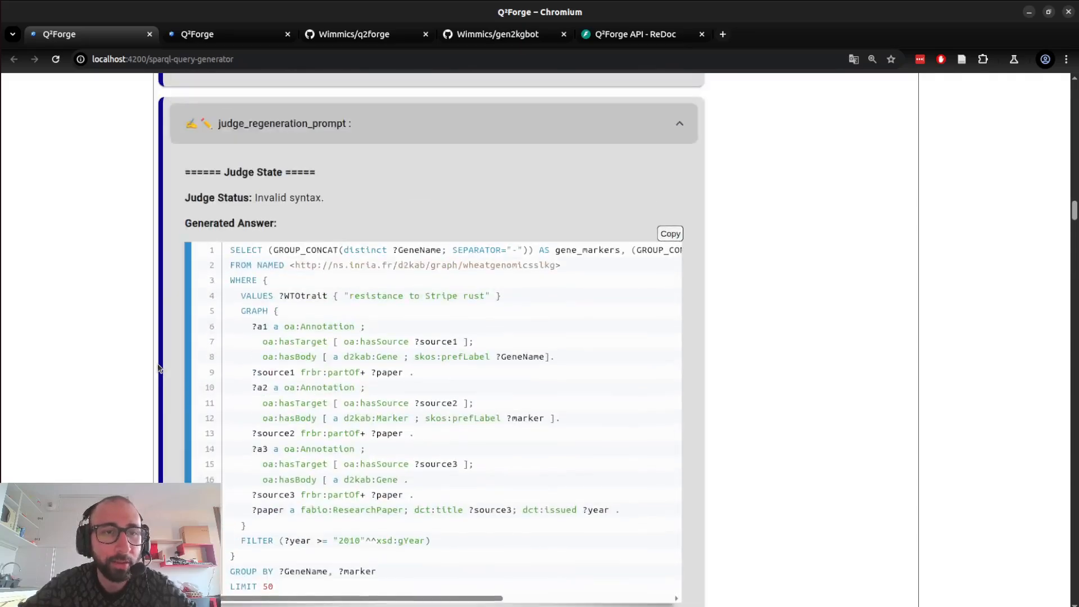
{"action": "scroll", "coordinate": [159, 368], "scroll_direction": "up", "scroll_amount": 2}
{"action": "left_click", "coordinate": [288, 207]}
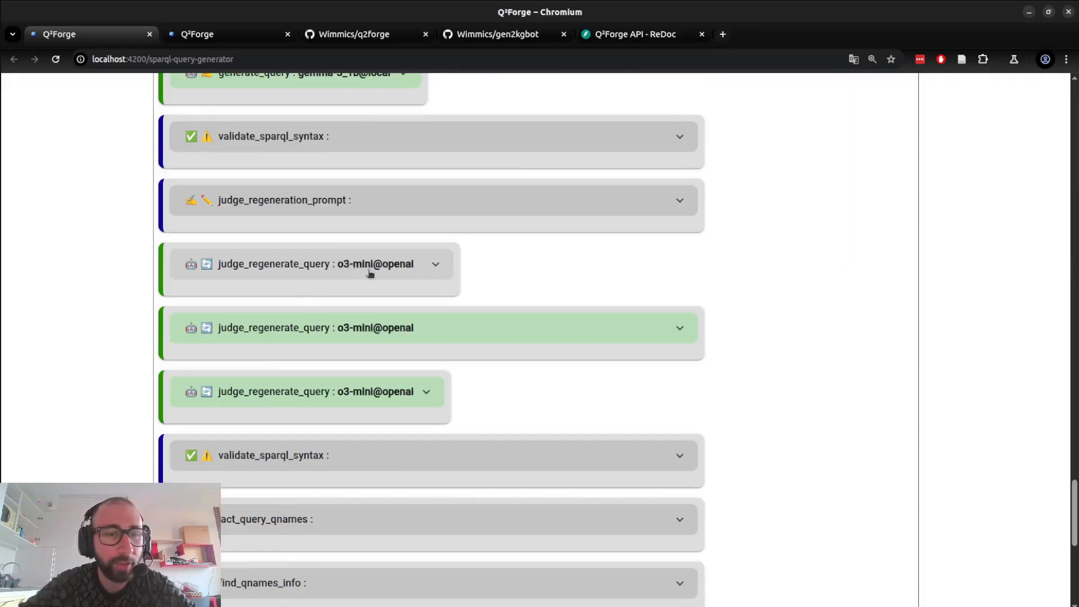
- Review the regenerated SPARQL query and rationale in the second judge_regenerate_query message from o3-mini@openai, and collapse it
{"action": "left_click", "coordinate": [334, 338]}
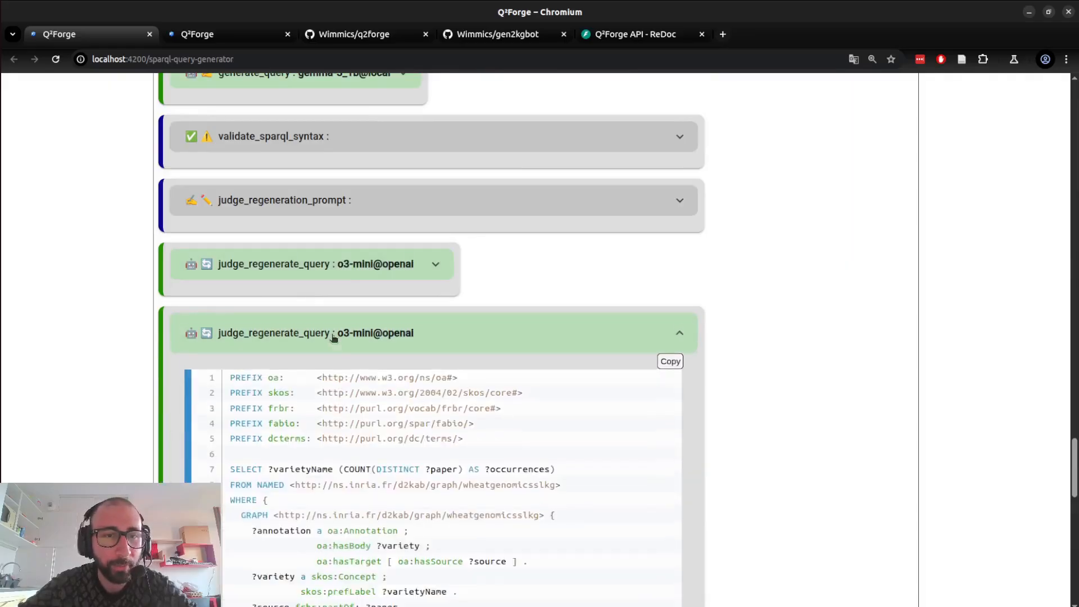
{"action": "scroll", "coordinate": [334, 338], "scroll_direction": "down", "scroll_amount": 5}
{"action": "scroll", "coordinate": [334, 338], "scroll_direction": "up", "scroll_amount": 2}
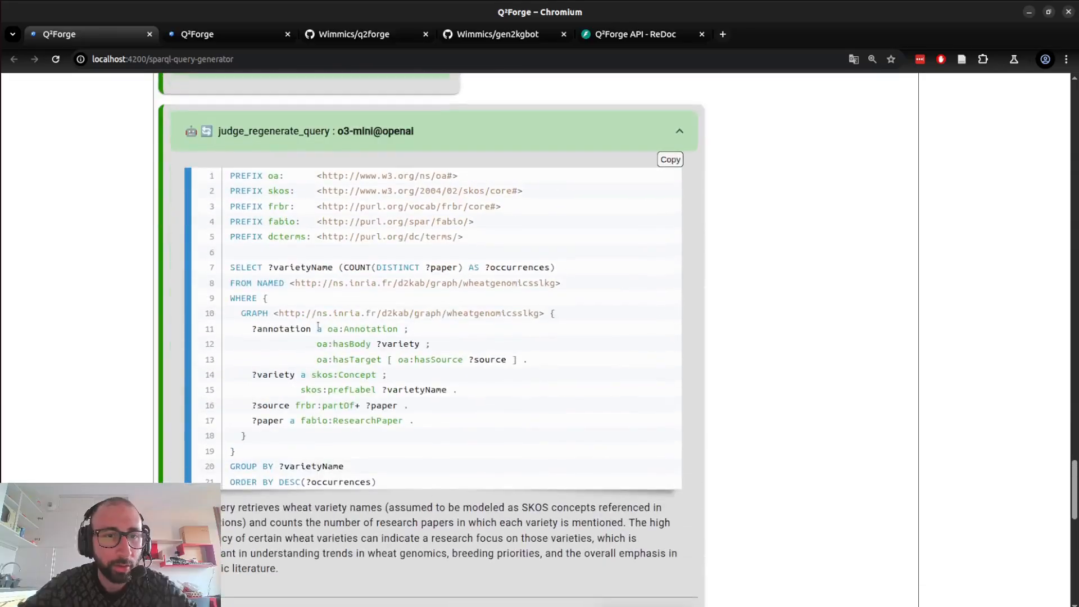
{"action": "left_click", "coordinate": [356, 144]}
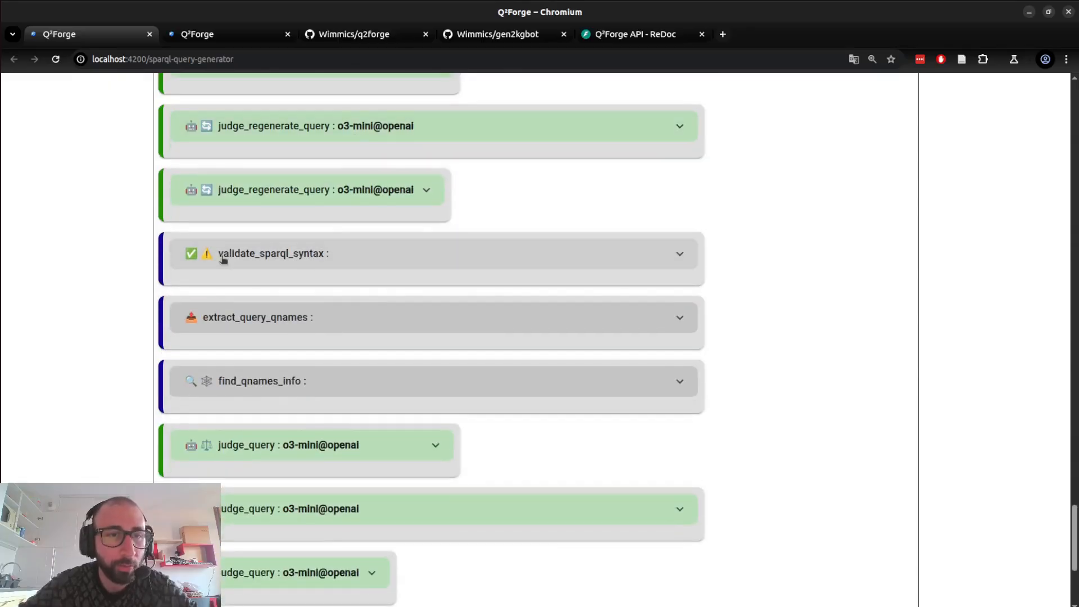
- Expand the validate_sparql_syntax message after query regeneration, highlight its judge status, and collapse it
{"action": "left_click", "coordinate": [325, 256]}
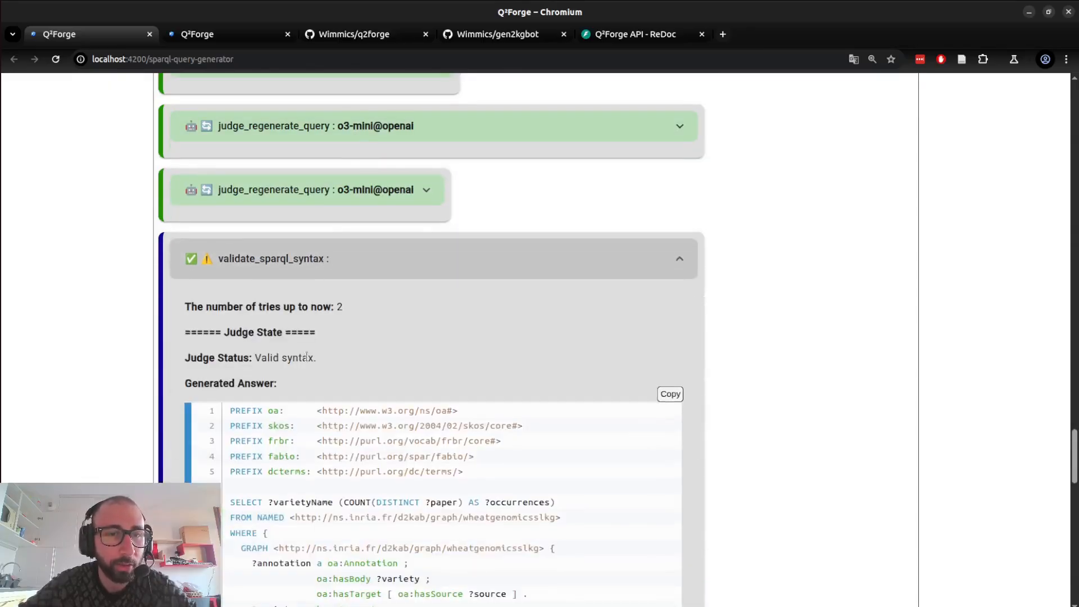
{"action": "left_click_drag", "start_coordinate": [303, 358], "coordinate": [269, 359]}
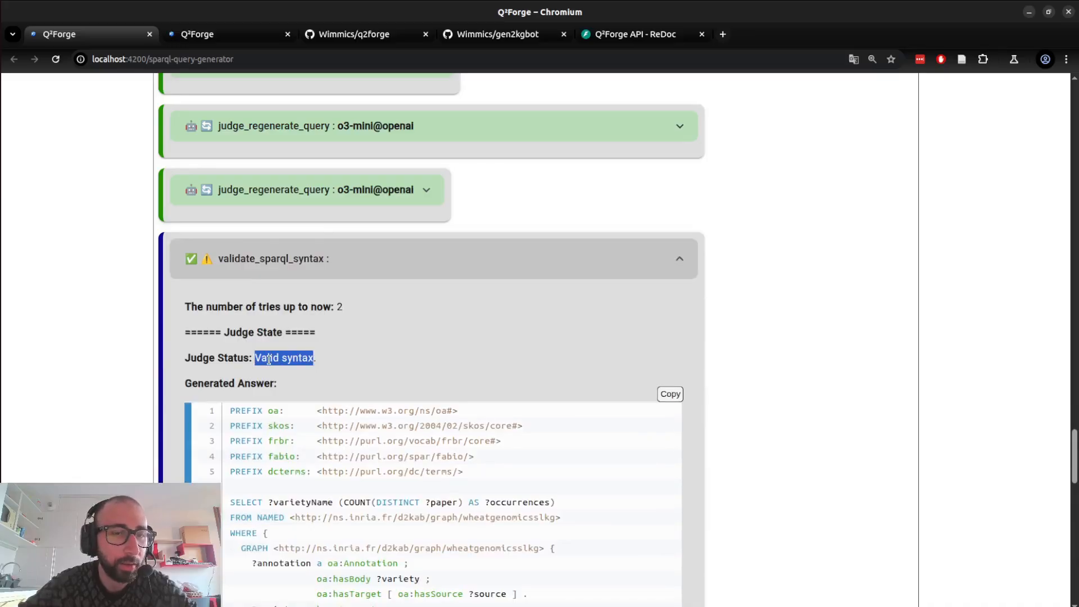
{"action": "left_click", "coordinate": [302, 258]}
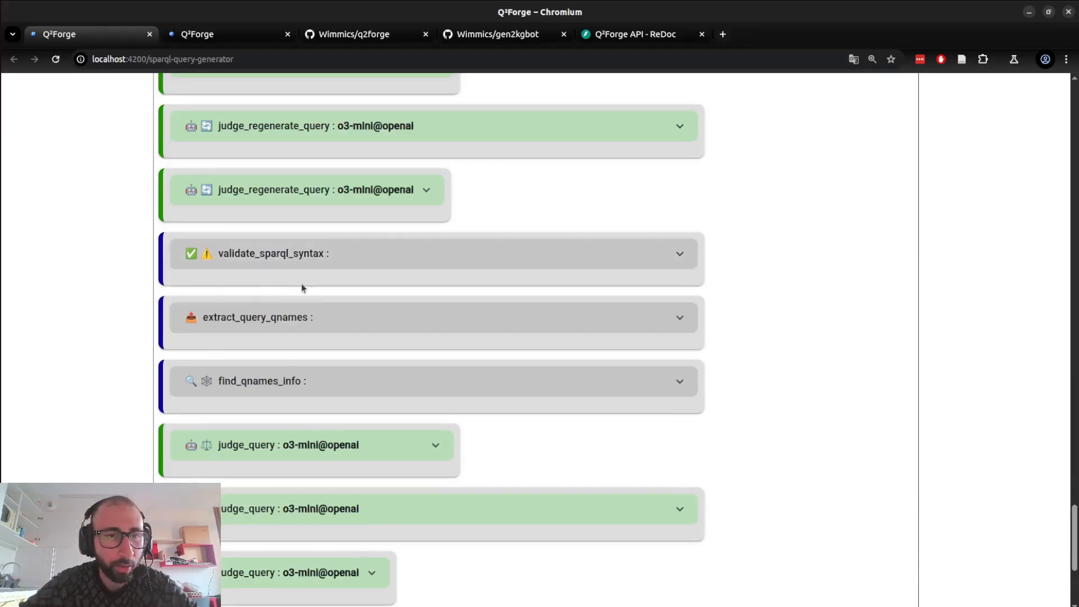
- Review the query and its Query QNames list in the extract_query_qnames message, and collapse it
{"action": "left_click", "coordinate": [287, 319]}
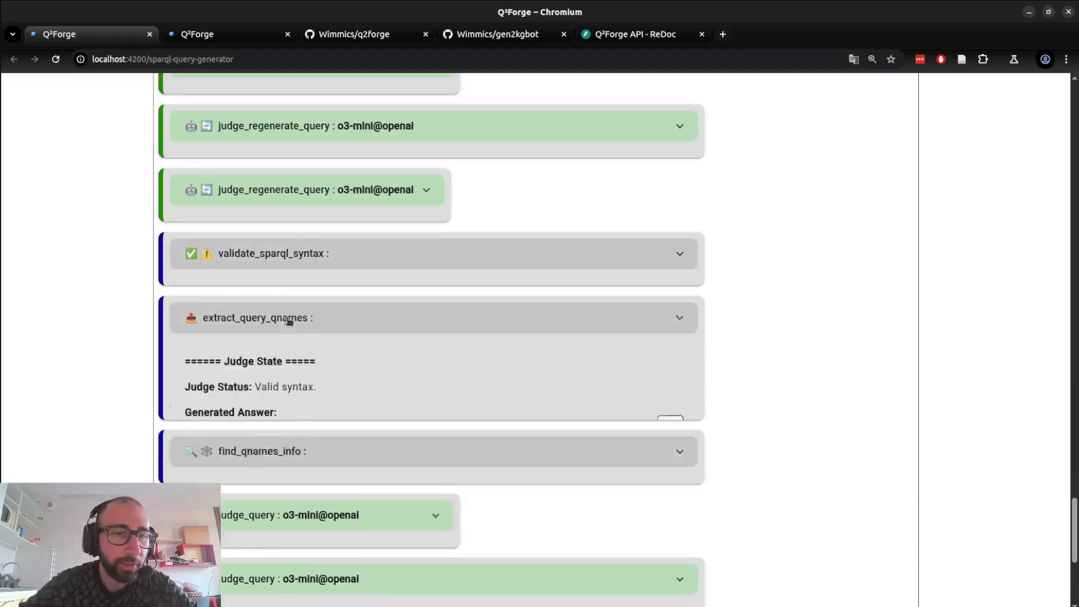
{"action": "scroll", "coordinate": [253, 389], "scroll_direction": "down", "scroll_amount": 5}
{"action": "scroll", "coordinate": [251, 387], "scroll_direction": "down", "scroll_amount": 15}
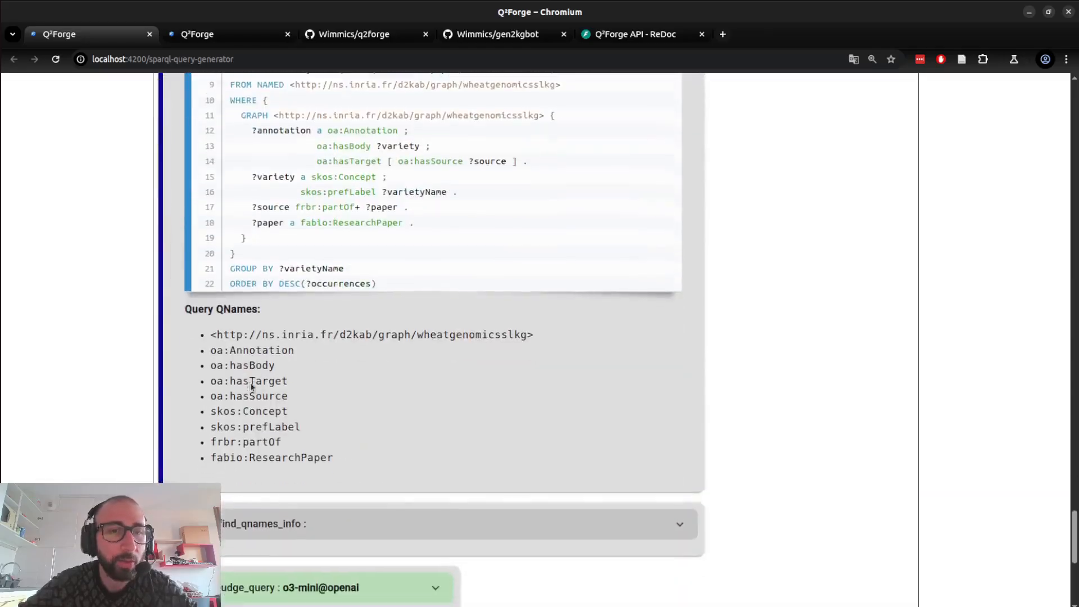
{"action": "scroll", "coordinate": [250, 383], "scroll_direction": "up", "scroll_amount": 8}
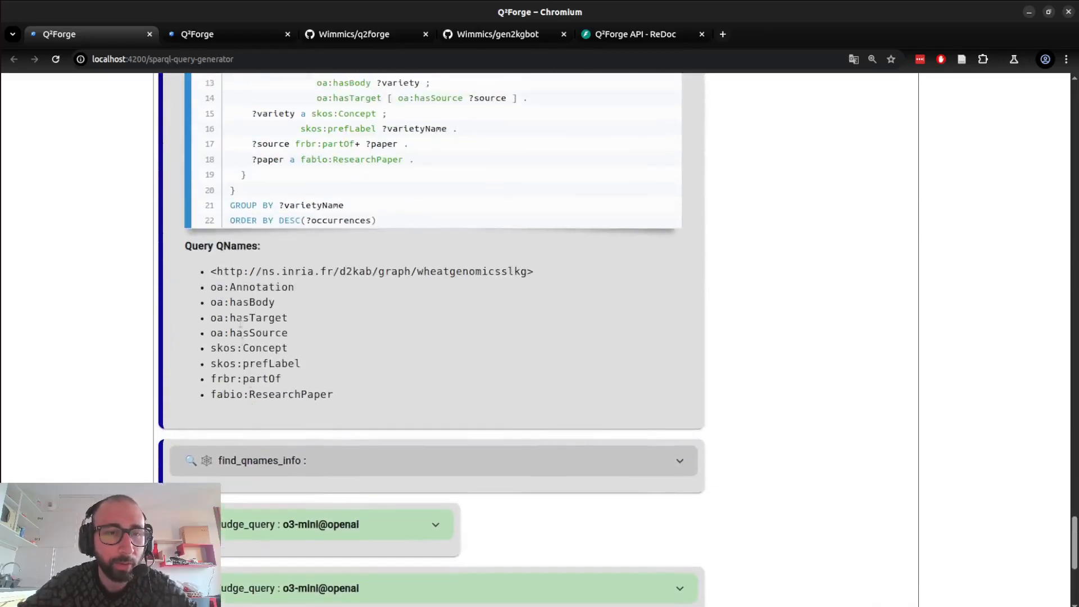
{"action": "scroll", "coordinate": [272, 227], "scroll_direction": "up", "scroll_amount": 10}
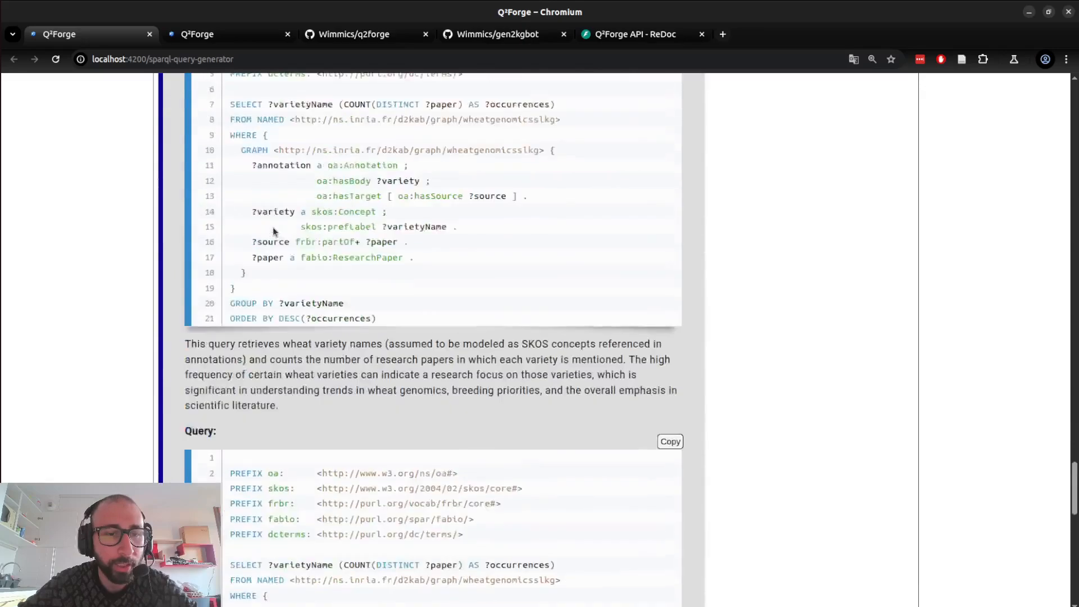
{"action": "left_click", "coordinate": [289, 433]}
{"action": "scroll", "coordinate": [289, 439], "scroll_direction": "down", "scroll_amount": 3}
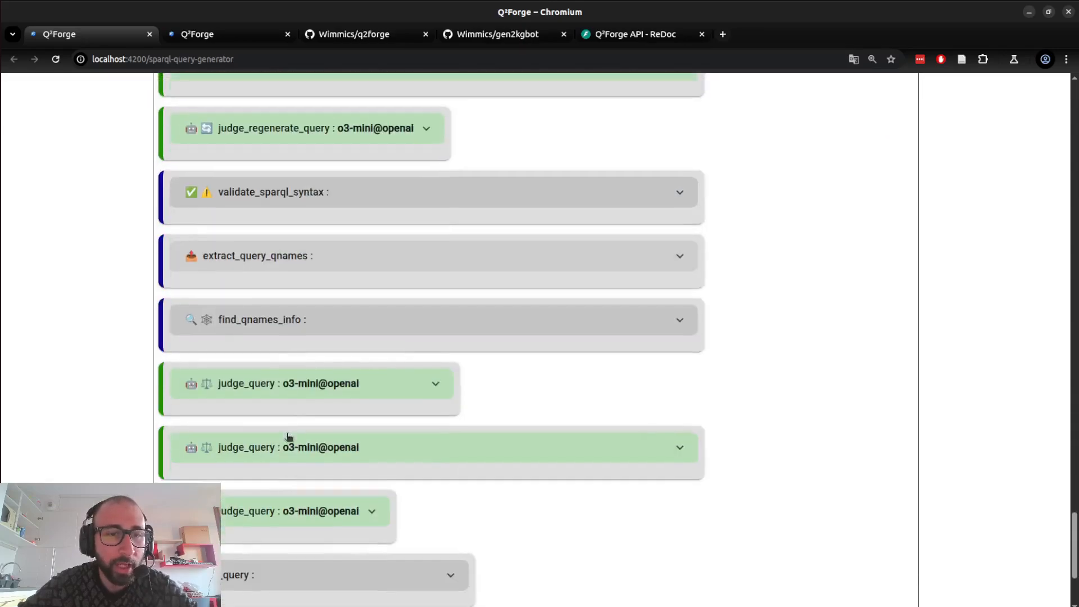
- Review the table of query QNames and their info in the find_qnames_info message, and collapse it
{"action": "left_click", "coordinate": [335, 316]}
{"action": "scroll", "coordinate": [303, 397], "scroll_direction": "down", "scroll_amount": 16}
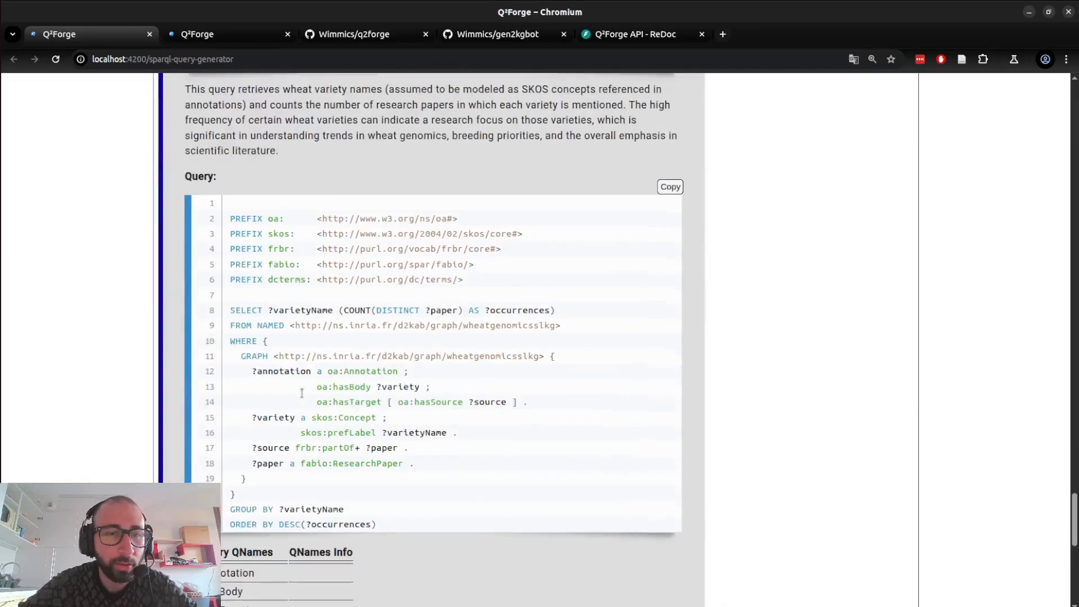
{"action": "scroll", "coordinate": [302, 398], "scroll_direction": "up", "scroll_amount": 18}
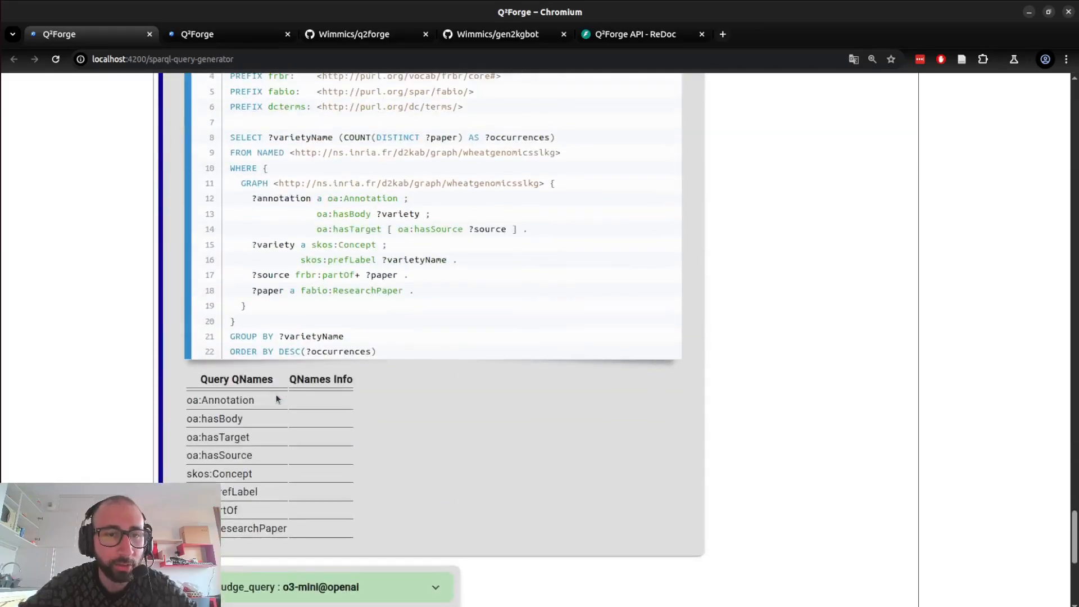
{"action": "scroll", "coordinate": [276, 397], "scroll_direction": "down", "scroll_amount": 4}
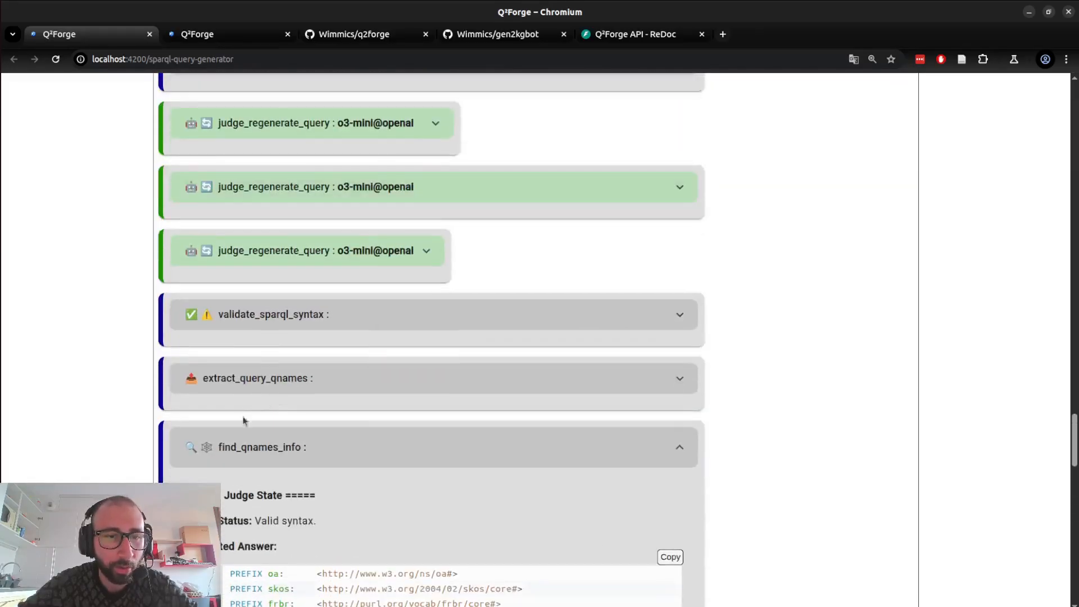
{"action": "left_click", "coordinate": [234, 446]}
{"action": "scroll", "coordinate": [236, 448], "scroll_direction": "down", "scroll_amount": 3}
{"action": "scroll", "coordinate": [236, 448], "scroll_direction": "down", "scroll_amount": 1}
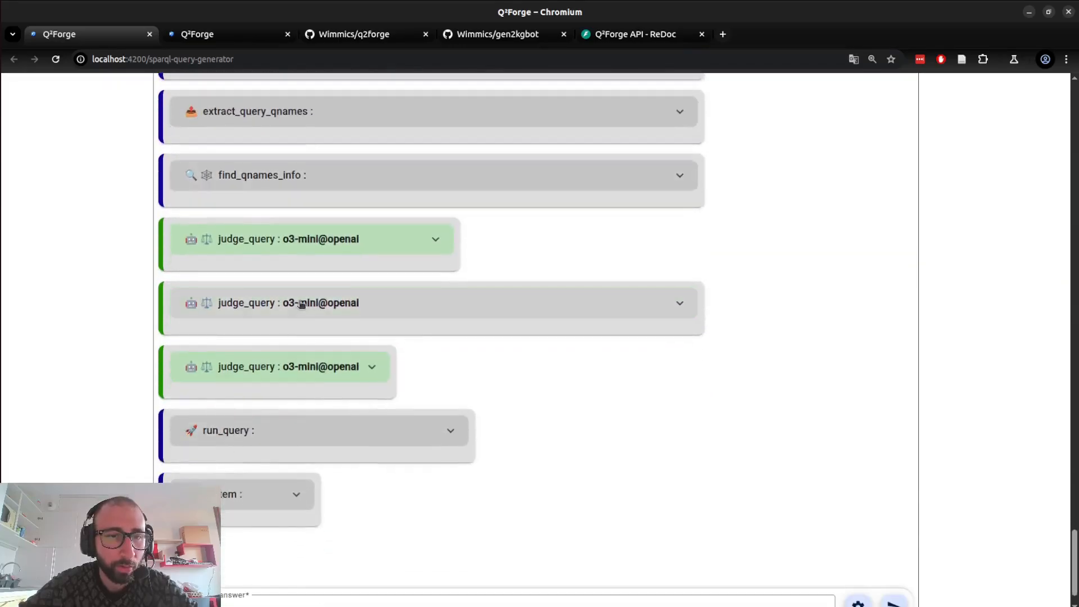
- Expand the second judge_query message from o3-mini@openai, highlight the grade in its verdict, and collapse it
{"action": "left_click", "coordinate": [300, 305]}
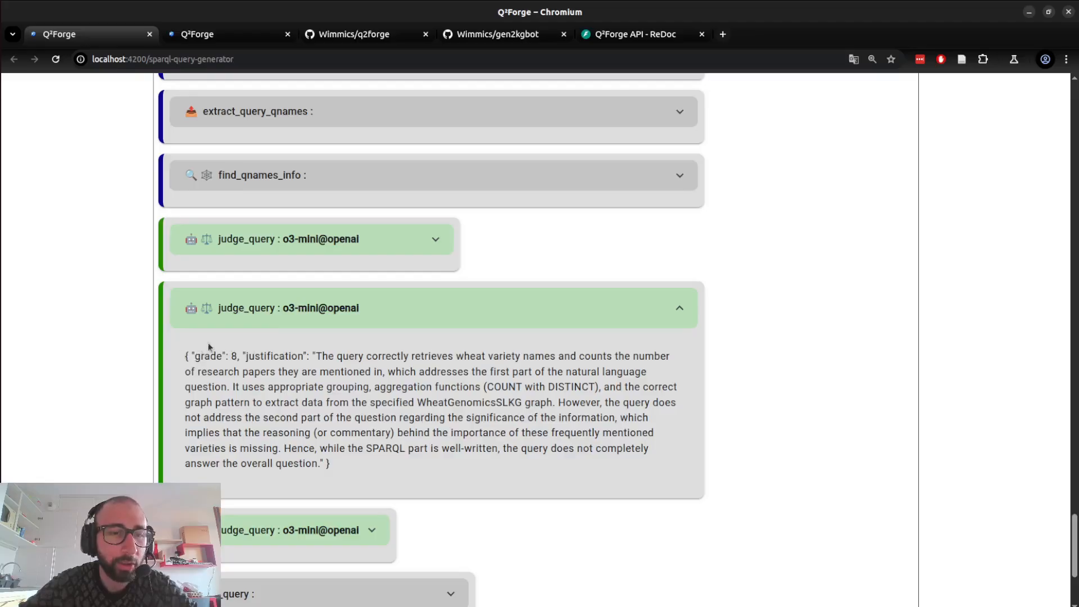
{"action": "mouse_move", "coordinate": [185, 357]}
{"action": "left_mouse_down"}
{"action": "mouse_move", "coordinate": [254, 358]}
{"action": "mouse_move", "coordinate": [196, 359]}
{"action": "left_mouse_up"}
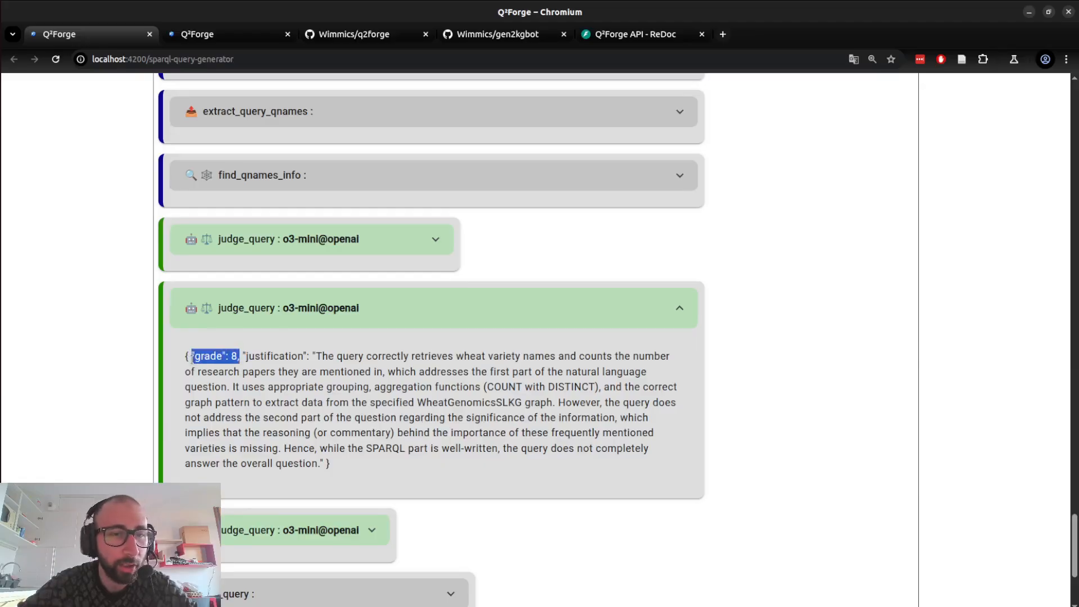
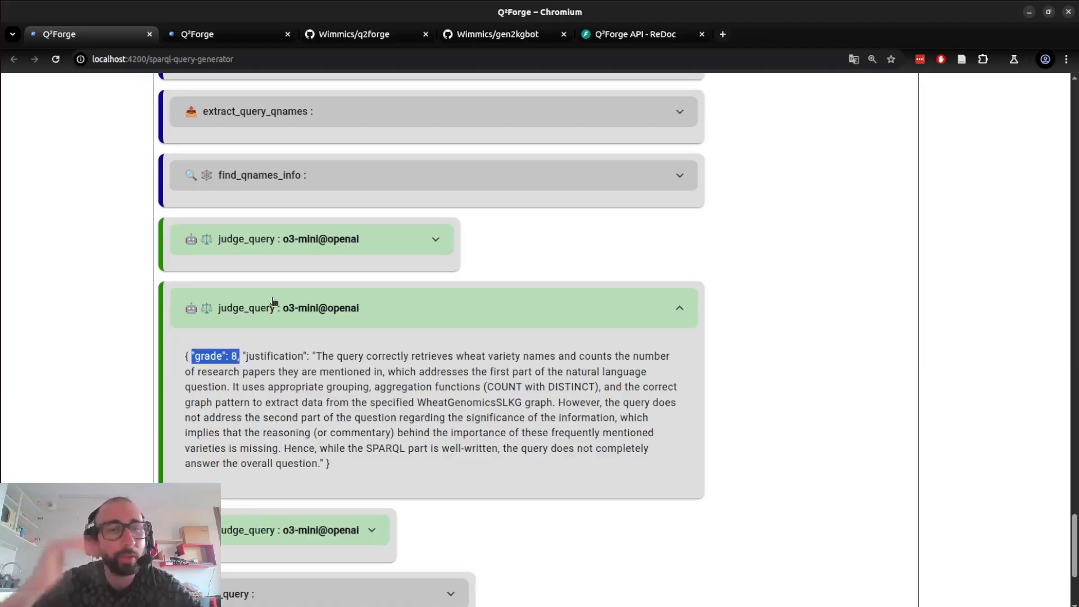
{"action": "left_click", "coordinate": [183, 320]}
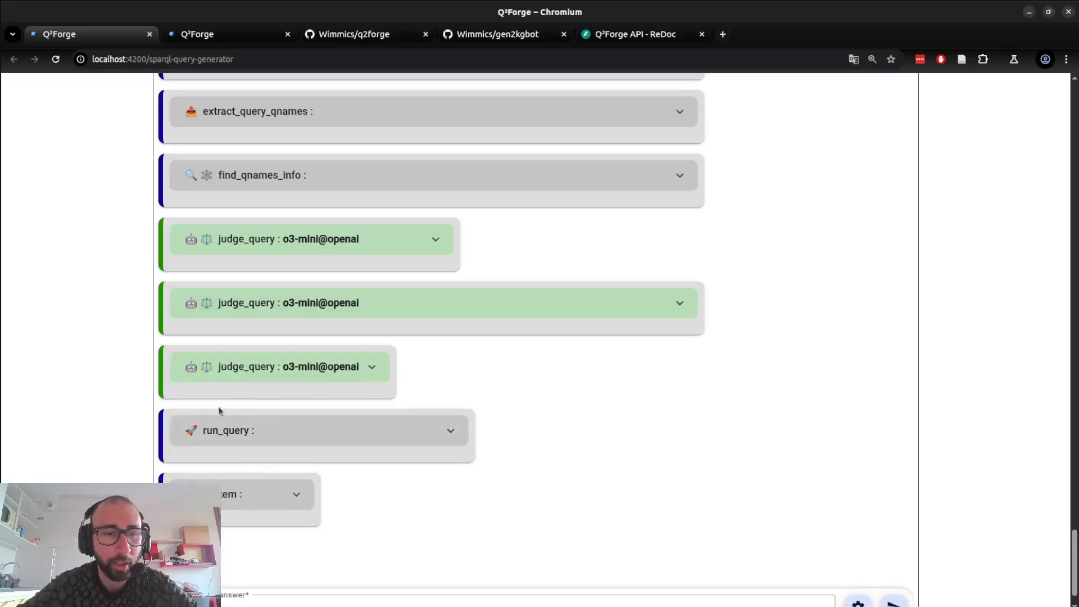
- Expand the run_query message, highlight part of its result statement, and collapse it
{"action": "left_click", "coordinate": [213, 432]}
{"action": "scroll", "coordinate": [236, 405], "scroll_direction": "down", "scroll_amount": 1}
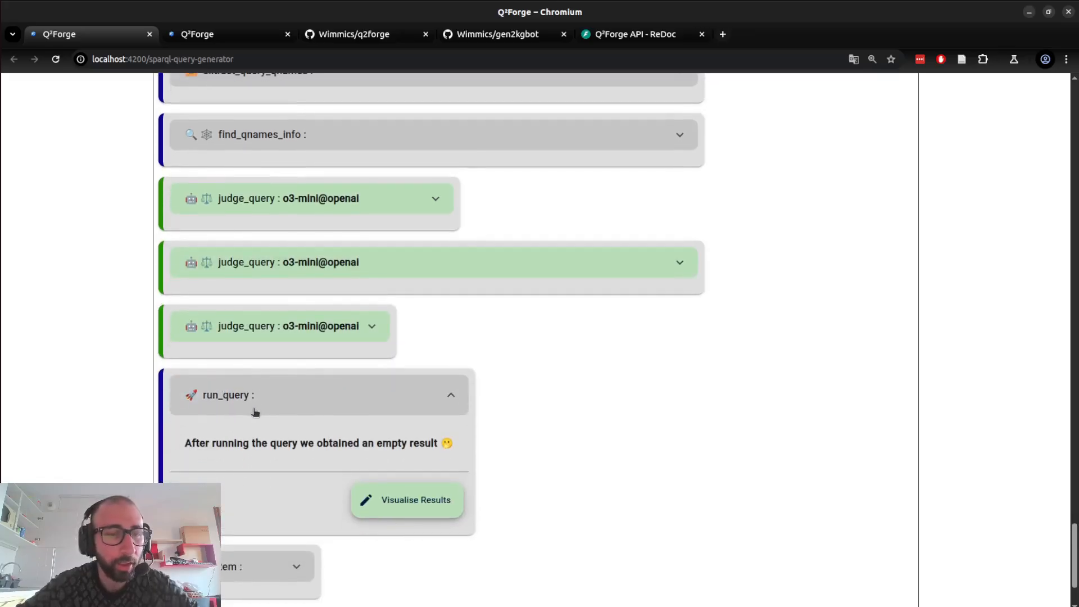
{"action": "left_click_drag", "start_coordinate": [252, 440], "coordinate": [374, 446]}
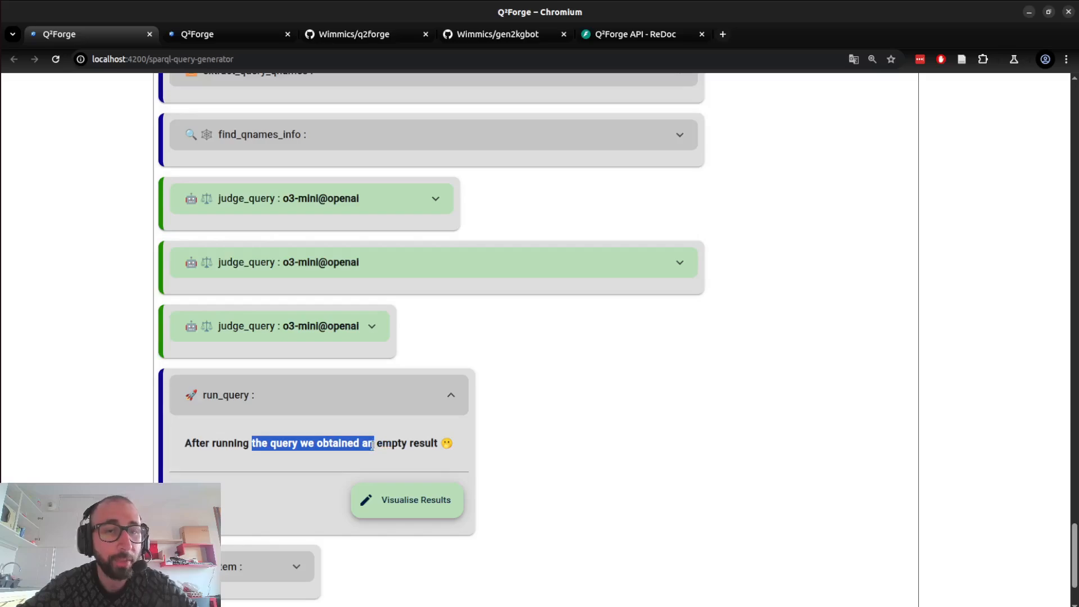
{"action": "left_click", "coordinate": [298, 398]}
{"action": "scroll", "coordinate": [325, 374], "scroll_direction": "up", "scroll_amount": 2}
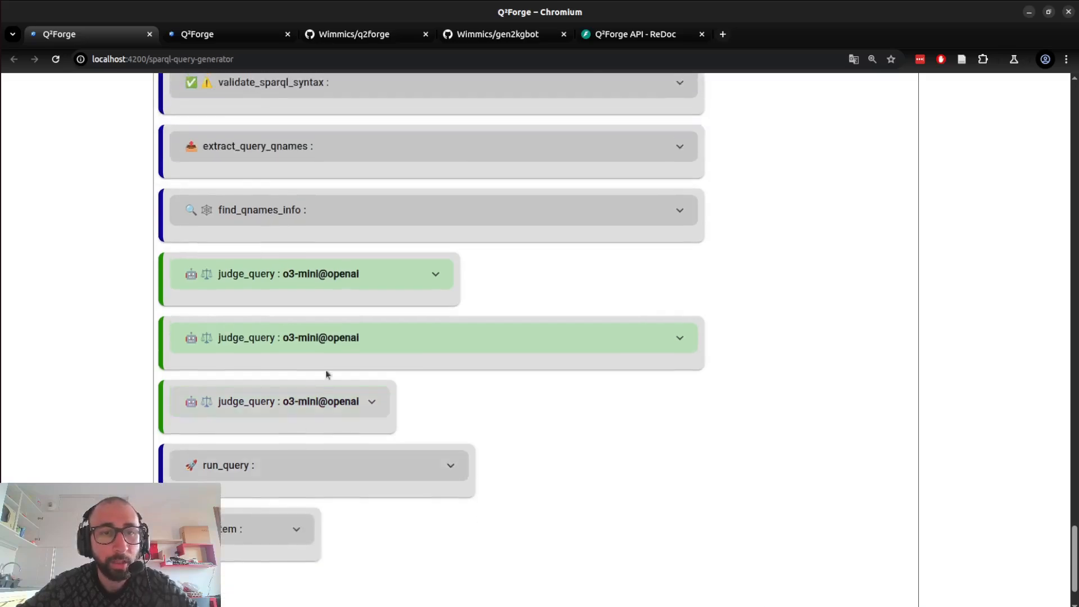
- Recheck the grade justification in the second judge_query message and collapse it again
{"action": "left_click", "coordinate": [375, 336]}
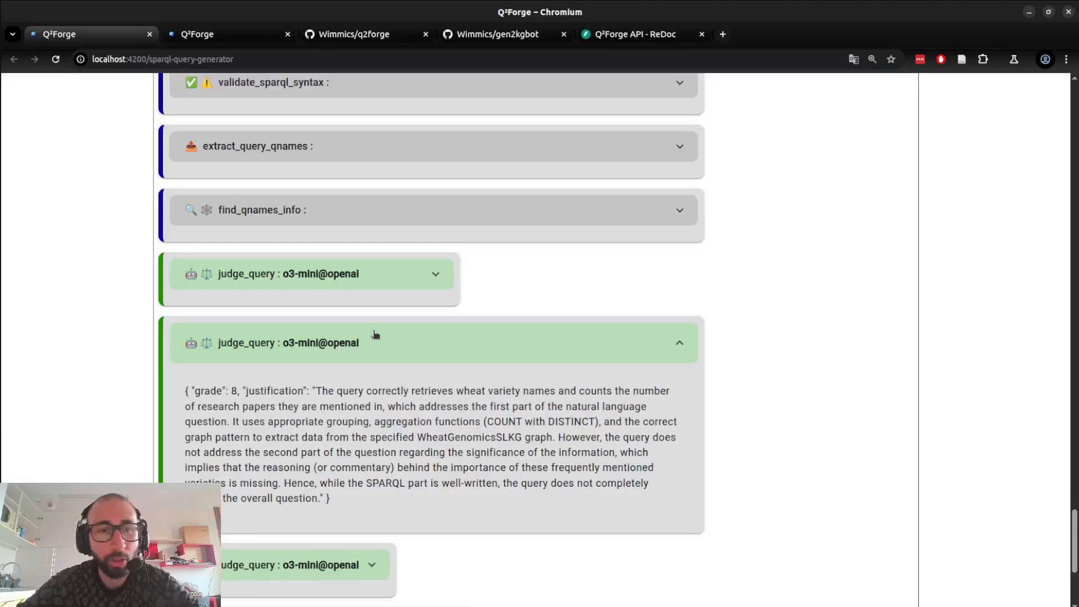
{"action": "left_click", "coordinate": [375, 332]}
- Go back to the second judge_regenerate_query message and re-examine its SPARQL query and explanation, leaving it expanded at the Refine Query option
{"action": "scroll", "coordinate": [373, 334], "scroll_direction": "up", "scroll_amount": 5}
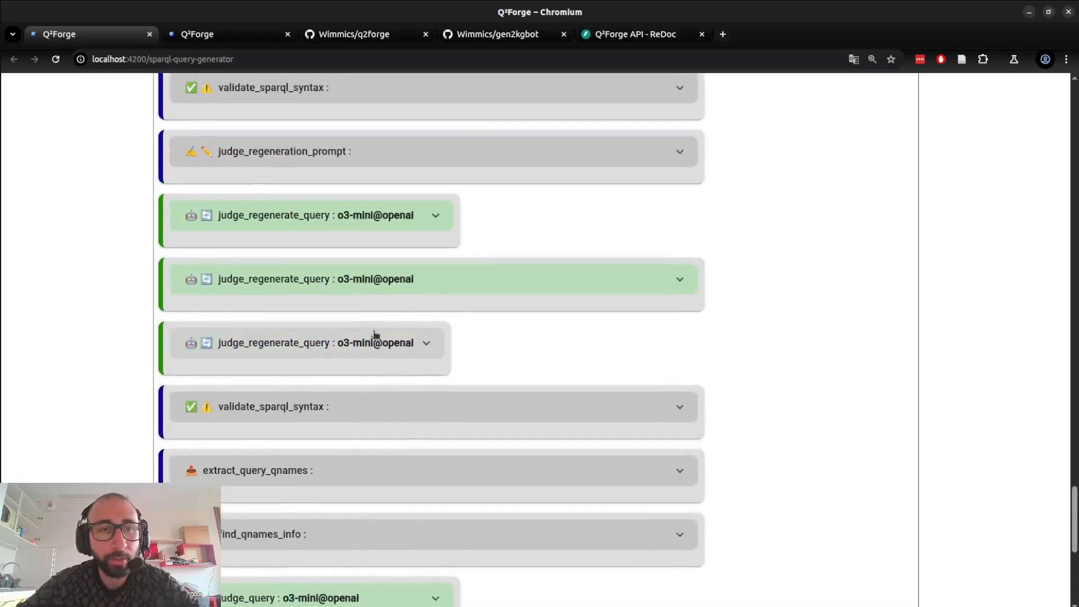
{"action": "left_click", "coordinate": [395, 293]}
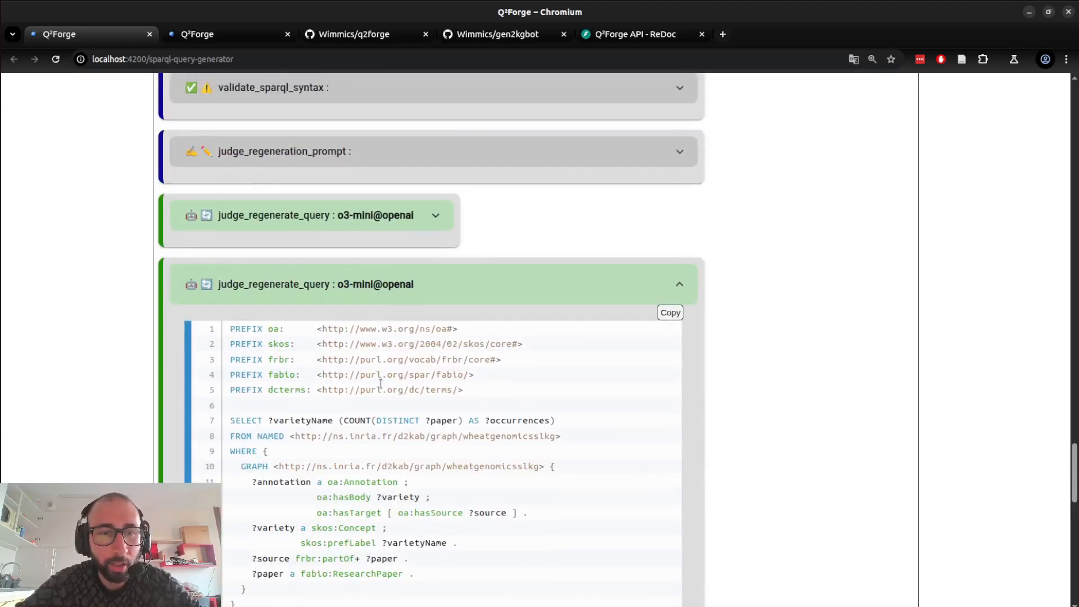
{"action": "scroll", "coordinate": [380, 383], "scroll_direction": "down", "scroll_amount": 2}
{"action": "scroll", "coordinate": [380, 384], "scroll_direction": "up", "scroll_amount": 1}
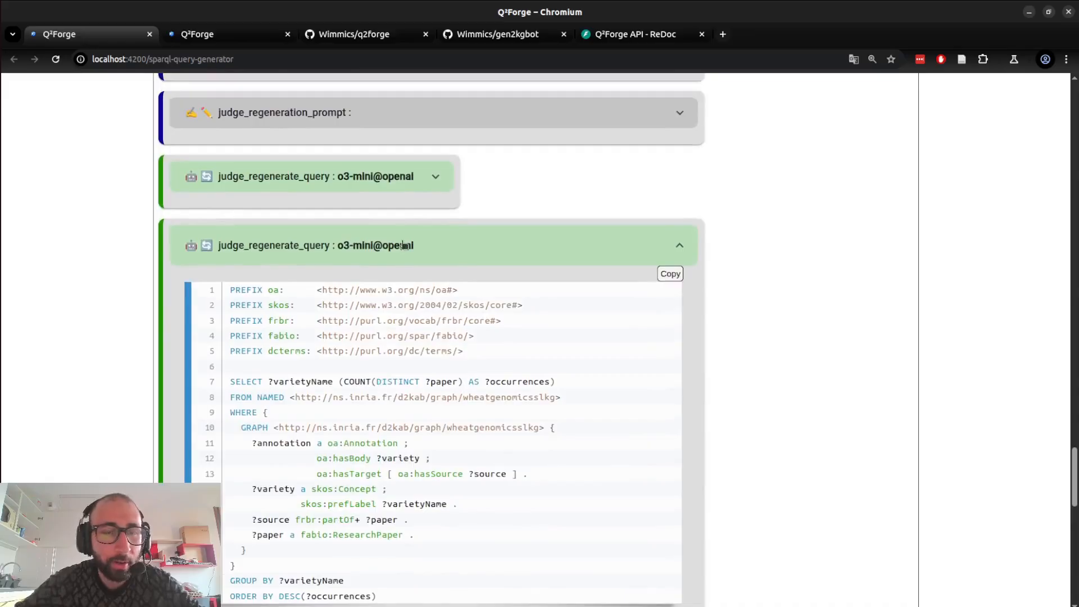
{"action": "left_click", "coordinate": [340, 243]}
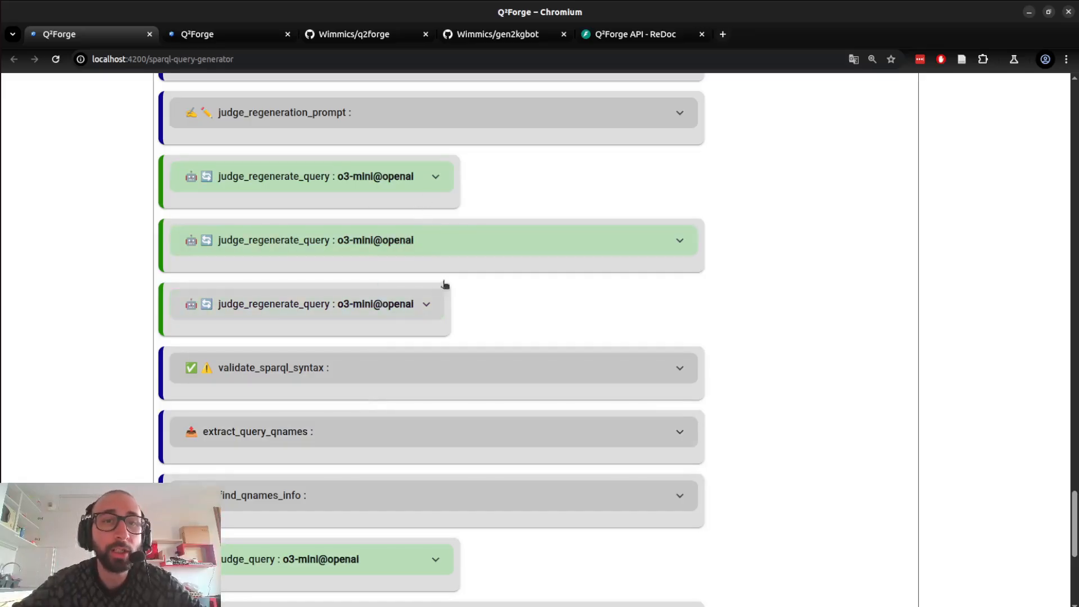
{"action": "left_click", "coordinate": [428, 246]}
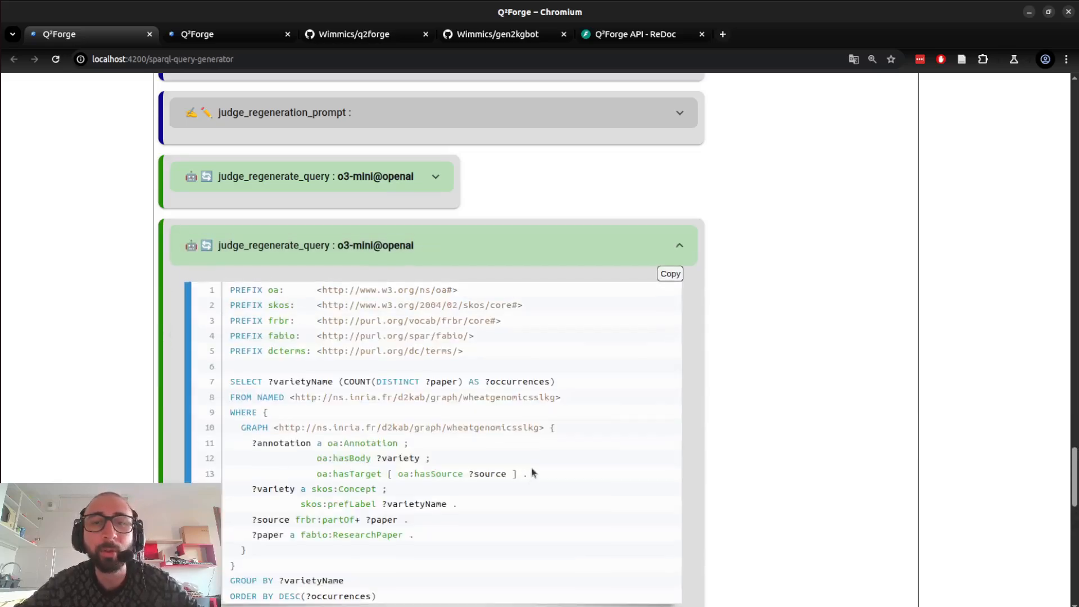
{"action": "scroll", "coordinate": [533, 472], "scroll_direction": "down", "scroll_amount": 3}
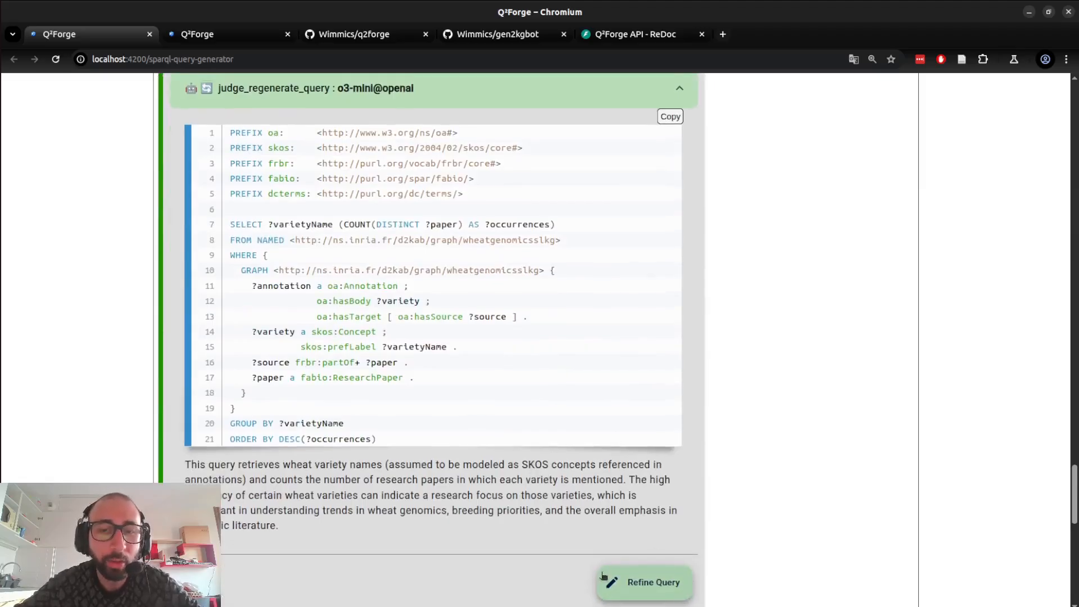
- Open the regenerated wheat varieties query in SPARQL Query Refinement and highlight part of its question
{"action": "left_click", "coordinate": [665, 583]}
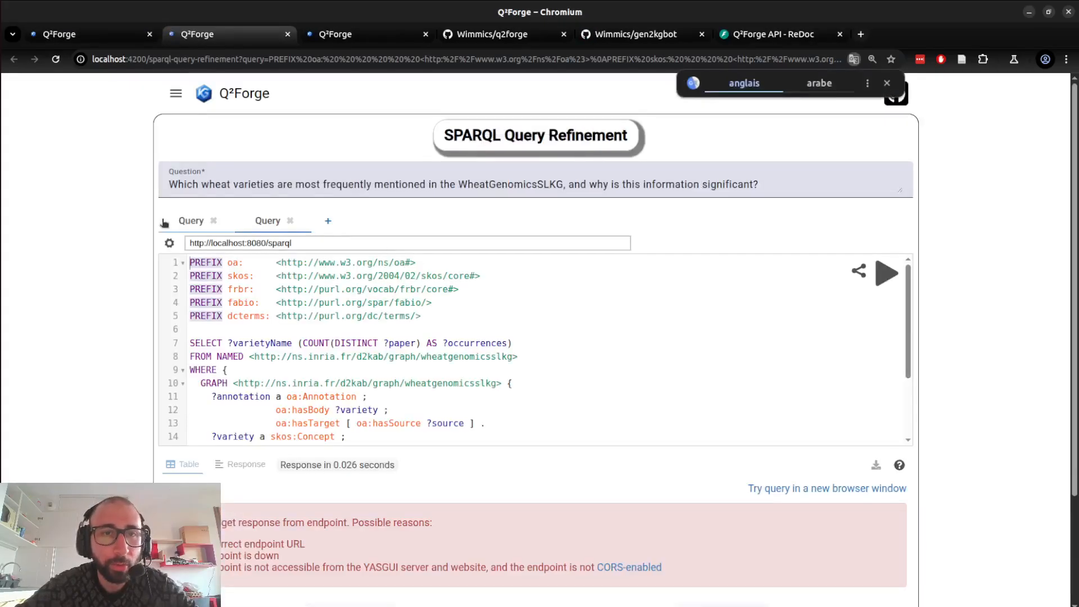
{"action": "left_click", "coordinate": [176, 93]}
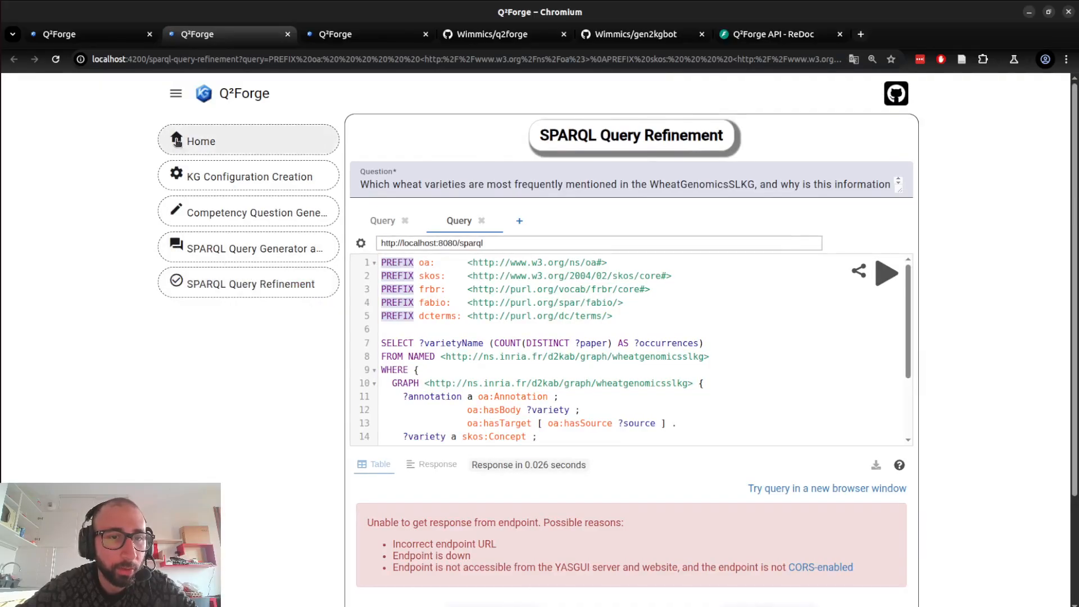
{"action": "left_click", "coordinate": [176, 93]}
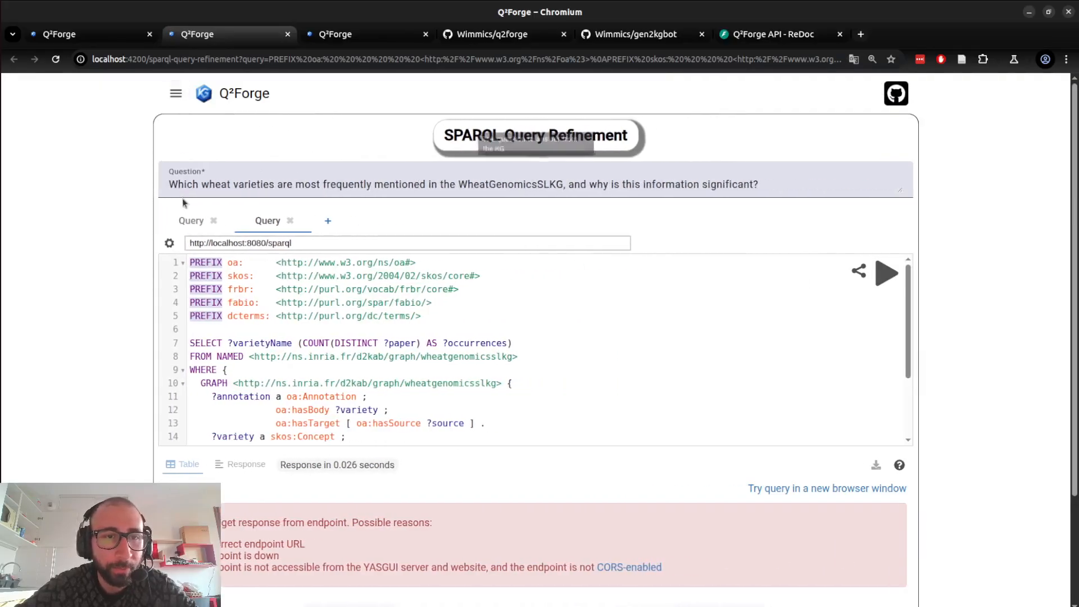
{"action": "left_click_drag", "start_coordinate": [178, 185], "coordinate": [452, 186]}
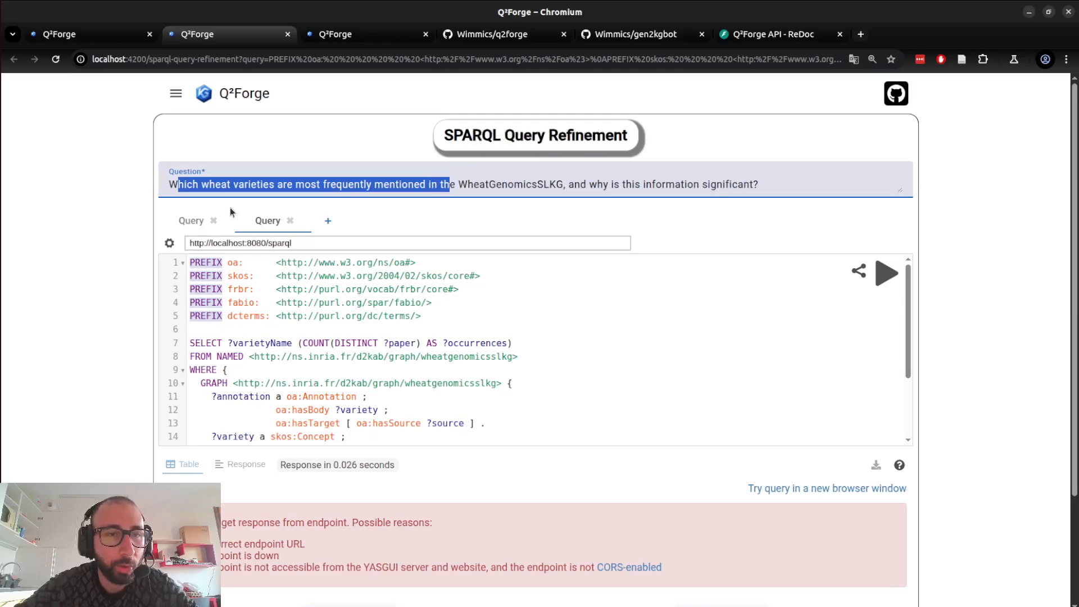
{"action": "left_click", "coordinate": [122, 221]}
- Review the regenerated query in the editor, its endpoint response and the dataset and context options below it
{"action": "scroll", "coordinate": [123, 221], "scroll_direction": "down", "scroll_amount": 2}
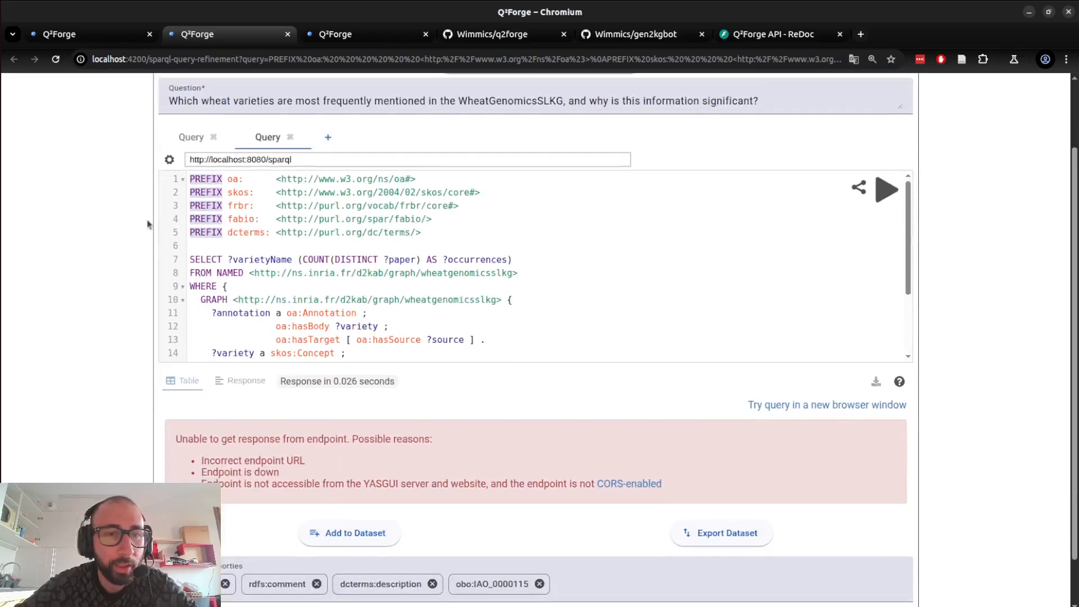
{"action": "scroll", "coordinate": [254, 280], "scroll_direction": "down", "scroll_amount": 2}
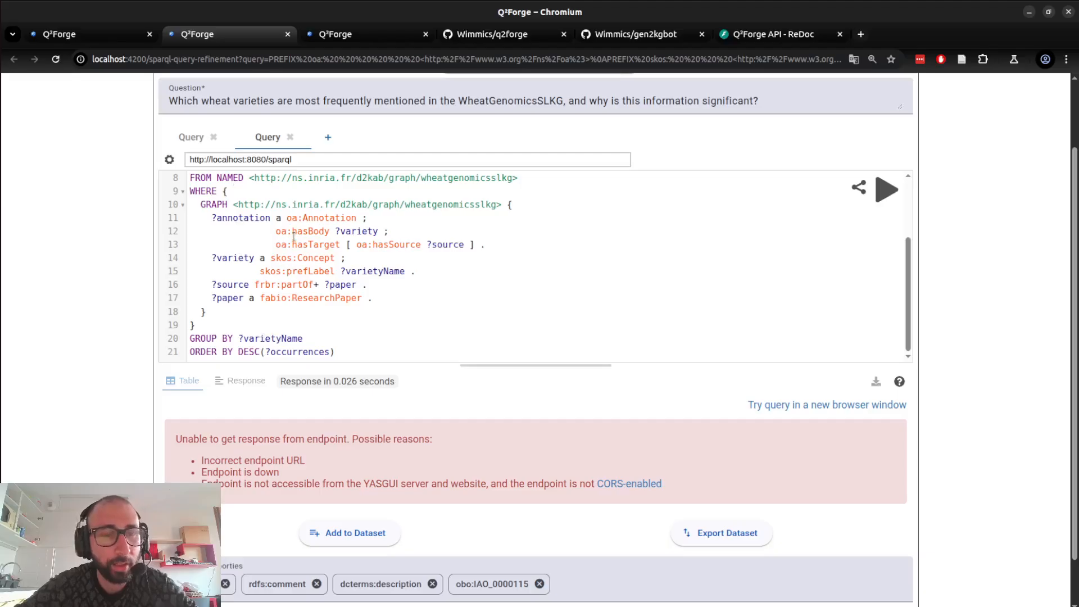
{"action": "scroll", "coordinate": [293, 238], "scroll_direction": "up", "scroll_amount": 2}
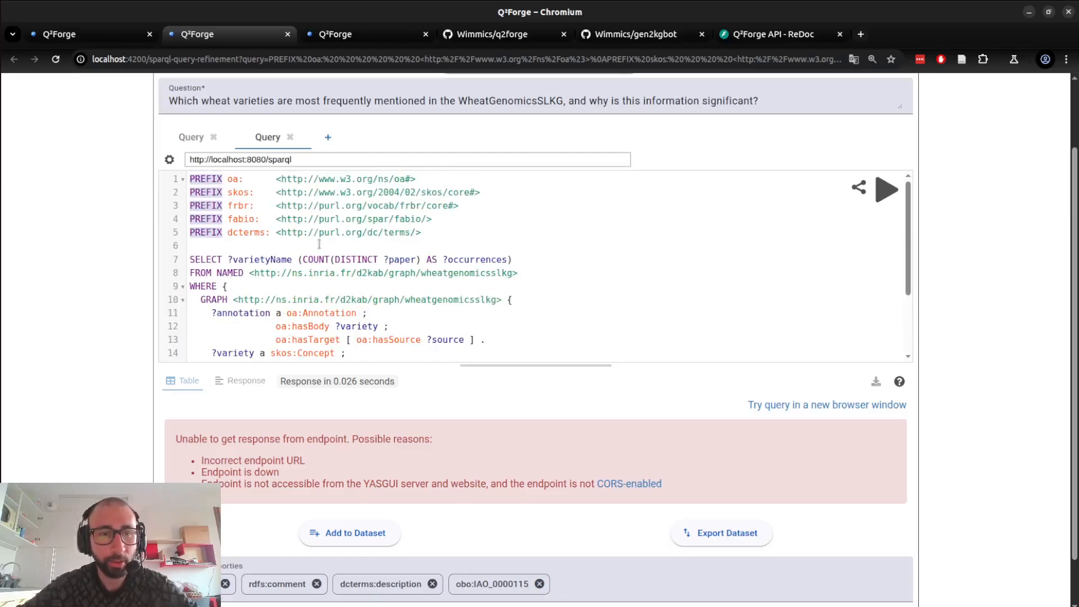
{"action": "scroll", "coordinate": [571, 485], "scroll_direction": "down", "scroll_amount": 1}
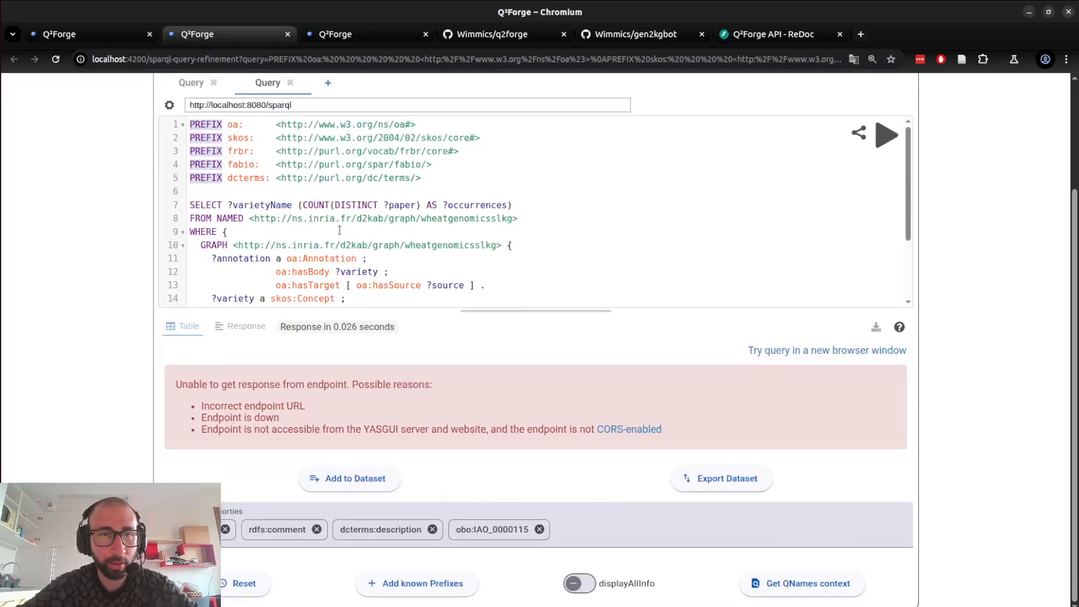
{"action": "scroll", "coordinate": [340, 230], "scroll_direction": "down", "scroll_amount": 3}
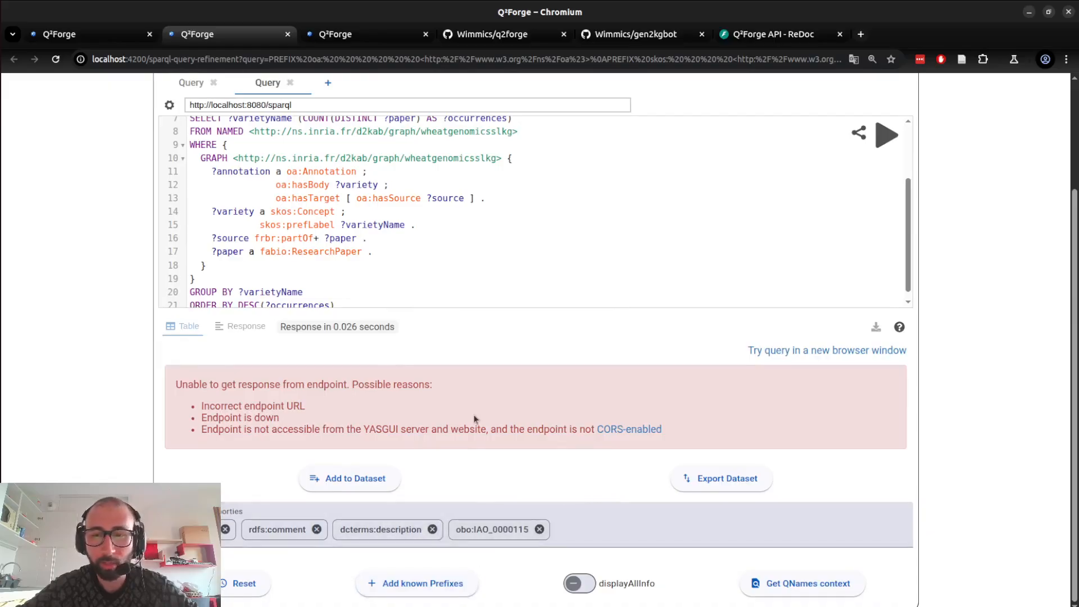
{"action": "scroll", "coordinate": [110, 232], "scroll_direction": "up", "scroll_amount": 3}
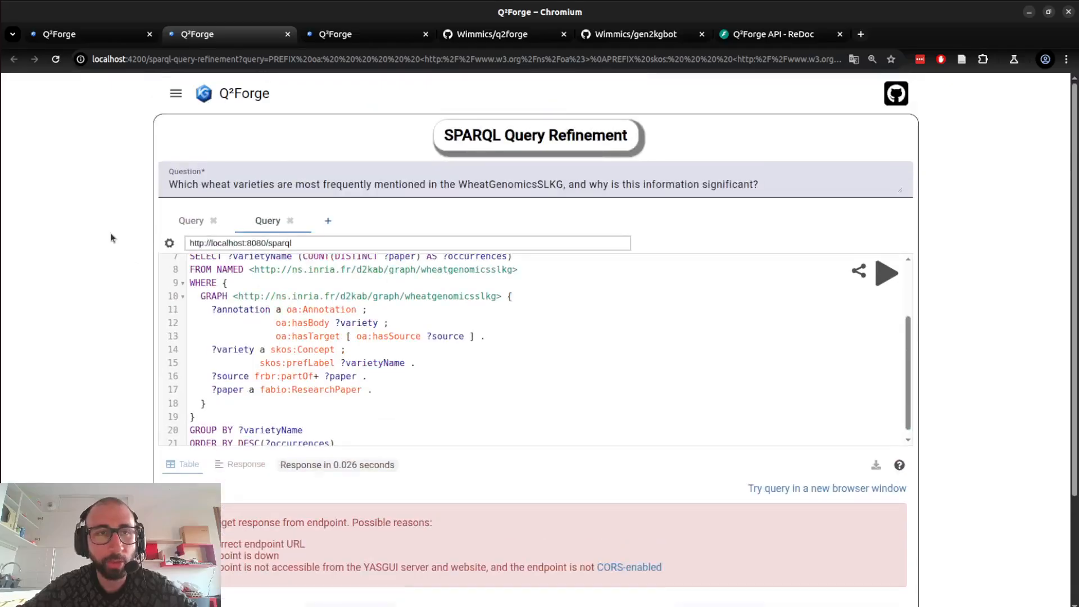
- In the first query tab, delete the fabio and rdf PREFIX lines above the publication SELECT query
{"action": "left_click", "coordinate": [184, 221]}
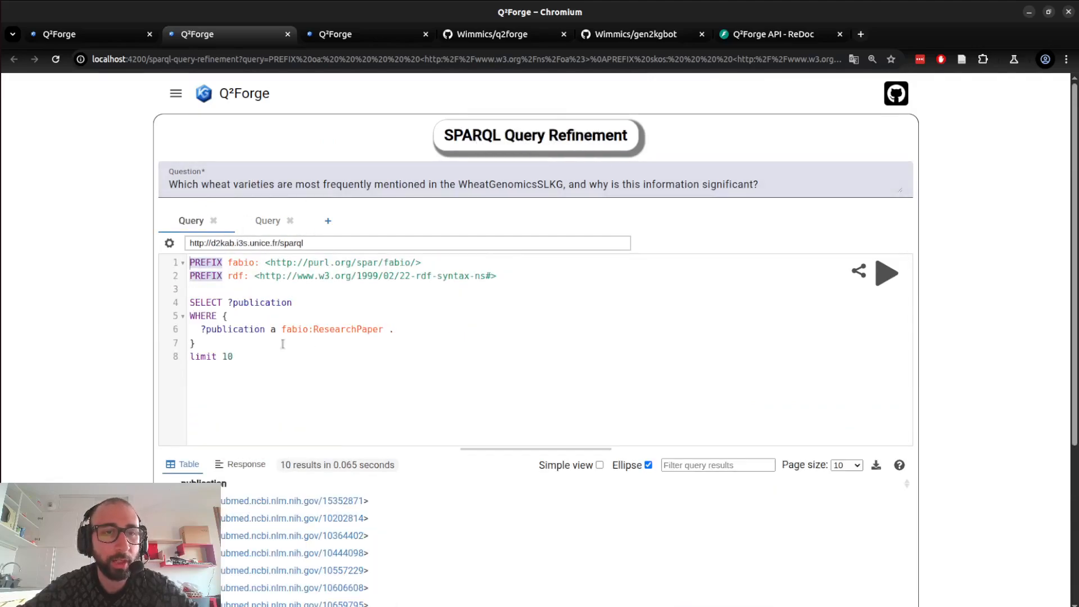
{"action": "left_click", "coordinate": [279, 188]}
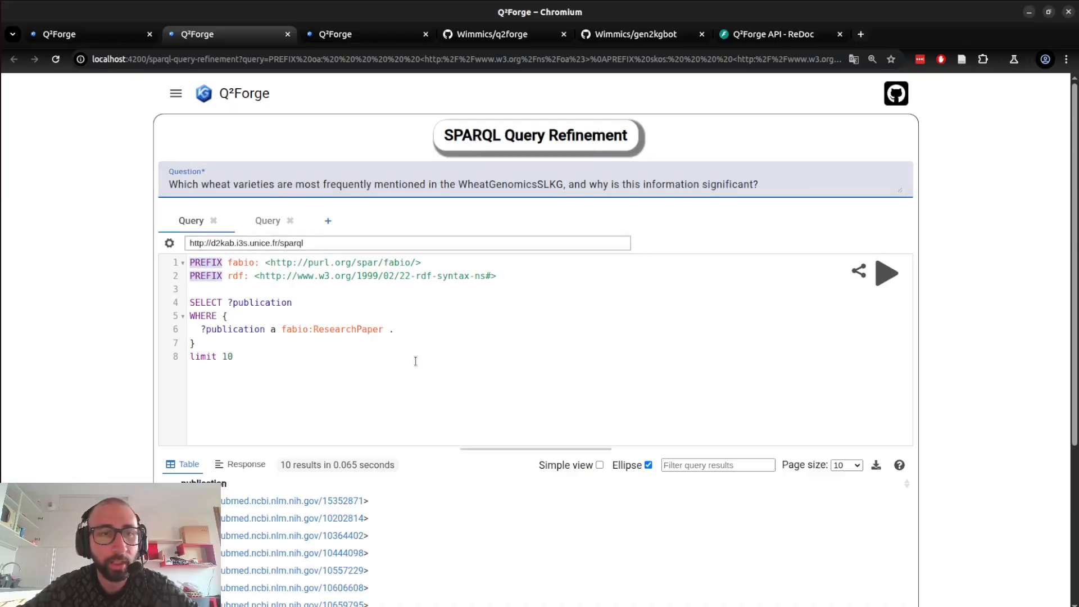
{"action": "left_click_drag", "start_coordinate": [272, 289], "coordinate": [153, 259]}
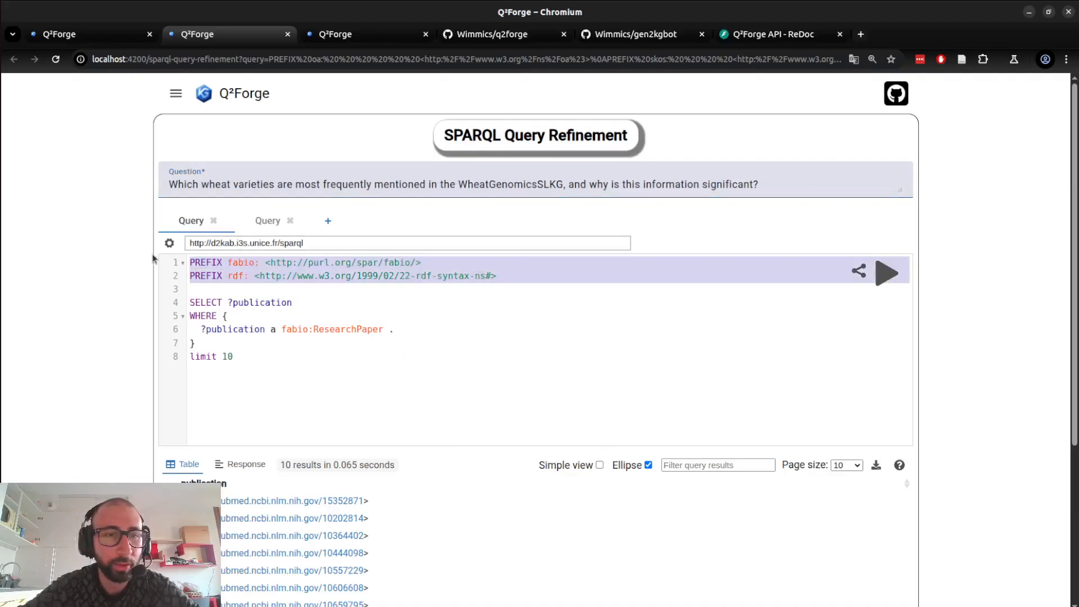
{"action": "key", "text": "Delete"}
{"action": "key", "text": "Delete"}
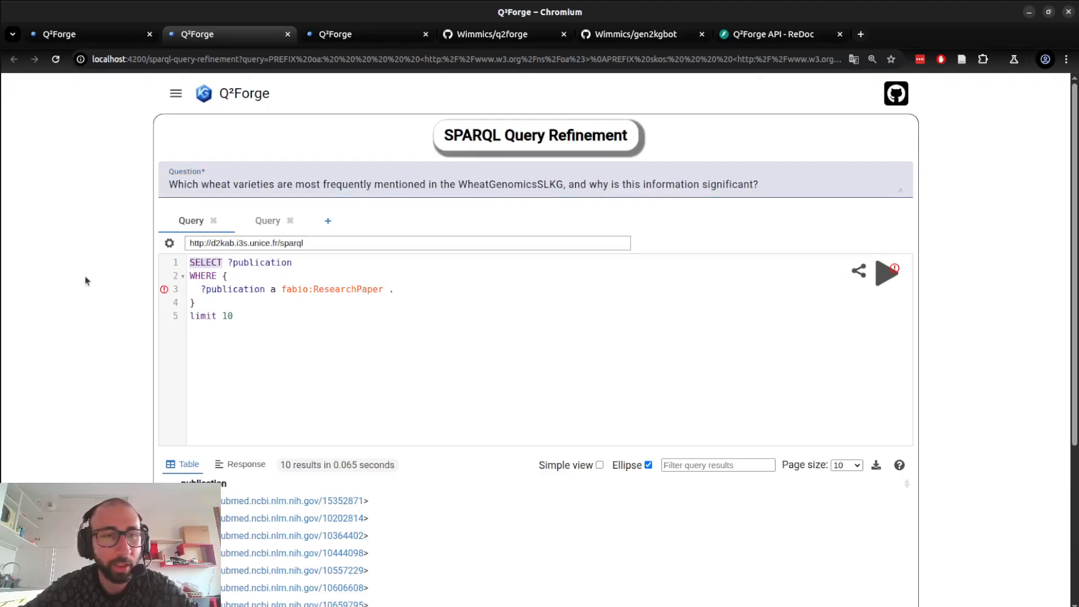
{"action": "mouse_move", "coordinate": [164, 289]}
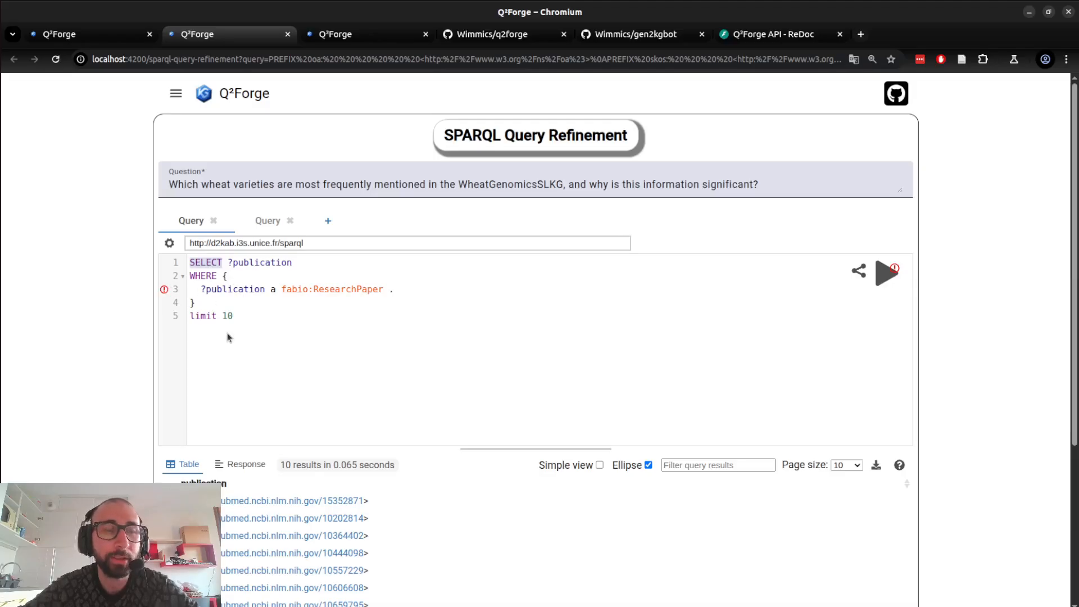
- Add the known prefixes to the publication query and look through the inserted PREFIX lines
{"action": "scroll", "coordinate": [359, 415], "scroll_direction": "down", "scroll_amount": 4}
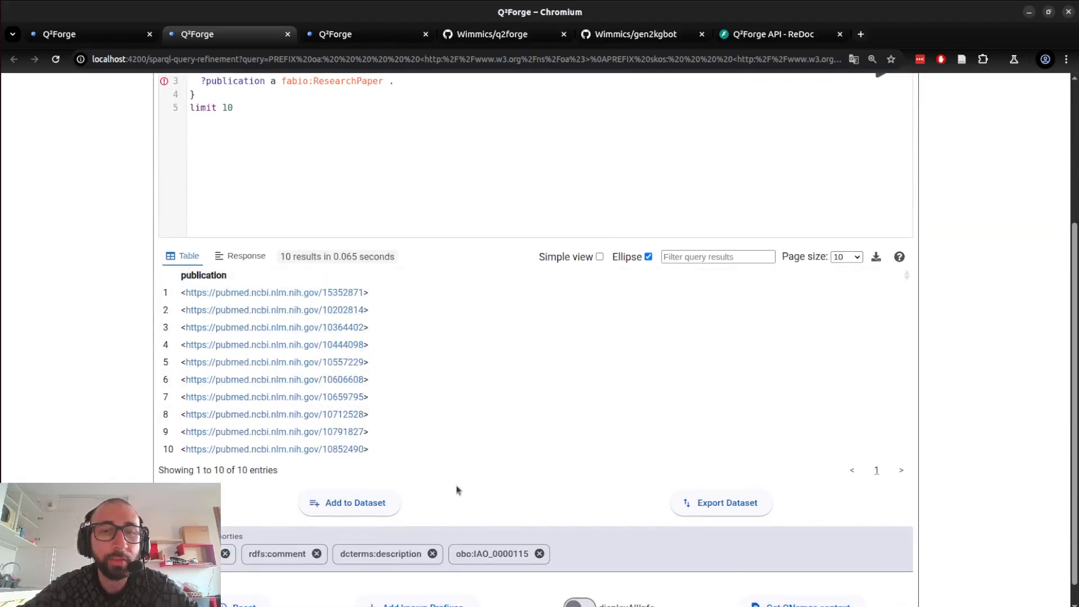
{"action": "scroll", "coordinate": [459, 490], "scroll_direction": "down", "scroll_amount": 1}
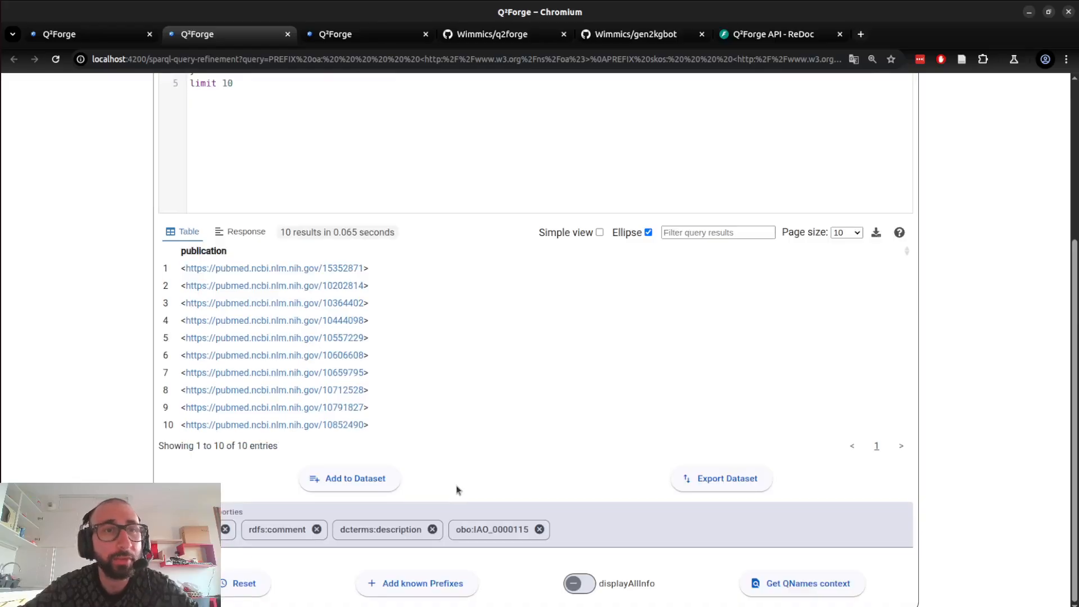
{"action": "left_click", "coordinate": [450, 584]}
{"action": "scroll", "coordinate": [295, 302], "scroll_direction": "up", "scroll_amount": 5}
{"action": "scroll", "coordinate": [296, 302], "scroll_direction": "down", "scroll_amount": 3}
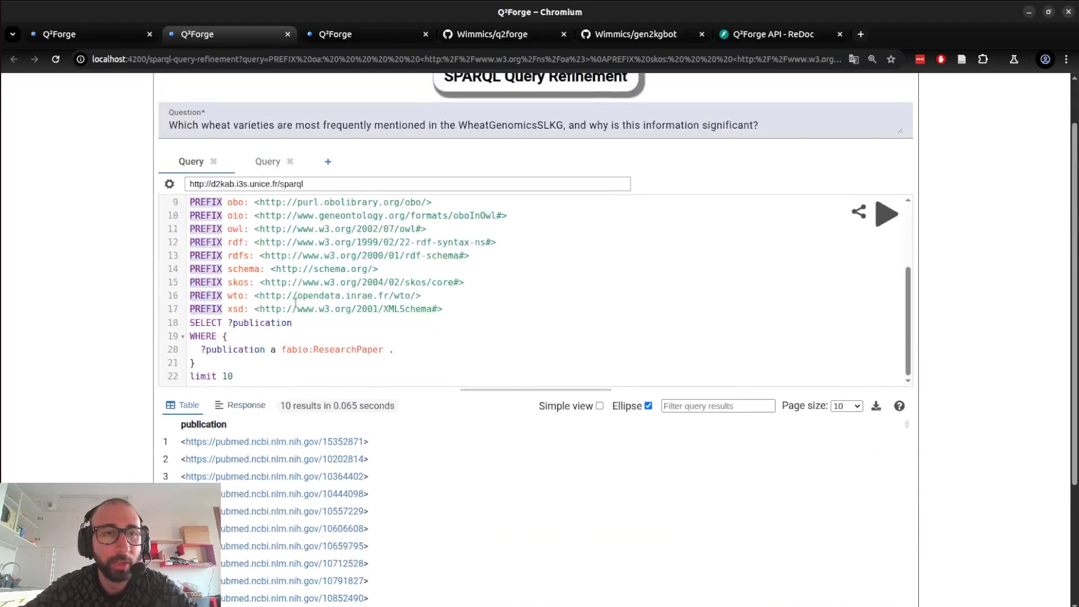
{"action": "scroll", "coordinate": [295, 302], "scroll_direction": "up", "scroll_amount": 3}
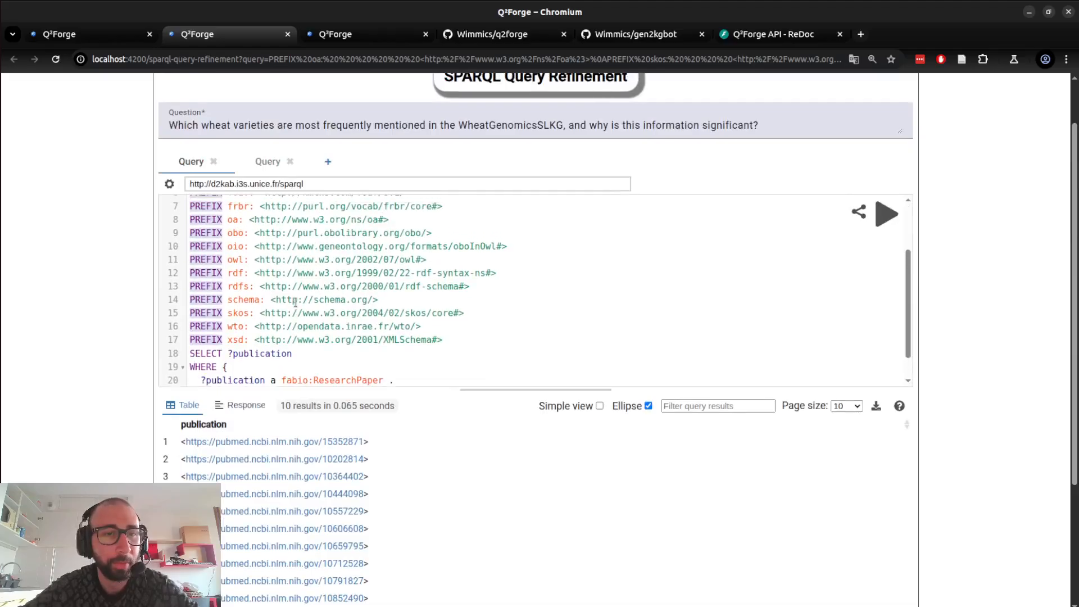
{"action": "scroll", "coordinate": [296, 302], "scroll_direction": "down", "scroll_amount": 3}
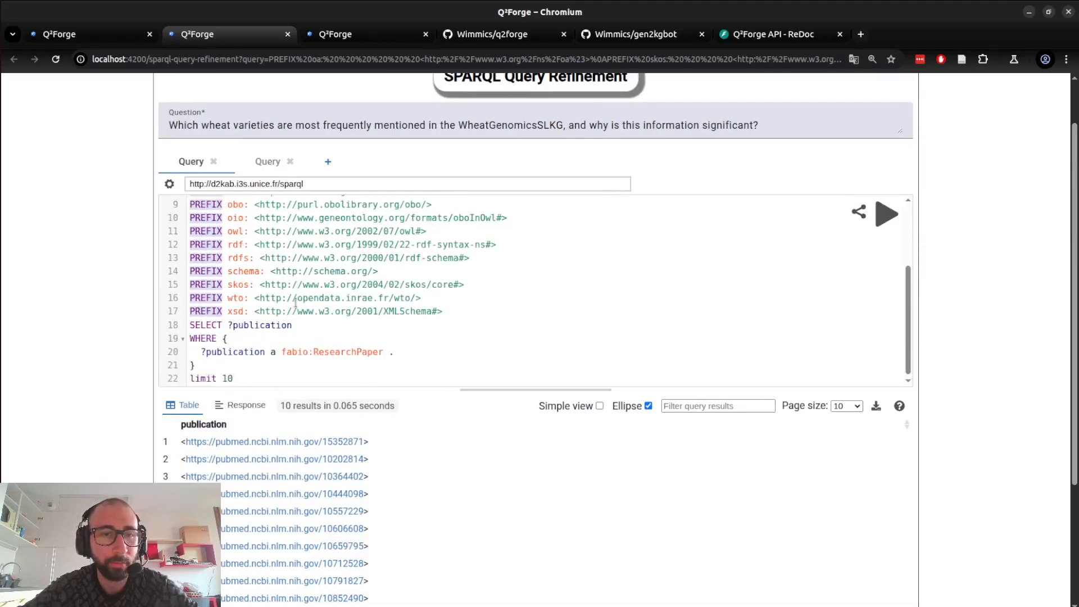
{"action": "scroll", "coordinate": [339, 426], "scroll_direction": "down", "scroll_amount": 3}
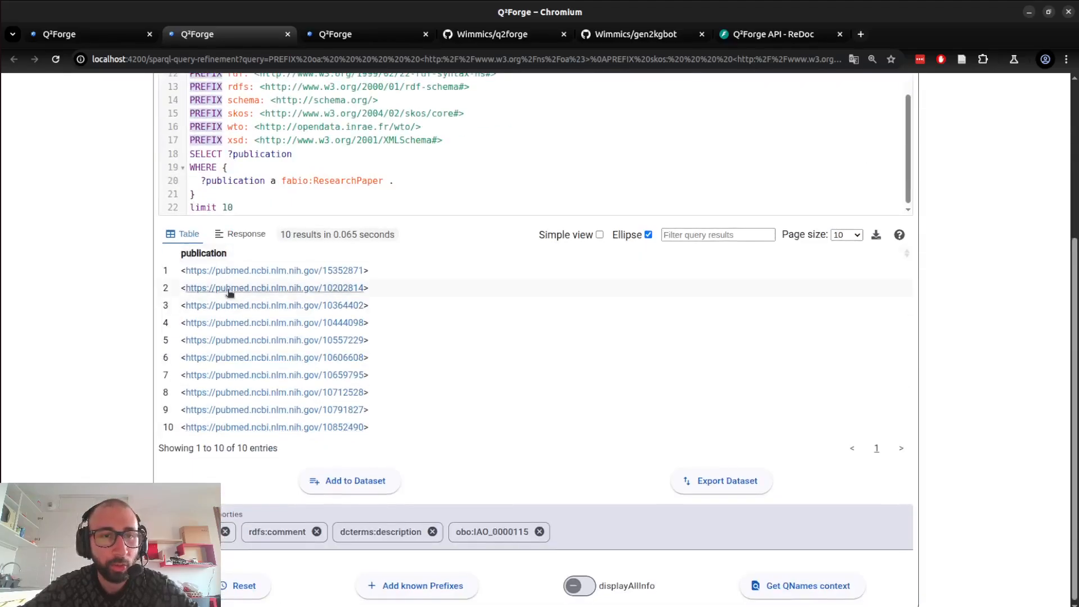
- Highlight the query's endpoint URL and the term a fabio:ResearchPaper in its WHERE clause
{"action": "scroll", "coordinate": [258, 338], "scroll_direction": "up", "scroll_amount": 4}
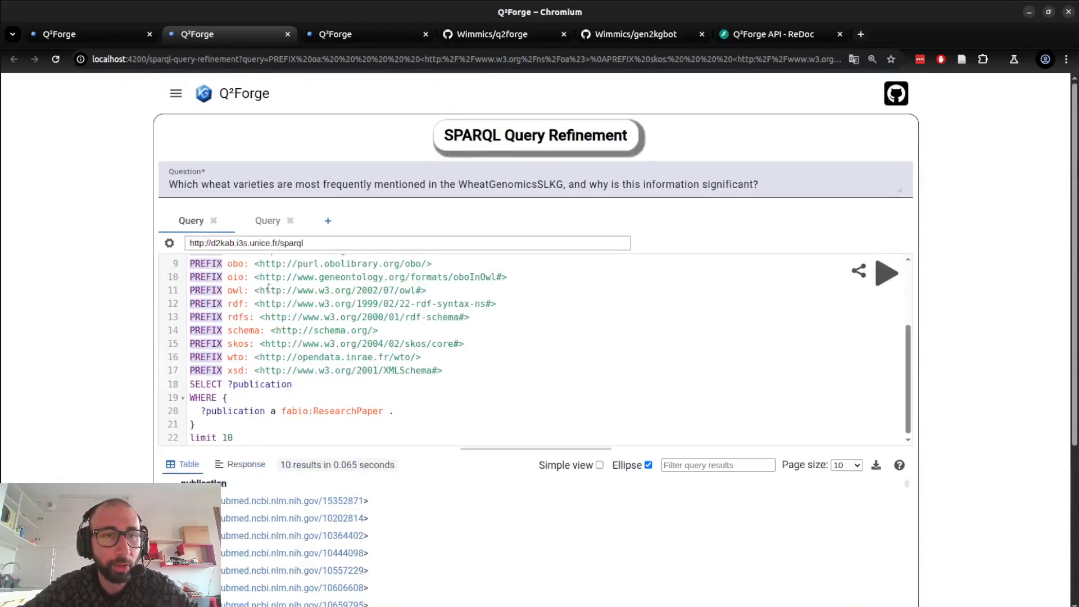
{"action": "triple_click", "coordinate": [263, 242]}
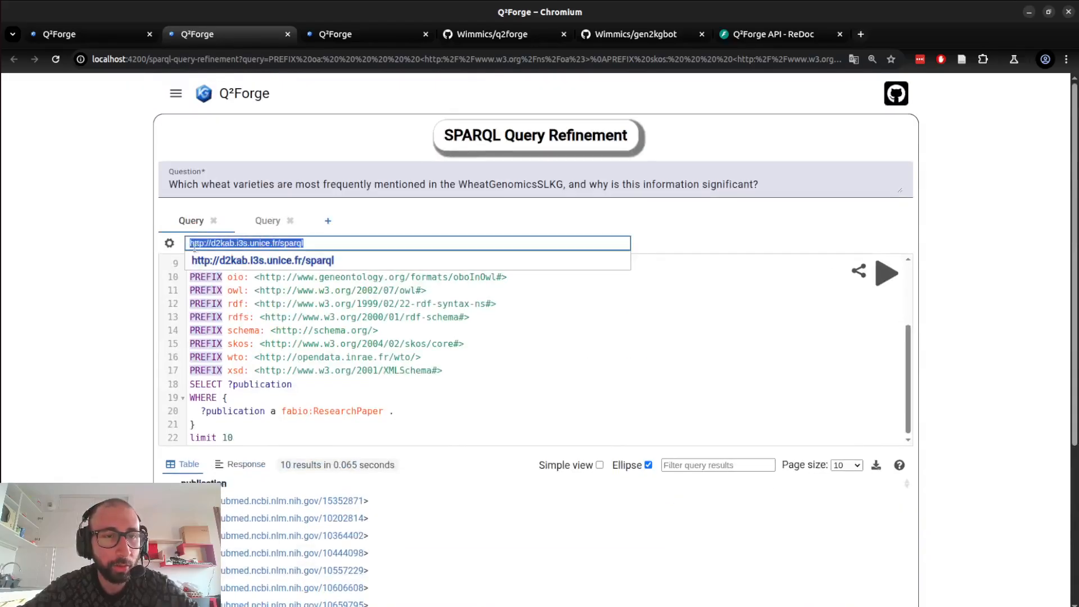
{"action": "left_click", "coordinate": [119, 315]}
{"action": "scroll", "coordinate": [279, 565], "scroll_direction": "down", "scroll_amount": 3}
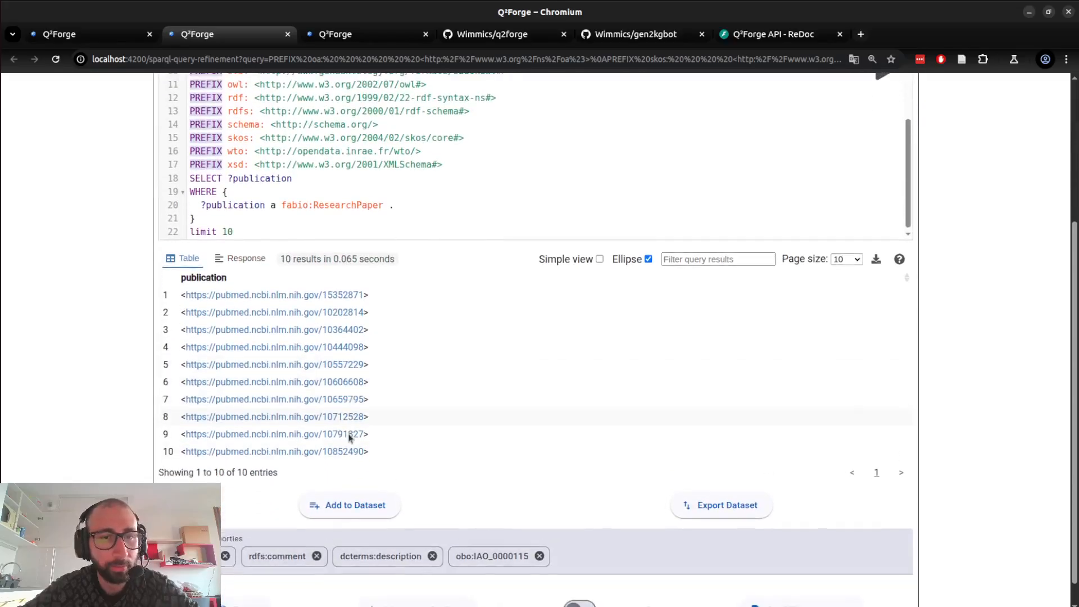
{"action": "scroll", "coordinate": [349, 438], "scroll_direction": "down", "scroll_amount": 1}
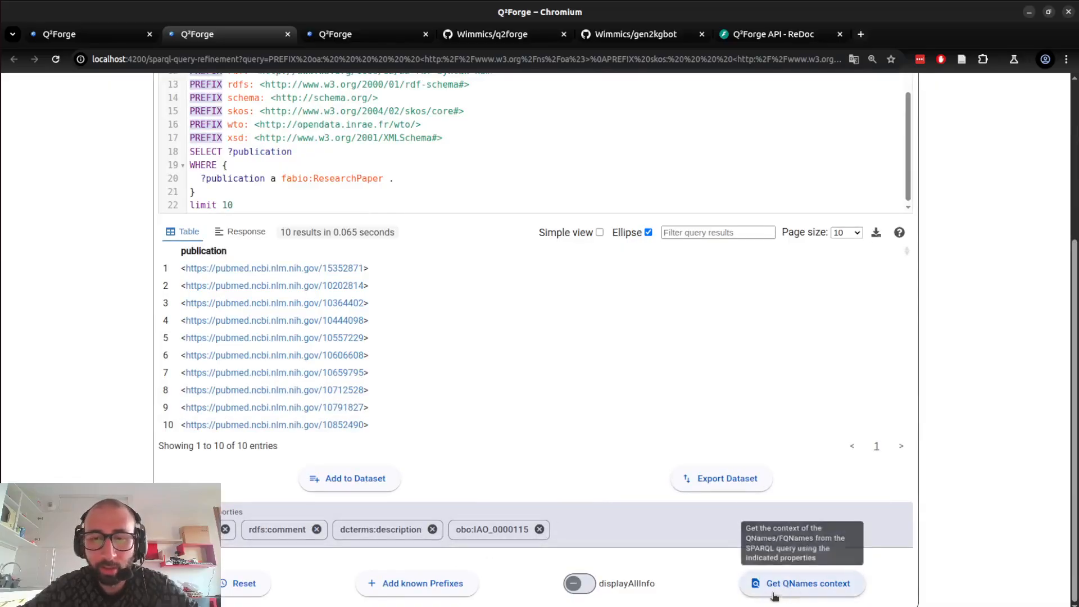
{"action": "scroll", "coordinate": [428, 343], "scroll_direction": "up", "scroll_amount": 5}
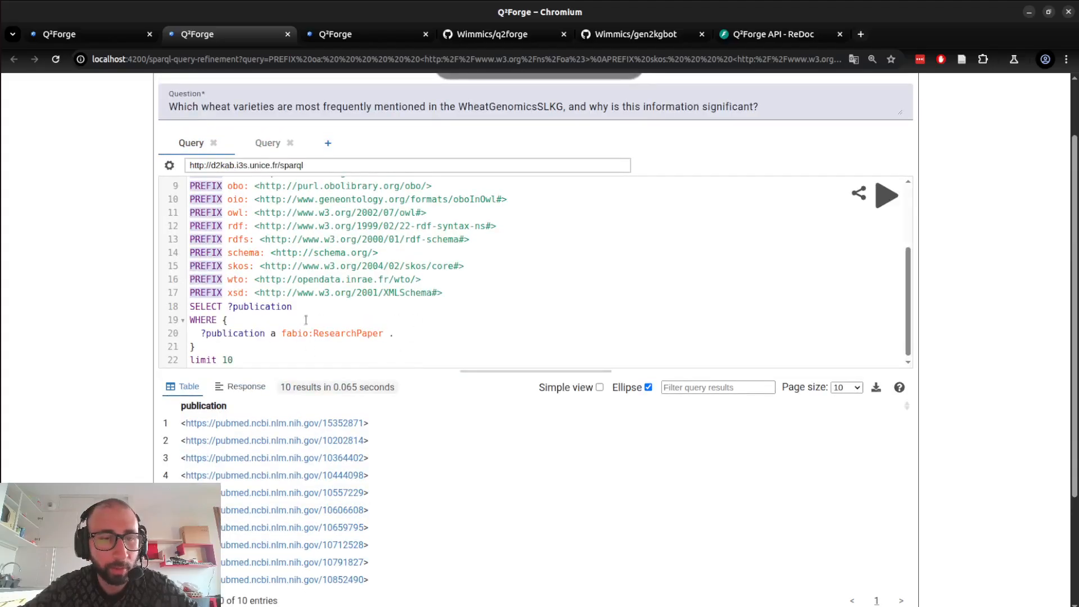
{"action": "left_click_drag", "start_coordinate": [384, 333], "coordinate": [269, 333]}
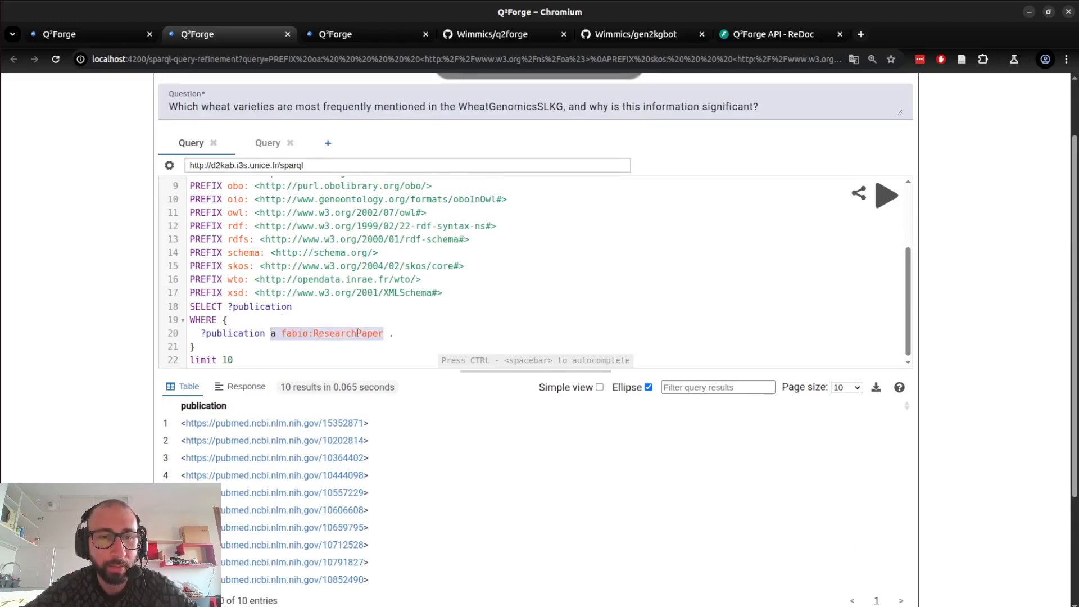
- Get the QNames context for the publication query and view the resulting URI and info table
{"action": "scroll", "coordinate": [358, 332], "scroll_direction": "down", "scroll_amount": 3}
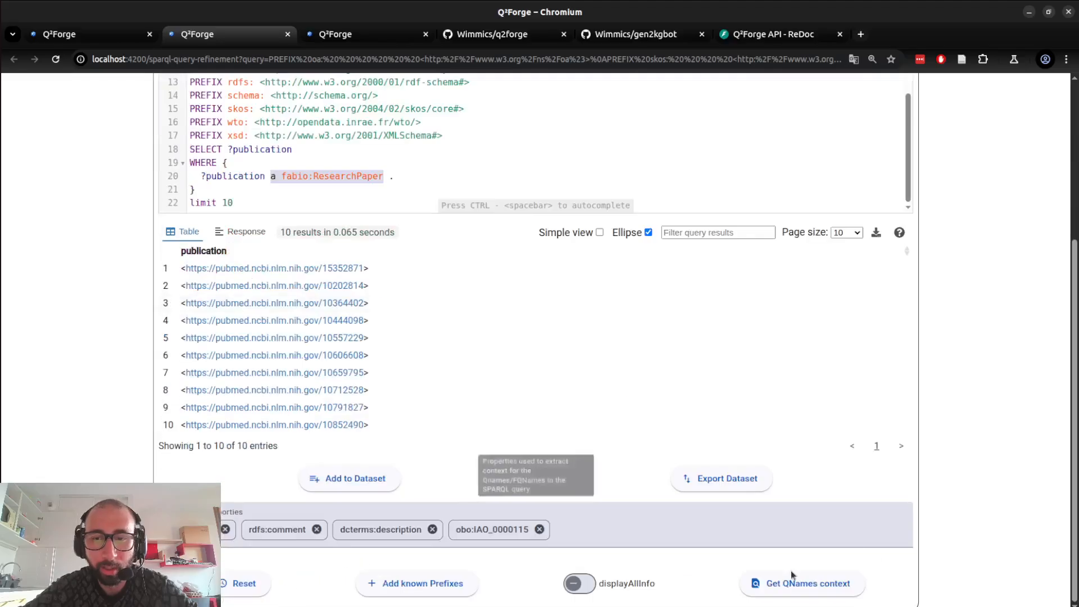
{"action": "left_click", "coordinate": [756, 584]}
{"action": "scroll", "coordinate": [690, 571], "scroll_direction": "down", "scroll_amount": 4}
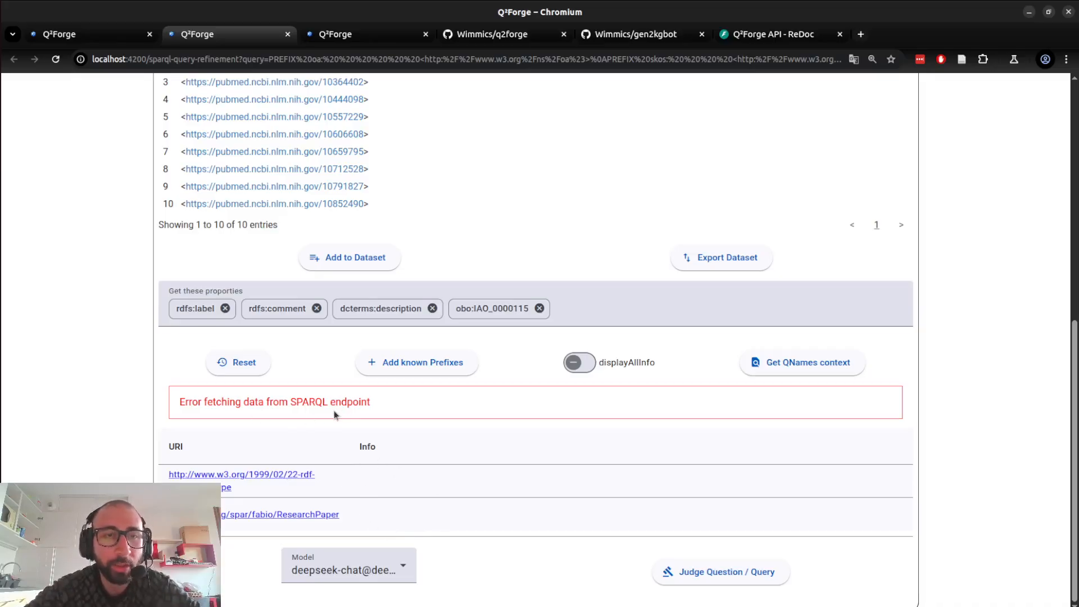
{"action": "scroll", "coordinate": [334, 411], "scroll_direction": "up", "scroll_amount": 5}
{"action": "scroll", "coordinate": [137, 158], "scroll_direction": "up", "scroll_amount": 3}
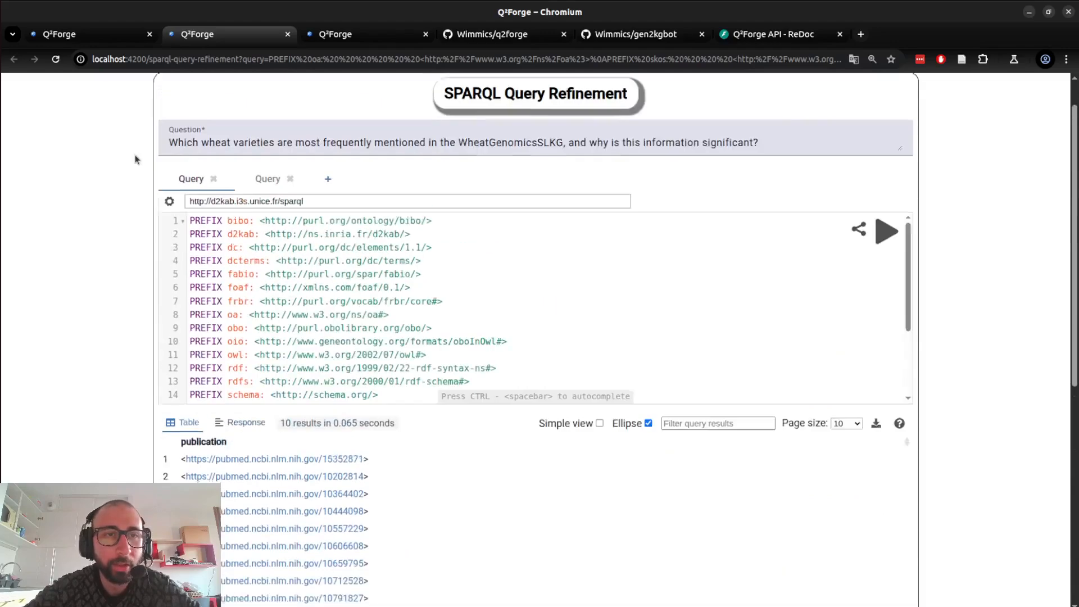
{"action": "triple_click", "coordinate": [280, 213]}
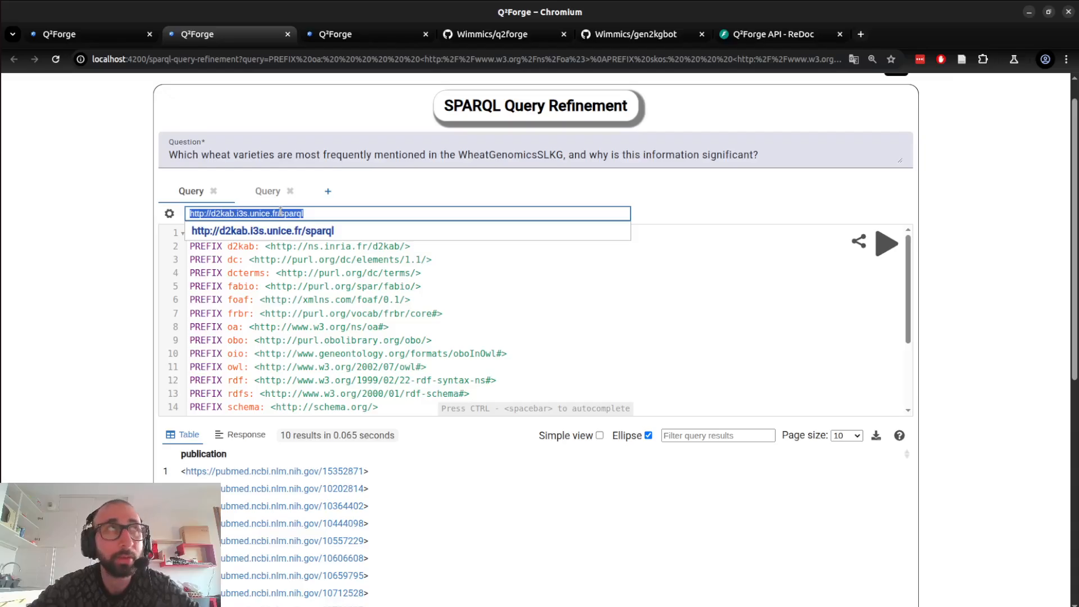
{"action": "key", "text": "BackSpace"}
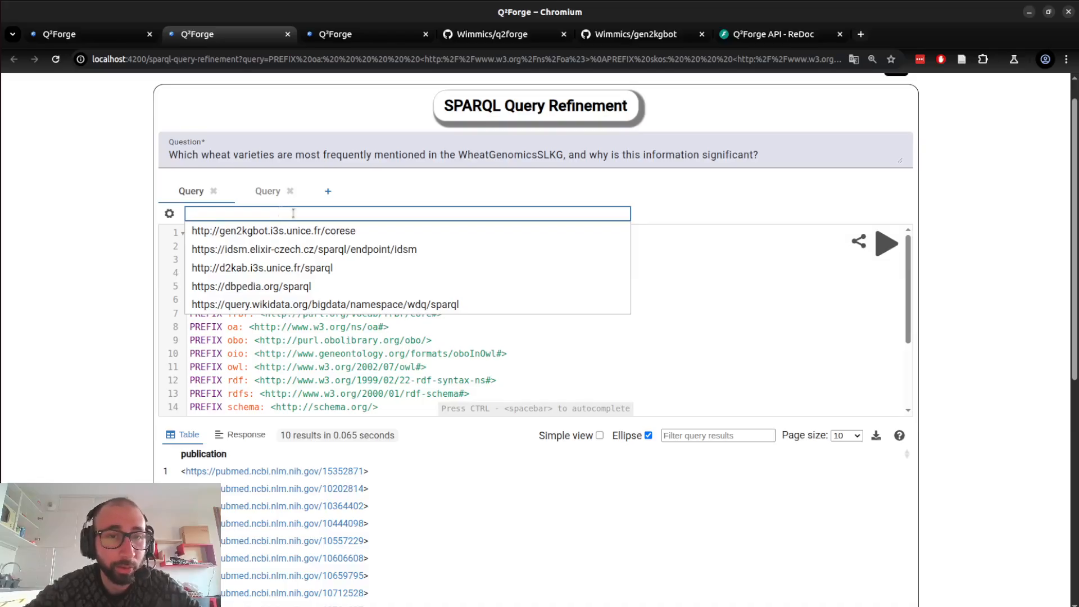
{"action": "left_click", "coordinate": [350, 229]}
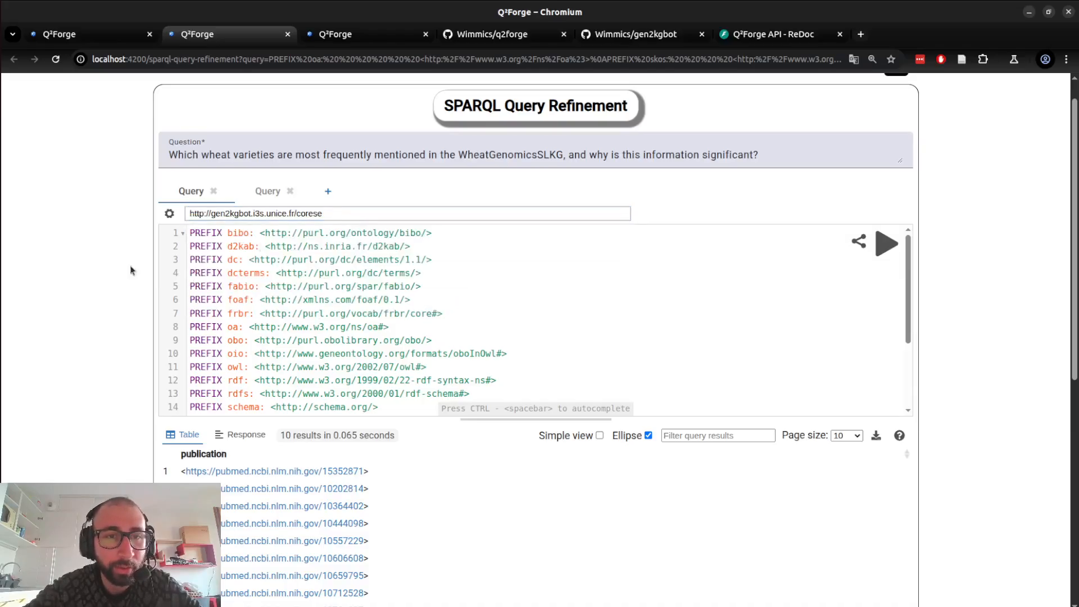
{"action": "scroll", "coordinate": [954, 393], "scroll_direction": "down", "scroll_amount": 4}
{"action": "scroll", "coordinate": [954, 393], "scroll_direction": "up", "scroll_amount": 5}
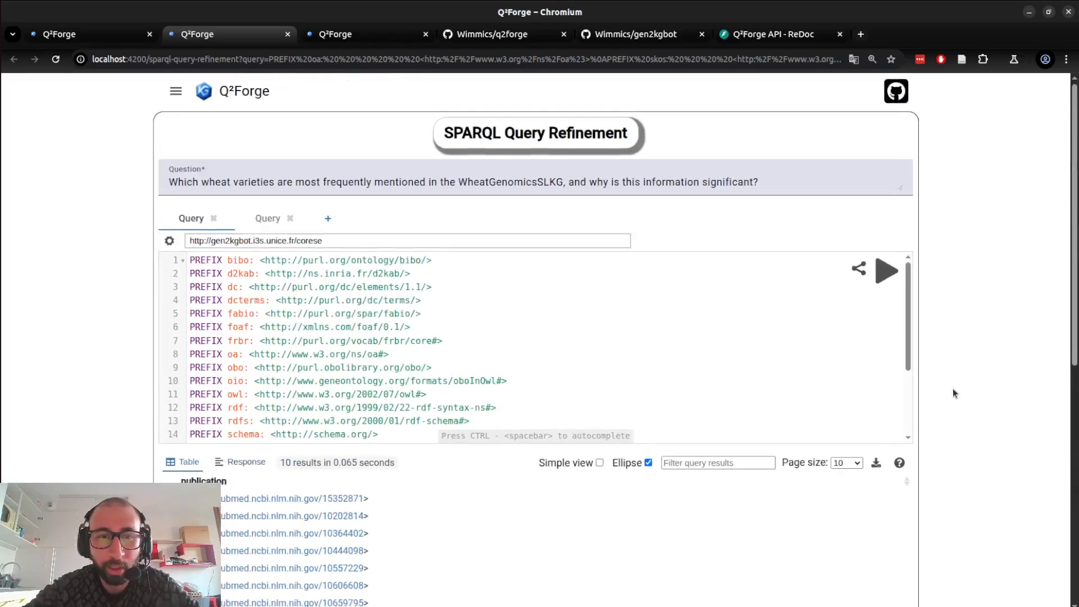
{"action": "left_click", "coordinate": [887, 272]}
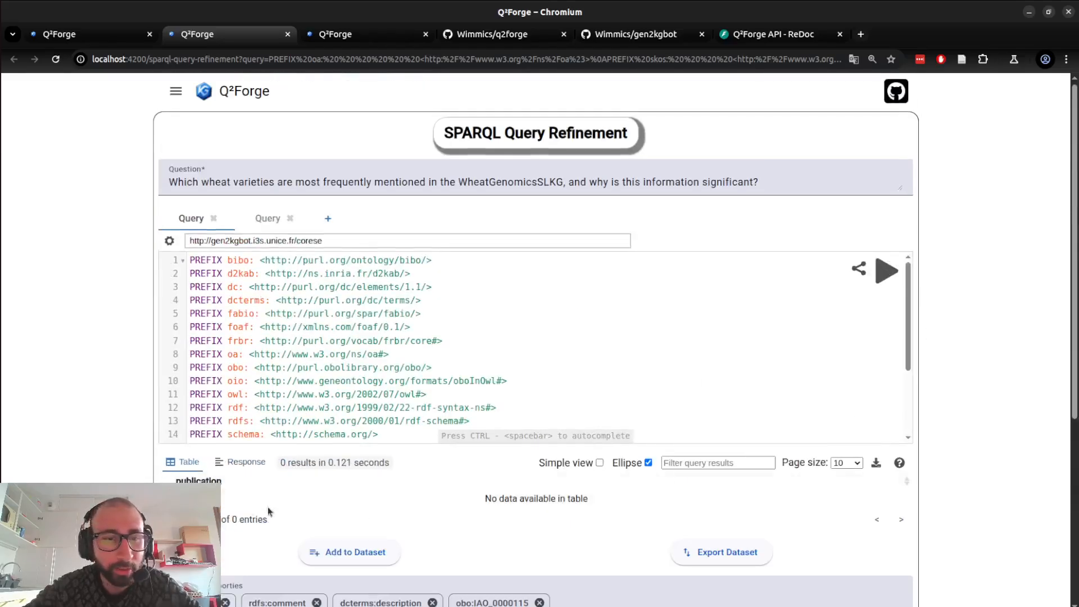
- Get the QNames context for the publication query again and compare the returned labels and comments with the query's WHERE clause
{"action": "scroll", "coordinate": [255, 504], "scroll_direction": "down", "scroll_amount": 5}
{"action": "scroll", "coordinate": [242, 344], "scroll_direction": "up", "scroll_amount": 2}
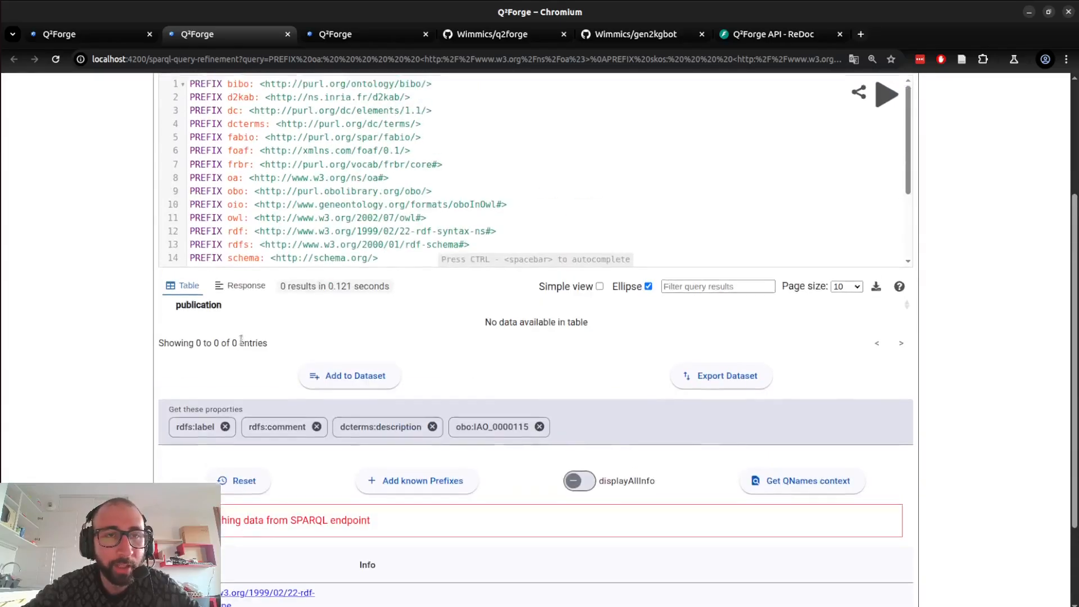
{"action": "scroll", "coordinate": [120, 388], "scroll_direction": "down", "scroll_amount": 2}
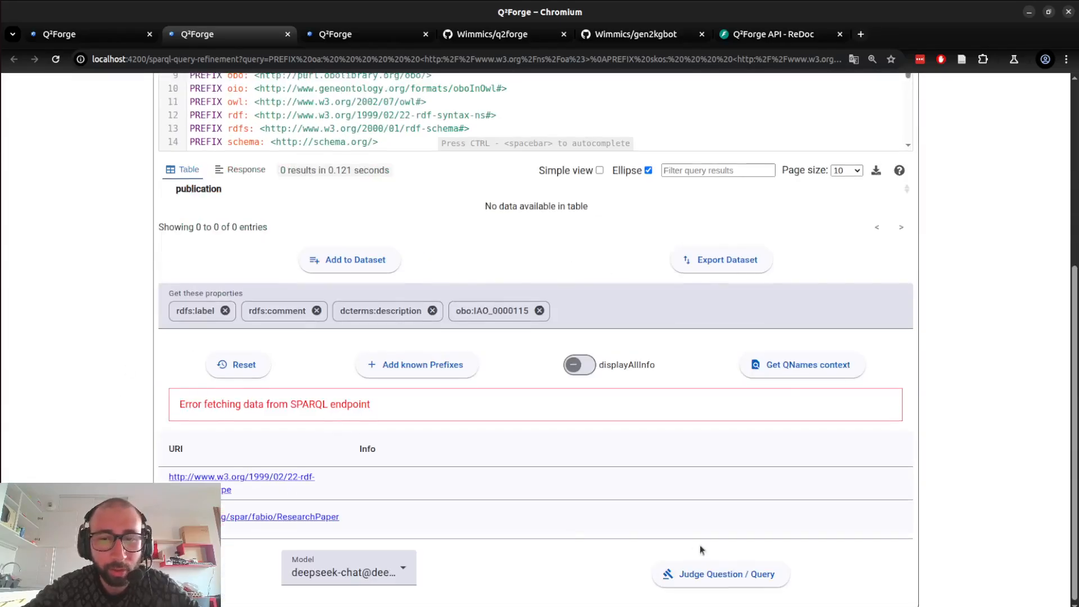
{"action": "left_click", "coordinate": [805, 366]}
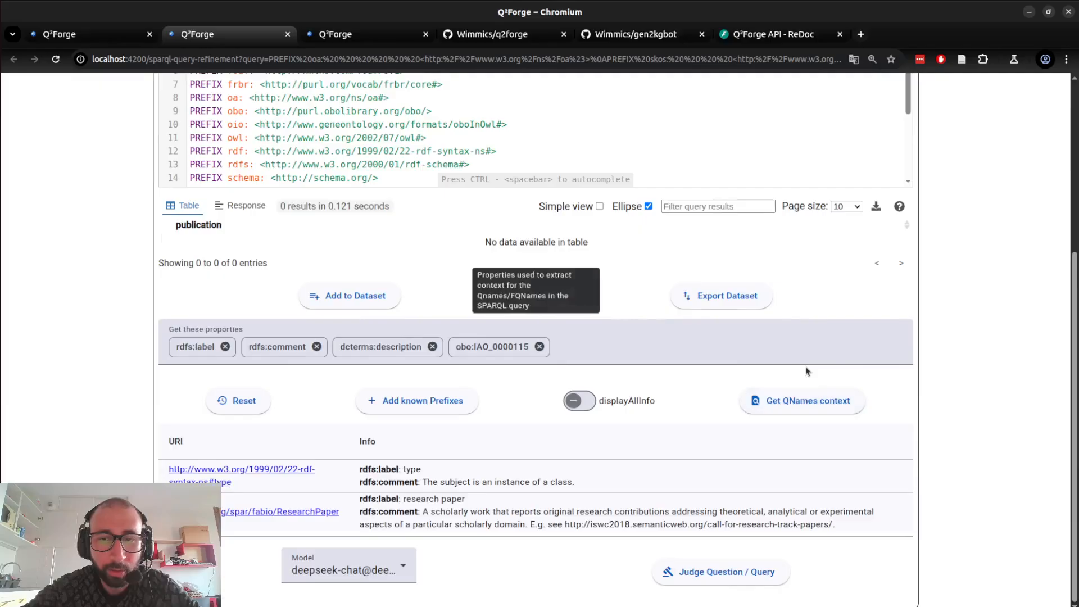
{"action": "left_click_drag", "start_coordinate": [367, 468], "coordinate": [482, 520]}
{"action": "left_click", "coordinate": [483, 520]}
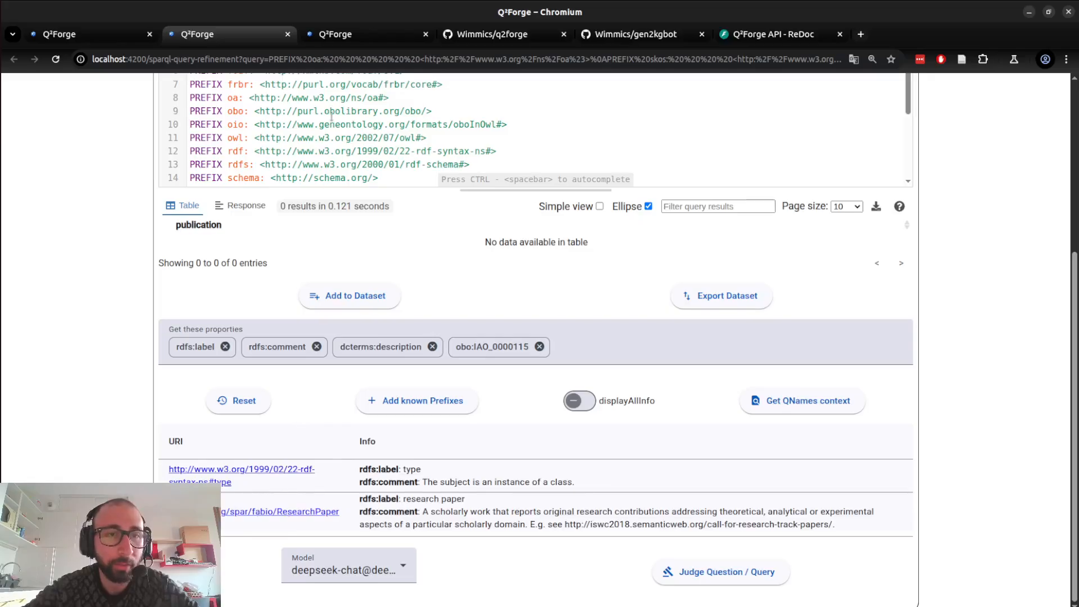
{"action": "scroll", "coordinate": [332, 117], "scroll_direction": "down", "scroll_amount": 3}
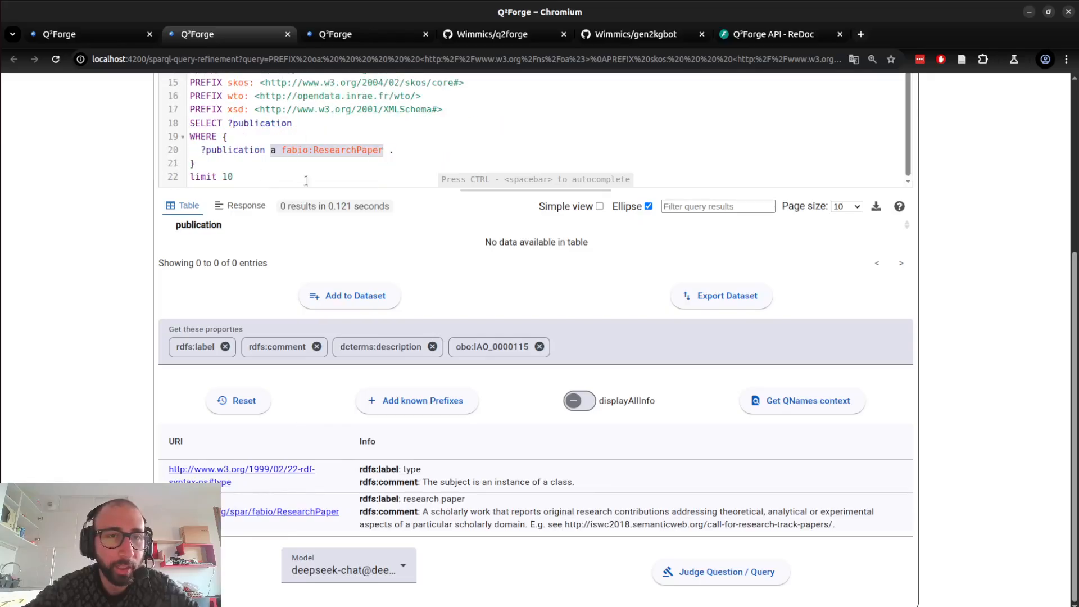
- Remove rdfs:comment from the properties to retrieve and get the QNames context again
{"action": "mouse_move", "coordinate": [179, 347]}
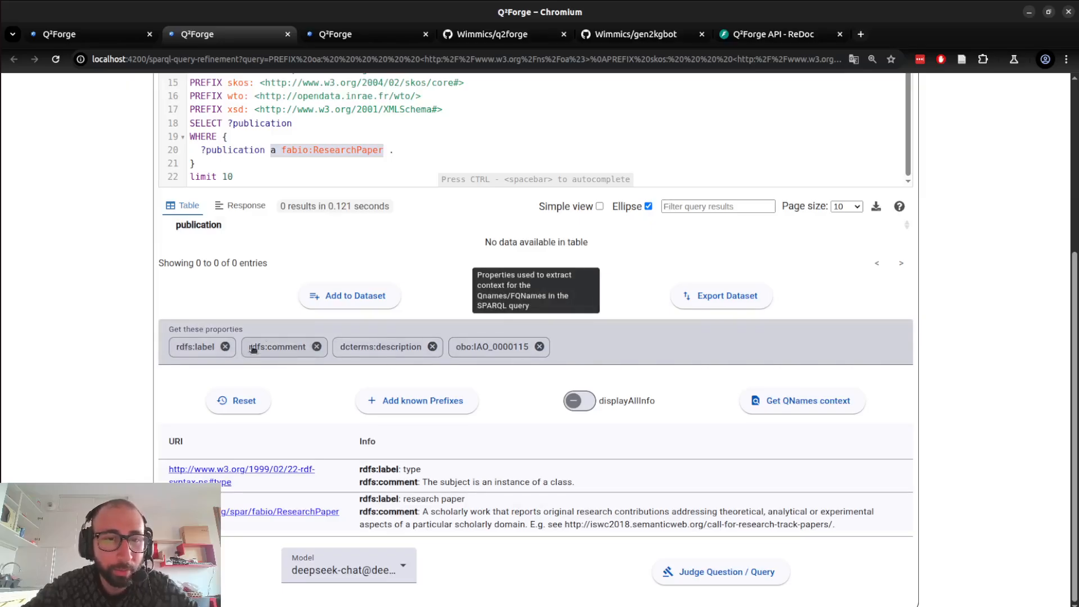
{"action": "left_click", "coordinate": [578, 356]}
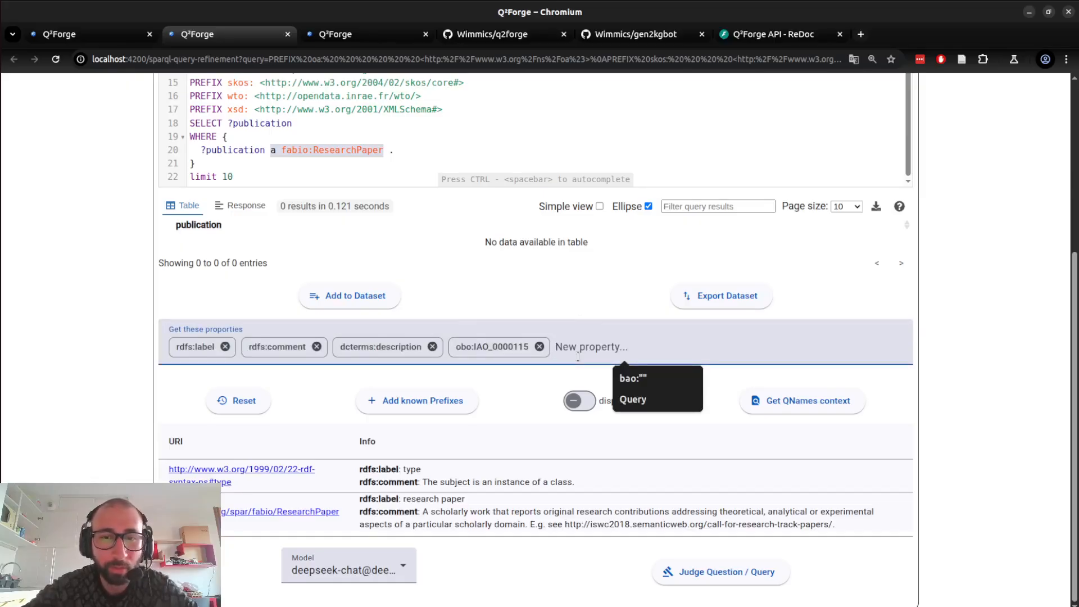
{"action": "double_click", "coordinate": [272, 344]}
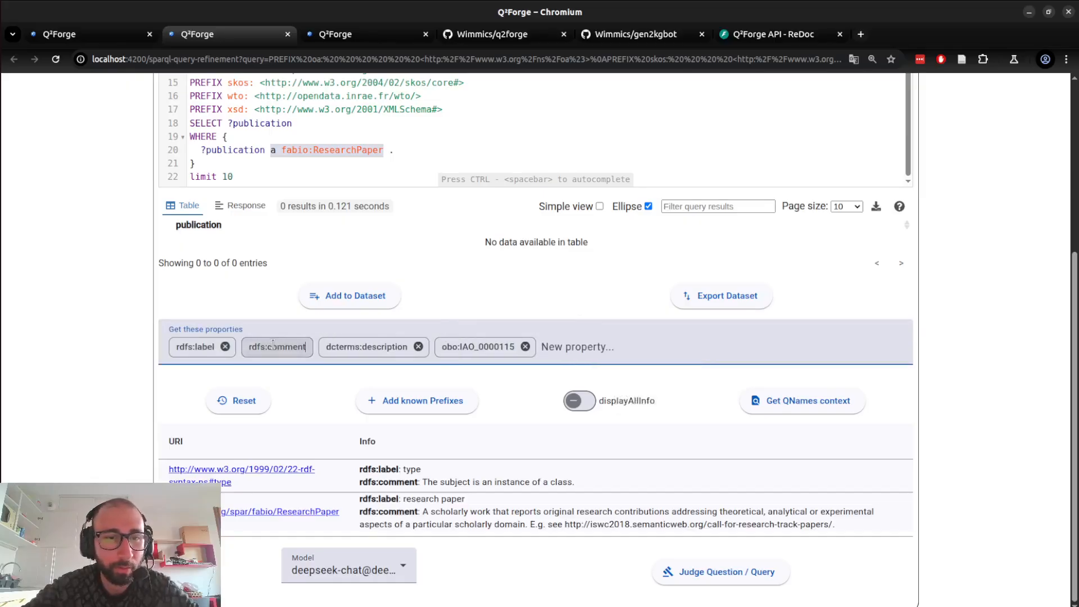
{"action": "double_click", "coordinate": [272, 344]}
{"action": "key", "text": "ctrl+c"}
{"action": "key", "text": "BackSpace"}
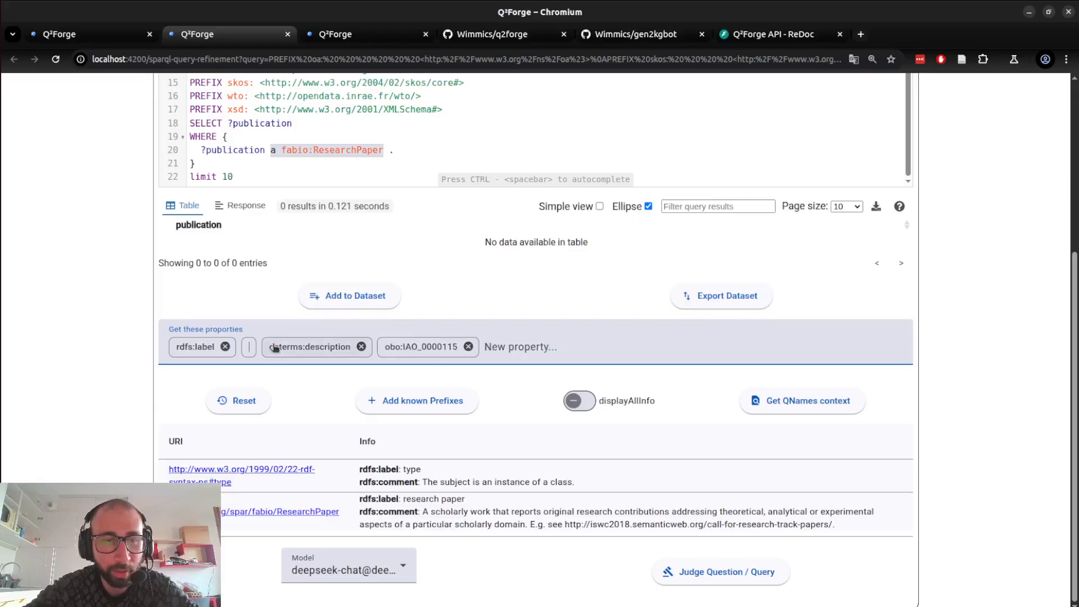
{"action": "left_click", "coordinate": [666, 357]}
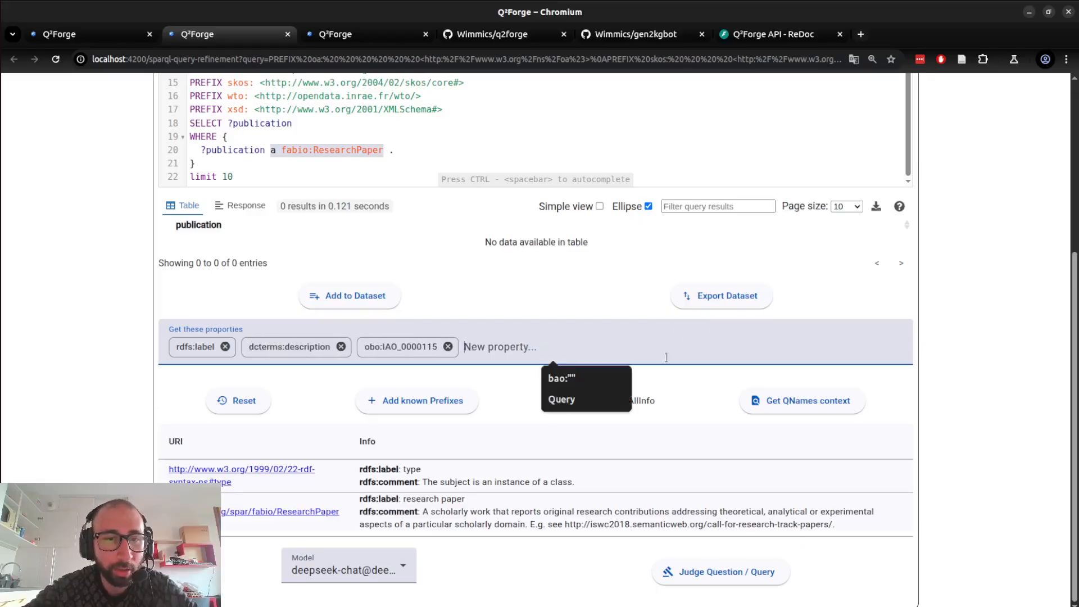
{"action": "left_click", "coordinate": [787, 407]}
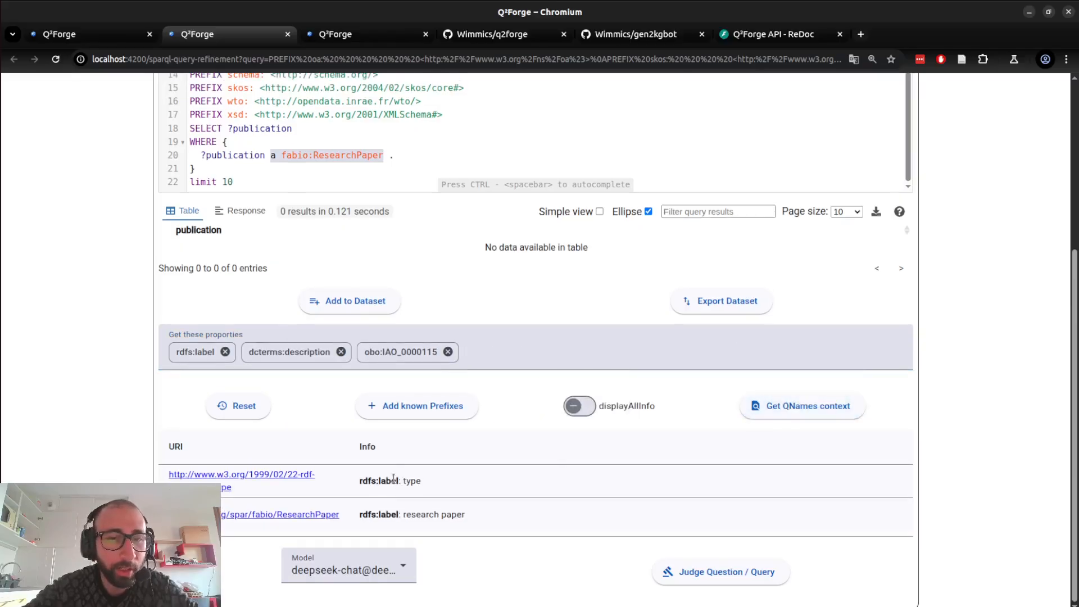
- Add rdfs:comment back to the properties to retrieve and refresh the QNames context
{"action": "left_click", "coordinate": [499, 359]}
{"action": "key", "text": "ctrl+v"}
{"action": "key", "text": "Return"}
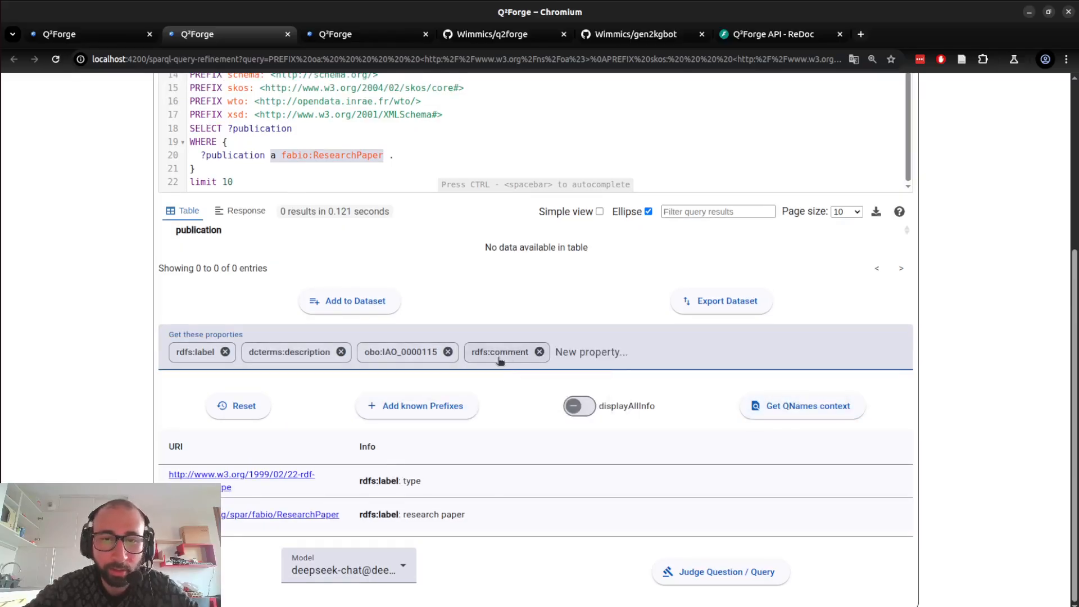
{"action": "left_click", "coordinate": [809, 408]}
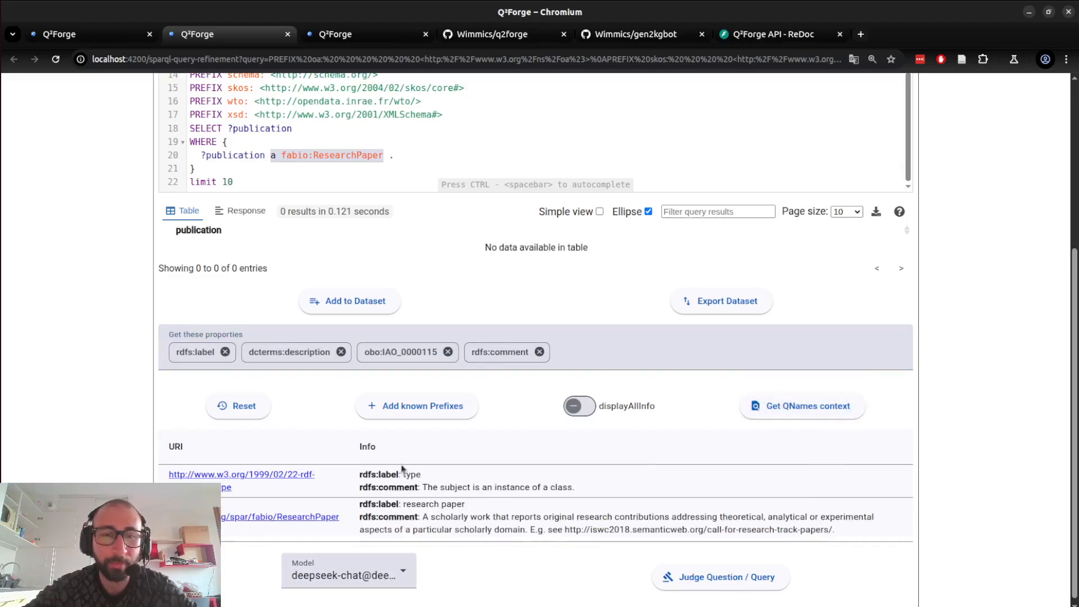
{"action": "scroll", "coordinate": [412, 487], "scroll_direction": "down", "scroll_amount": 1}
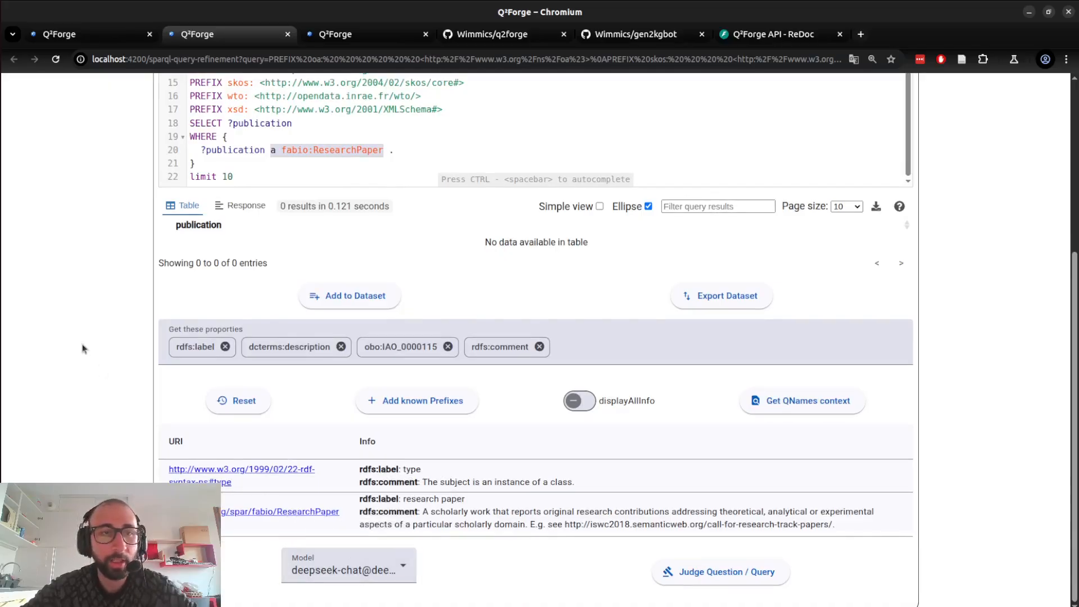
- Clear the wheat varieties question and review the publication query it should describe
{"action": "scroll", "coordinate": [83, 348], "scroll_direction": "up", "scroll_amount": 5}
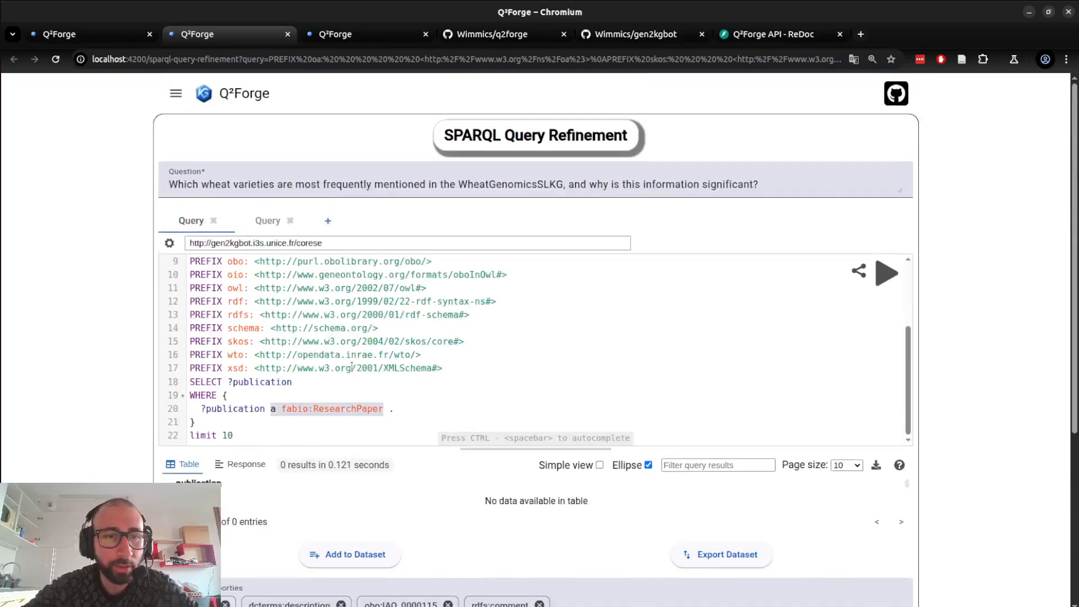
{"action": "triple_click", "coordinate": [410, 188]}
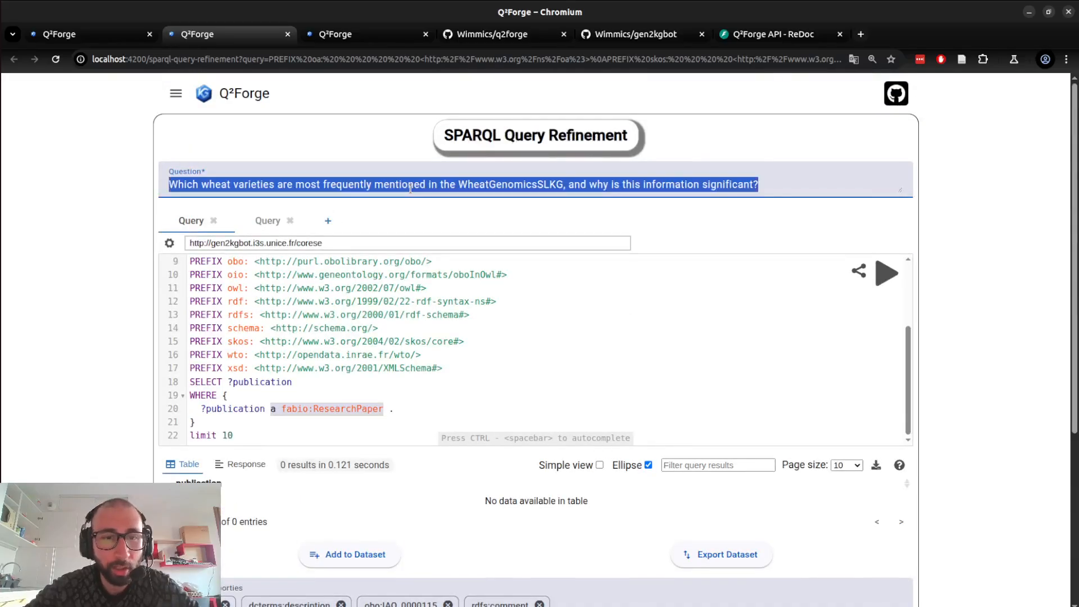
{"action": "key", "text": "BackSpace"}
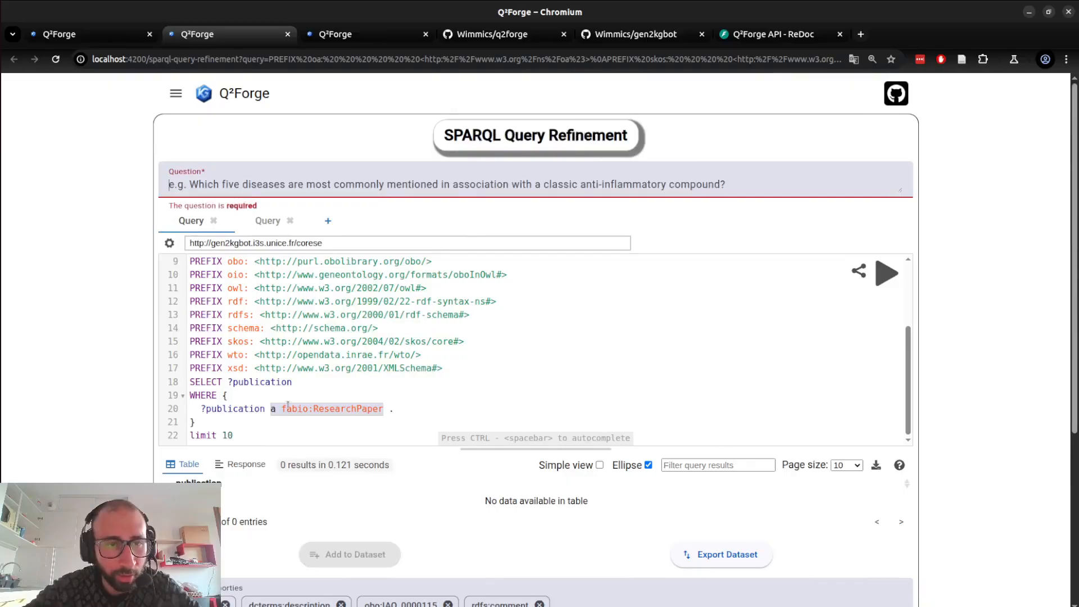
{"action": "scroll", "coordinate": [331, 313], "scroll_direction": "down", "scroll_amount": 2}
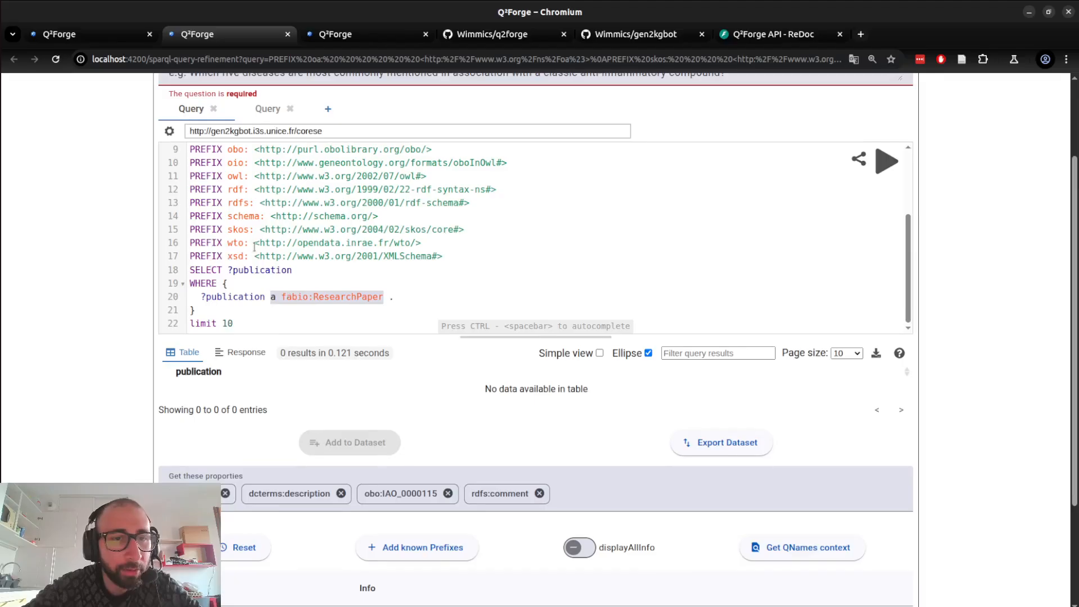
{"action": "scroll", "coordinate": [301, 238], "scroll_direction": "up", "scroll_amount": 2}
{"action": "scroll", "coordinate": [295, 208], "scroll_direction": "down", "scroll_amount": 2}
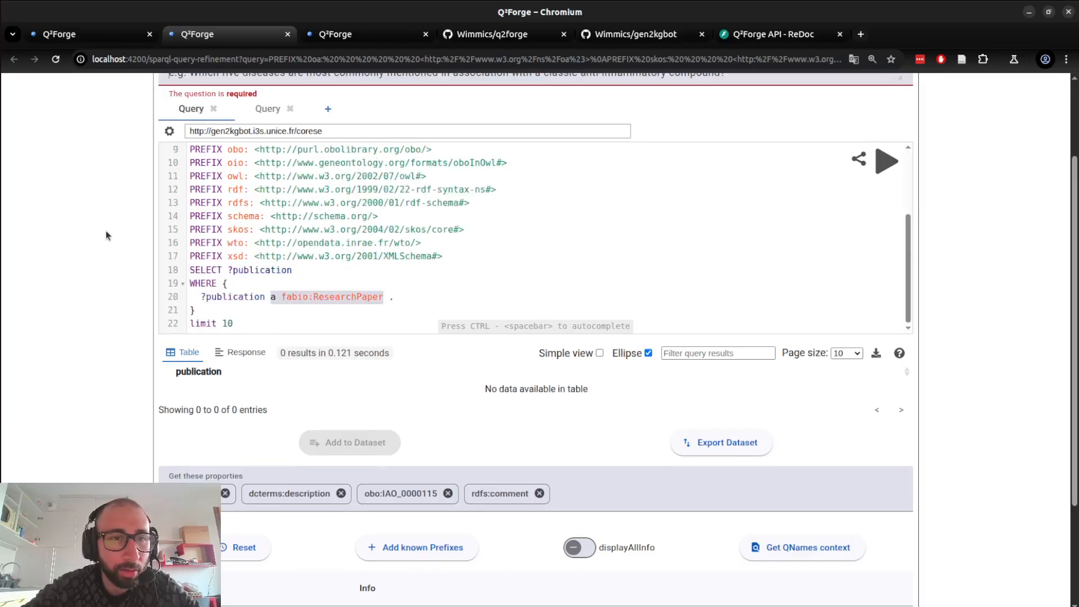
{"action": "scroll", "coordinate": [104, 231], "scroll_direction": "up", "scroll_amount": 2}
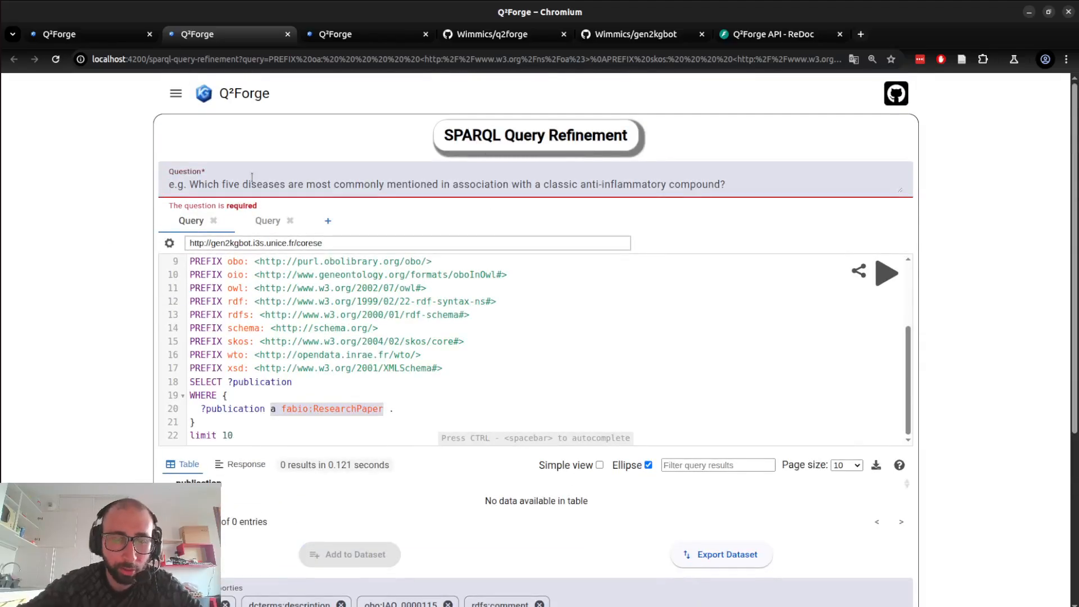
{"action": "type", "text": "Waht"}
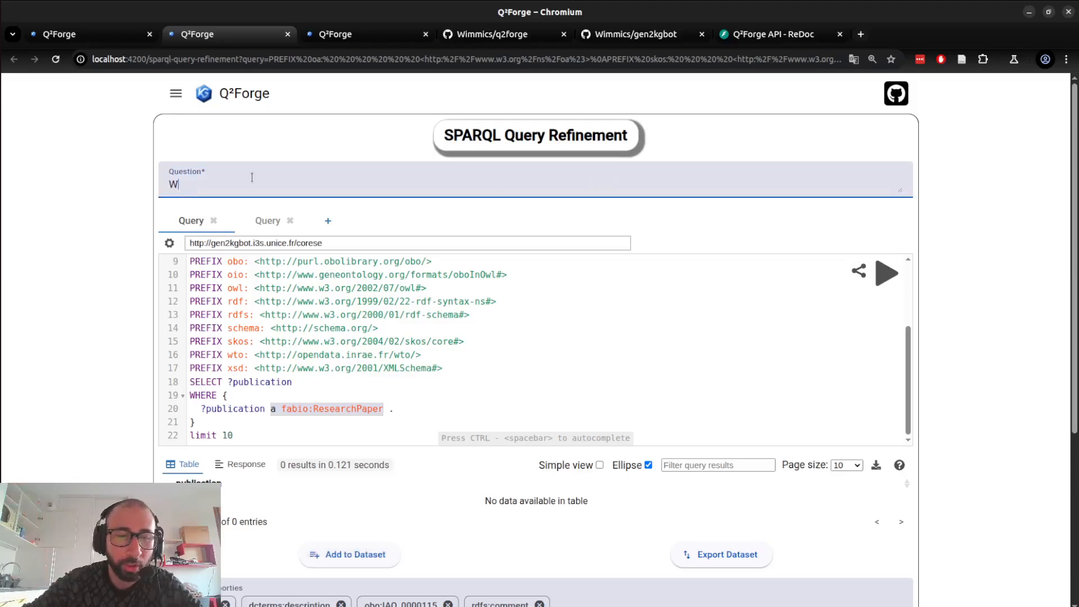
{"action": "key", "text": "BackSpace"}
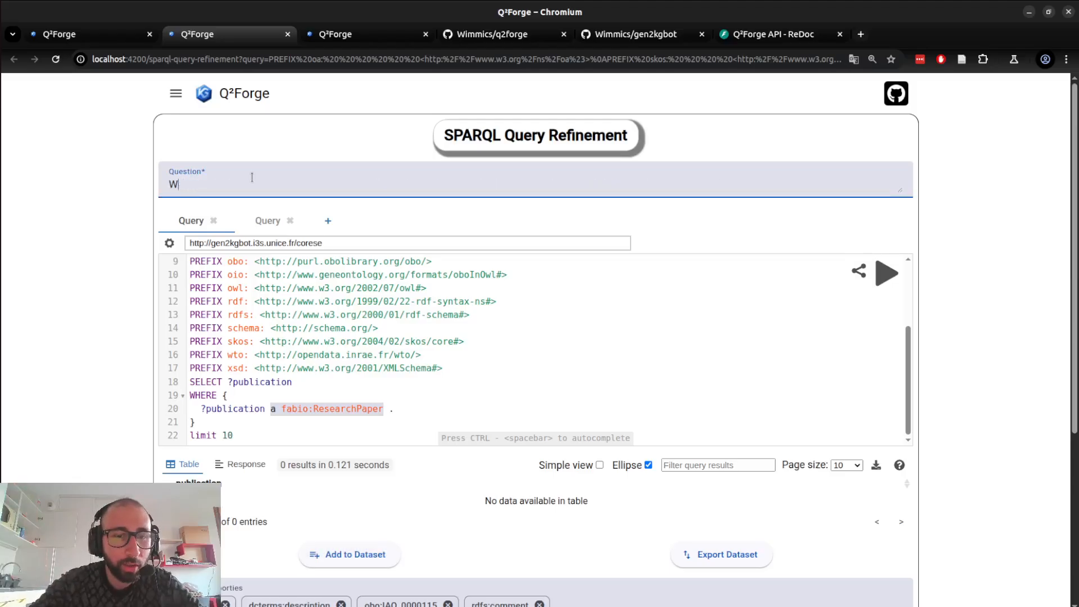
{"action": "type", "text": "hat are"}
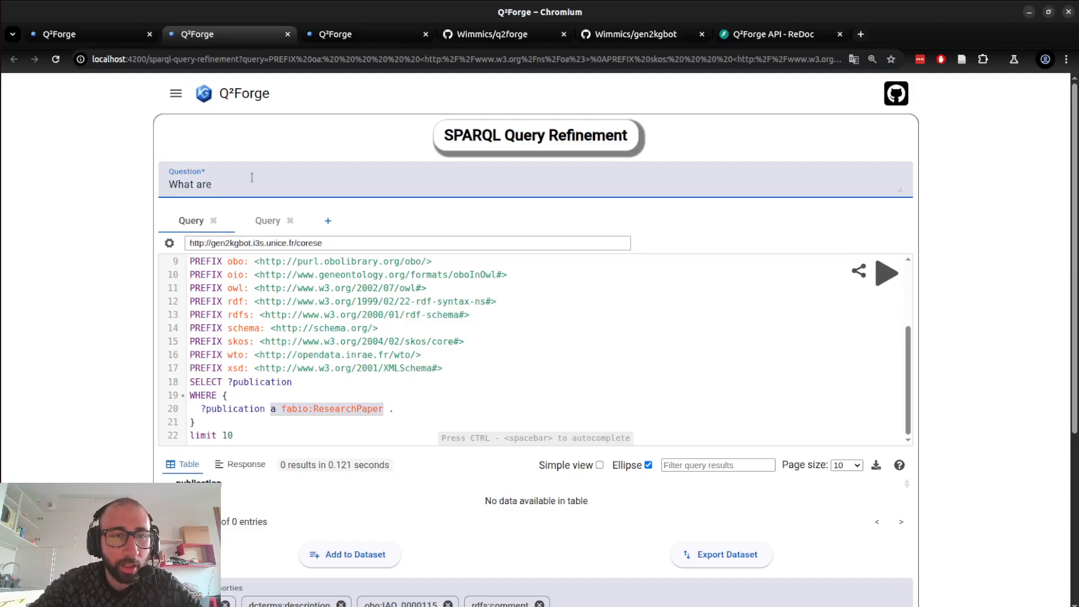
{"action": "key", "text": "BackSpace"}
{"action": "key", "text": "BackSpace"}
{"action": "key", "text": "BackSpace"}
{"action": "key", "text": "BackSpace"}
{"action": "key", "text": "BackSpace"}
{"action": "key", "text": "BackSpace"}
{"action": "key", "text": "BackSpace"}
{"action": "key", "text": "BackSpace"}
- Enter "Give me 50 research papers in the KG." as the question for the publication query
{"action": "type", "text": "Give"}
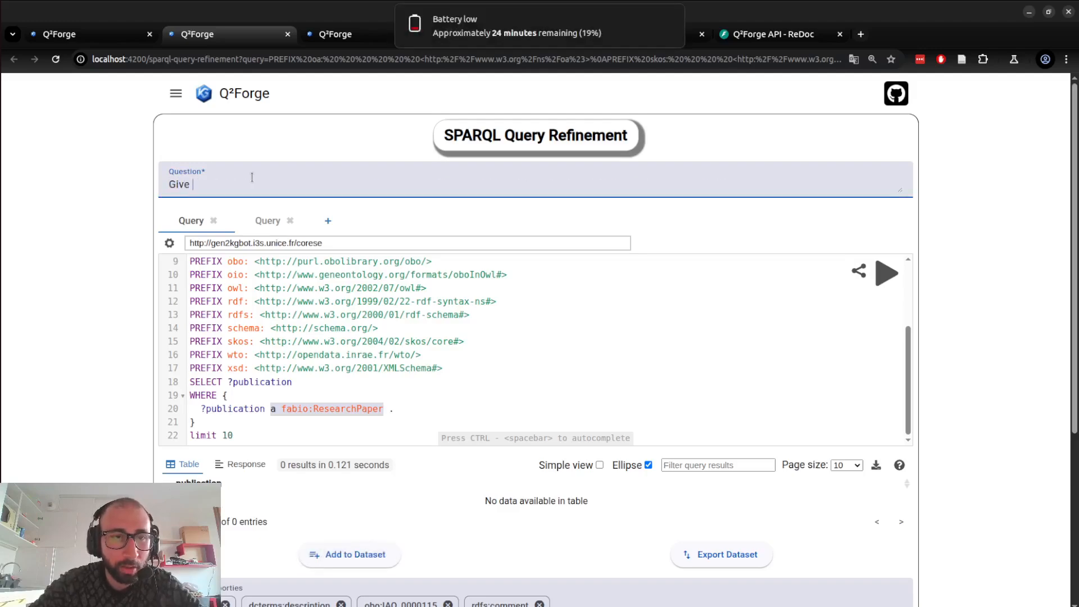
{"action": "type", "text": " me 50"}
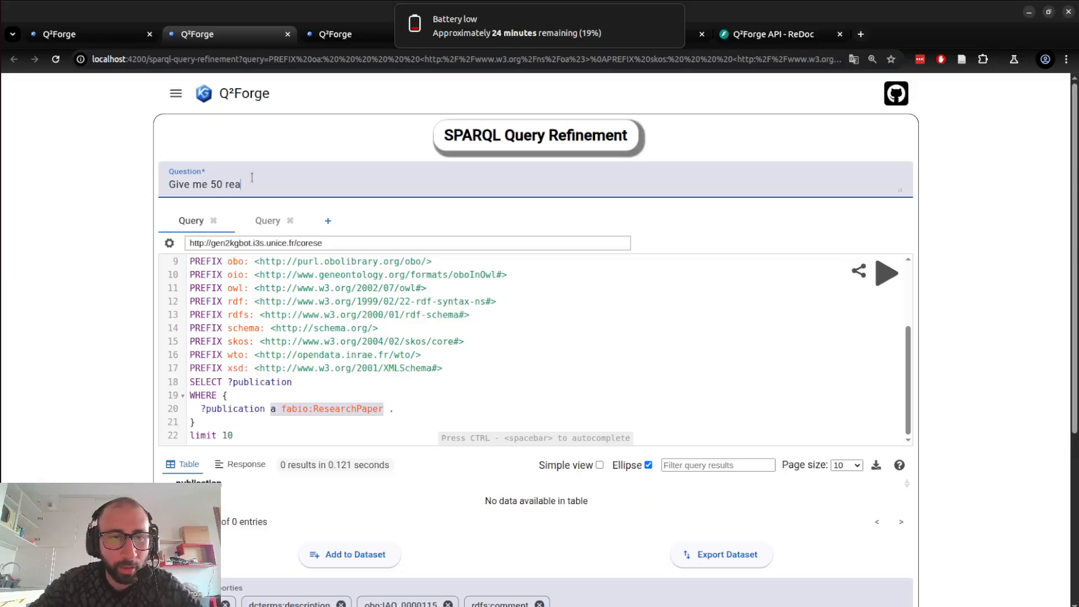
{"action": "type", "text": " research paper"}
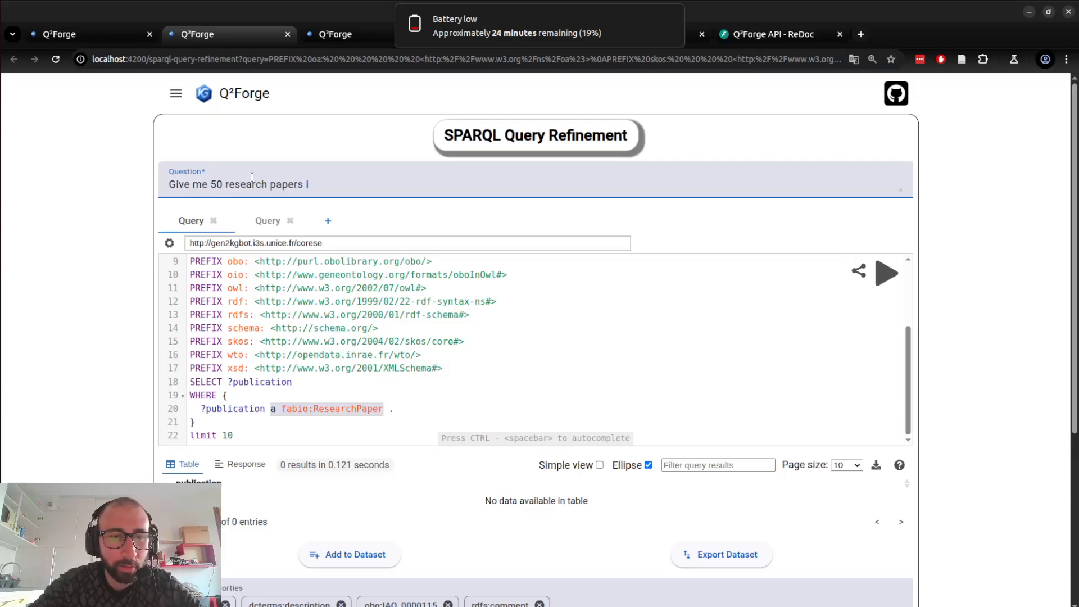
{"action": "type", "text": "s i"}
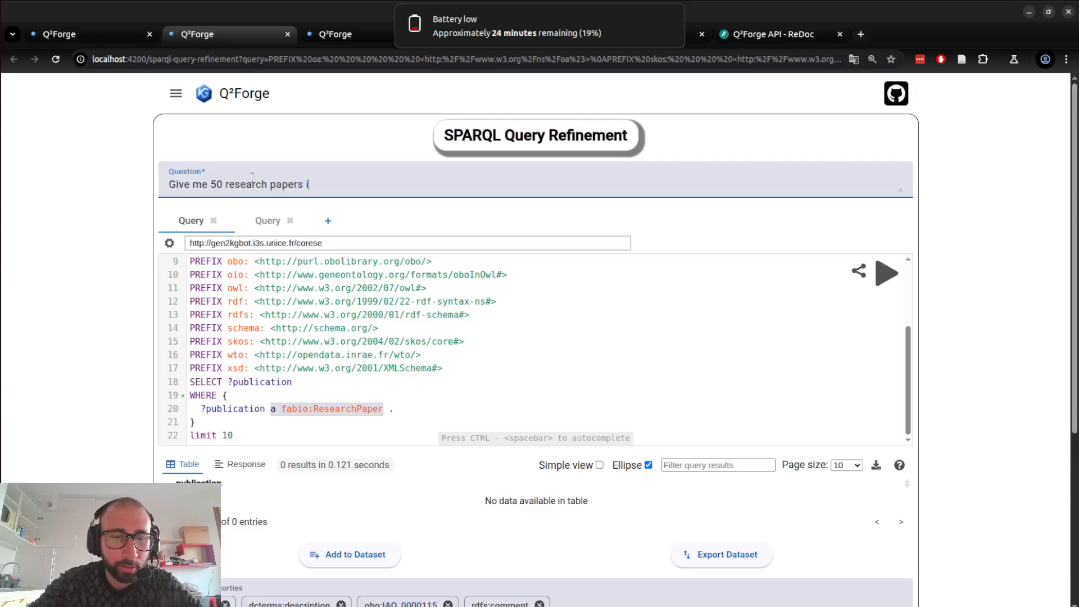
{"action": "type", "text": "n the KG"}
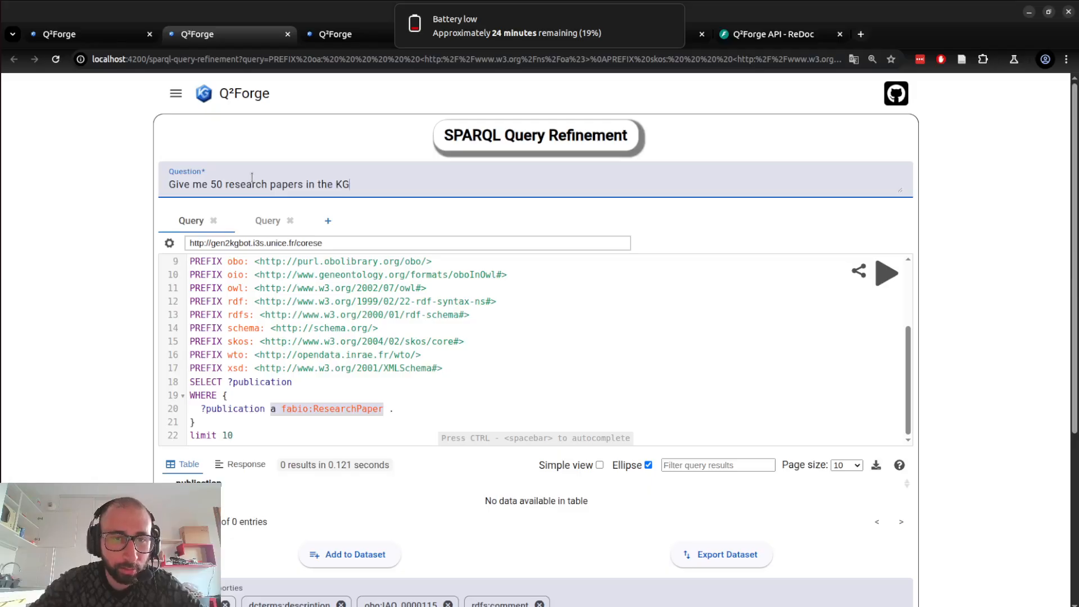
{"action": "type", "text": "?"}
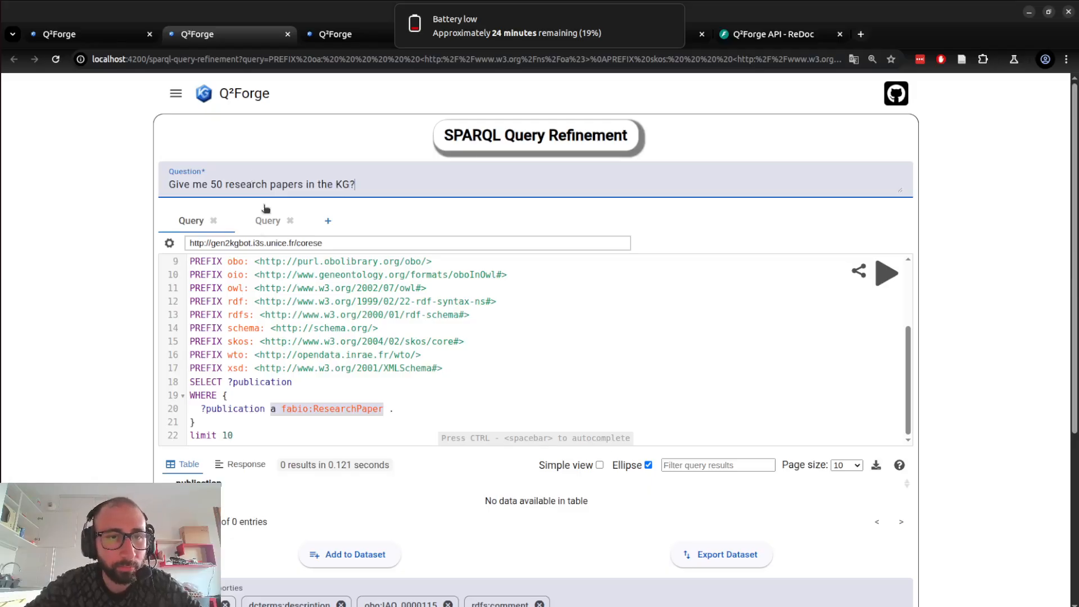
{"action": "left_click", "coordinate": [929, 275]}
{"action": "left_click", "coordinate": [491, 177]}
{"action": "key", "text": "BackSpace"}
{"action": "type", "text": "."}
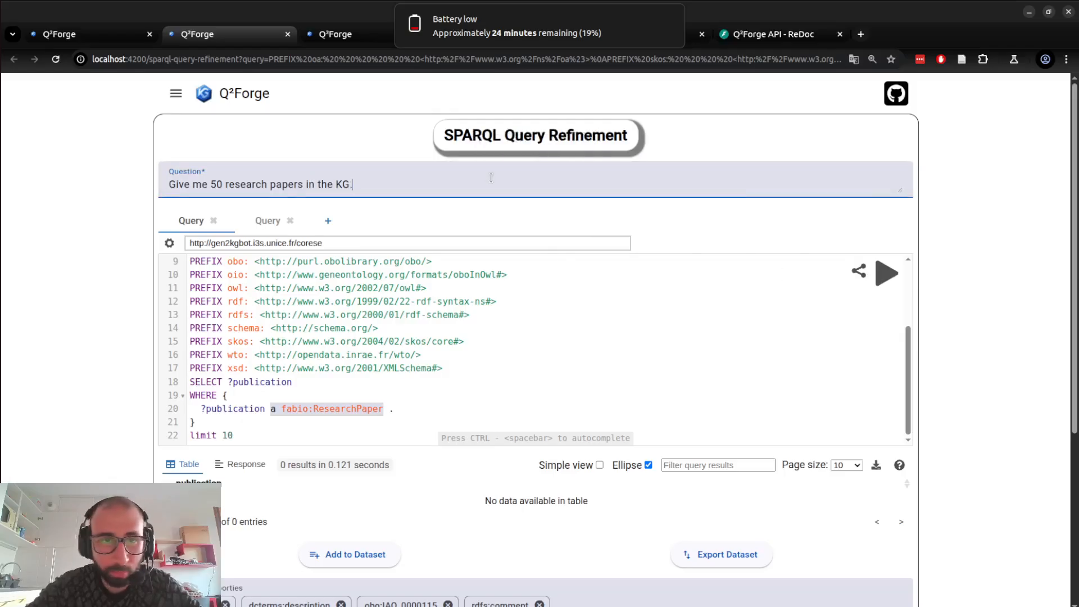
{"action": "left_click", "coordinate": [114, 289]}
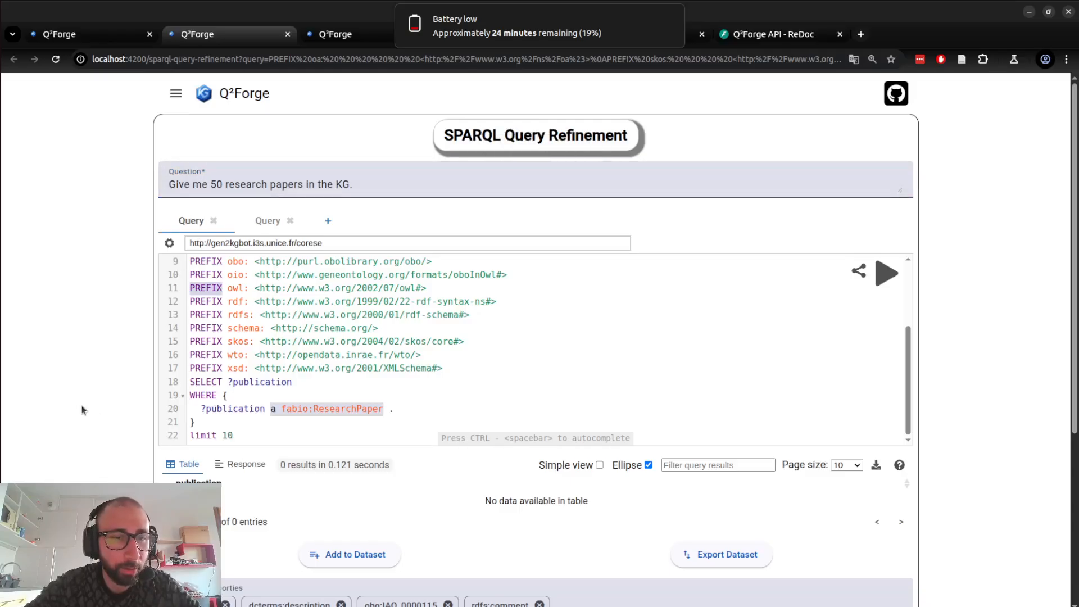
- Compare the number of papers requested in the question with the query's limit, and view the QNames context and judging section
{"action": "scroll", "coordinate": [86, 396], "scroll_direction": "down", "scroll_amount": 1}
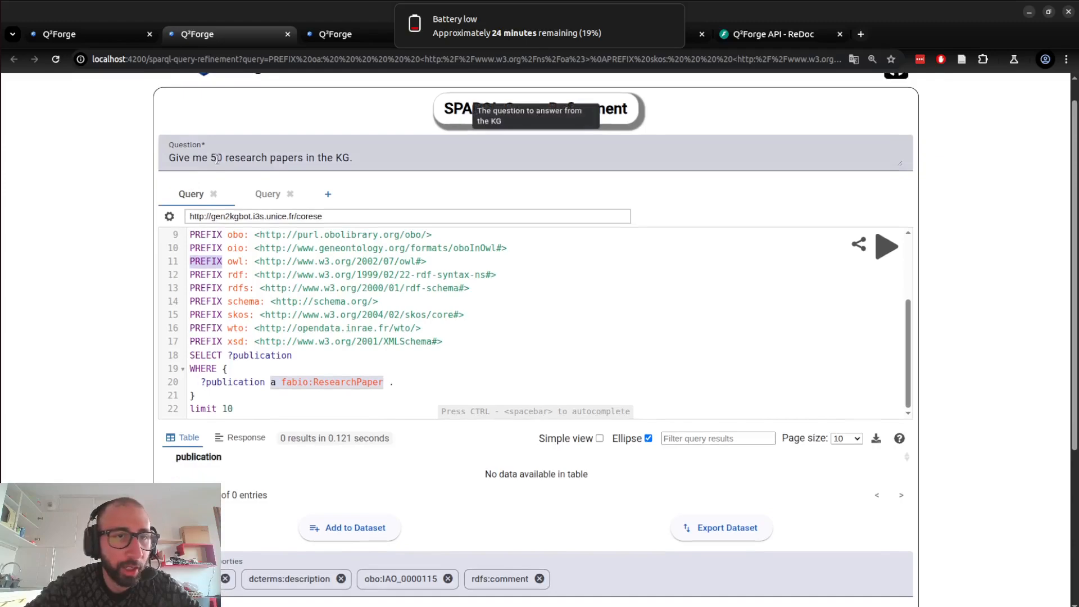
{"action": "left_click", "coordinate": [216, 160]}
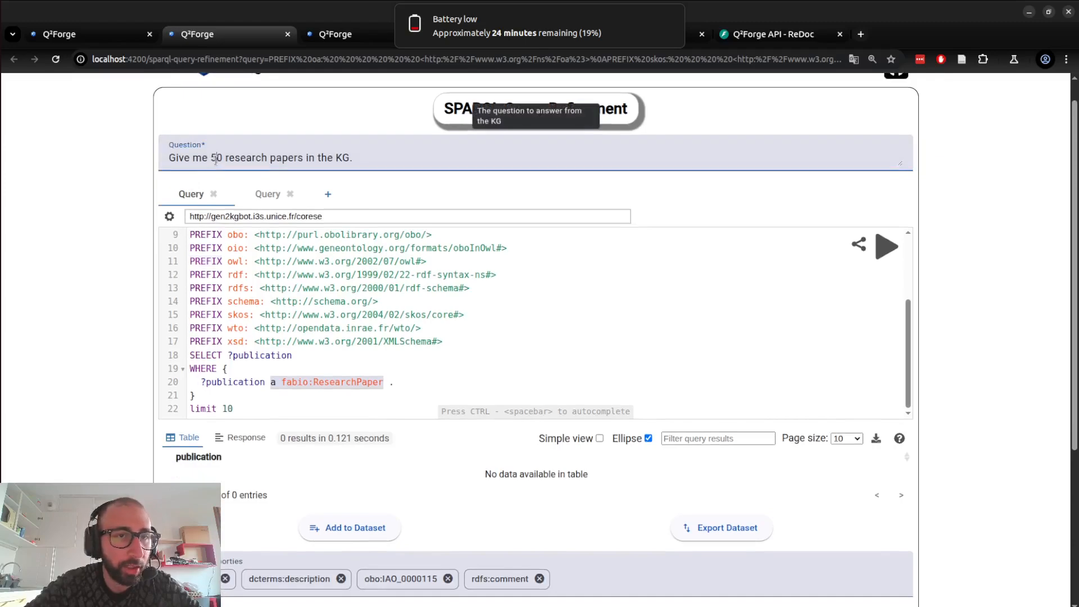
{"action": "double_click", "coordinate": [227, 409]}
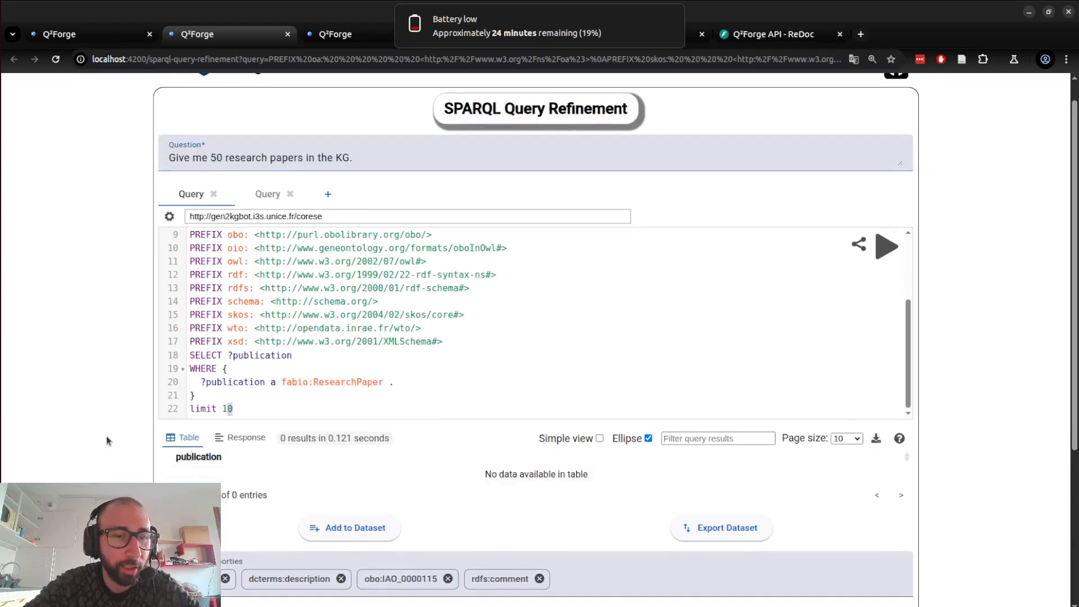
{"action": "scroll", "coordinate": [106, 436], "scroll_direction": "down", "scroll_amount": 4}
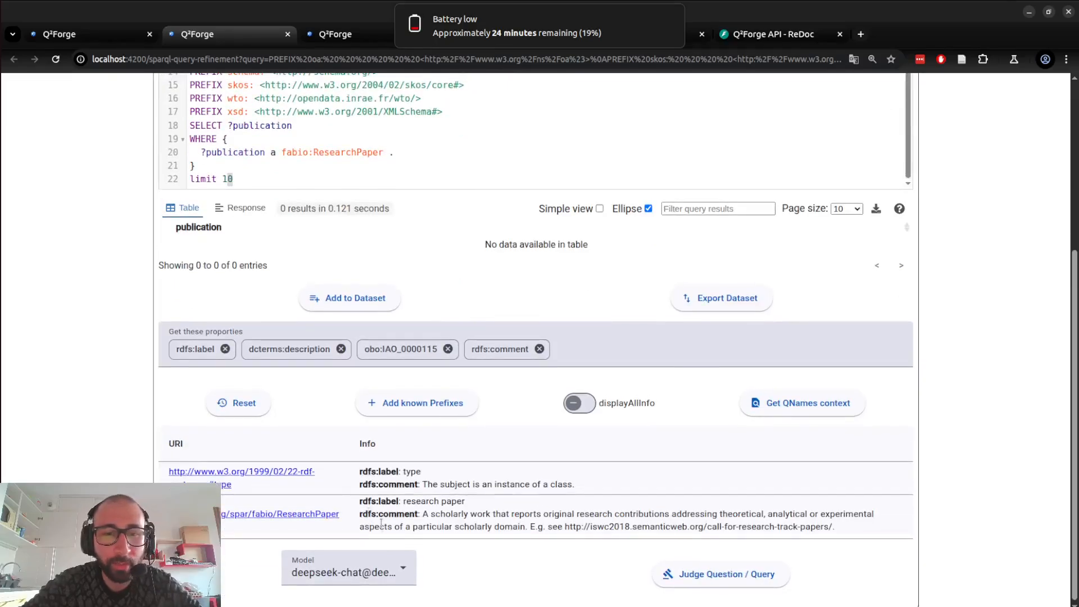
- Select o3-mini@openai as the judging model and have it judge the question against the publication query
{"action": "left_click", "coordinate": [348, 571]}
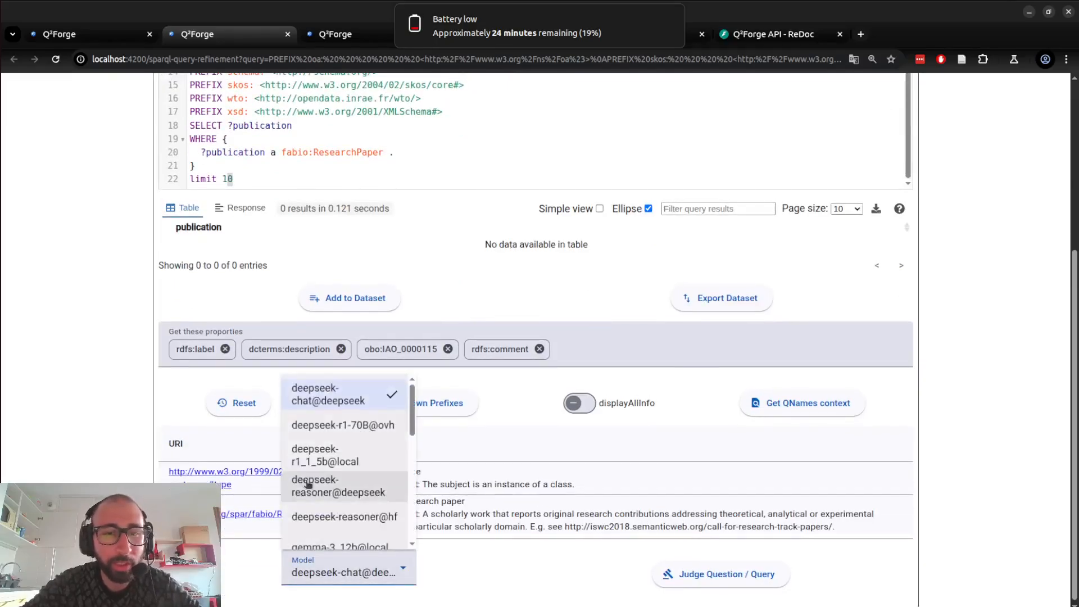
{"action": "scroll", "coordinate": [307, 478], "scroll_direction": "down", "scroll_amount": 5}
{"action": "scroll", "coordinate": [308, 484], "scroll_direction": "up", "scroll_amount": 3}
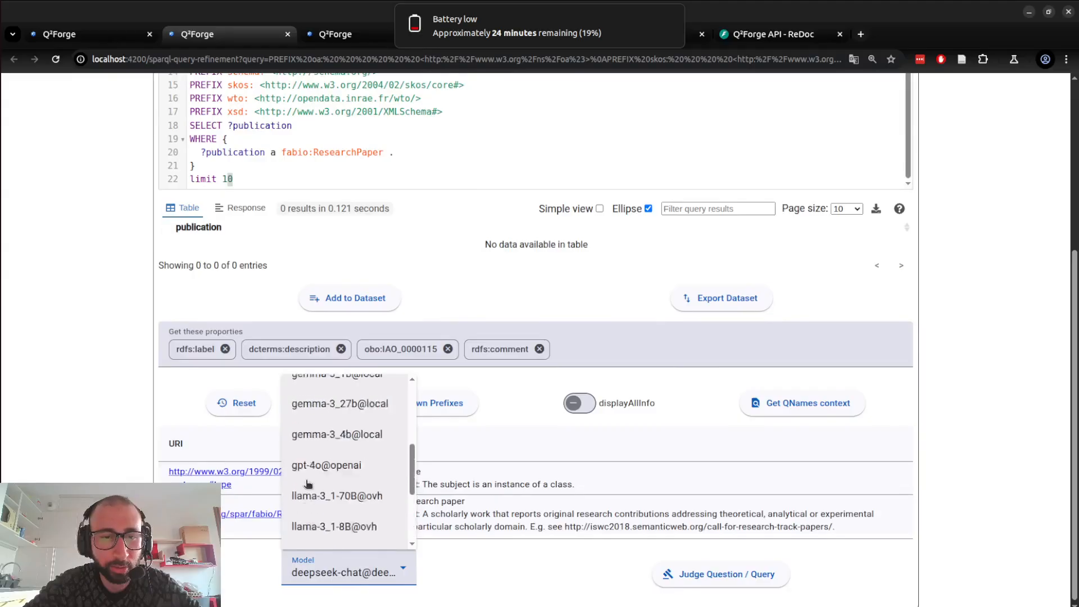
{"action": "scroll", "coordinate": [308, 485], "scroll_direction": "down", "scroll_amount": 3}
{"action": "left_click", "coordinate": [331, 535]}
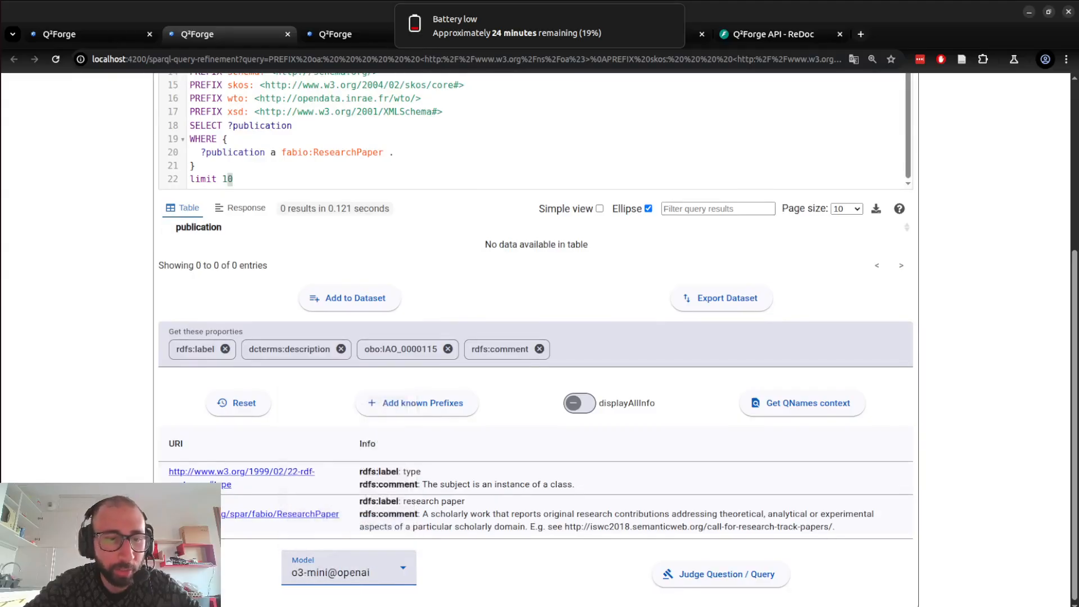
{"action": "key", "text": "ctrl+alt+Right"}
{"action": "key", "text": "ctrl+alt+Left"}
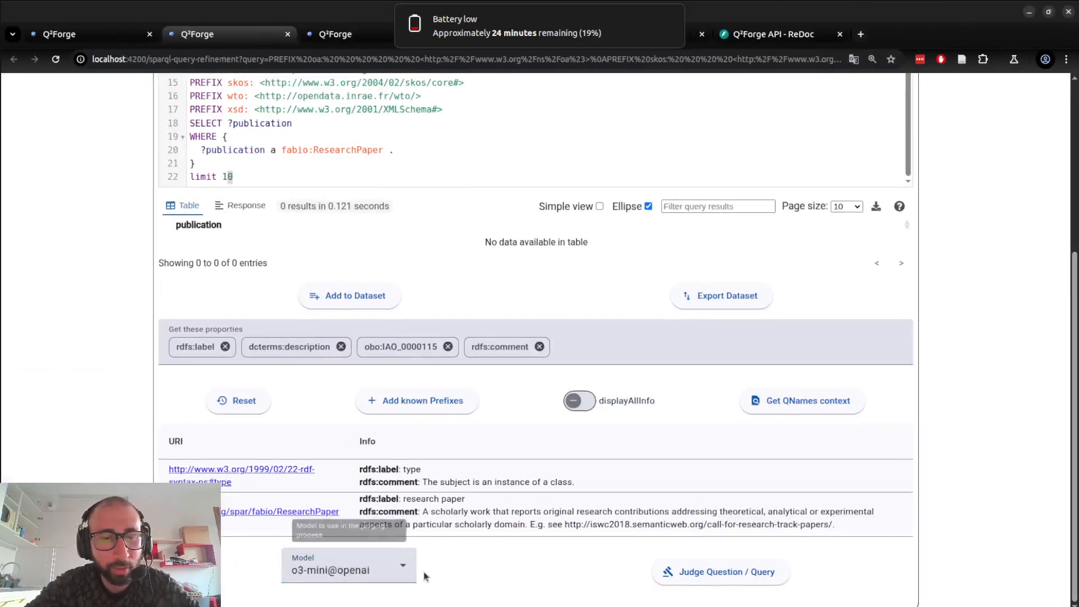
{"action": "left_click", "coordinate": [713, 575]}
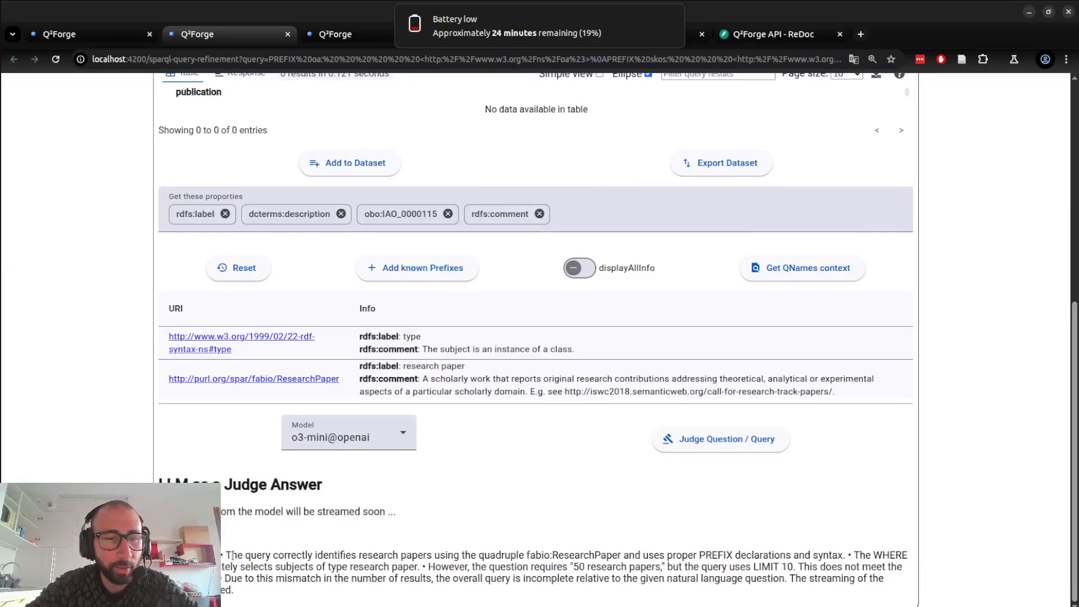
- Read the judge's answer, checking its remarks on the research paper class and on the requested number of papers
{"action": "left_click_drag", "start_coordinate": [232, 556], "coordinate": [728, 551]}
{"action": "left_click", "coordinate": [609, 546]}
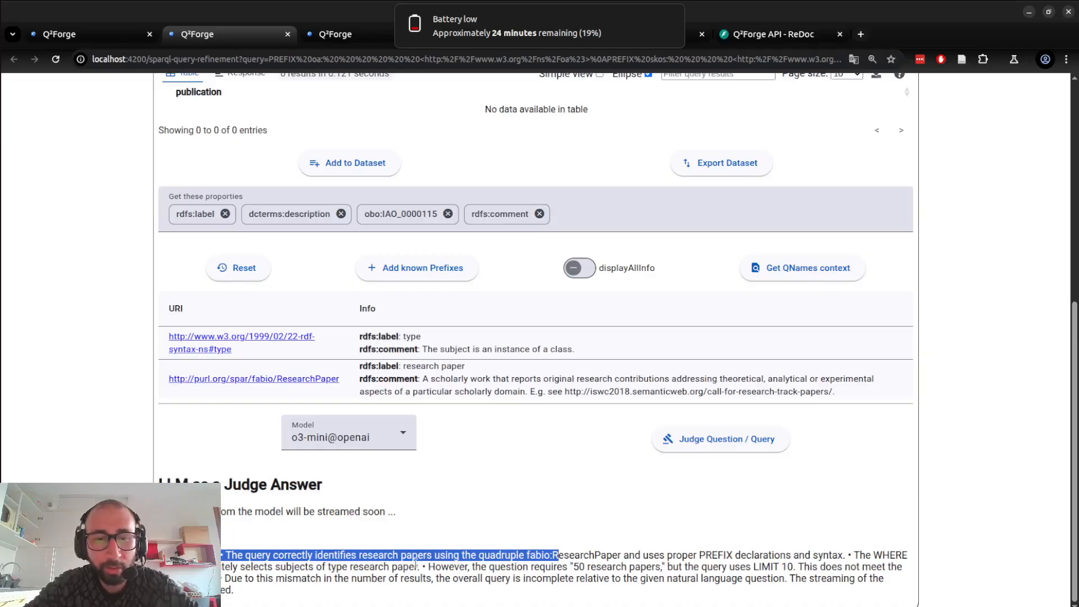
{"action": "left_click_drag", "start_coordinate": [465, 568], "coordinate": [680, 567]}
{"action": "left_click_drag", "start_coordinate": [684, 567], "coordinate": [862, 575]}
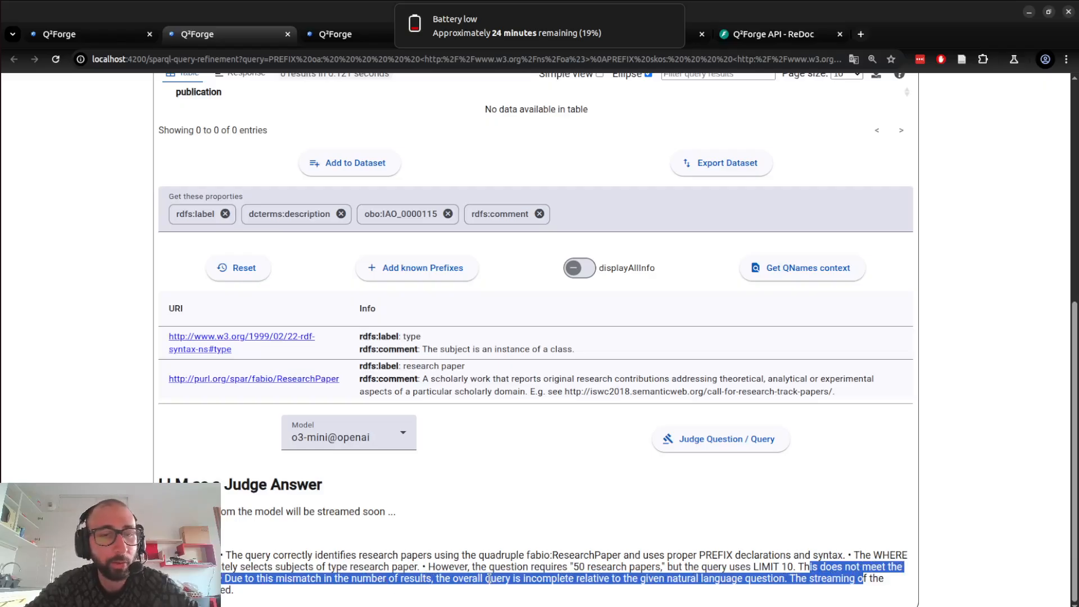
{"action": "left_click", "coordinate": [226, 557]}
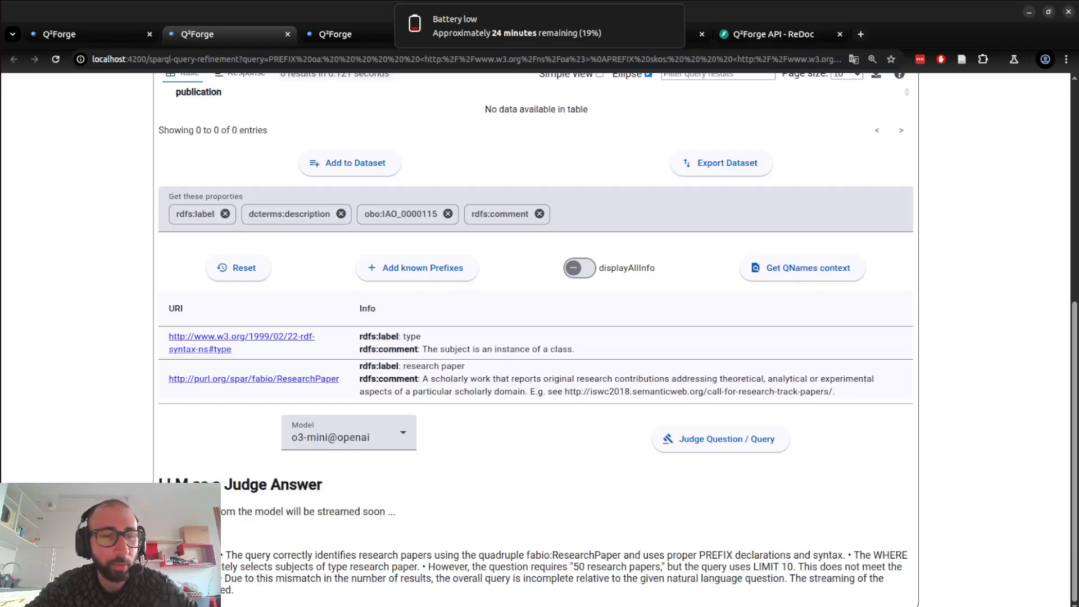
- Change the publication query's limit to 50 to match the question
{"action": "scroll", "coordinate": [169, 475], "scroll_direction": "up", "scroll_amount": 5}
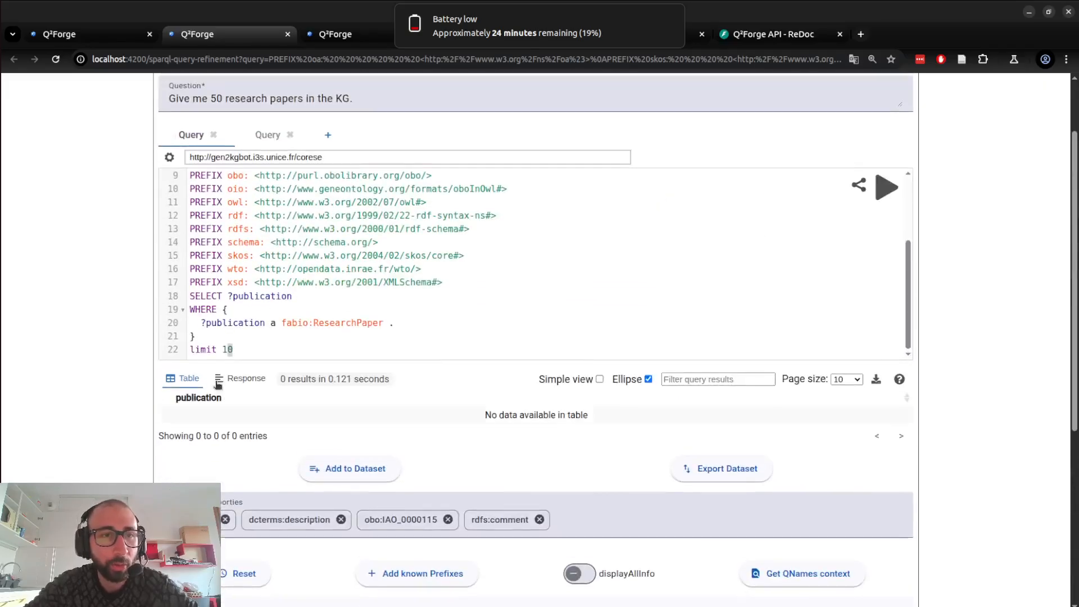
{"action": "left_click", "coordinate": [240, 349]}
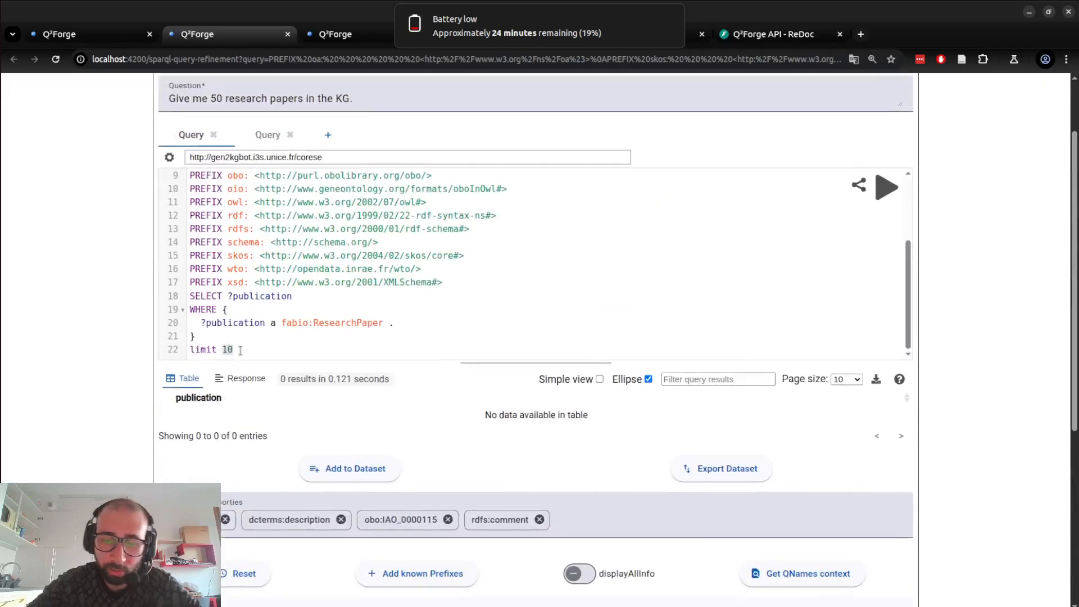
{"action": "key", "text": "Left"}
{"action": "key", "text": "BackSpace"}
{"action": "type", "text": "5"}
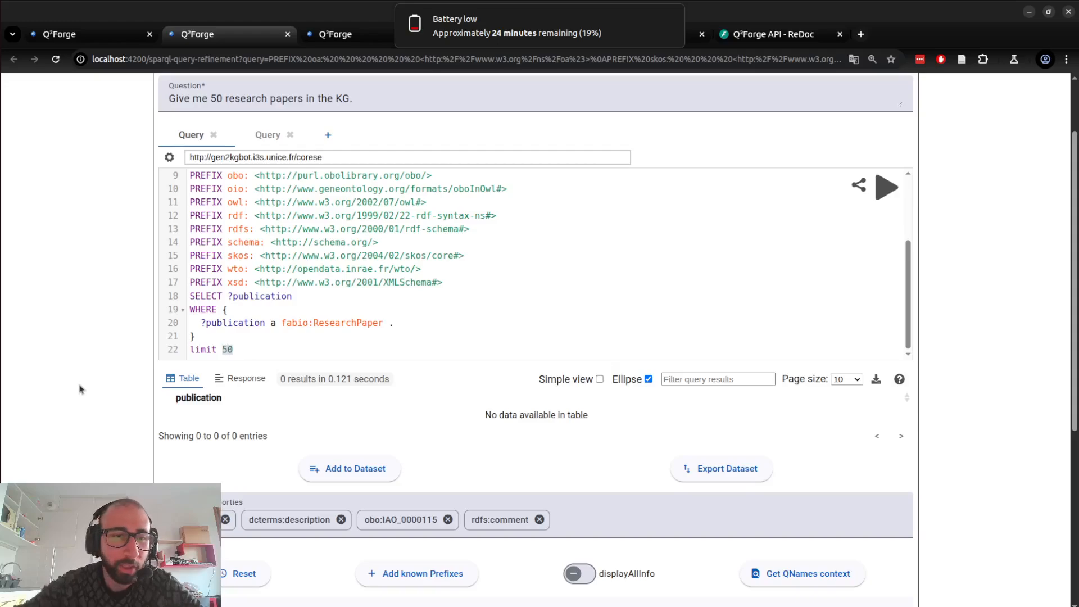
- Judge the question against the revised query again and read the new answer
{"action": "scroll", "coordinate": [82, 389], "scroll_direction": "down", "scroll_amount": 3}
{"action": "scroll", "coordinate": [692, 488], "scroll_direction": "down", "scroll_amount": 2}
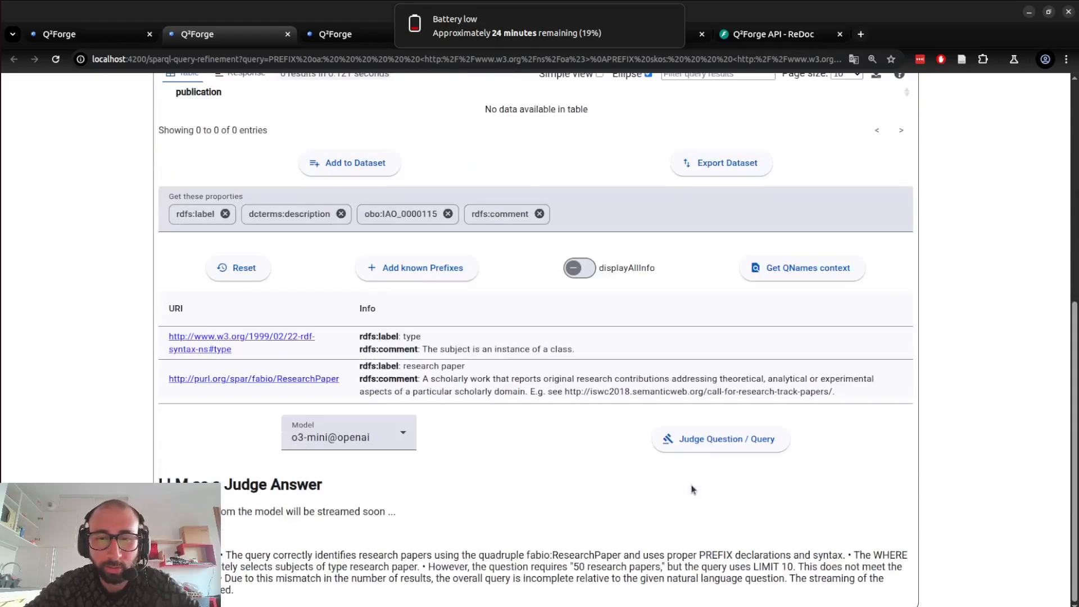
{"action": "left_click", "coordinate": [712, 440]}
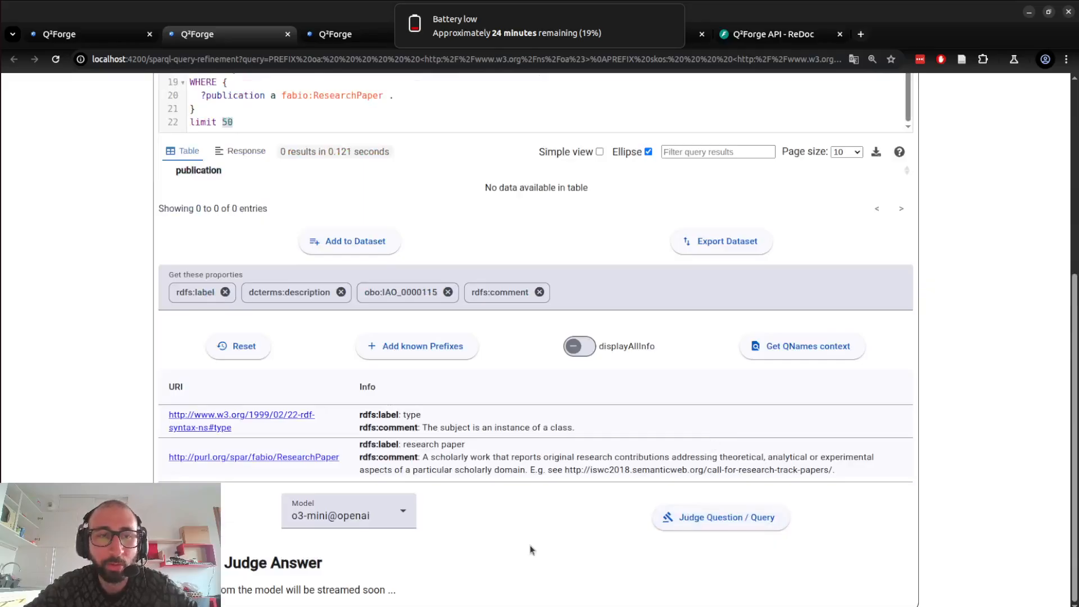
{"action": "scroll", "coordinate": [532, 550], "scroll_direction": "down", "scroll_amount": 1}
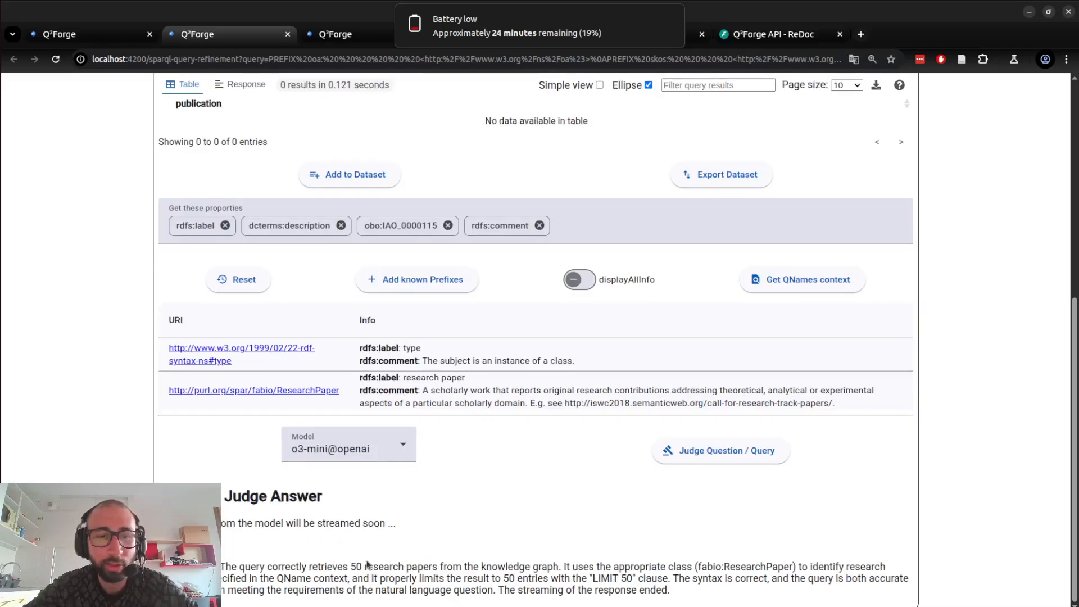
{"action": "left_click_drag", "start_coordinate": [221, 567], "coordinate": [682, 601]}
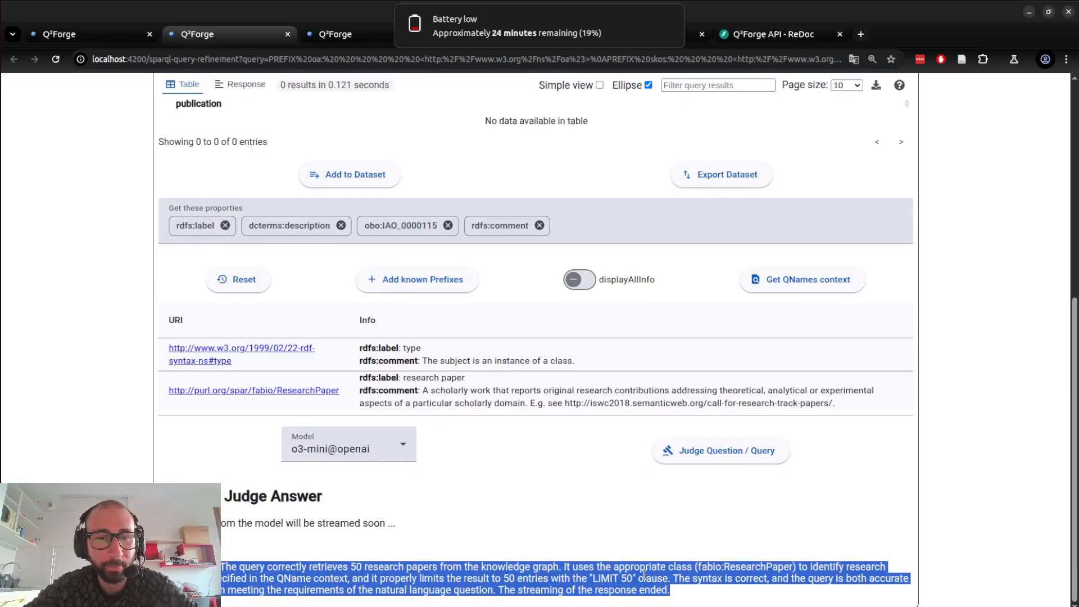
- Look over the question and query once more, then open the Q²Forge home page and view its feature cards
{"action": "scroll", "coordinate": [626, 569], "scroll_direction": "up", "scroll_amount": 7}
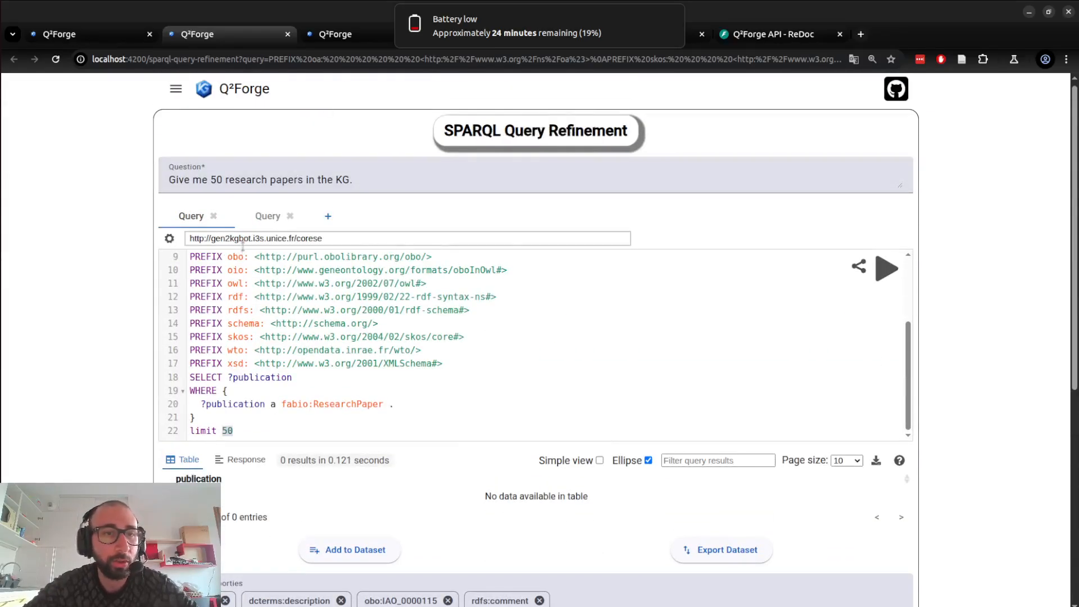
{"action": "scroll", "coordinate": [282, 319], "scroll_direction": "down", "scroll_amount": 3}
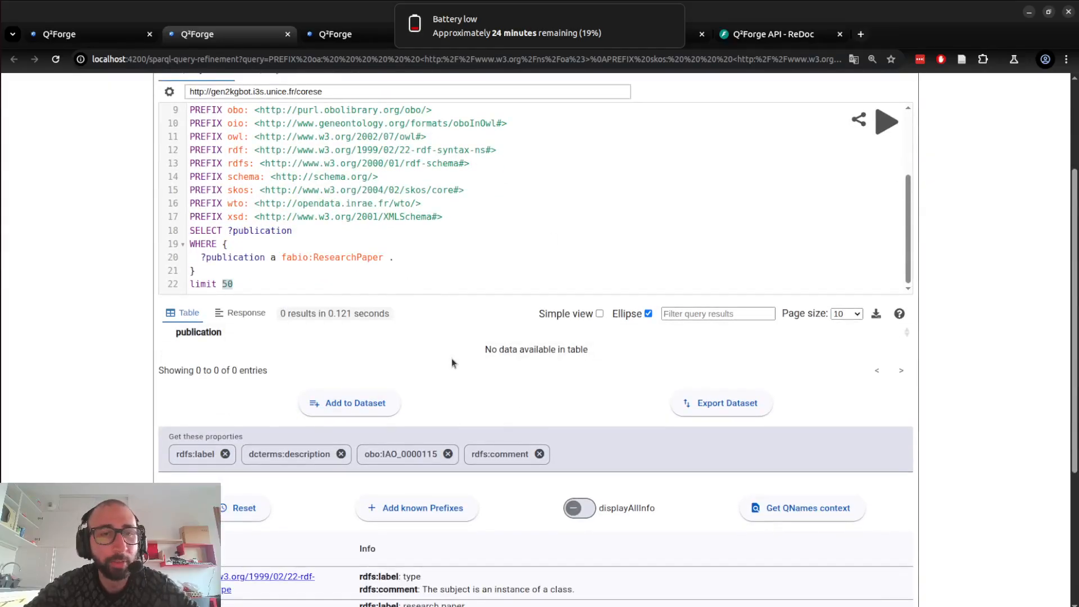
{"action": "scroll", "coordinate": [451, 363], "scroll_direction": "up", "scroll_amount": 3}
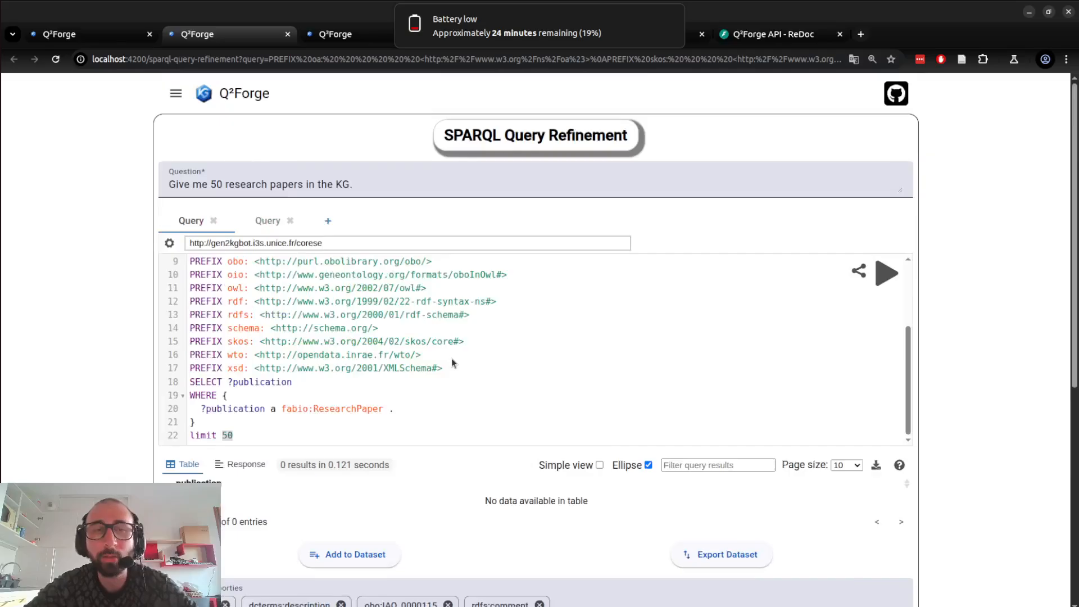
{"action": "left_click", "coordinate": [176, 94]}
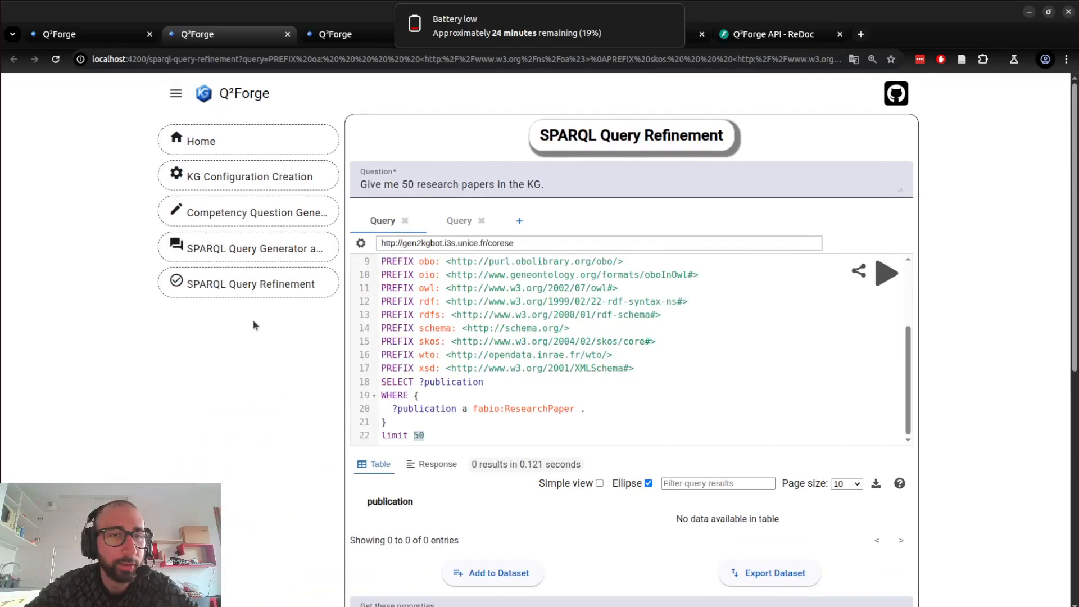
{"action": "left_click", "coordinate": [204, 142]}
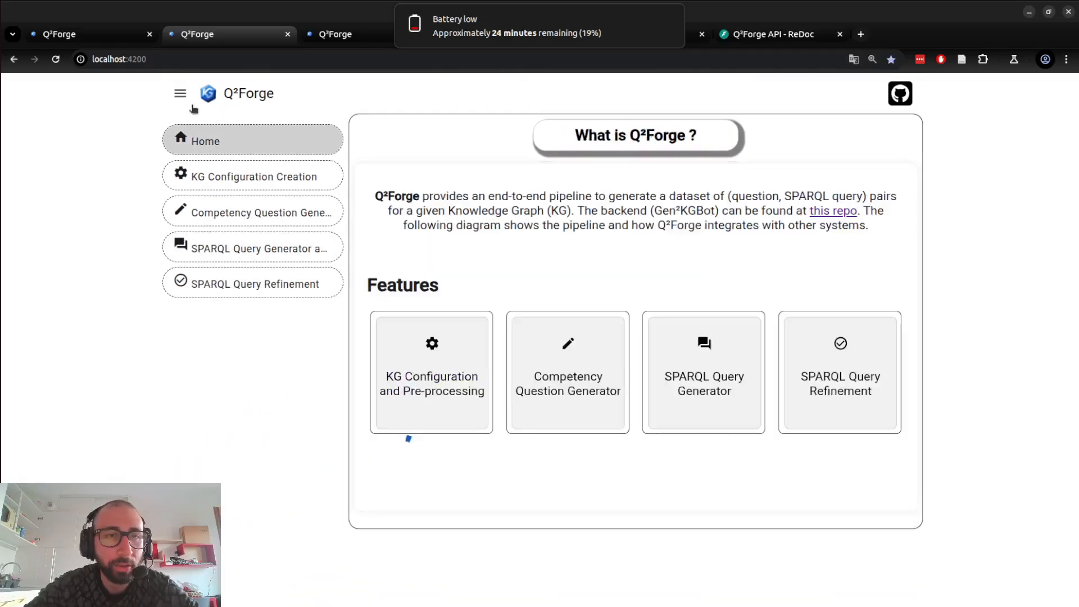
{"action": "left_click", "coordinate": [178, 94]}
{"action": "scroll", "coordinate": [350, 194], "scroll_direction": "down", "scroll_amount": 8}
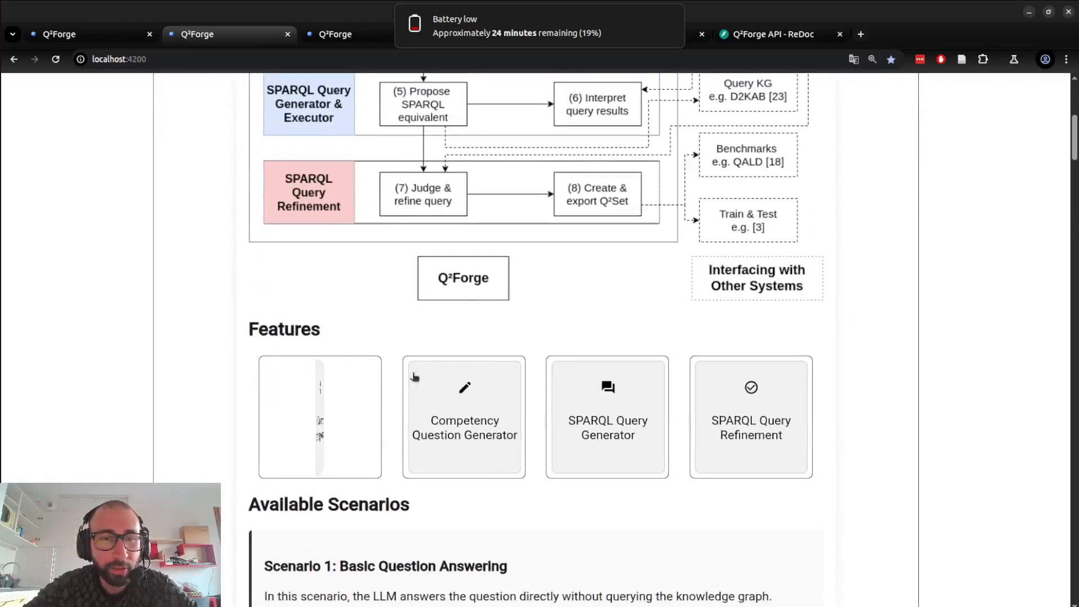
{"action": "mouse_move", "coordinate": [439, 382]}
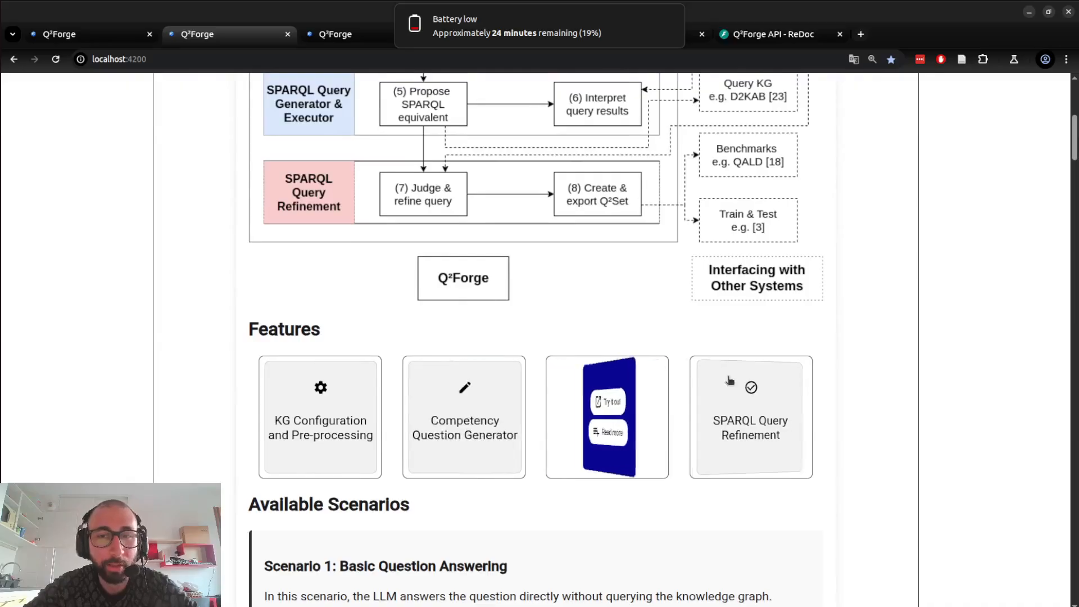
{"action": "mouse_move", "coordinate": [736, 385]}
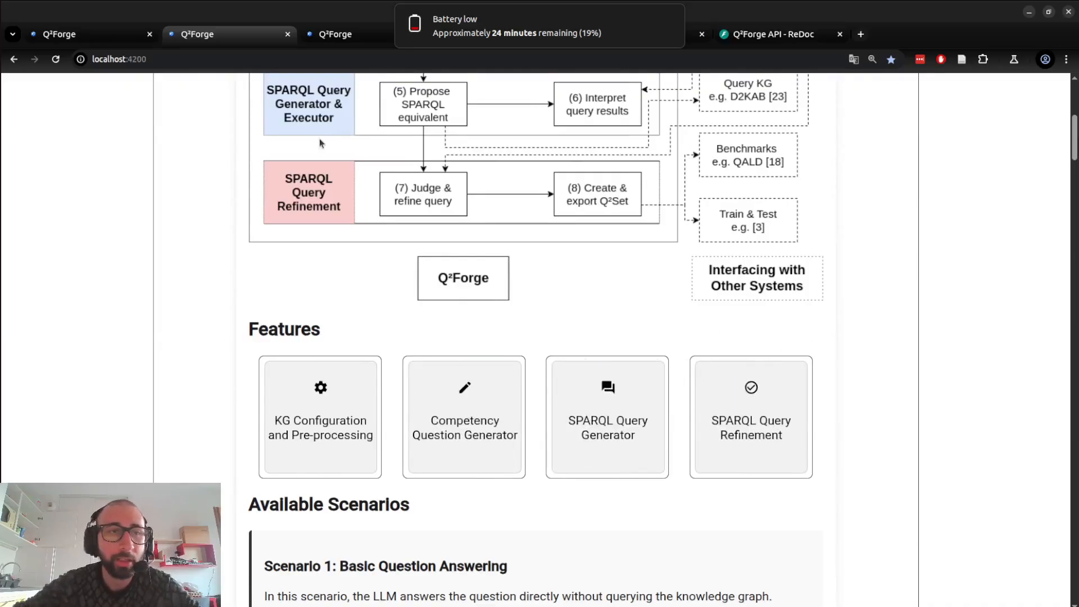
- Close the extra Q²Forge pages, including w3id.org/q2forge, and return to the start of the local home page
{"action": "left_click", "coordinate": [87, 35]}
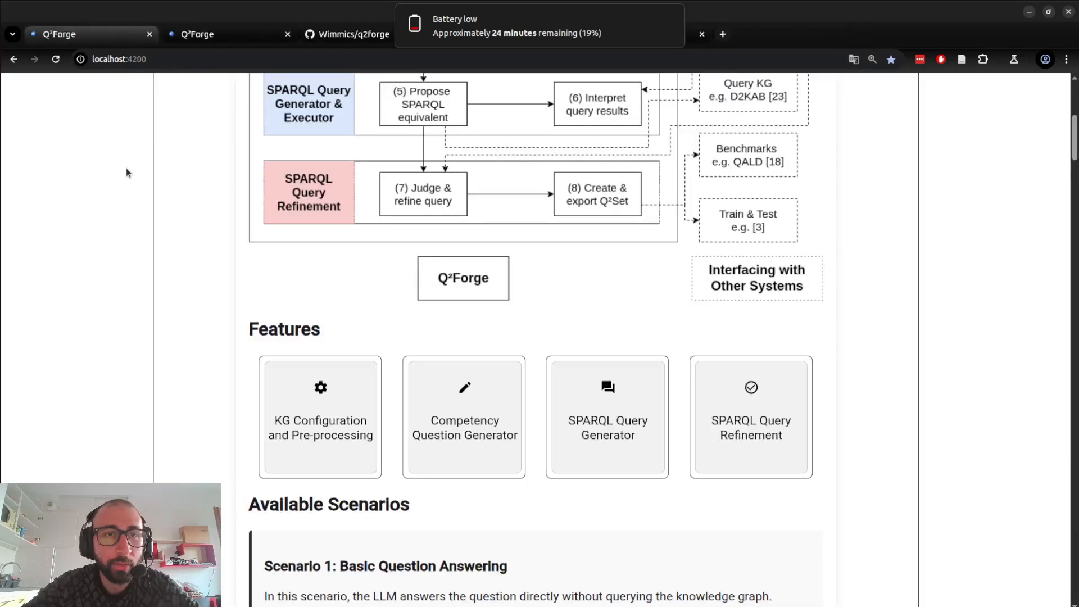
{"action": "left_click", "coordinate": [126, 168]}
{"action": "left_click", "coordinate": [229, 37]}
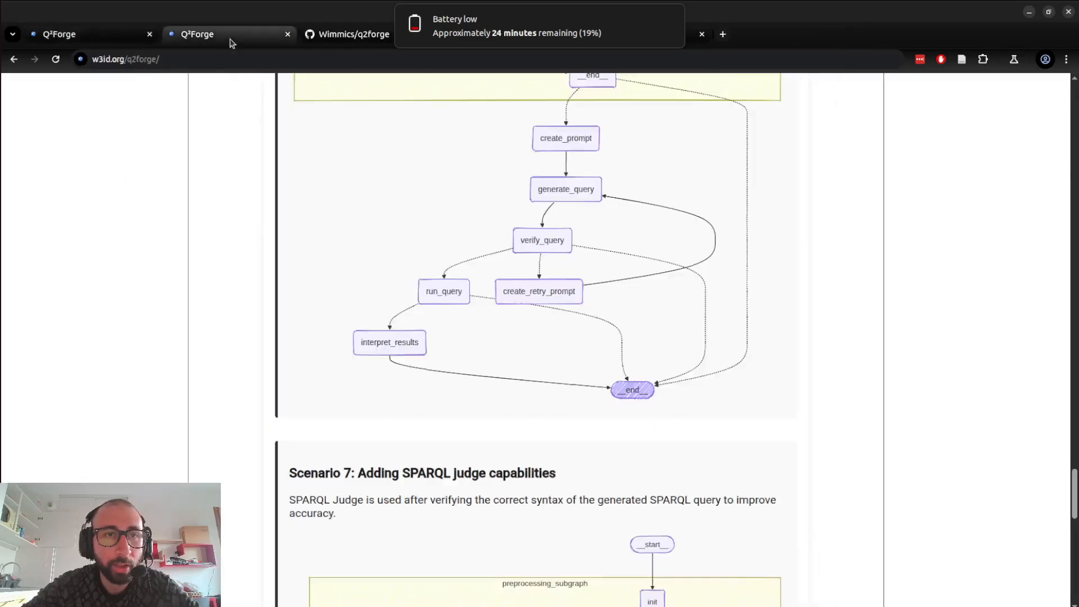
{"action": "left_click", "coordinate": [286, 35]}
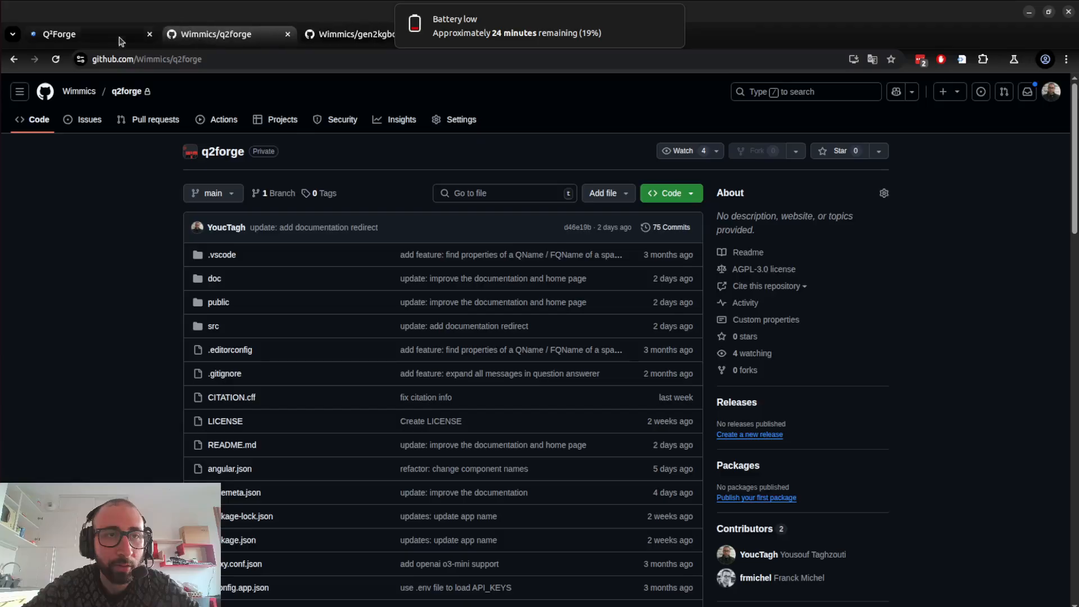
{"action": "left_click", "coordinate": [118, 36]}
{"action": "scroll", "coordinate": [125, 198], "scroll_direction": "up", "scroll_amount": 7}
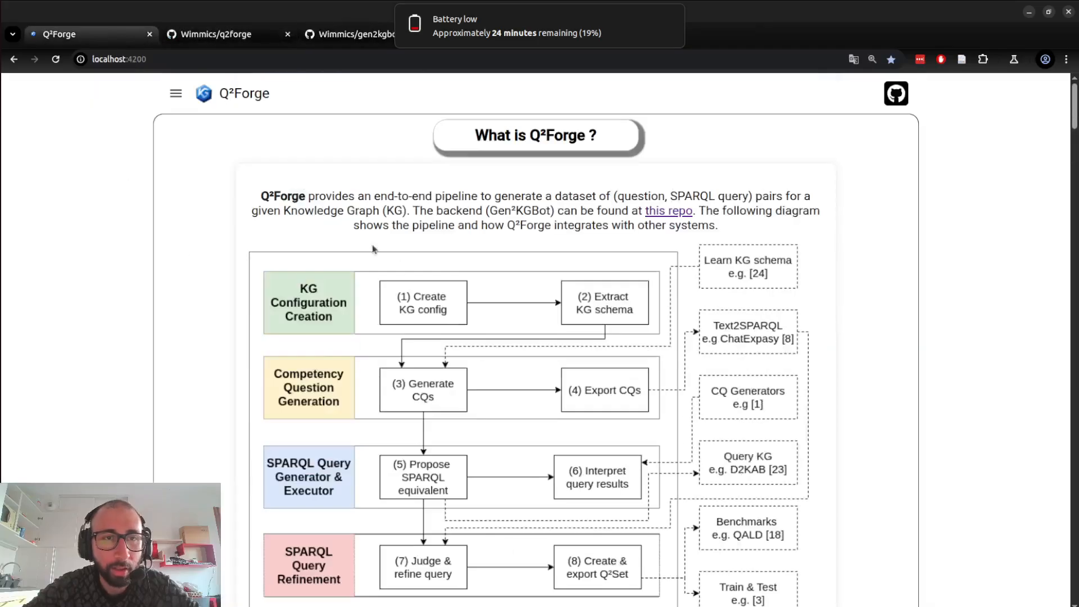
- Open SPARQL Query Refinement again and bring up the publication query with limit 50
{"action": "left_click", "coordinate": [175, 93]}
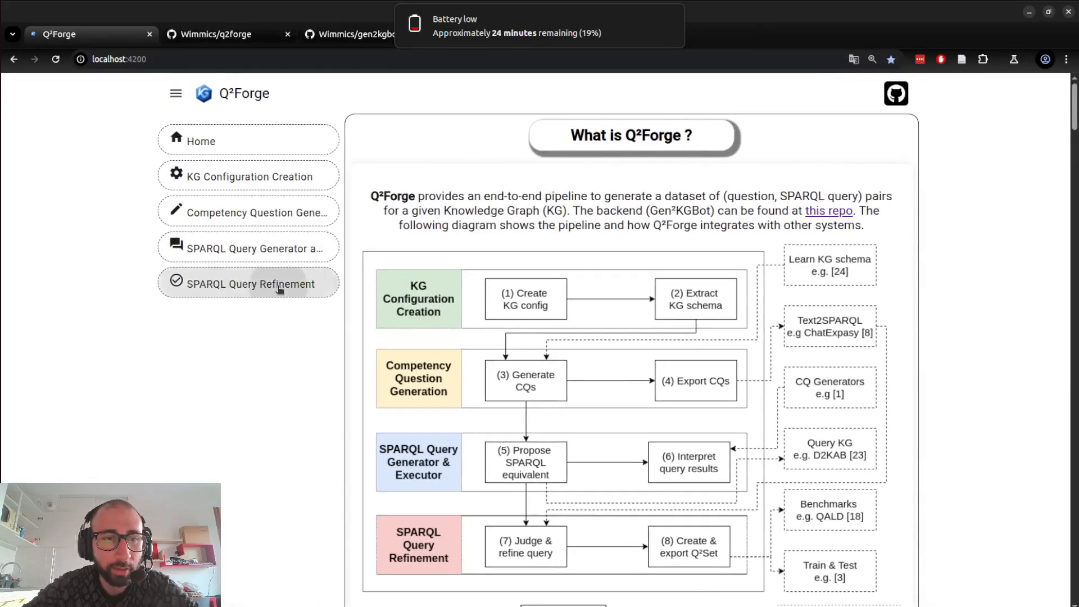
{"action": "left_click", "coordinate": [264, 283]}
{"action": "left_click", "coordinate": [176, 93]}
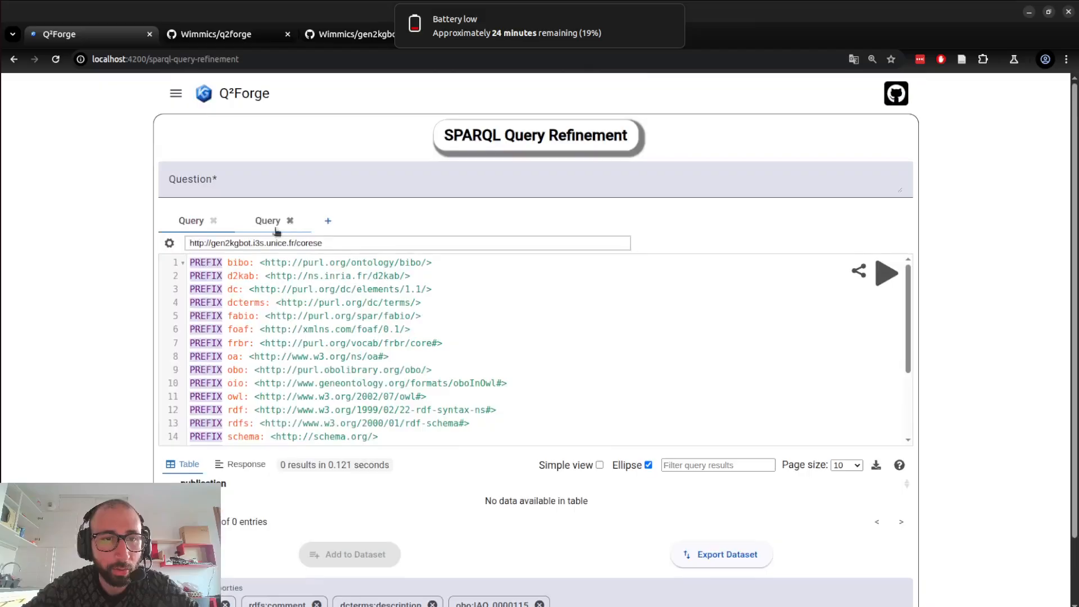
{"action": "scroll", "coordinate": [315, 365], "scroll_direction": "down", "scroll_amount": 2}
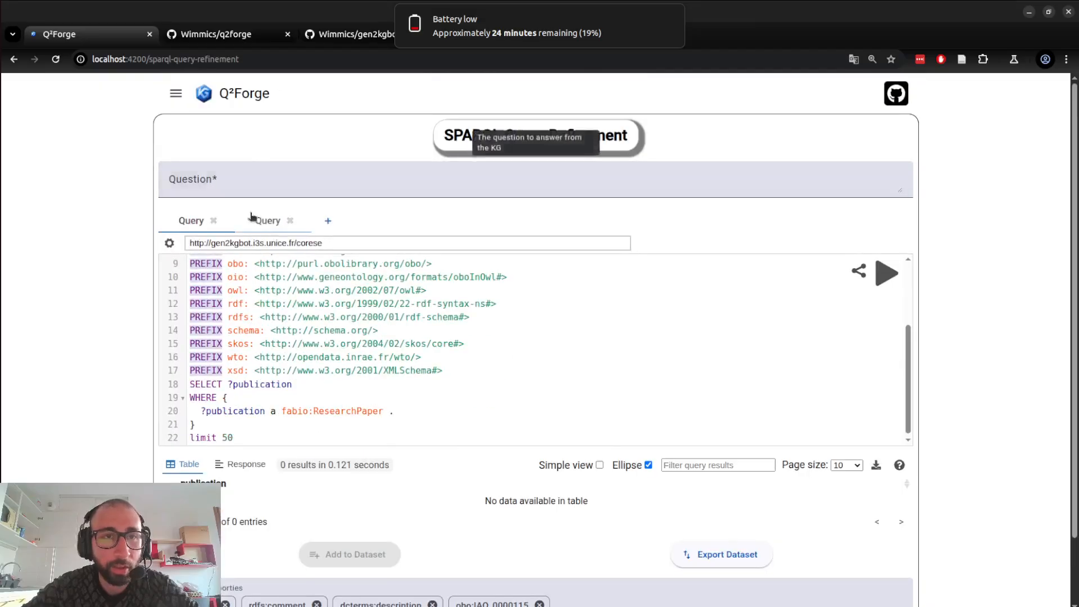
{"action": "left_click", "coordinate": [260, 230]}
{"action": "left_click", "coordinate": [196, 220]}
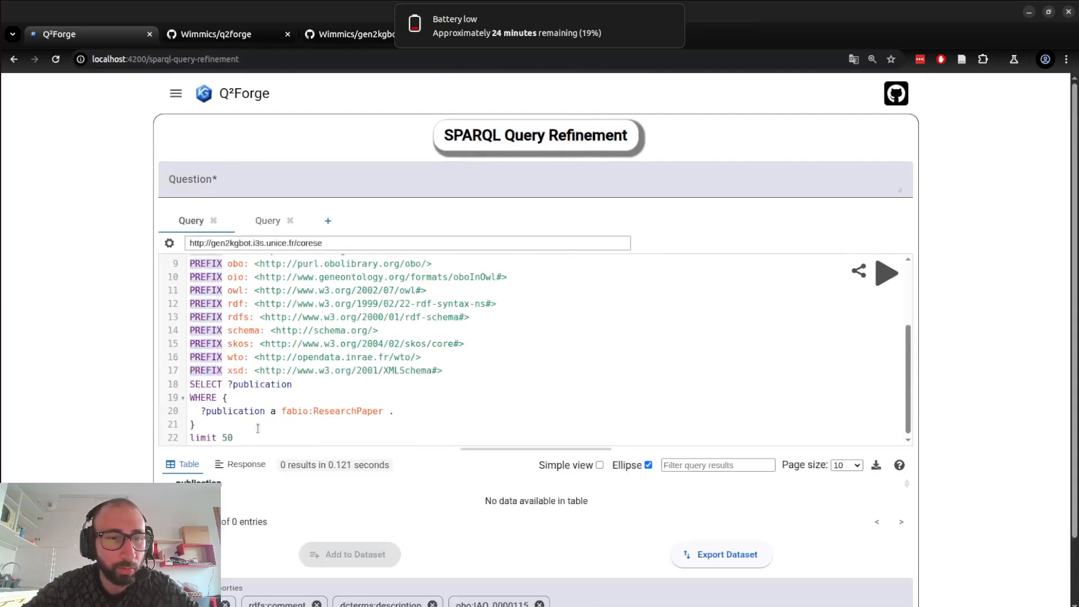
- Enter "Give me 50 research papers in the KG." as the question for the publication query
{"action": "left_click", "coordinate": [313, 190]}
{"action": "type", "text": "give me 5"}
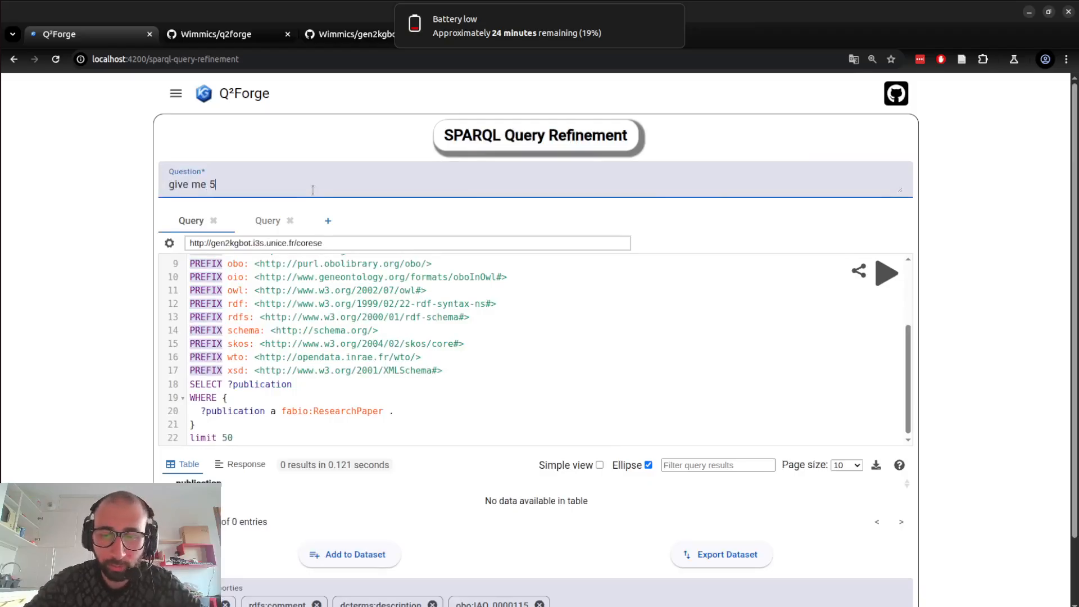
{"action": "type", "text": "0 resea"}
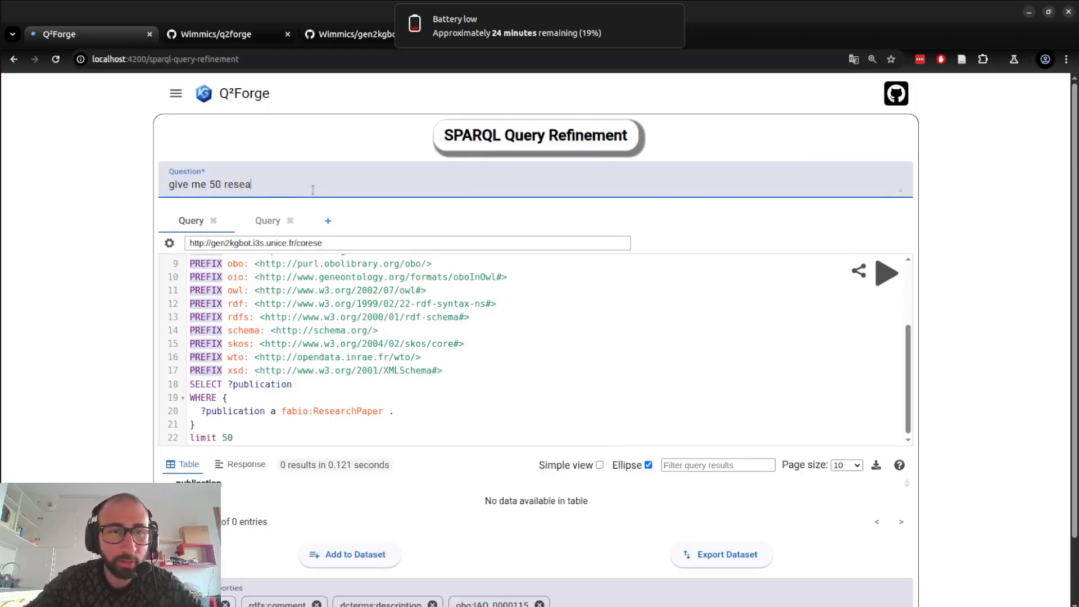
{"action": "type", "text": "rch ppapers"}
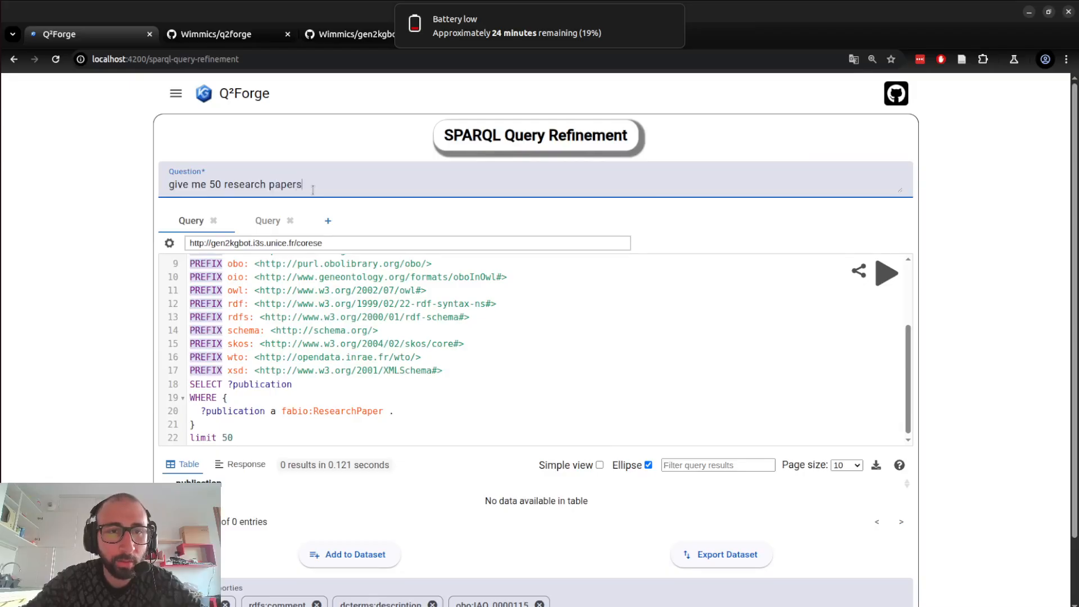
{"action": "type", "text": " in t"}
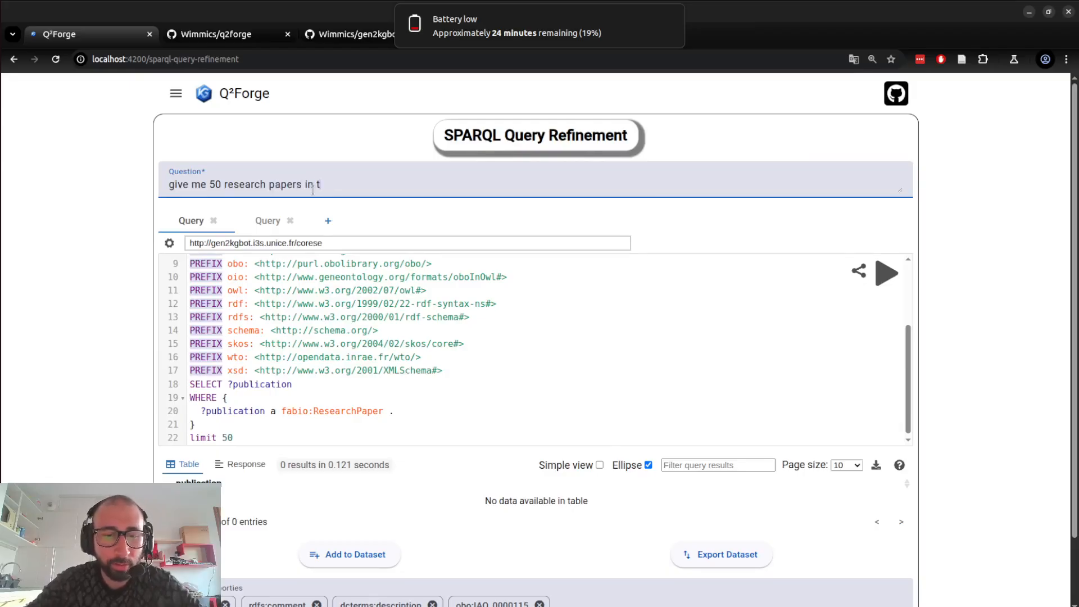
{"action": "type", "text": "he KG"}
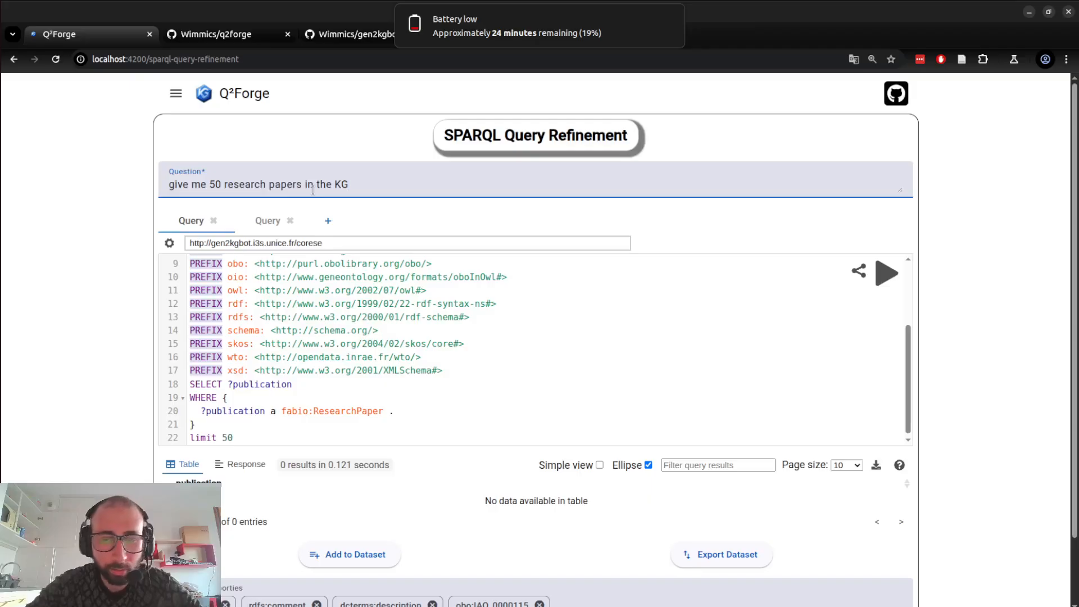
{"action": "type", "text": "."}
{"action": "key", "text": "Home"}
{"action": "key", "text": "Delete"}
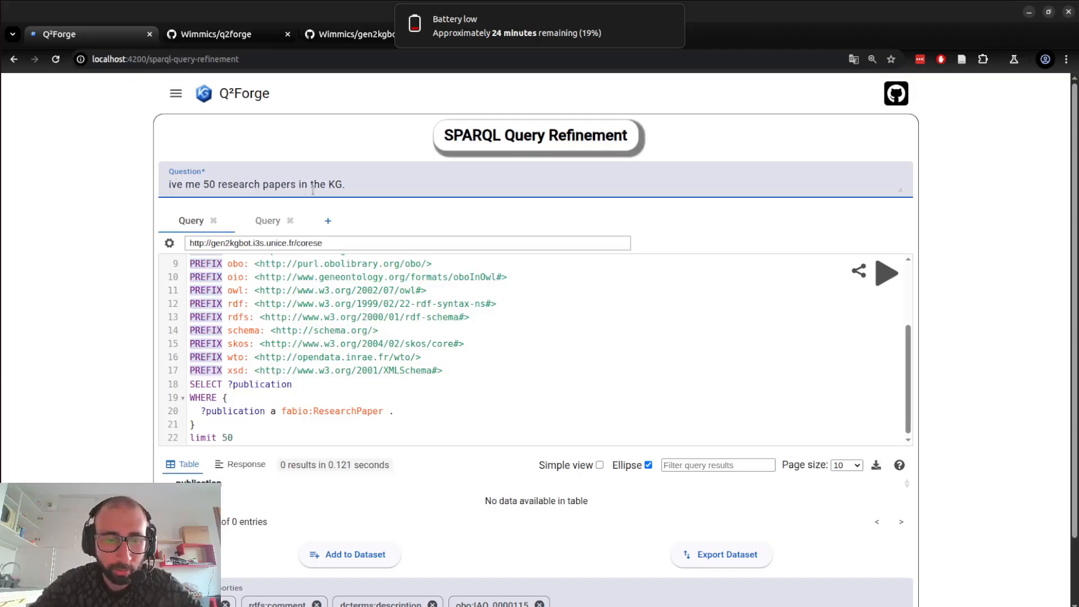
{"action": "type", "text": "G"}
{"action": "left_click", "coordinate": [99, 257]}
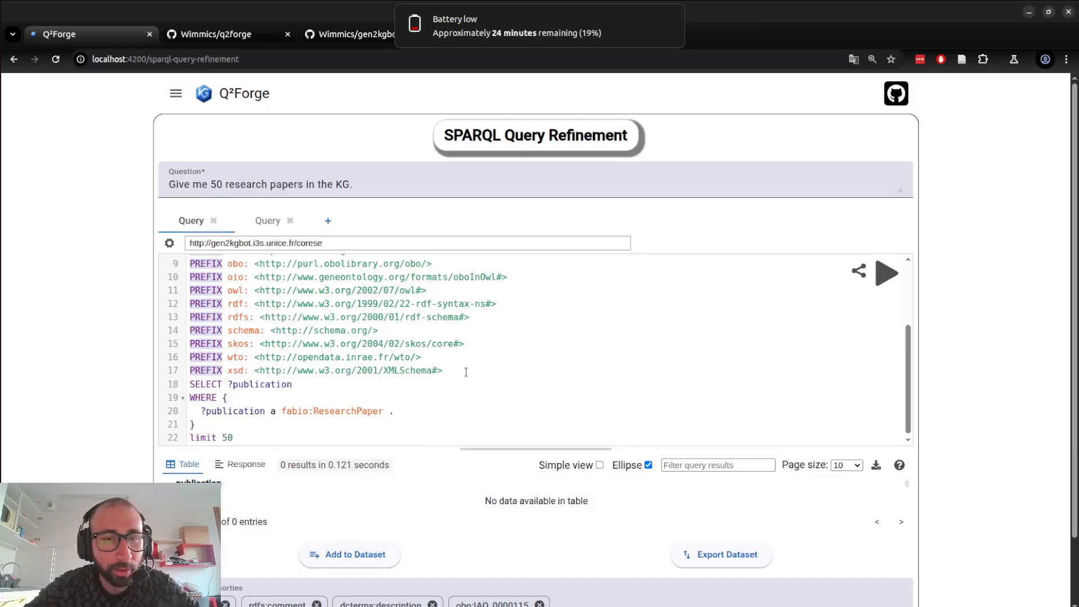
- Delete the unneeded prefix declarations from the query, keeping only fabio and rdf above the SELECT statement
{"action": "left_click_drag", "start_coordinate": [466, 372], "coordinate": [169, 331]}
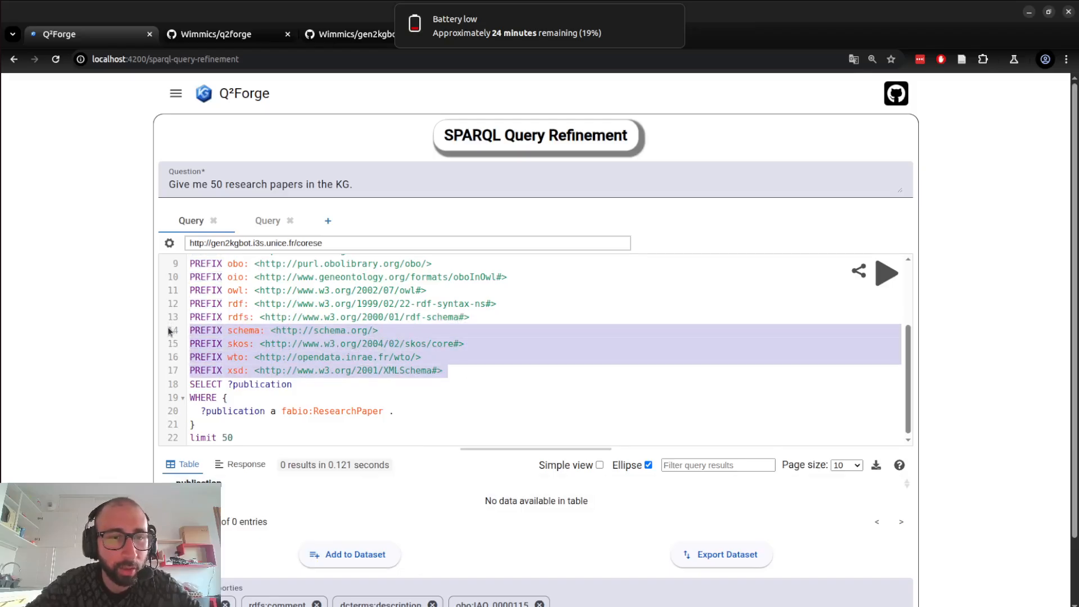
{"action": "key", "text": "shift+Up"}
{"action": "key", "text": "BackSpace"}
{"action": "key", "text": "Up"}
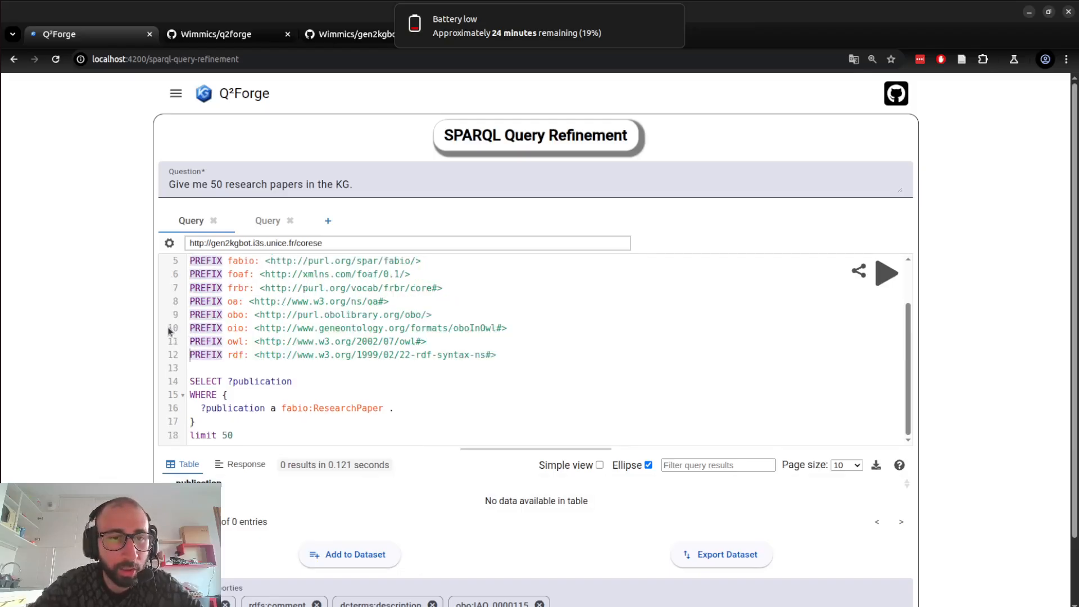
{"action": "key", "text": "shift+Up"}
{"action": "key", "text": "shift+Up"}
{"action": "key", "text": "shift+Up"}
{"action": "key", "text": "shift+Up"}
{"action": "key", "text": "shift+Up"}
{"action": "key", "text": "BackSpace"}
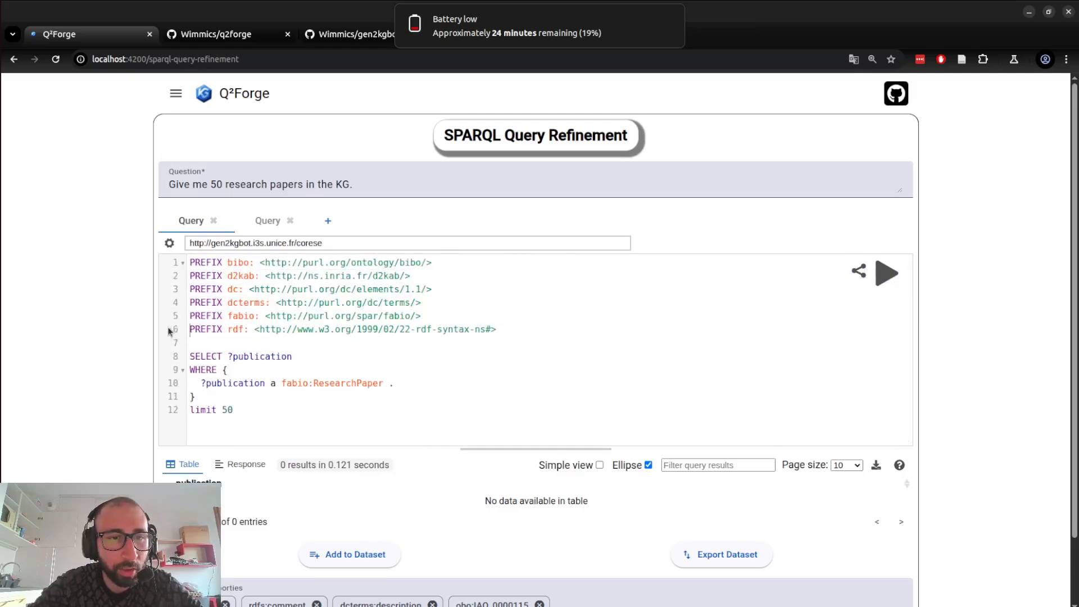
{"action": "key", "text": "shift+Up"}
{"action": "key", "text": "shift+Up"}
{"action": "key", "text": "shift+Up"}
{"action": "key", "text": "shift+Up"}
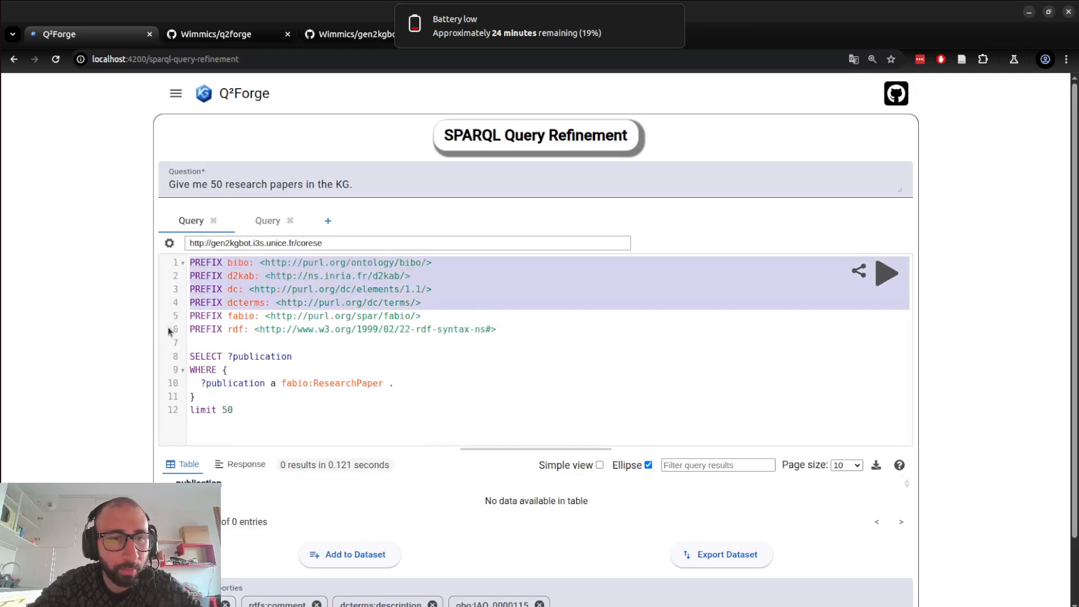
{"action": "key", "text": "BackSpace"}
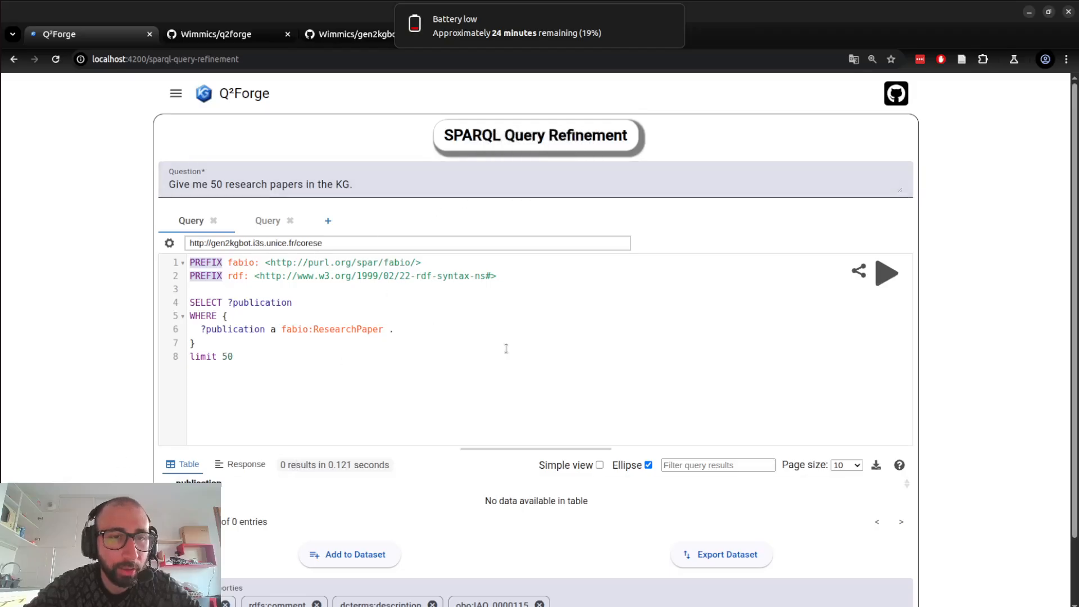
- Add the question and its query to the dataset and check the item count in the dataset overview
{"action": "left_click", "coordinate": [377, 554]}
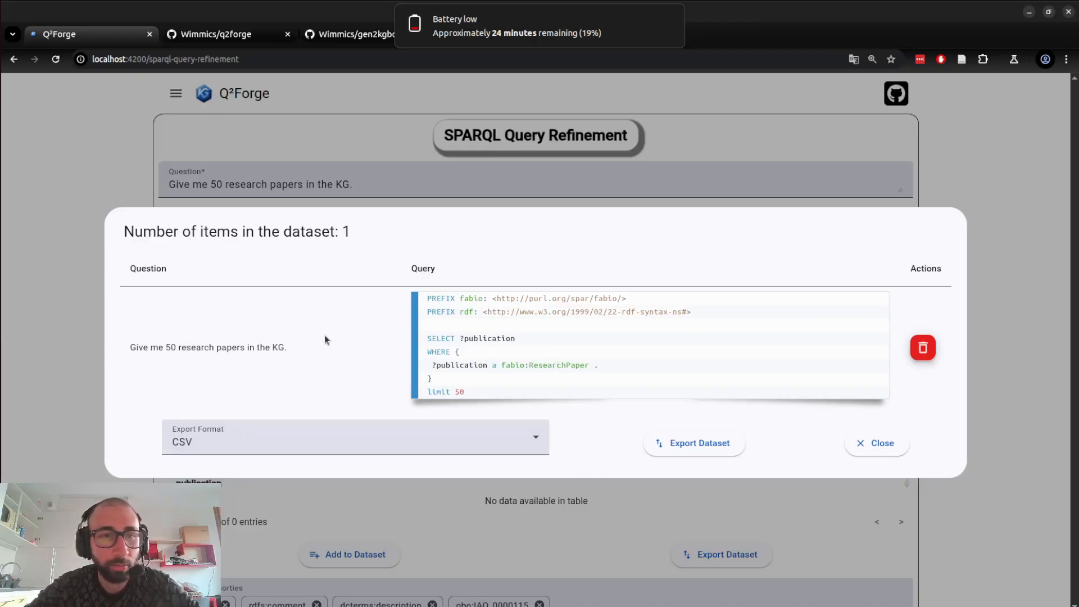
{"action": "left_click_drag", "start_coordinate": [339, 231], "coordinate": [356, 231]}
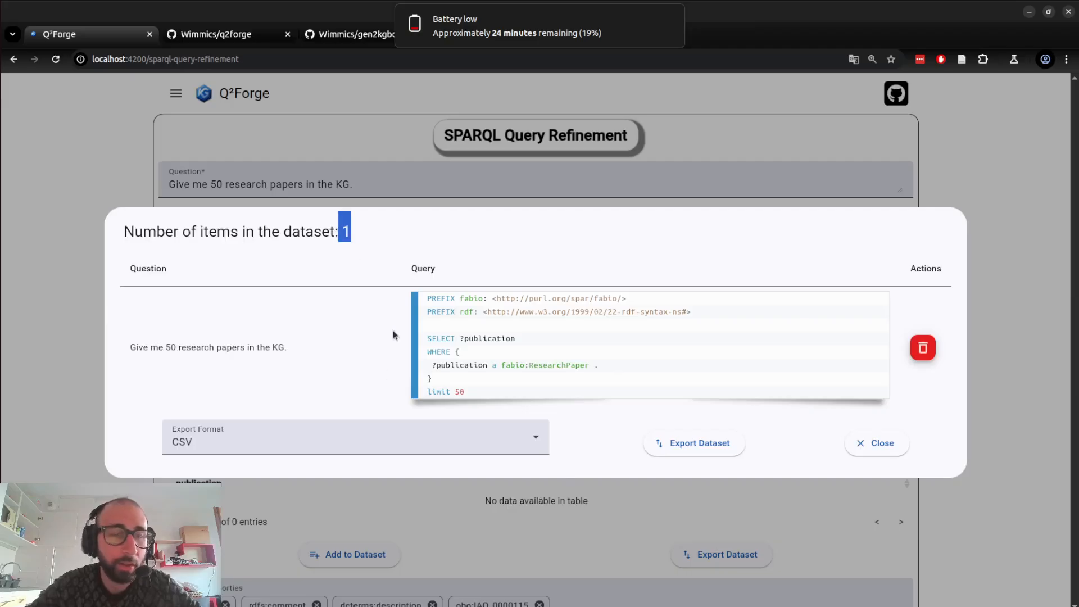
{"action": "left_click", "coordinate": [331, 339]}
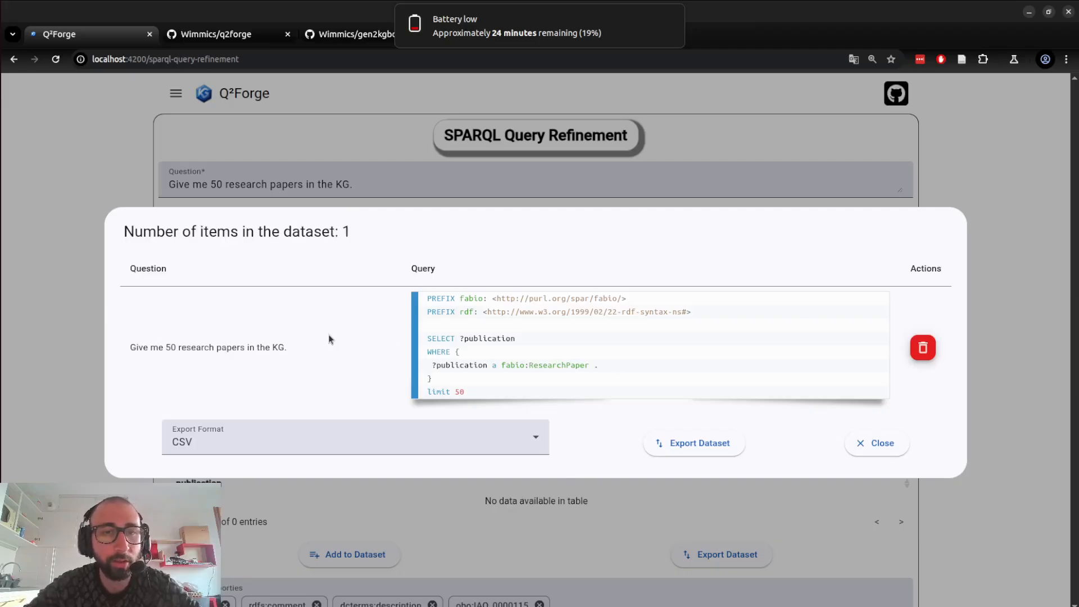
- Export the dataset in CSV format, replacing the existing dataset.csv in the q2forge_demo folder
{"action": "left_click", "coordinate": [284, 448]}
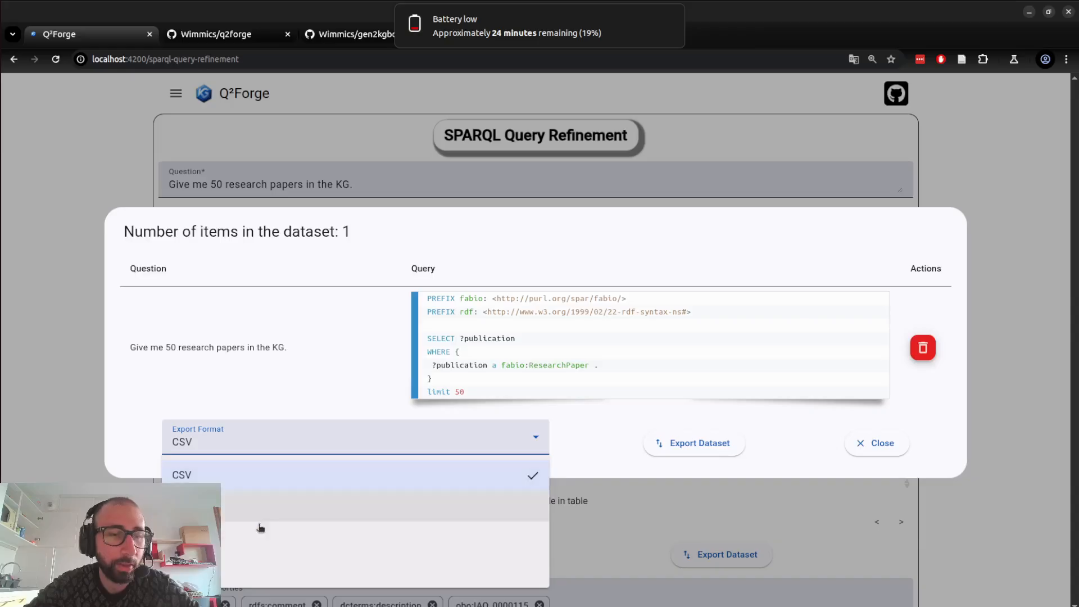
{"action": "left_click", "coordinate": [398, 476]}
{"action": "left_click", "coordinate": [718, 452]}
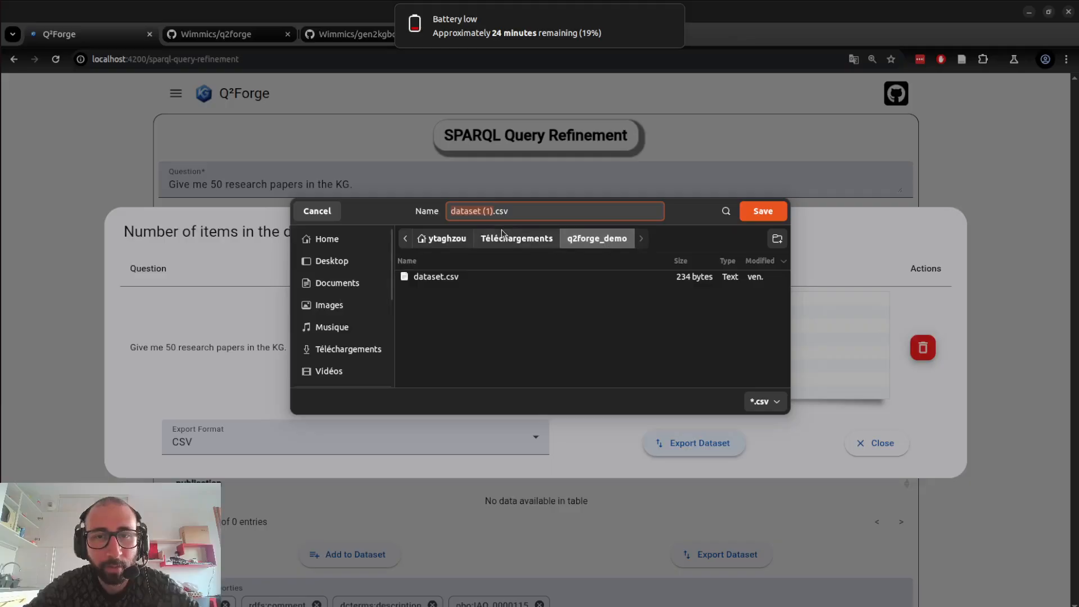
{"action": "left_click", "coordinate": [514, 212]}
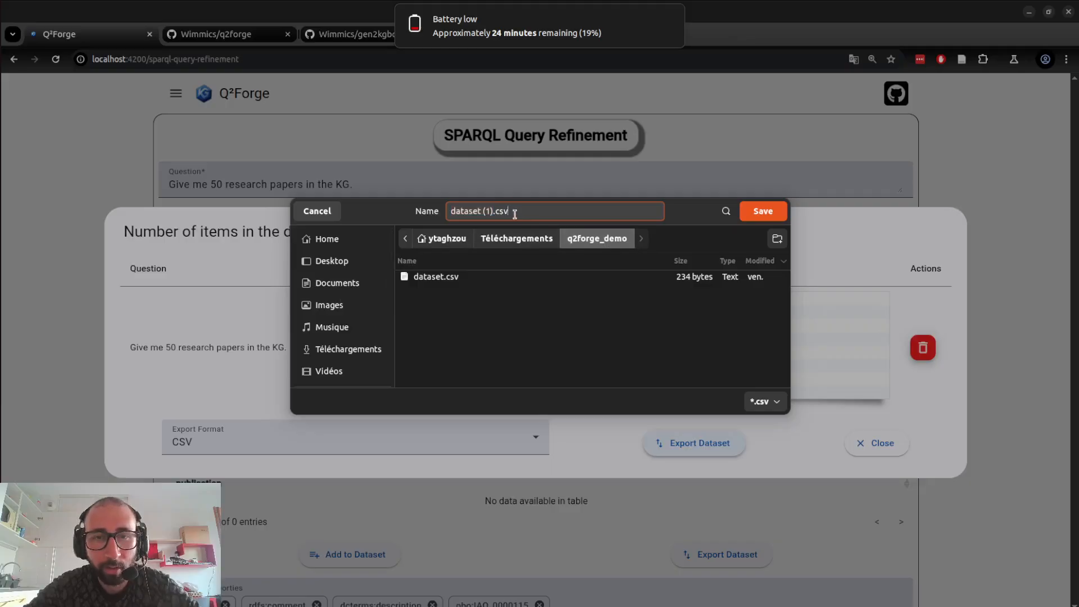
{"action": "left_click", "coordinate": [442, 278]}
{"action": "left_click", "coordinate": [766, 212]}
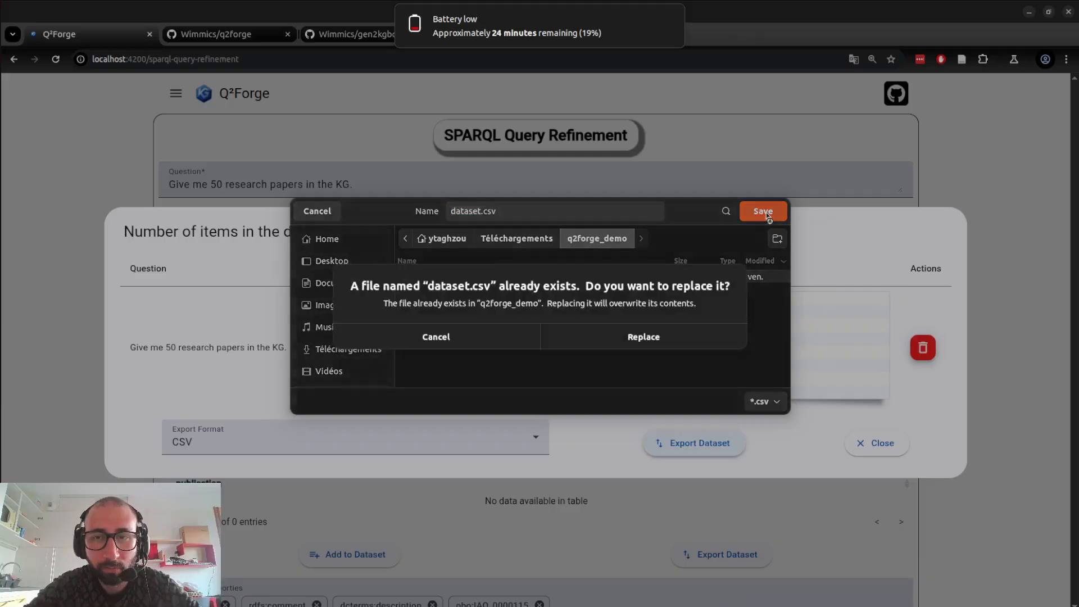
{"action": "left_click", "coordinate": [645, 337]}
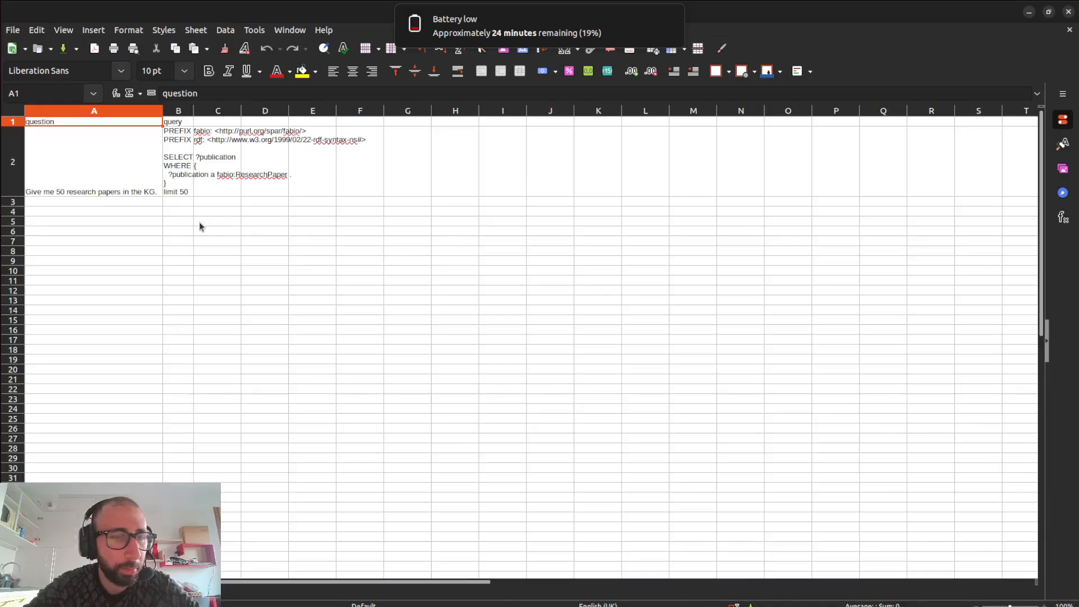
- Close the exported spreadsheet and the dataset overview, then return to the Q²Forge home page with the navigation menu collapsed
{"action": "left_click", "coordinate": [1074, 15]}
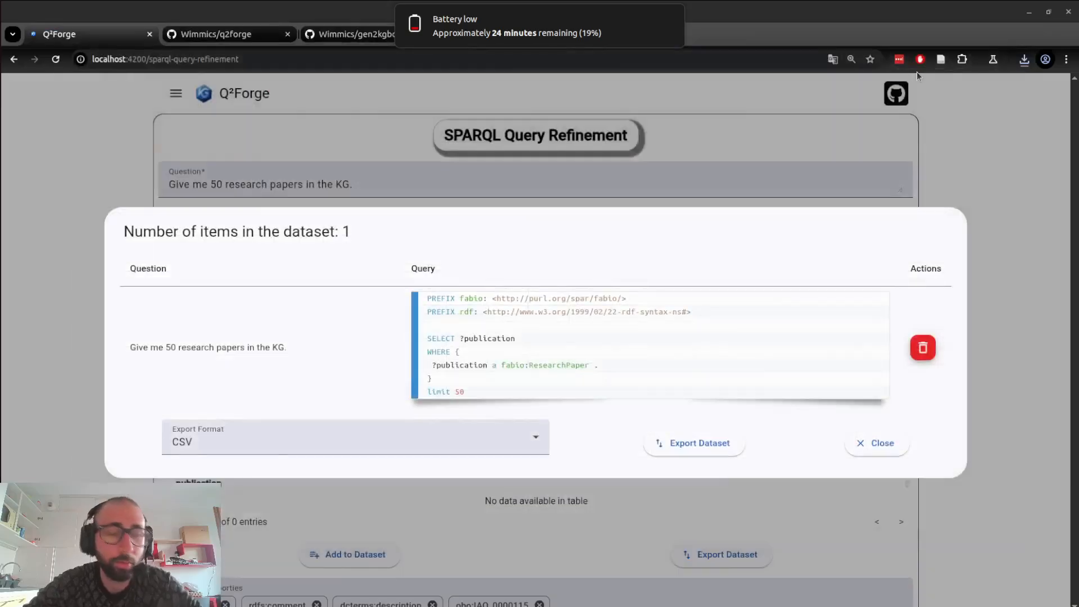
{"action": "left_click", "coordinate": [875, 443]}
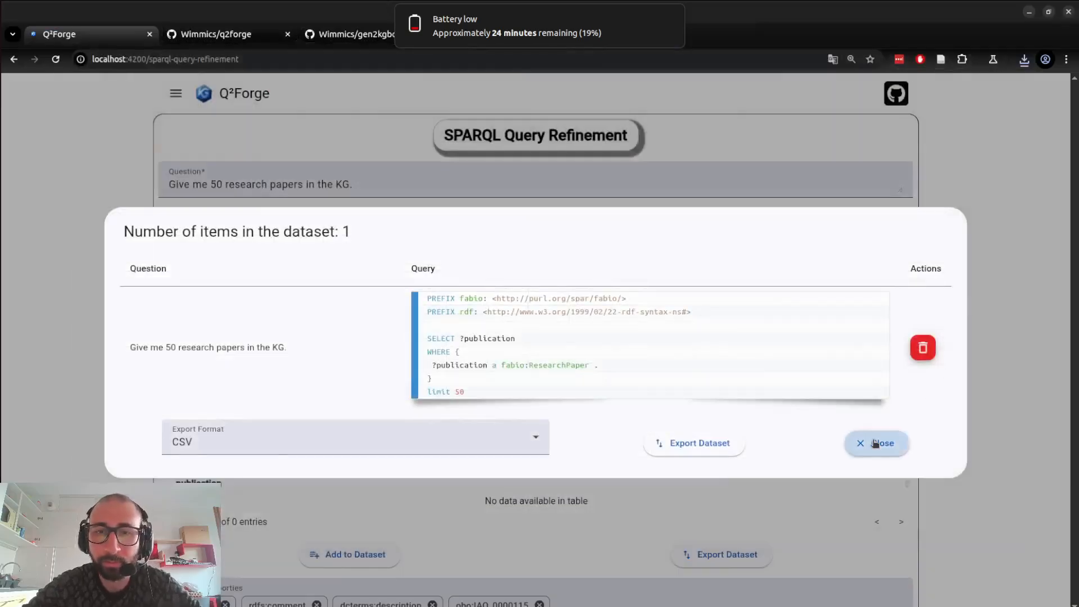
{"action": "left_click", "coordinate": [180, 100]}
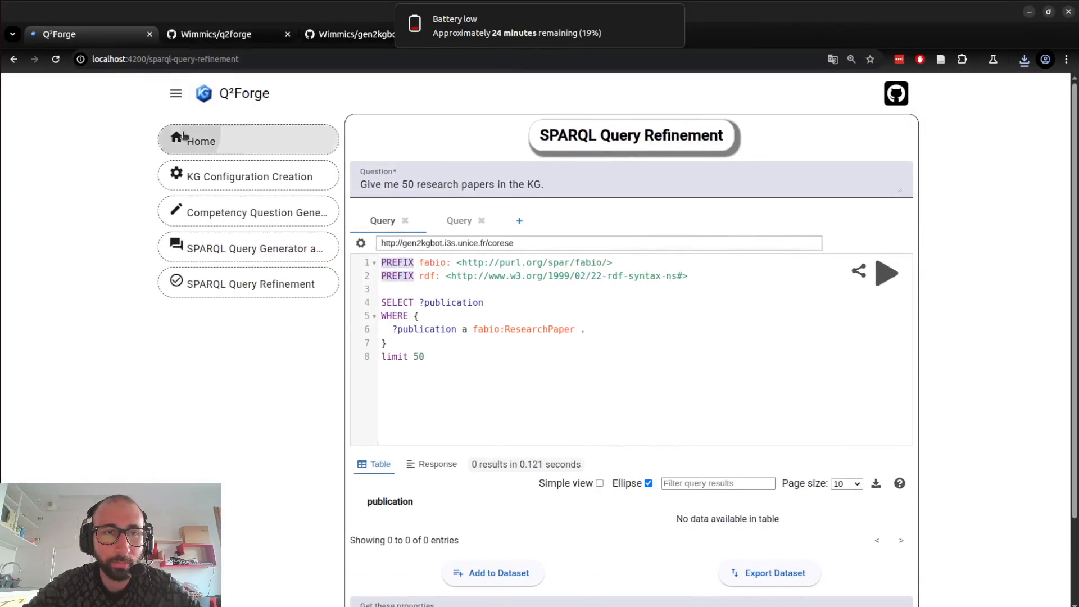
{"action": "left_click", "coordinate": [182, 138]}
{"action": "left_click", "coordinate": [175, 96]}
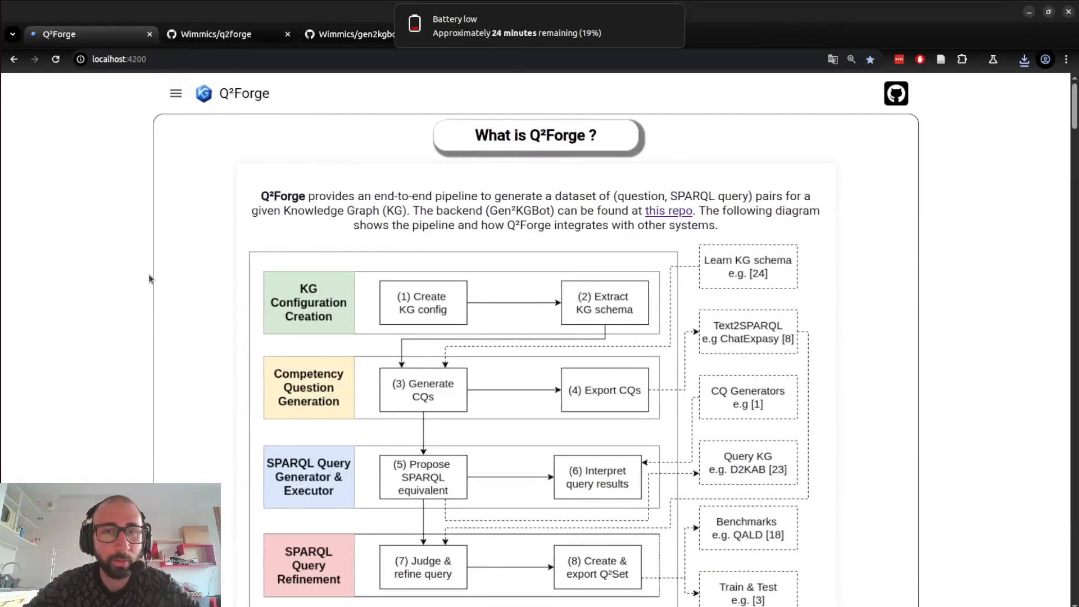